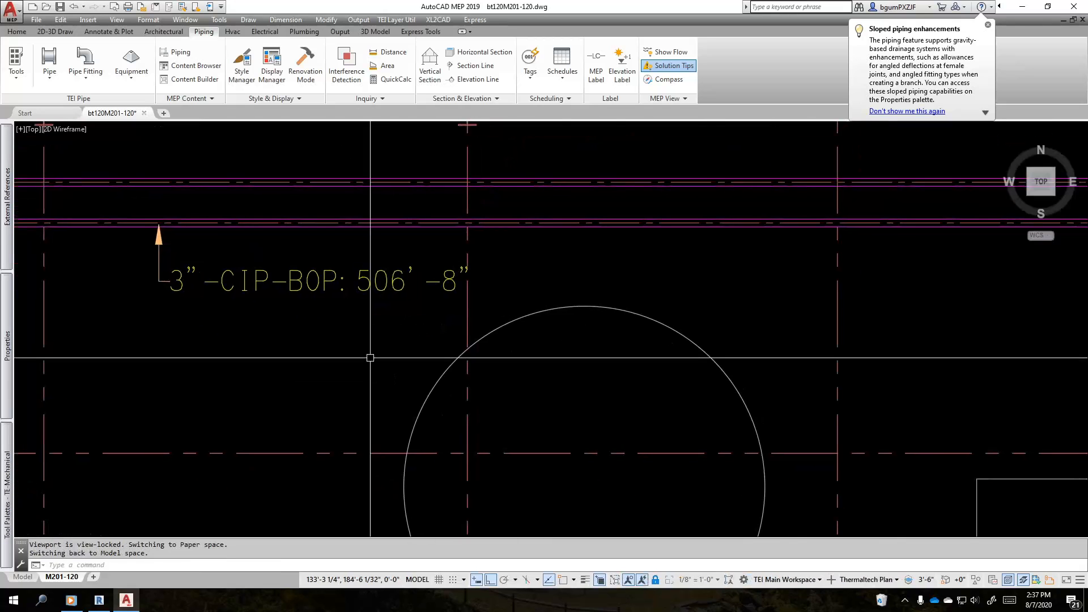
Step: Examine the overall piping plan and the lower CIP pipe run with its existing bottom-of-pipe tag near the stair
scroll(502, 416, down, 2)
scroll(502, 416, down, 8)
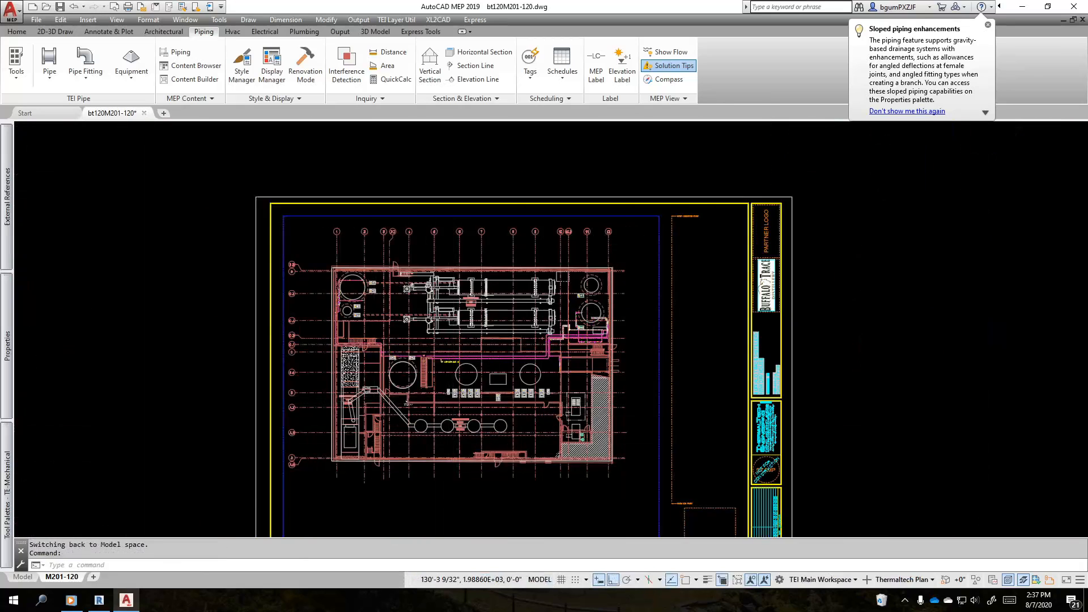
scroll(397, 413, up, 5)
scroll(436, 349, up, 4)
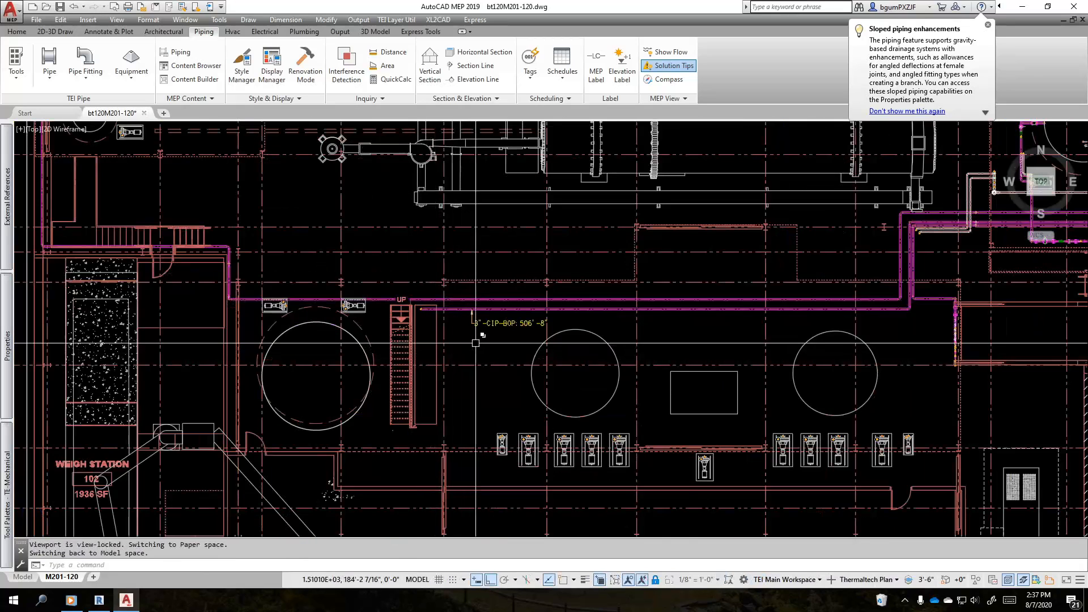
click(519, 290)
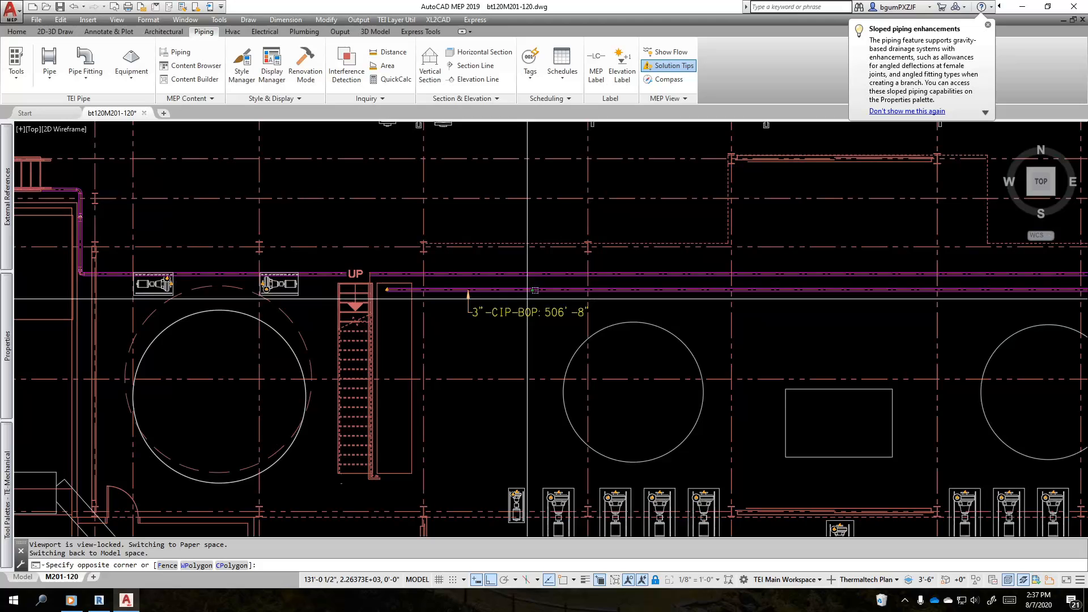
key(Escape)
key(Escape)
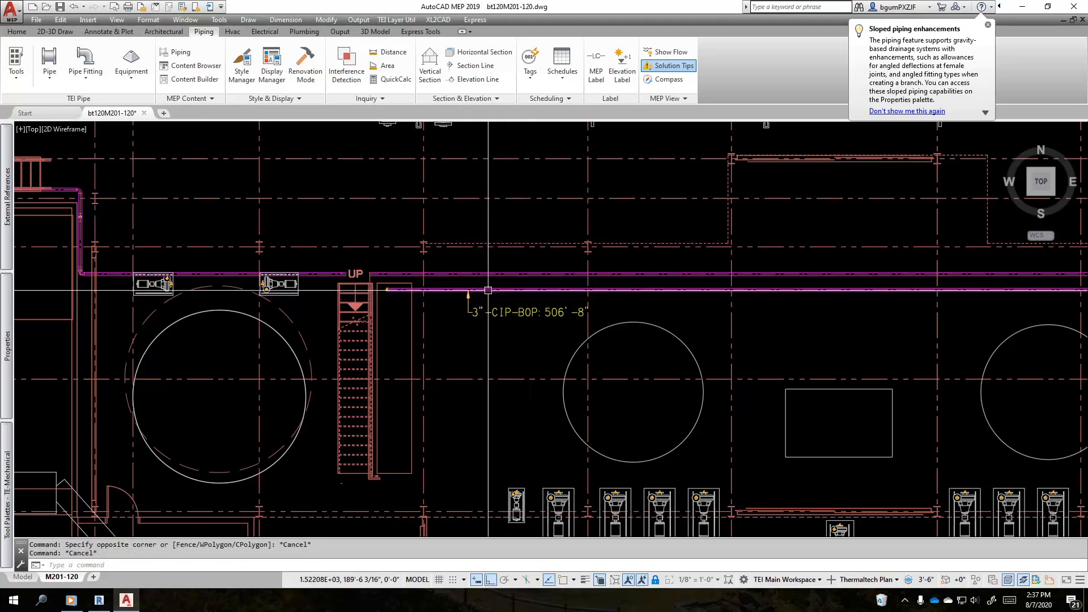
middle_drag(540, 299, 490, 326)
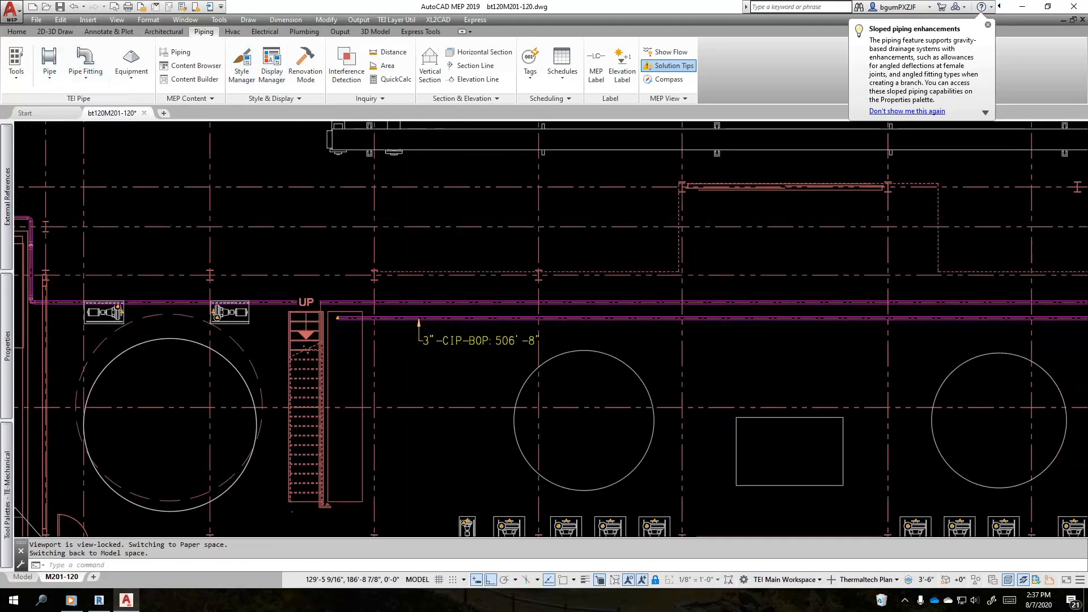
scroll(442, 306, up, 4)
mouse_move(497, 406)
middle_down()
mouse_move(480, 381)
mouse_move(489, 390)
middle_up()
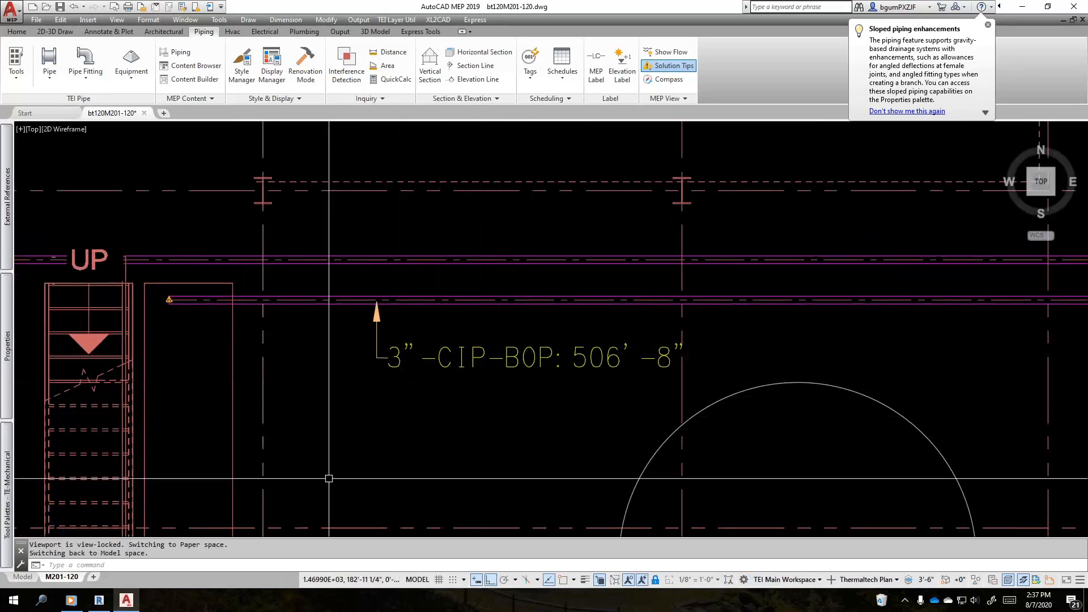
click(550, 390)
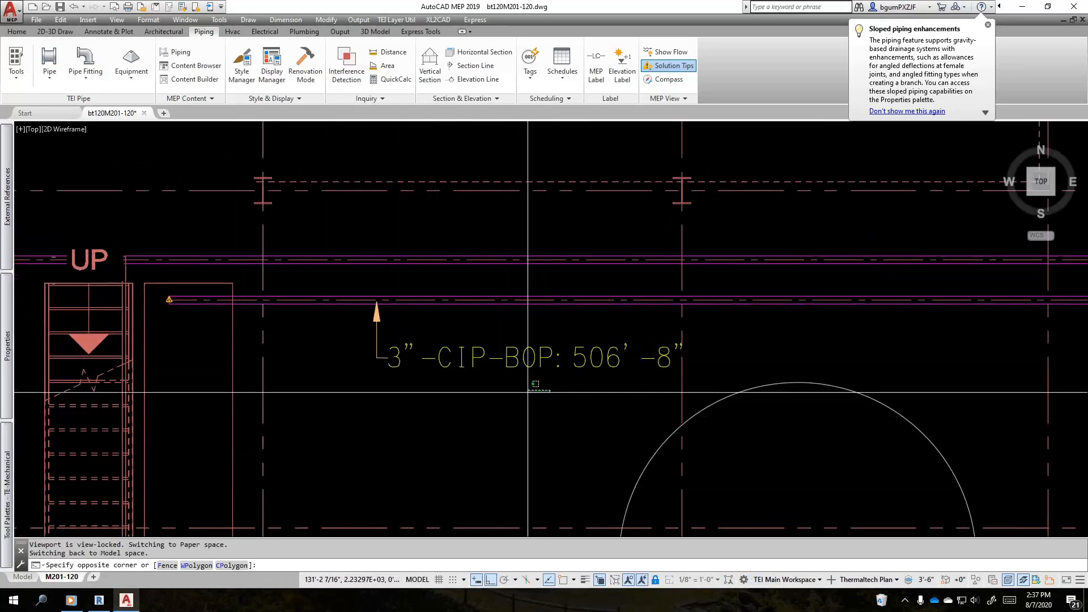
click(527, 391)
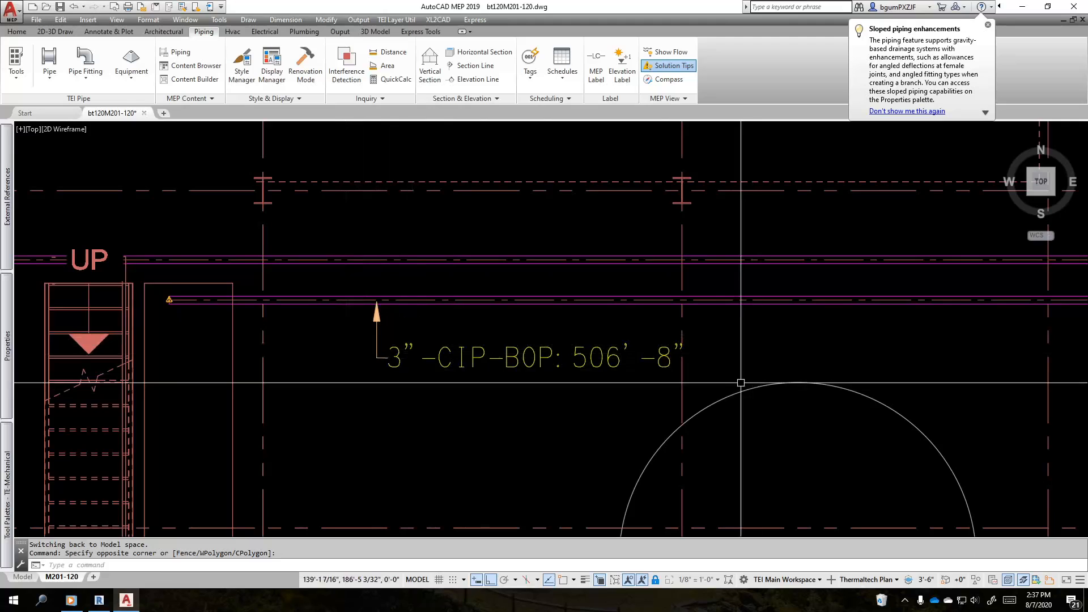
Step: Check the available tag types, the lower CIP pipe's properties and the text of its existing tag
click(530, 63)
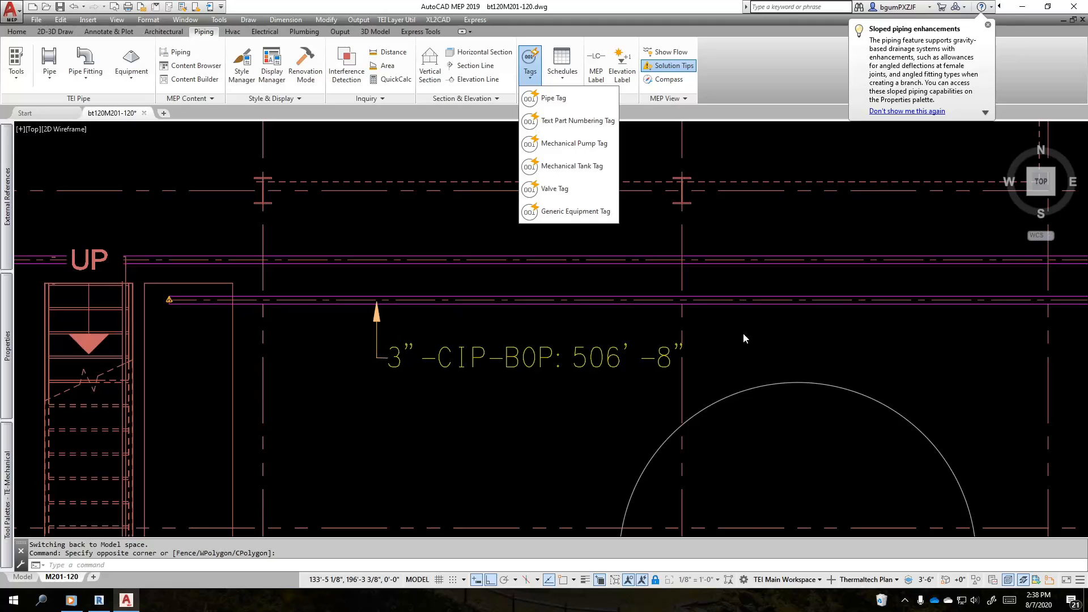
key(Escape)
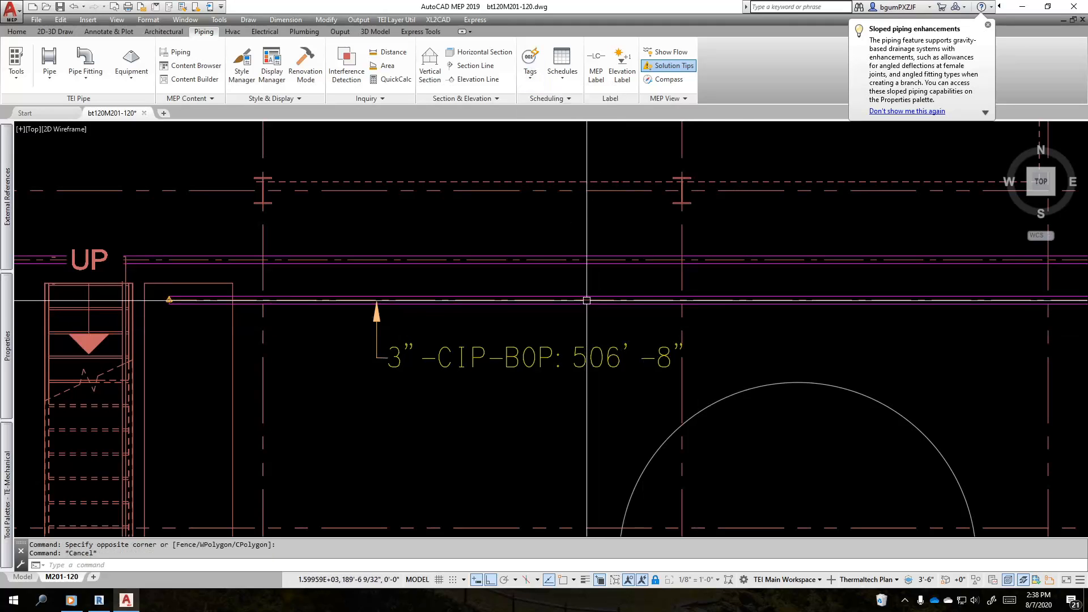
mouse_move(586, 300)
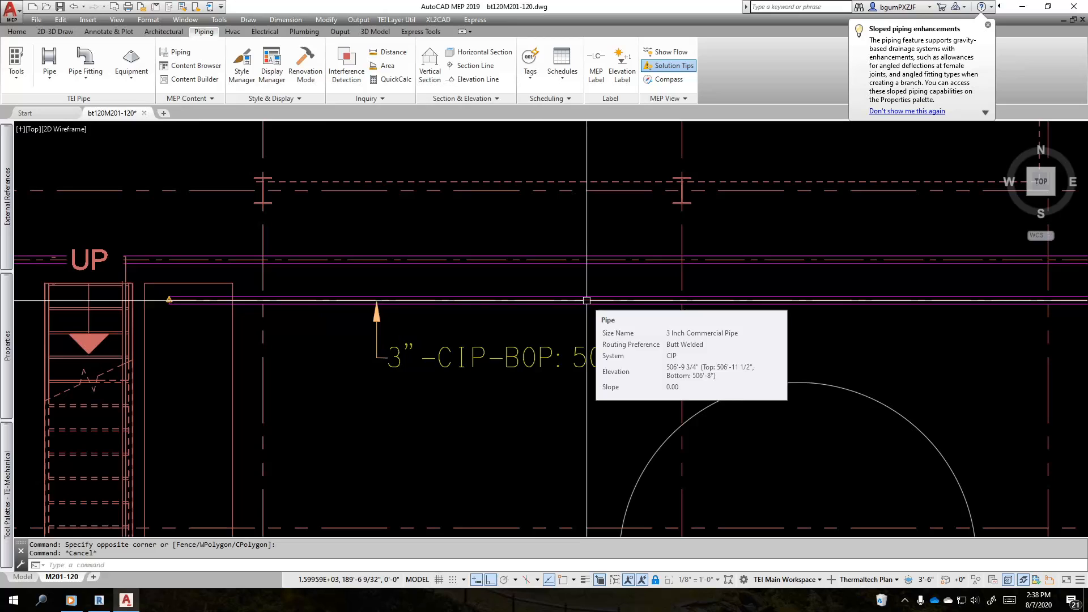
key(Escape)
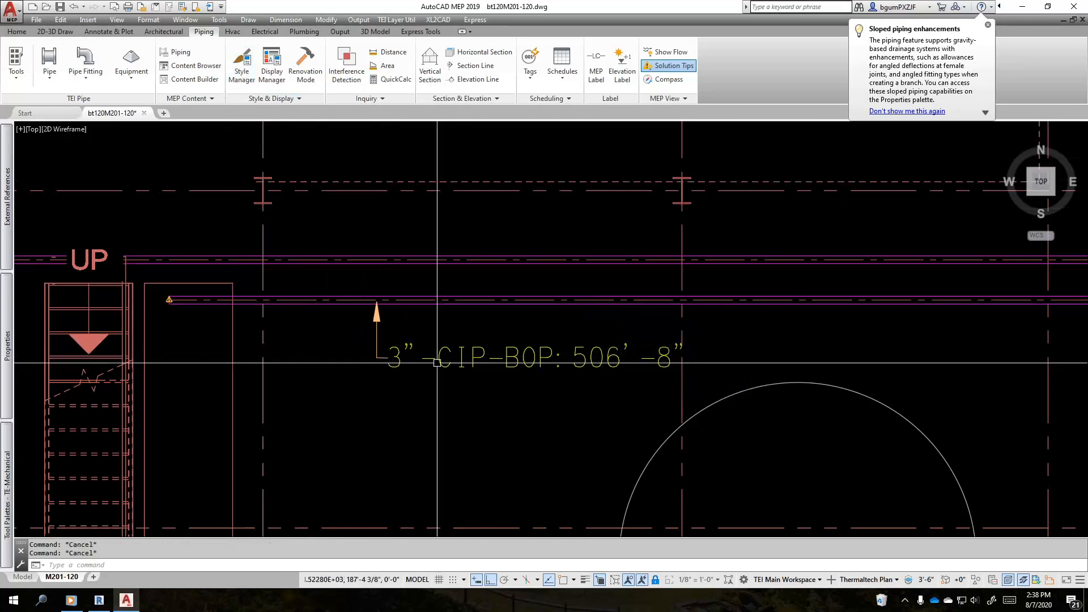
click(304, 328)
click(715, 381)
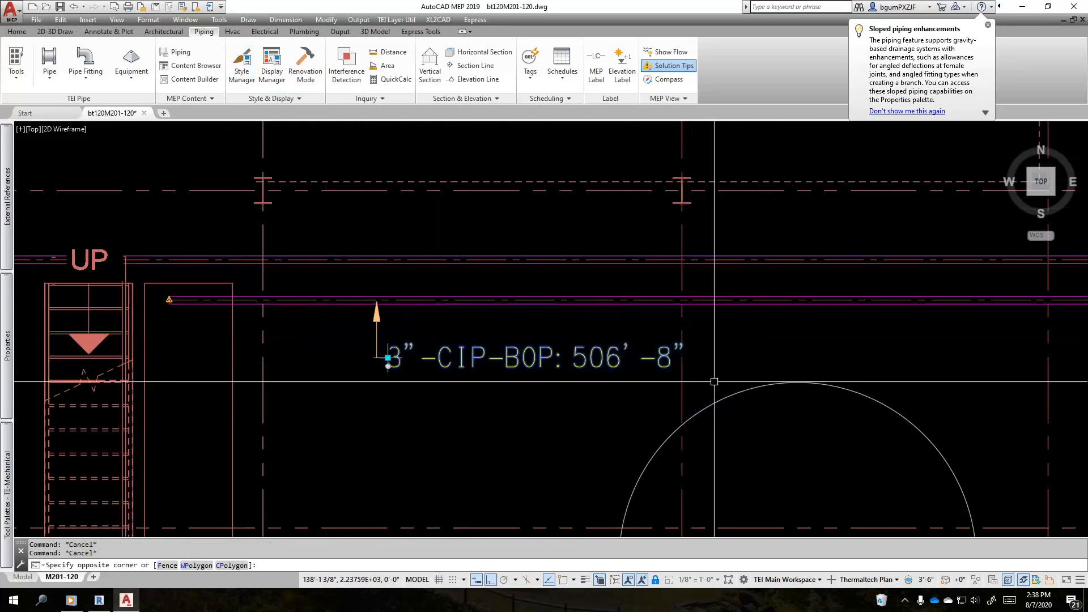
key(Escape)
middle_drag(706, 381, 694, 323)
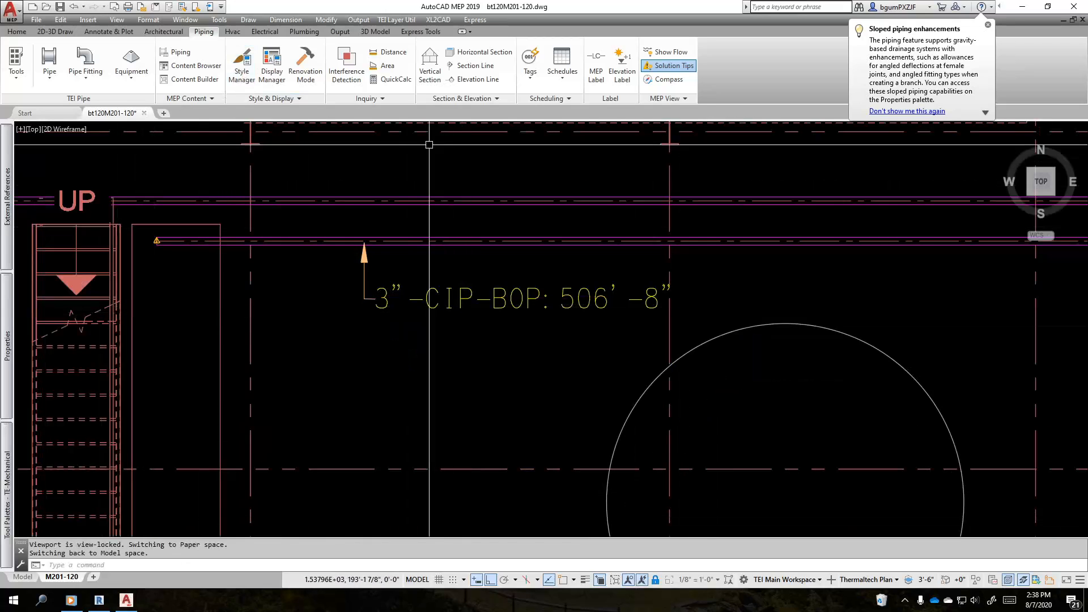
Step: Review the Pipe-FittingObjects and PipeObject property set definitions under Documentation Objects in the Style Manager
click(241, 63)
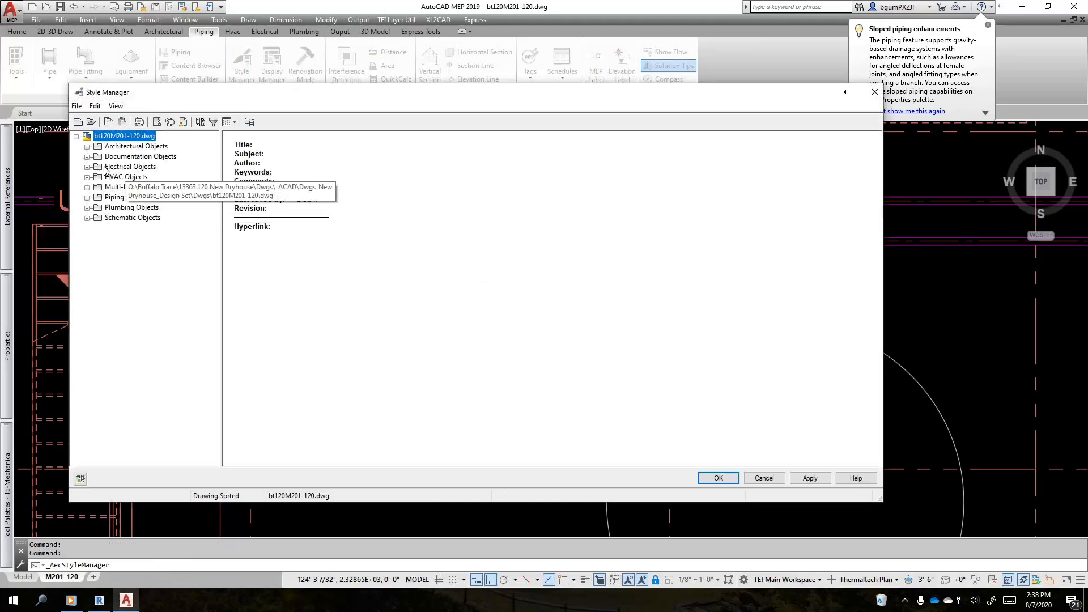
click(87, 157)
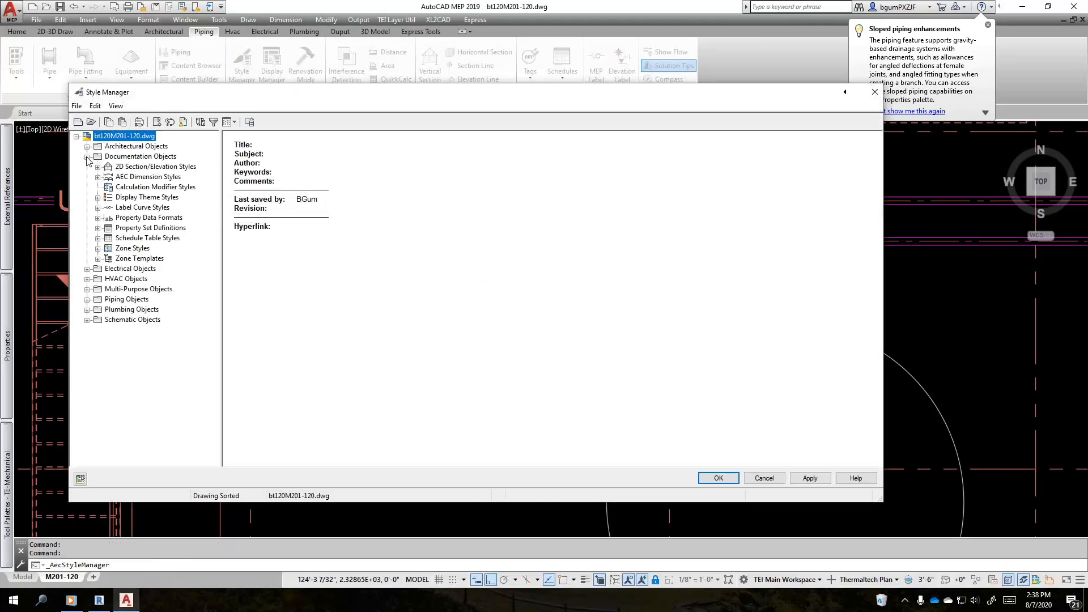
click(132, 229)
click(97, 228)
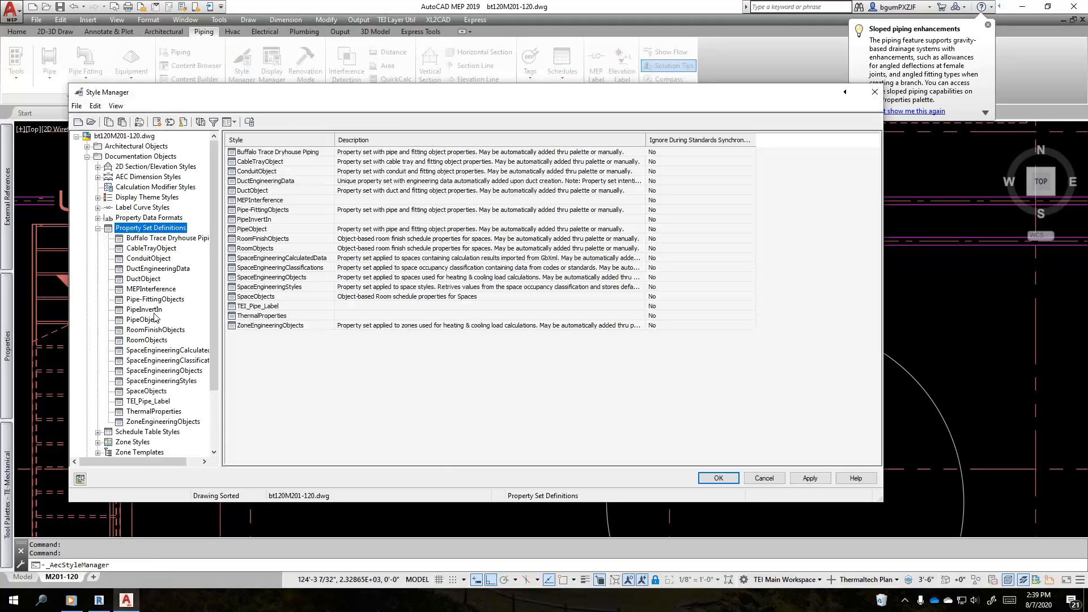
click(134, 320)
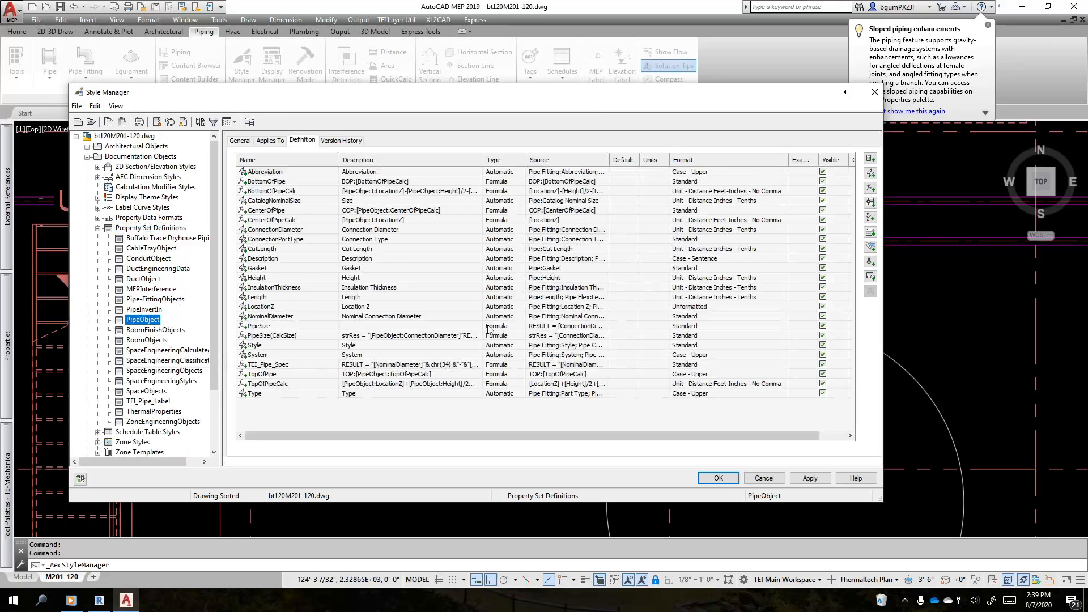
click(143, 299)
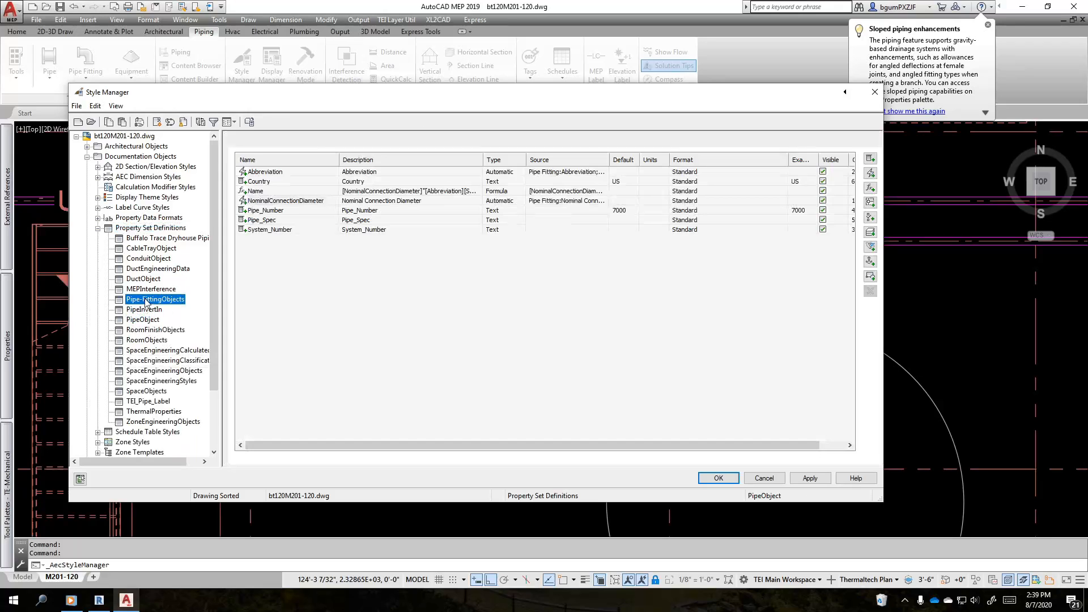
click(144, 320)
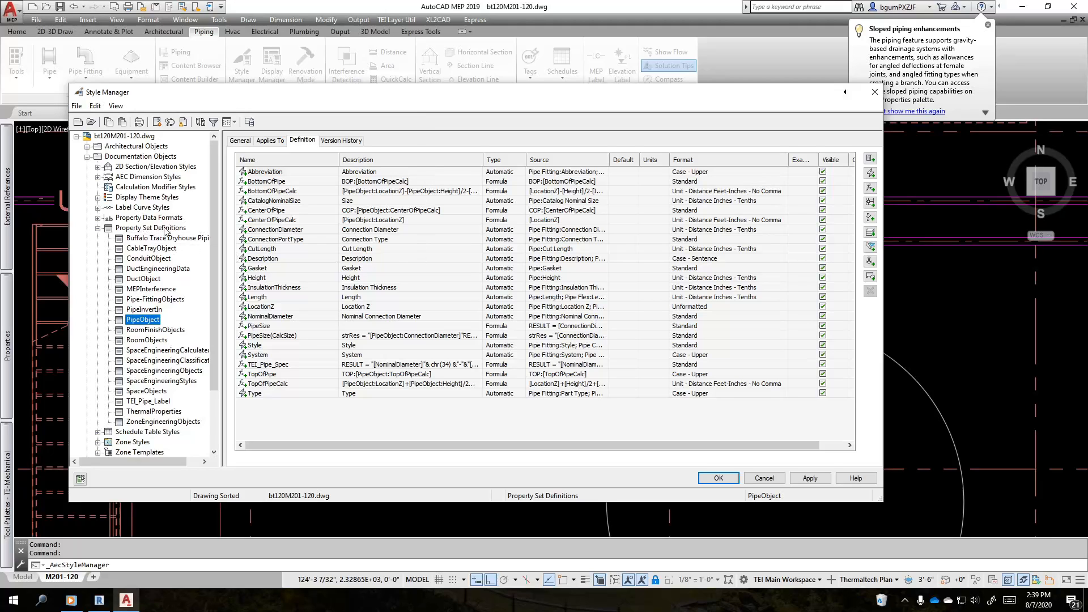
Step: Check which objects the PipeObject property set applies to, review its property definitions, and close the Style Manager
click(268, 141)
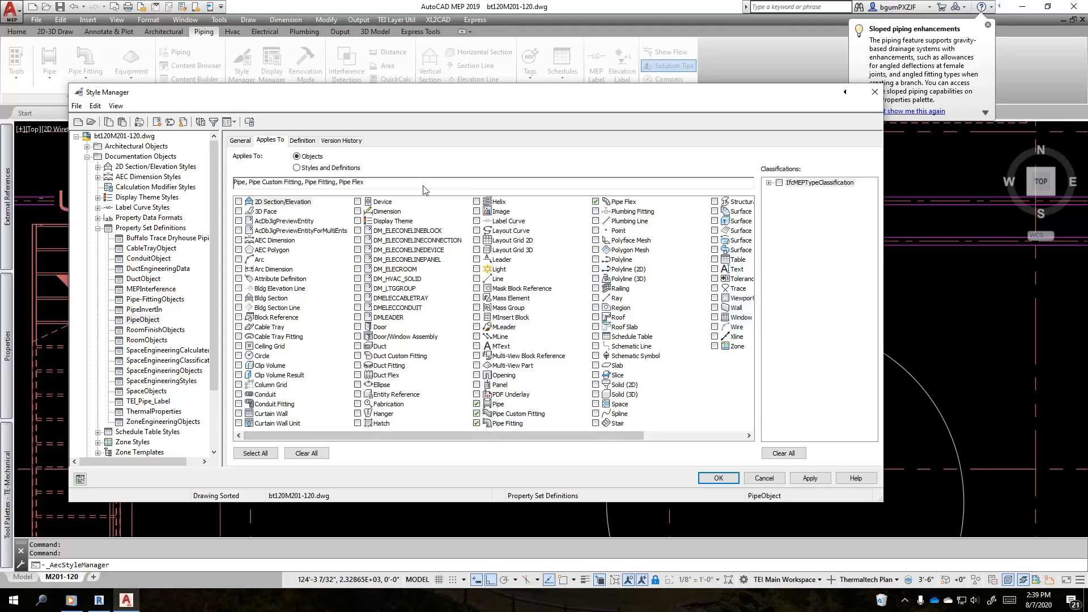
click(302, 140)
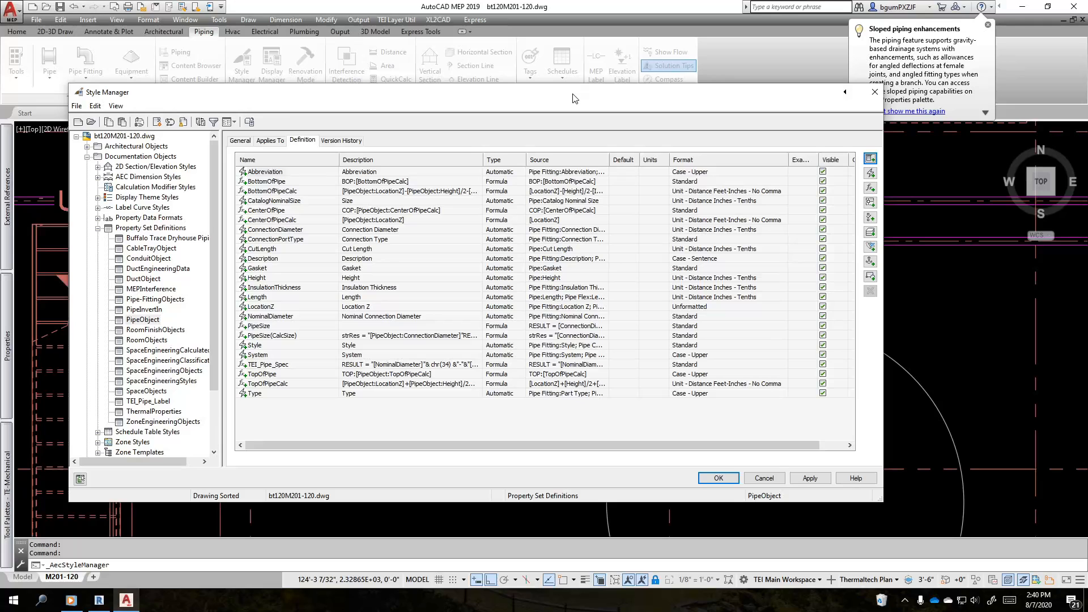
click(874, 92)
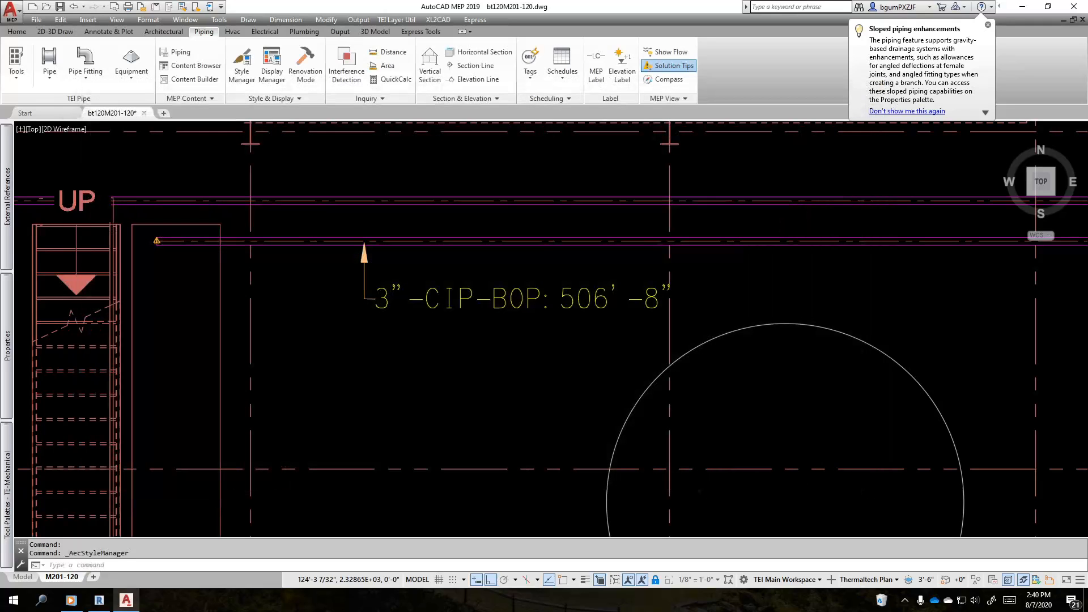
Step: Start a Pipe Tag on the lower CIP pipe, with its leader running down and ending in a short landing above the circle
click(531, 77)
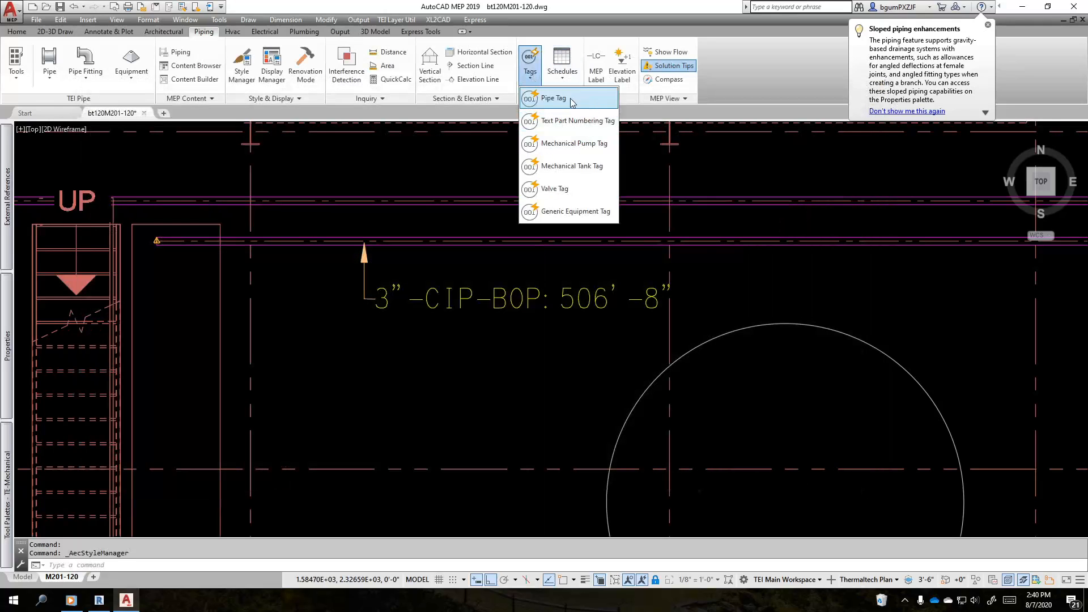
click(571, 100)
click(747, 242)
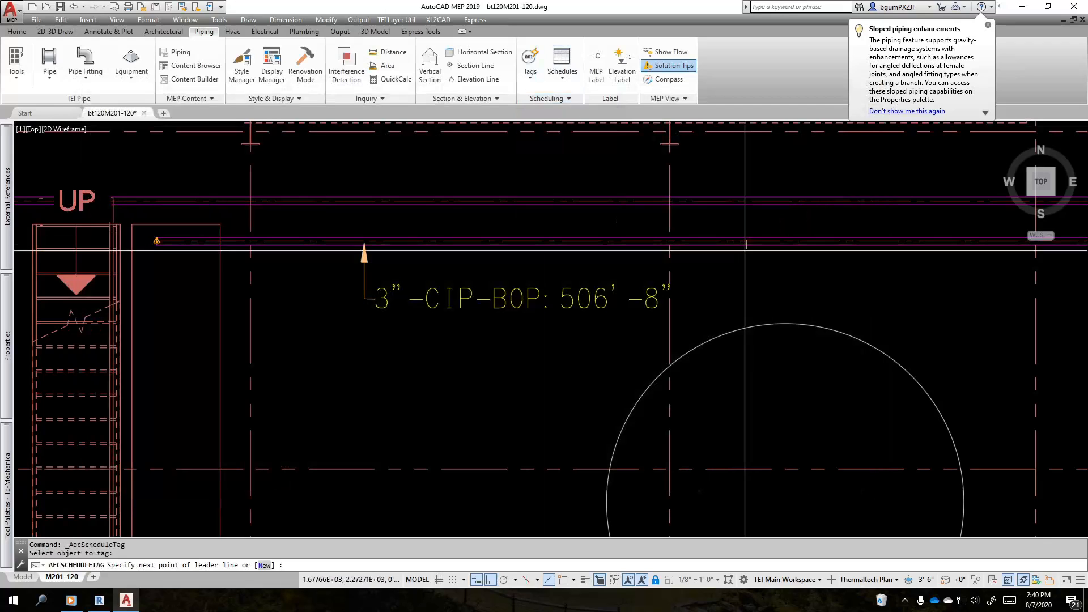
click(757, 304)
click(761, 304)
key(Return)
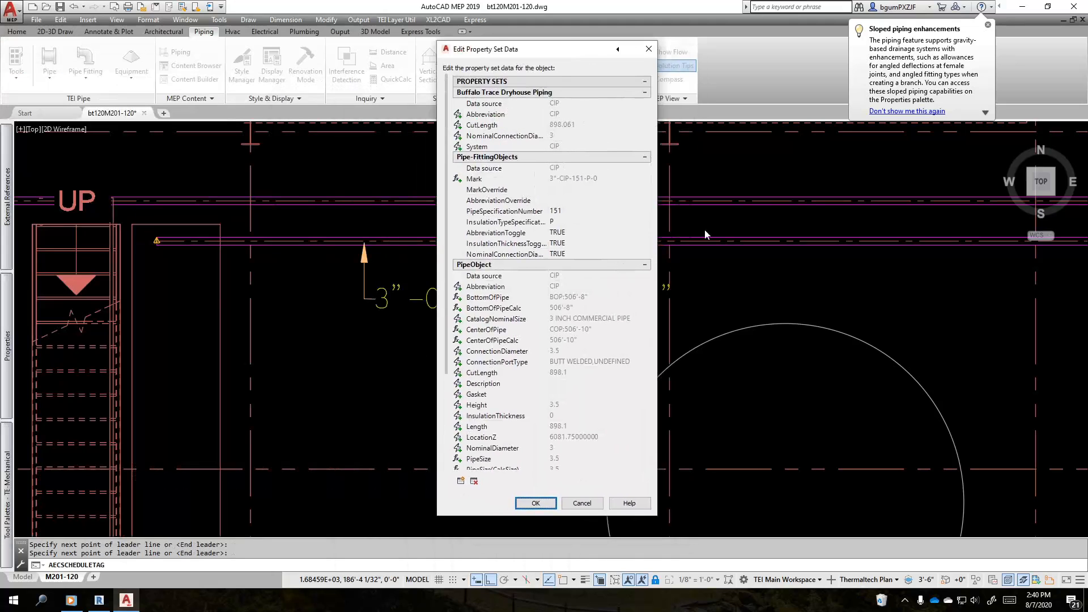
Step: Review the tagged pipe's property set data and accept it unchanged to place the tag
scroll(578, 371, down, 4)
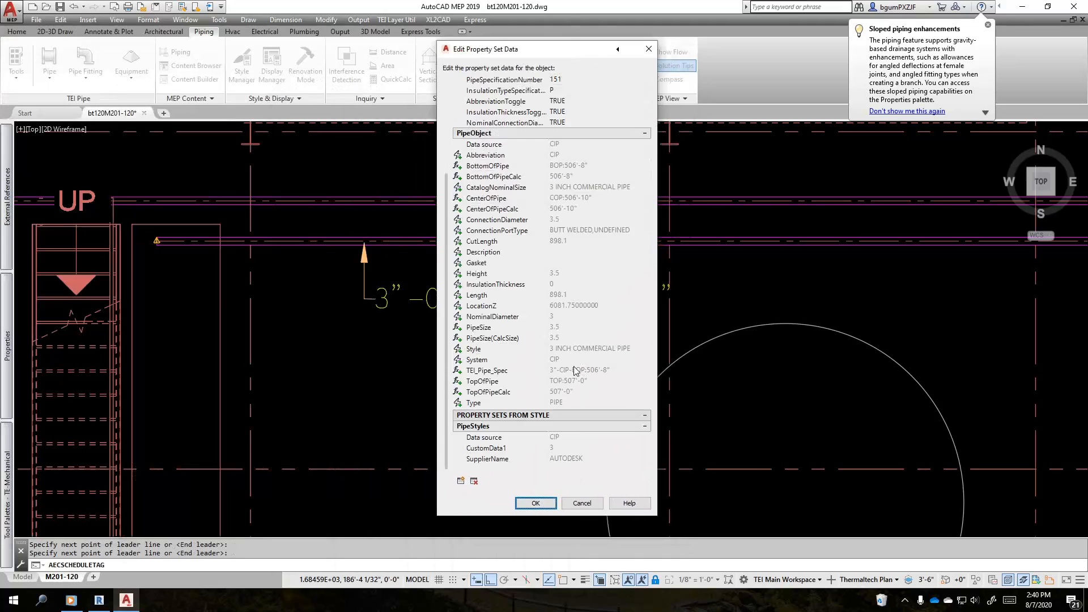
scroll(575, 371, up, 5)
scroll(573, 369, down, 1)
scroll(600, 409, down, 4)
scroll(582, 375, up, 4)
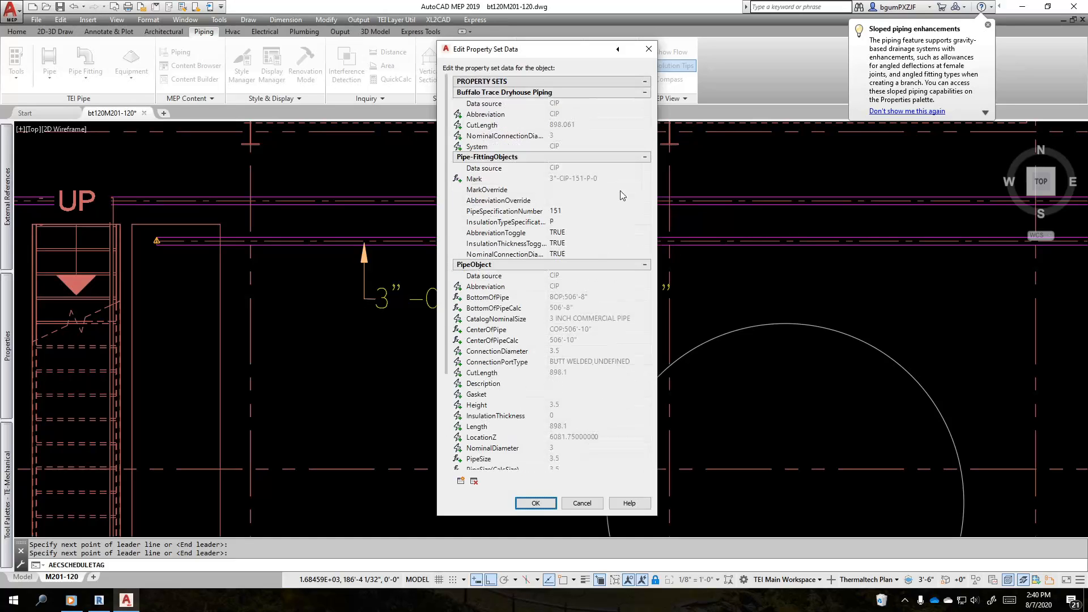
click(536, 503)
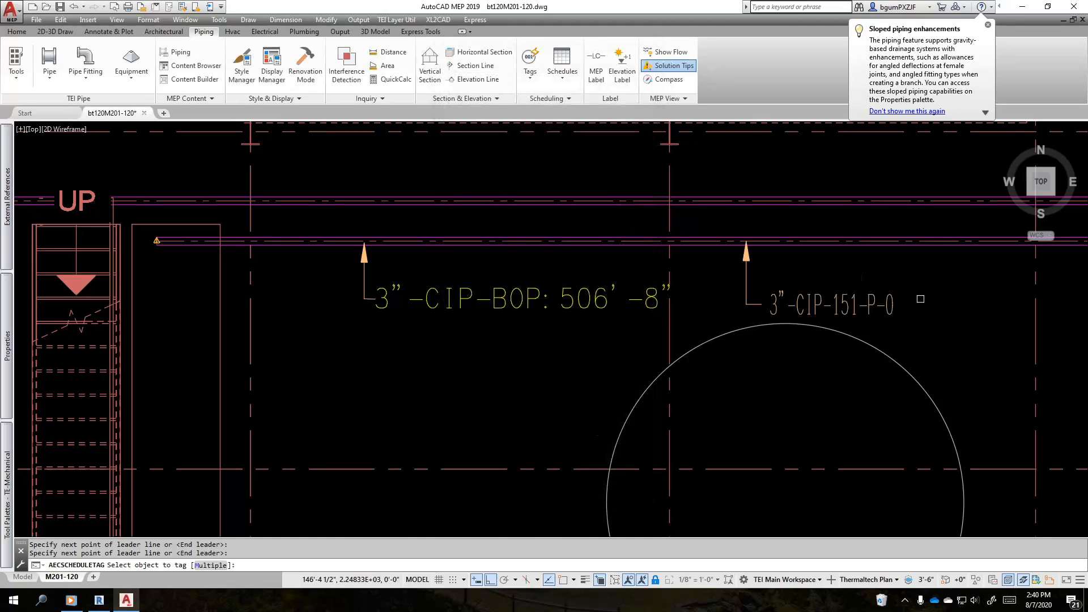
Step: Compare the newly placed pipe tag with the existing bottom-of-pipe tag on the same CIP pipe
middle_drag(878, 259, 768, 280)
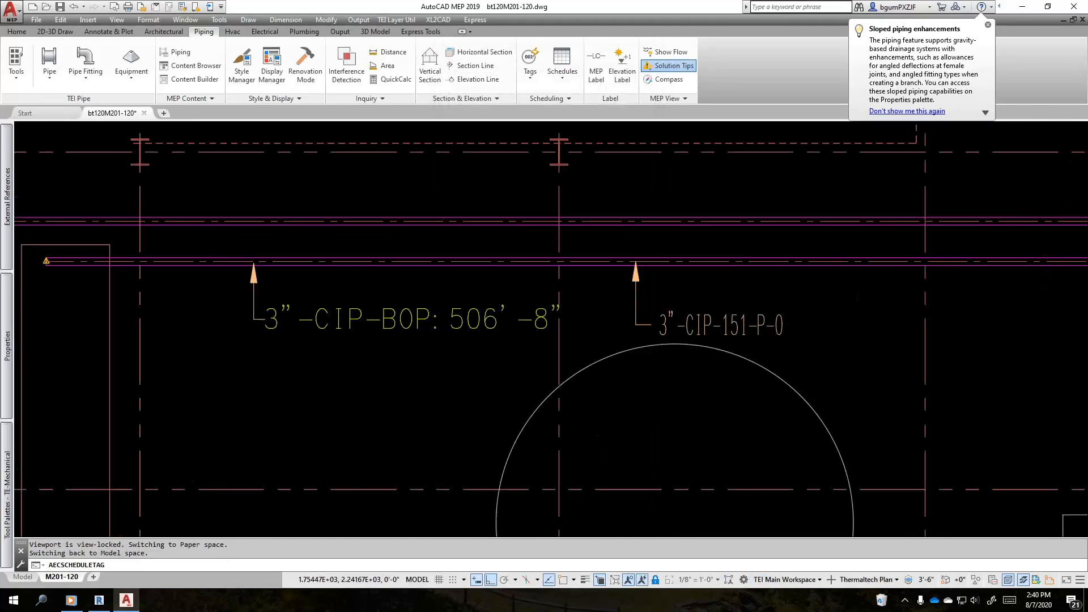
scroll(806, 334, up, 2)
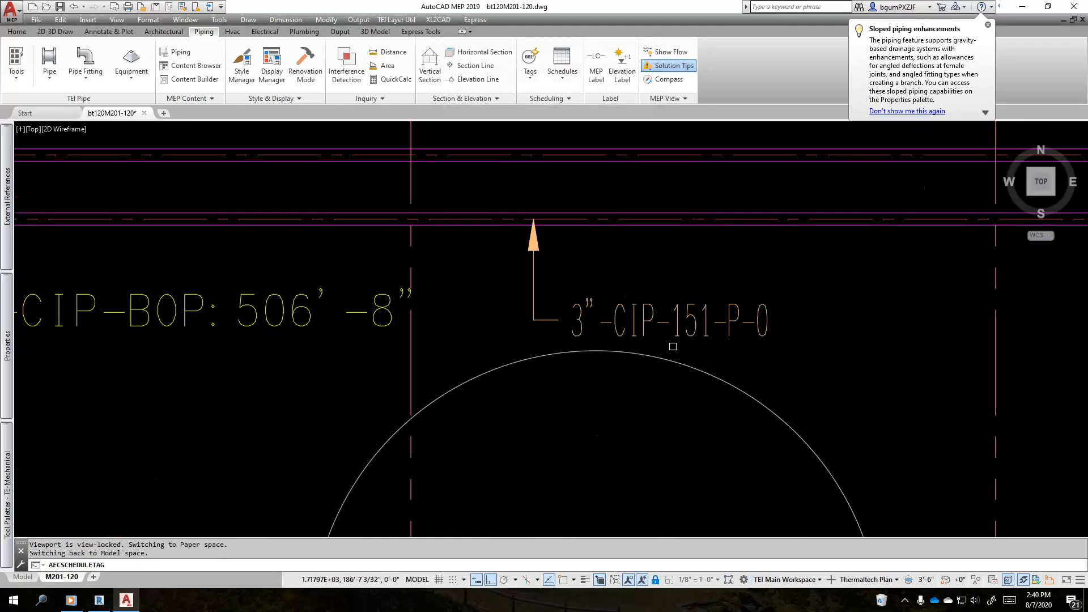
scroll(672, 347, down, 2)
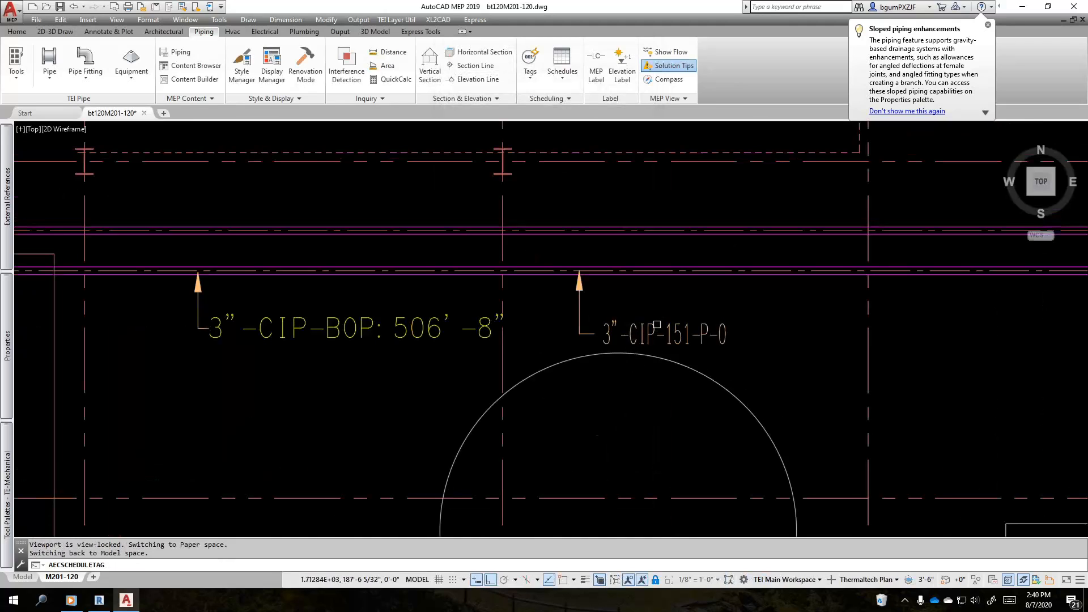
scroll(736, 320, up, 1)
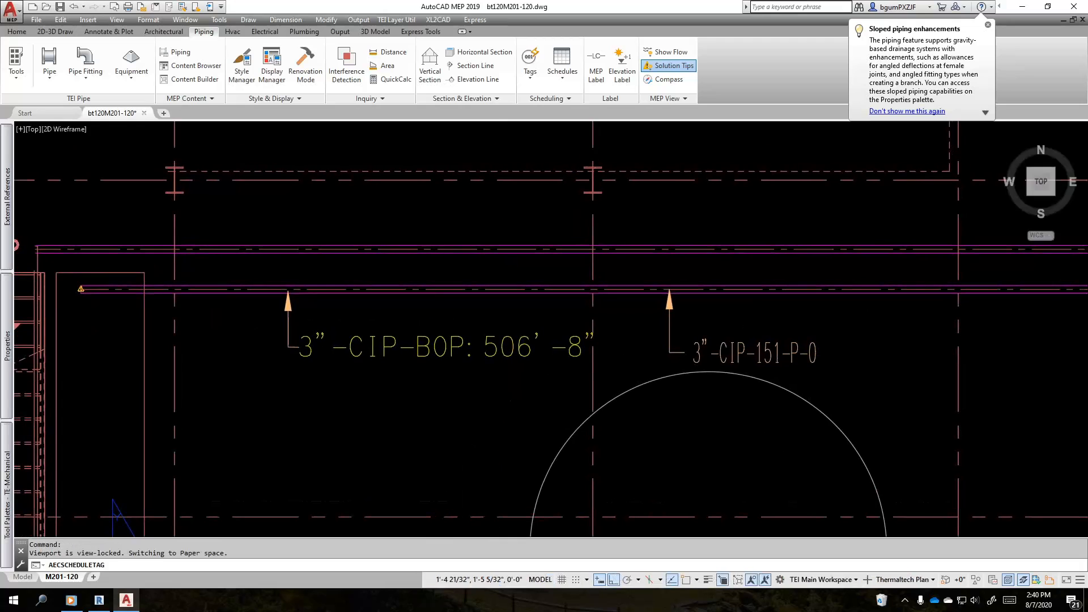
scroll(750, 327, up, 1)
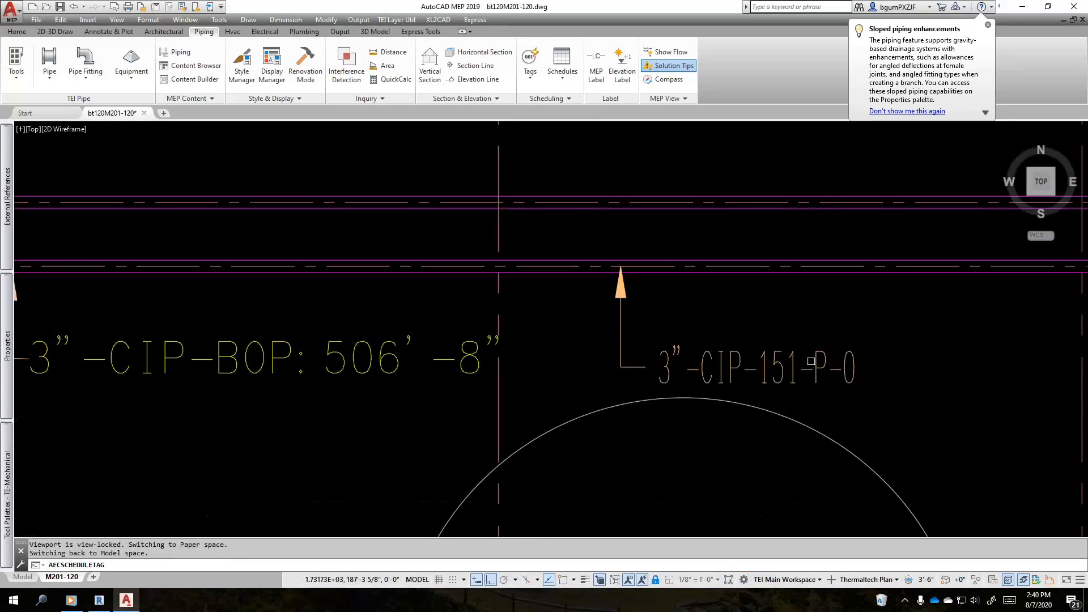
mouse_move(569, 382)
middle_down()
mouse_move(778, 384)
mouse_move(731, 377)
middle_up()
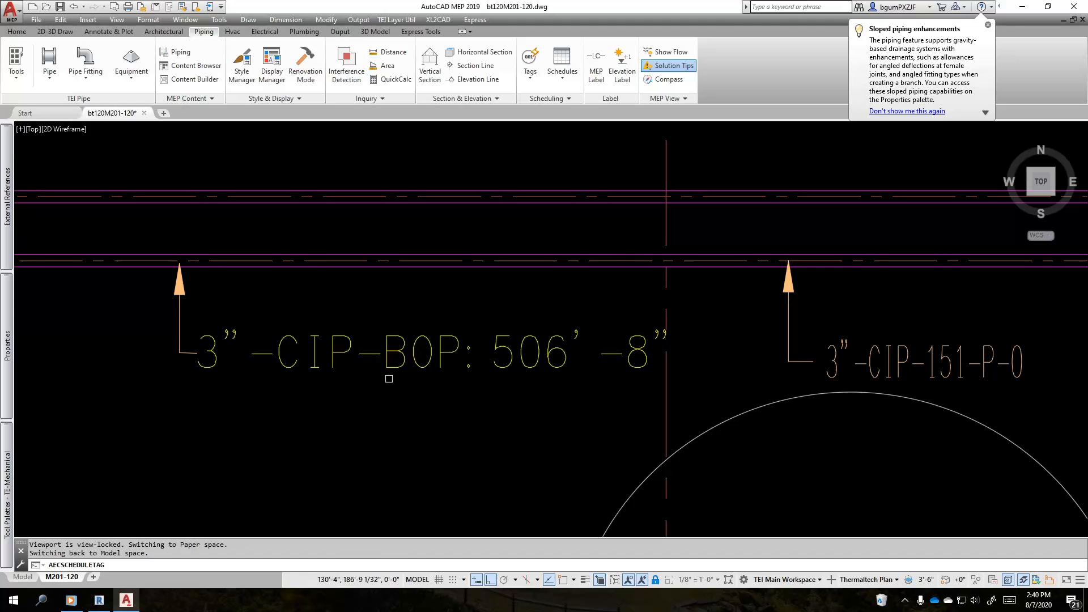
Step: Leave the tag command and inspect the existing bottom-of-pipe tag on the CIP pipe by selecting it, then clear the selection
scroll(732, 369, down, 5)
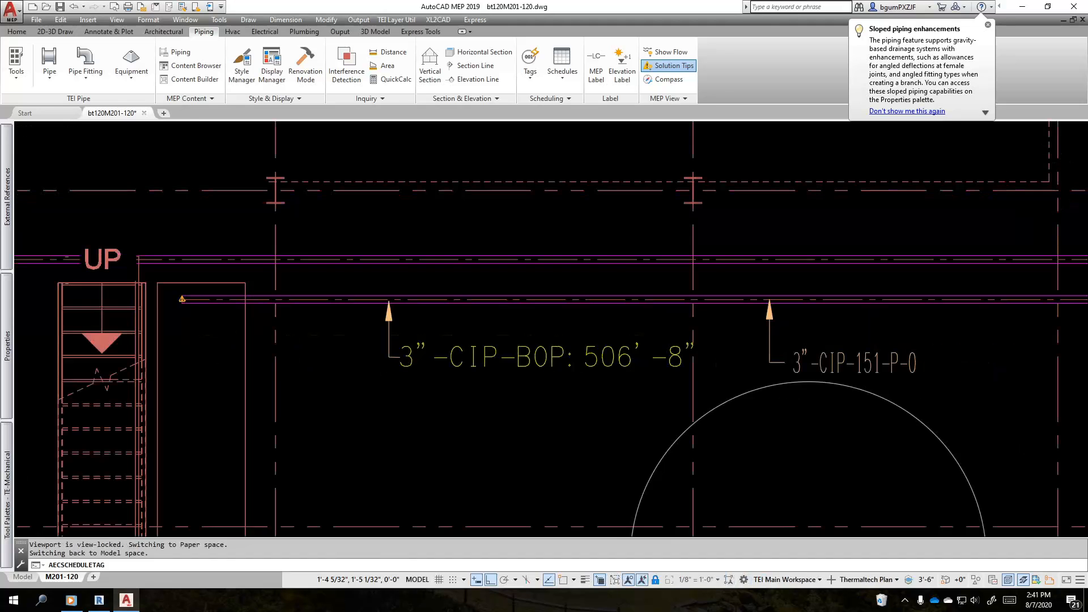
key(Escape)
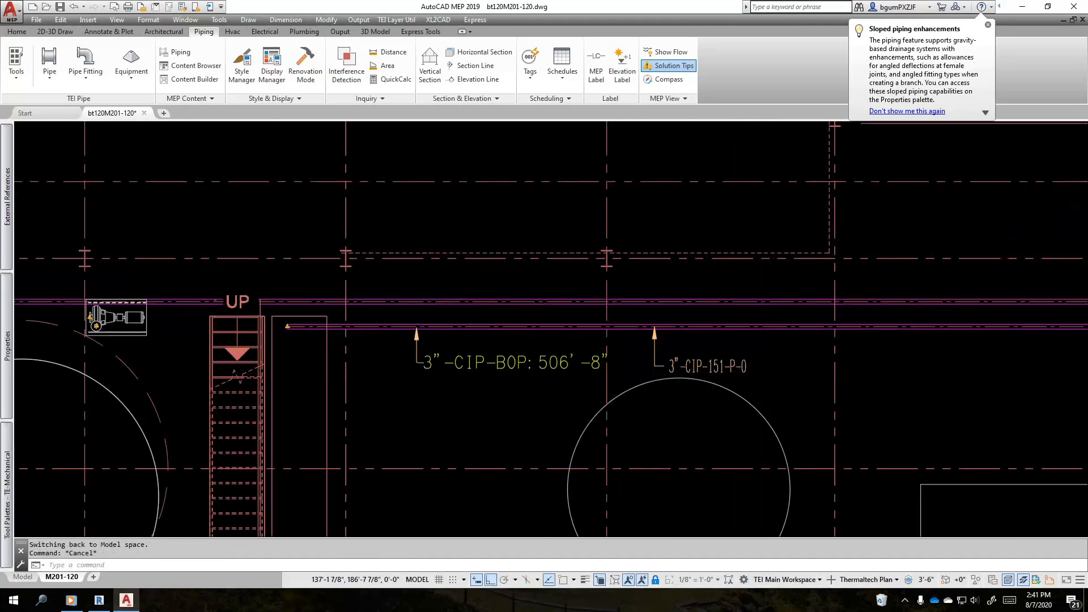
scroll(611, 373, up, 2)
click(538, 379)
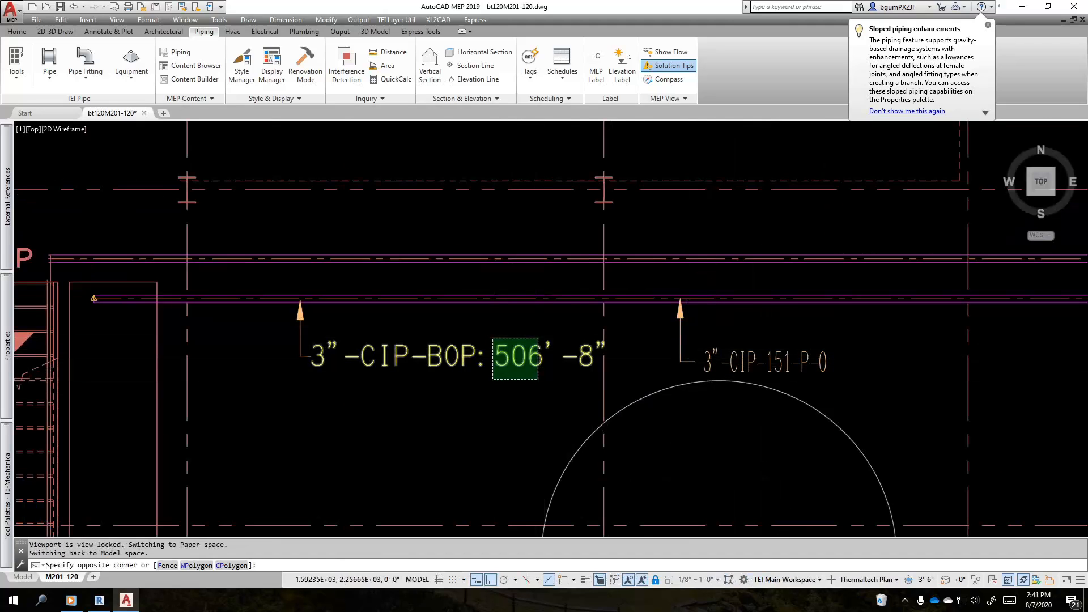
click(493, 338)
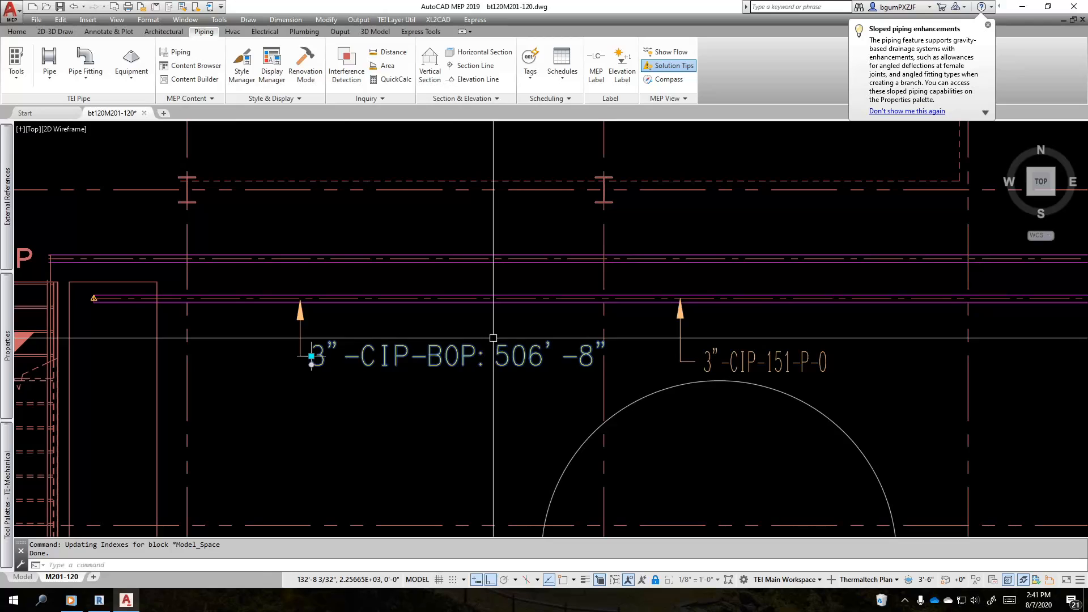
key(Escape)
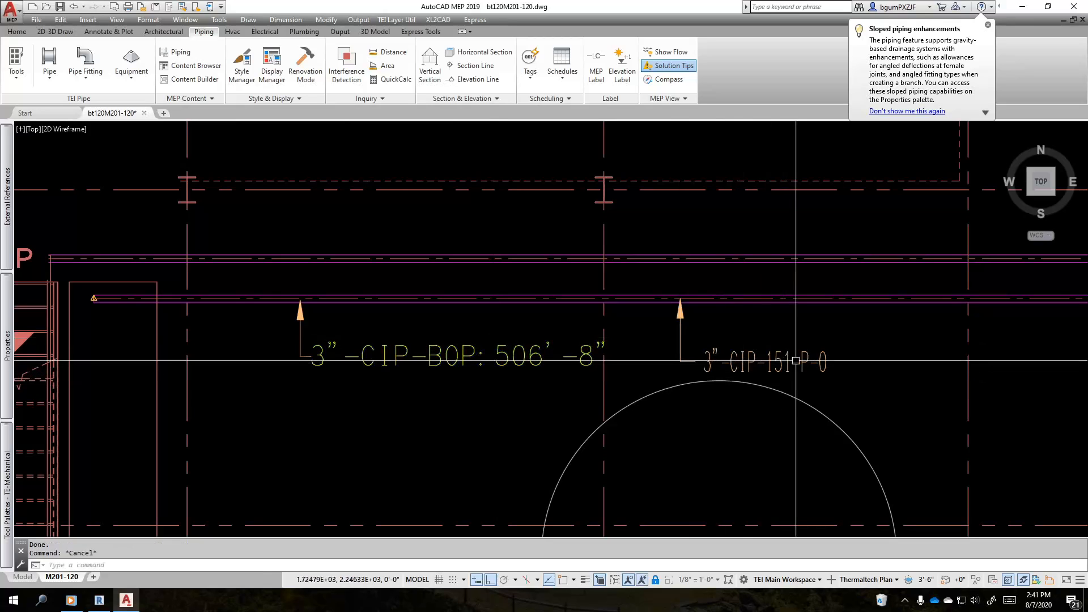
Step: Erase the default pipe tag above the circle together with its leader
click(829, 374)
click(657, 350)
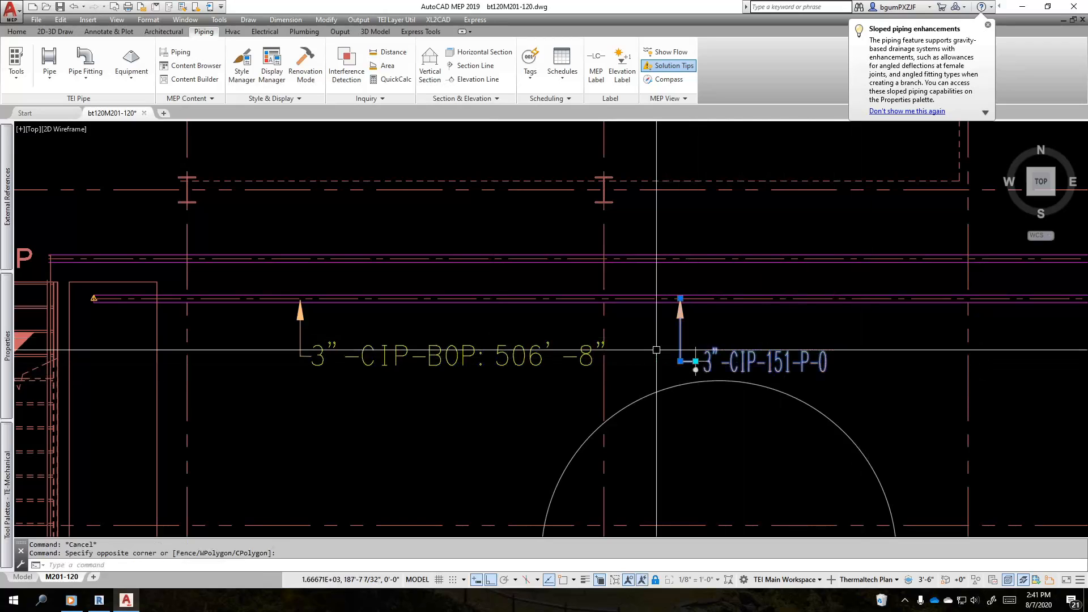
text(e)
key(Return)
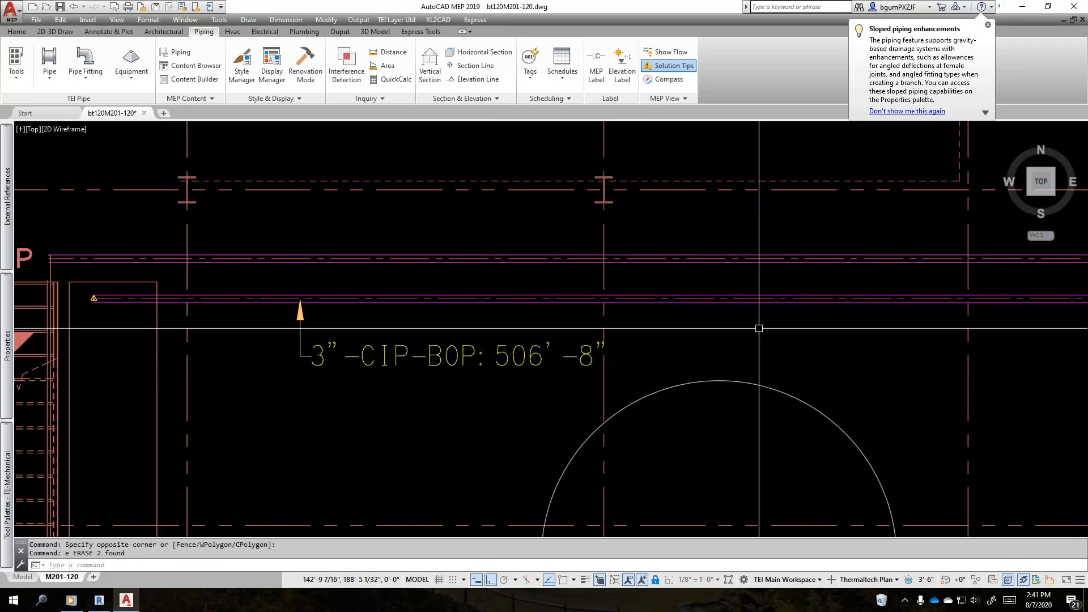
Step: Open the TEI_Pipe_Spec formula of the PipeObject property set definition in the Style Manager
scroll(465, 392, down, 2)
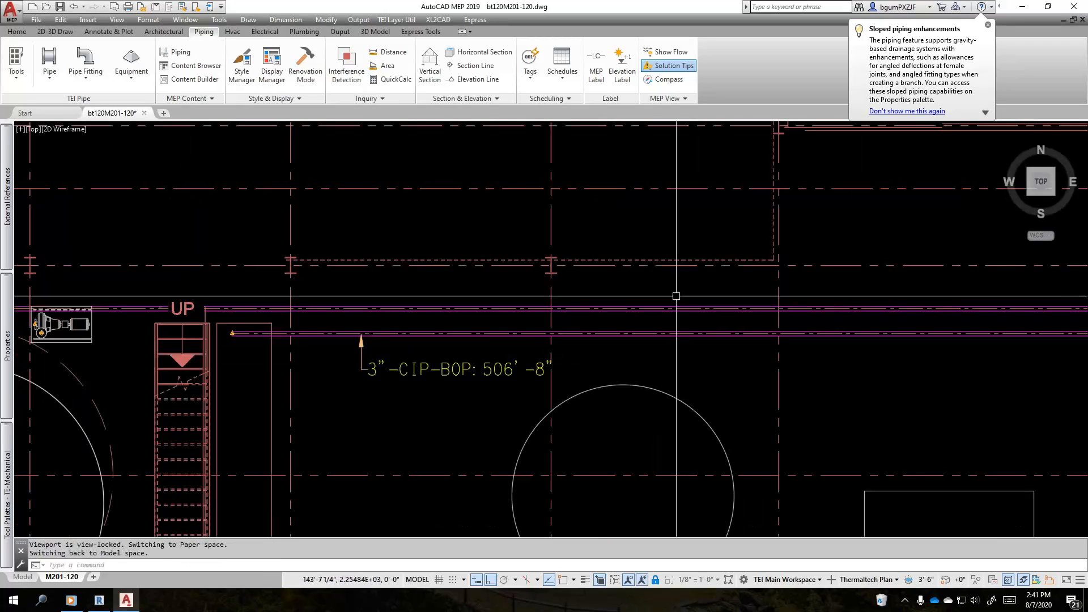
click(242, 62)
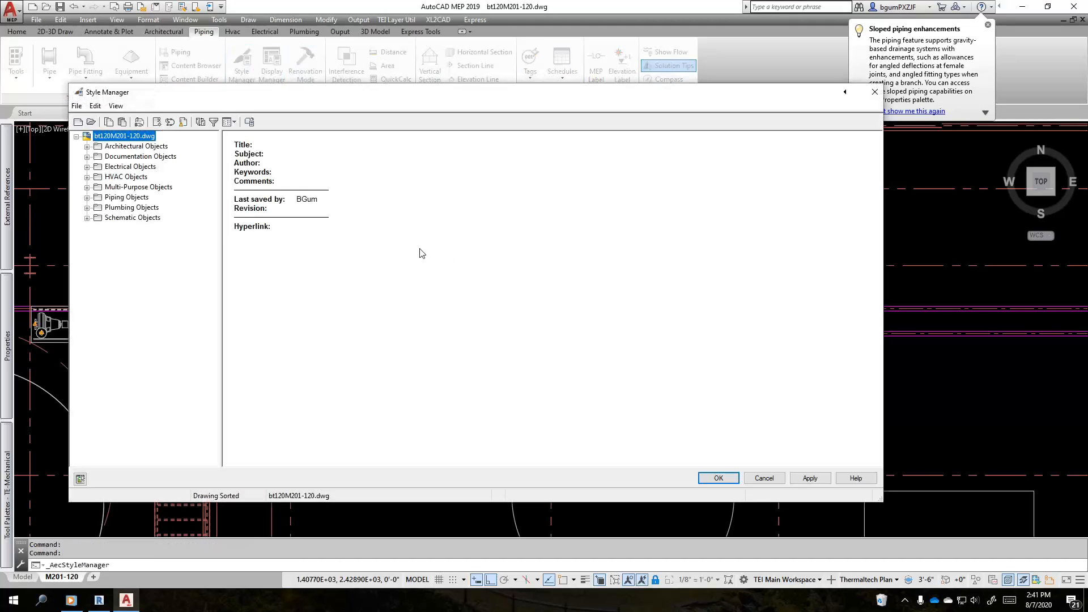
click(87, 156)
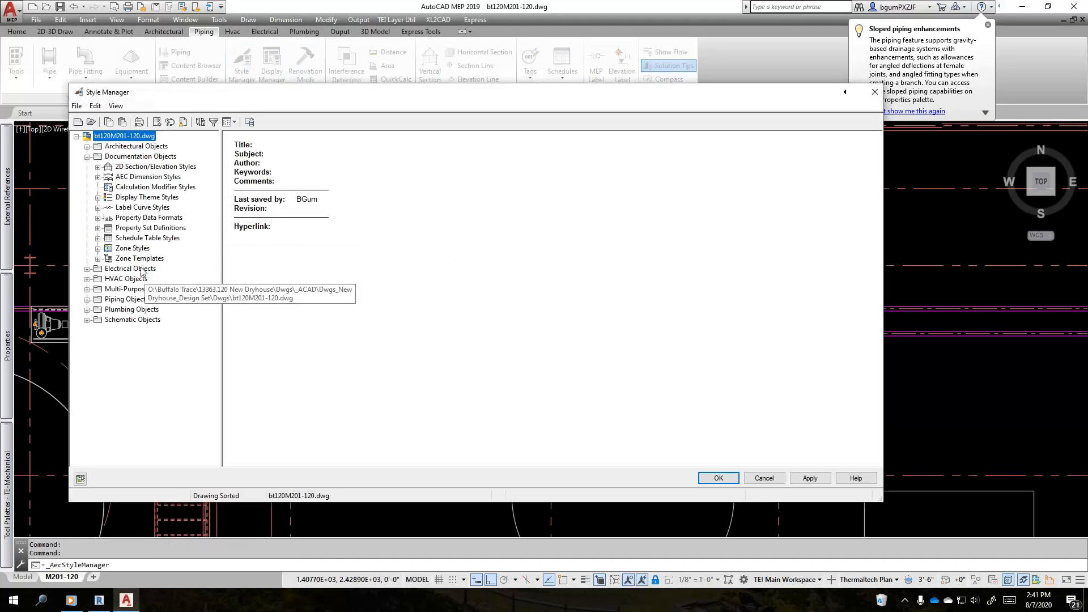
click(98, 228)
click(142, 319)
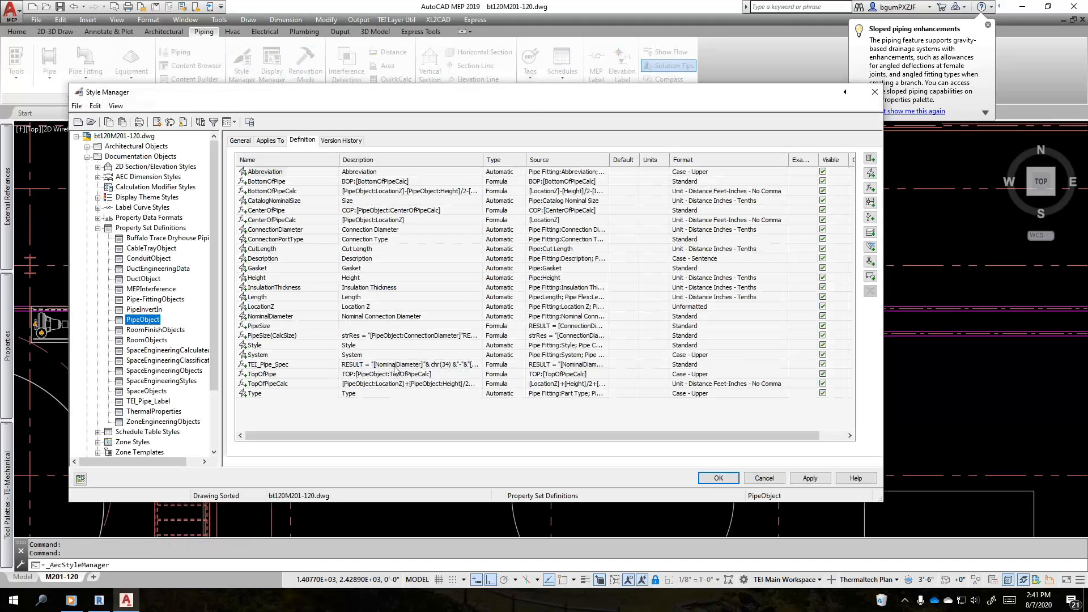
double_click(272, 367)
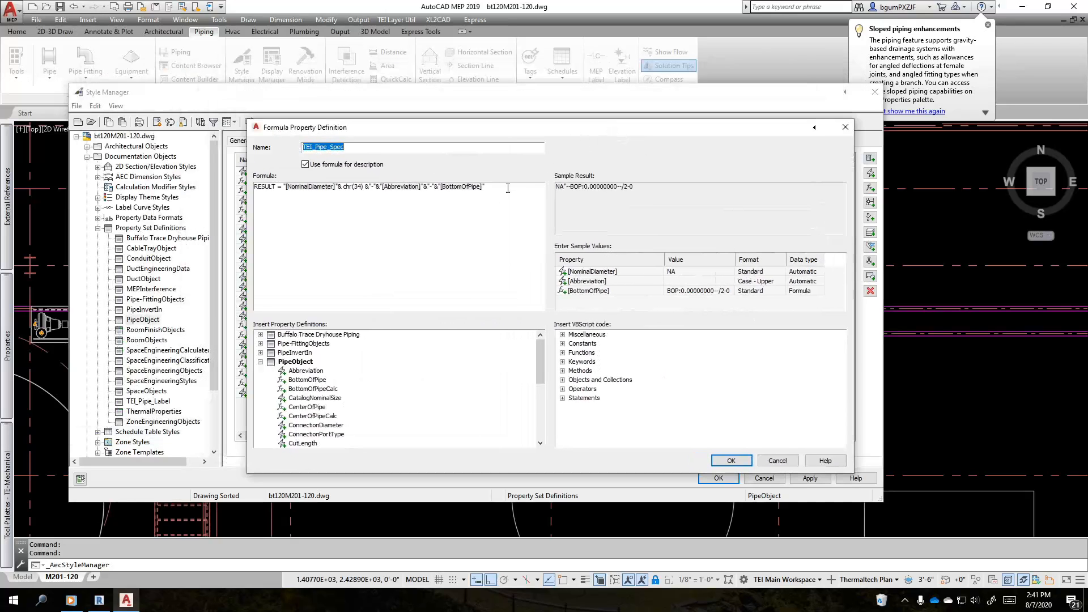
Step: Examine the NominalDiameter, Abbreviation and BottomOfPipe parts of the formula and the insertable property definitions, and close it without changes
click(508, 188)
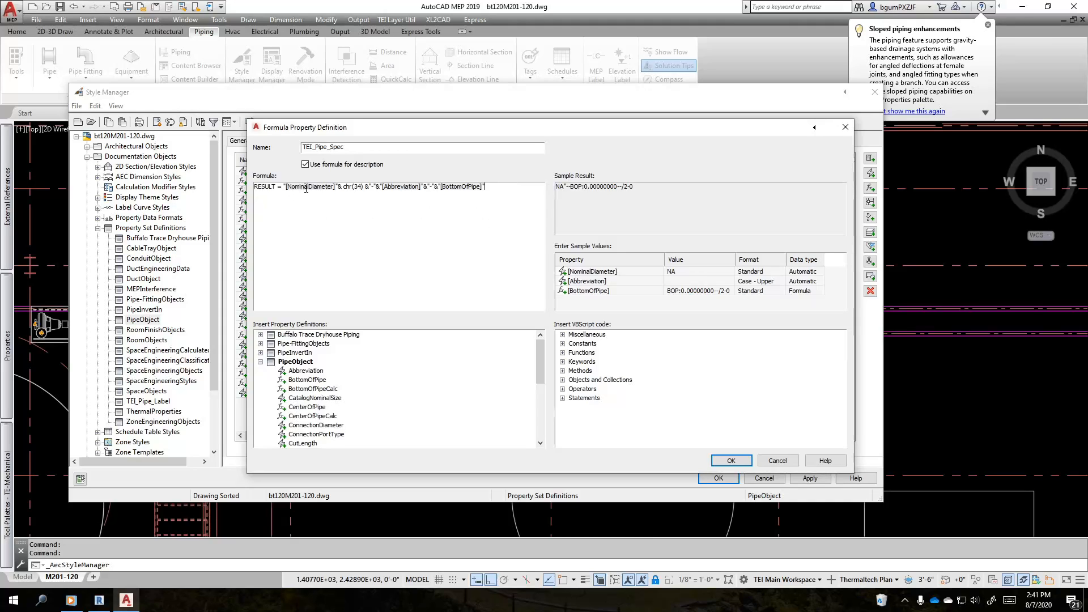
click(326, 191)
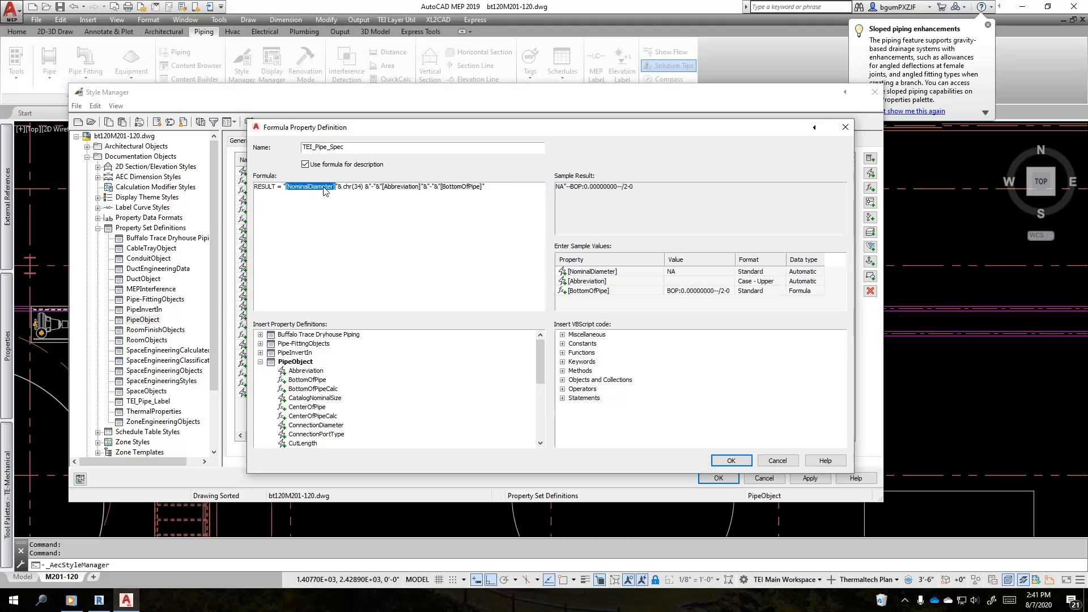
click(395, 189)
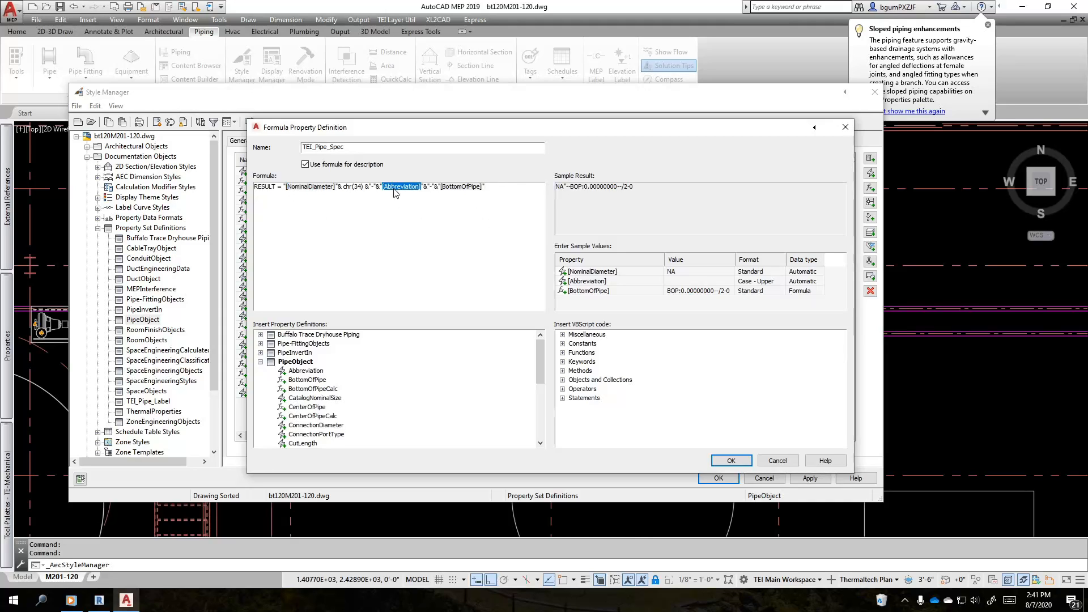
scroll(346, 357, down, 4)
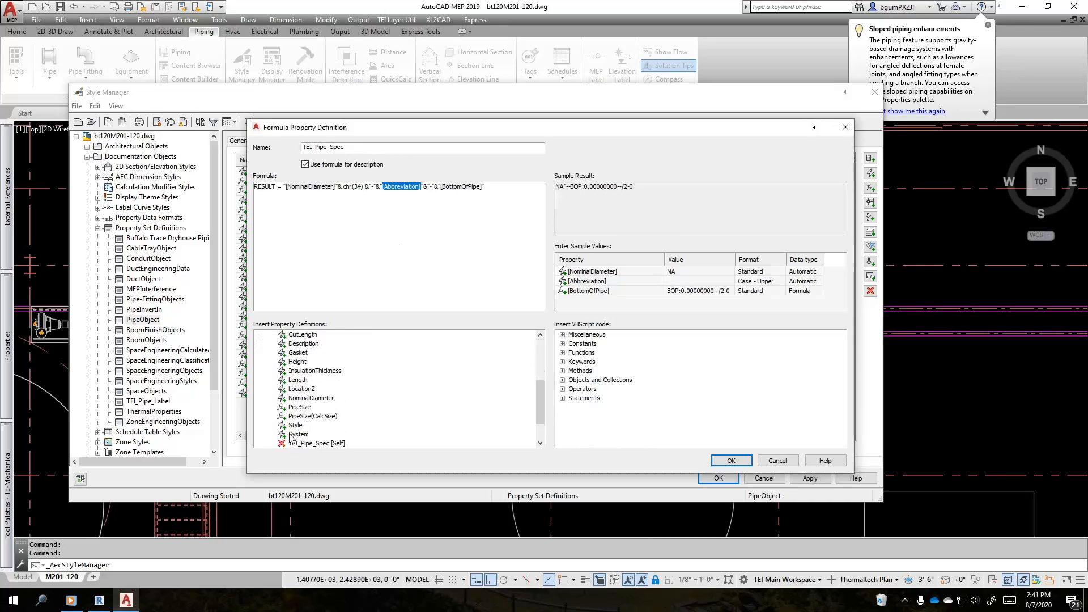
scroll(314, 417, up, 4)
scroll(314, 376, down, 4)
double_click(464, 187)
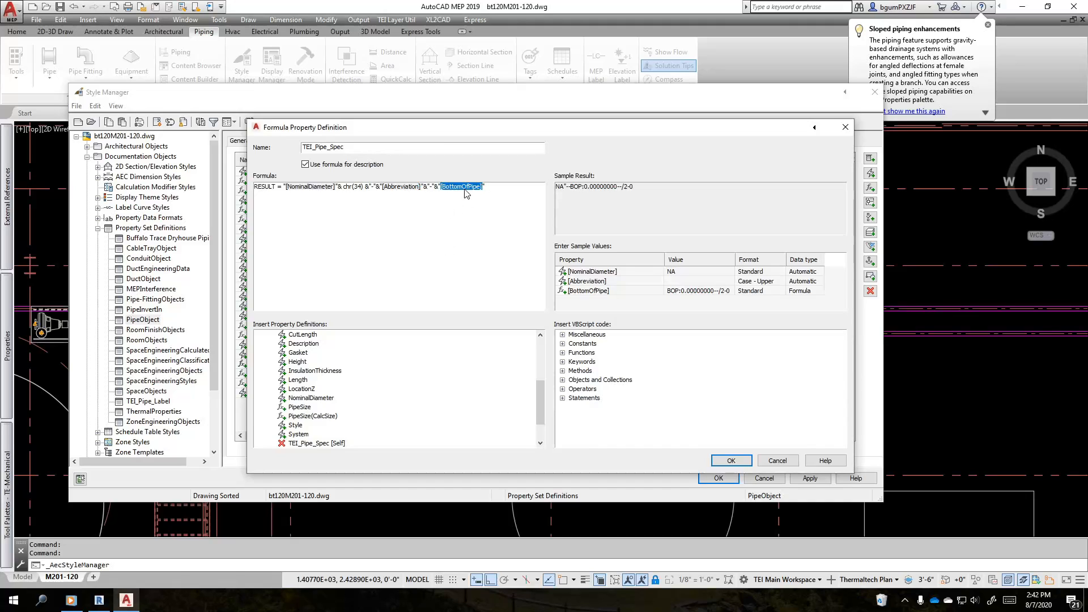
click(778, 461)
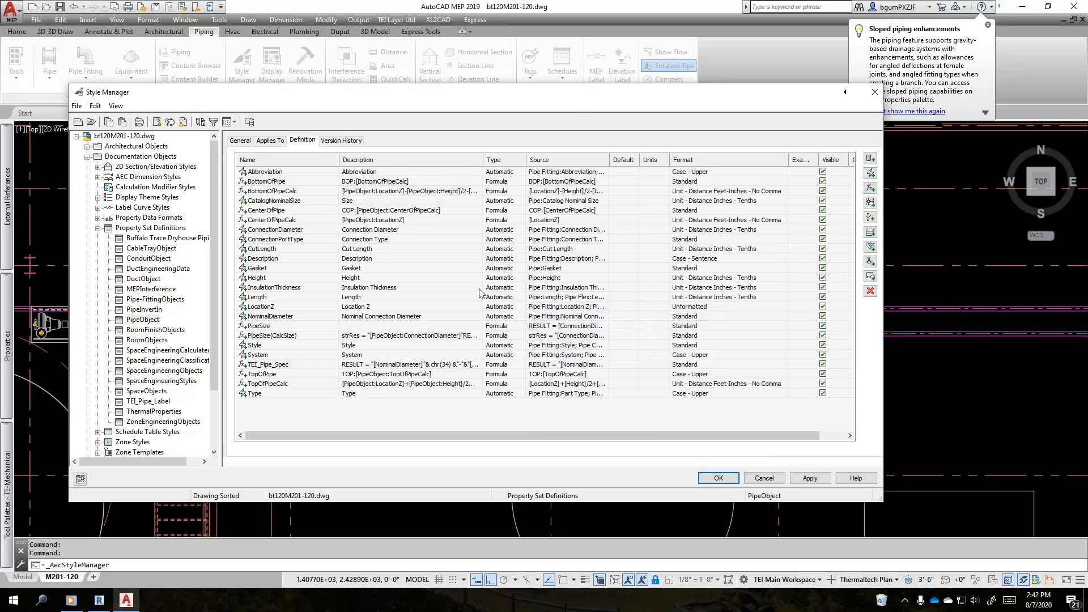
Step: Review the automatic property sources available for Pipe objects and cancel without adding any
click(871, 174)
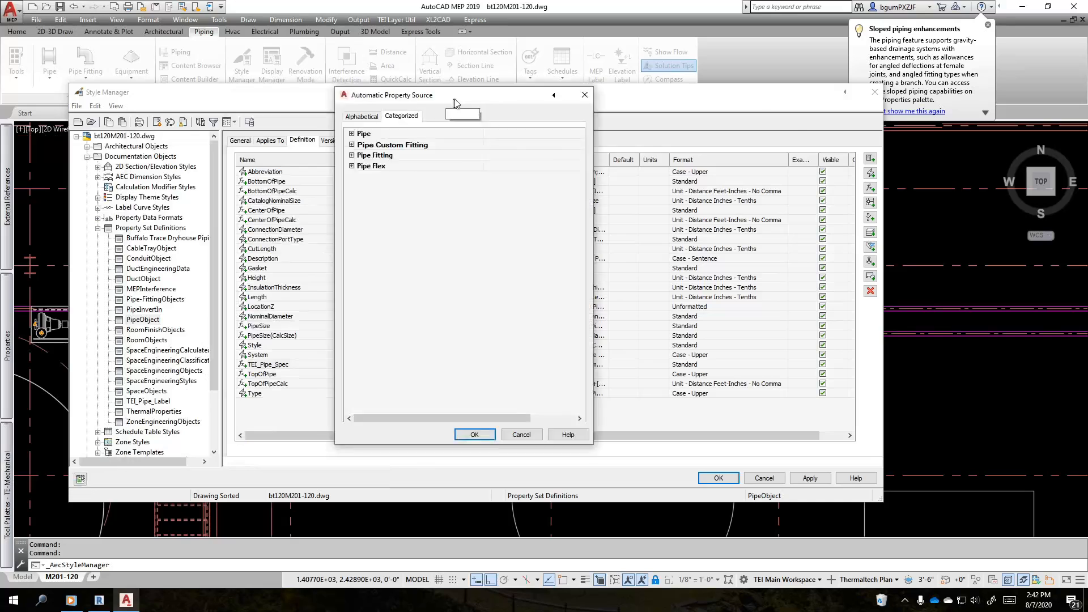
drag(380, 96, 471, 77)
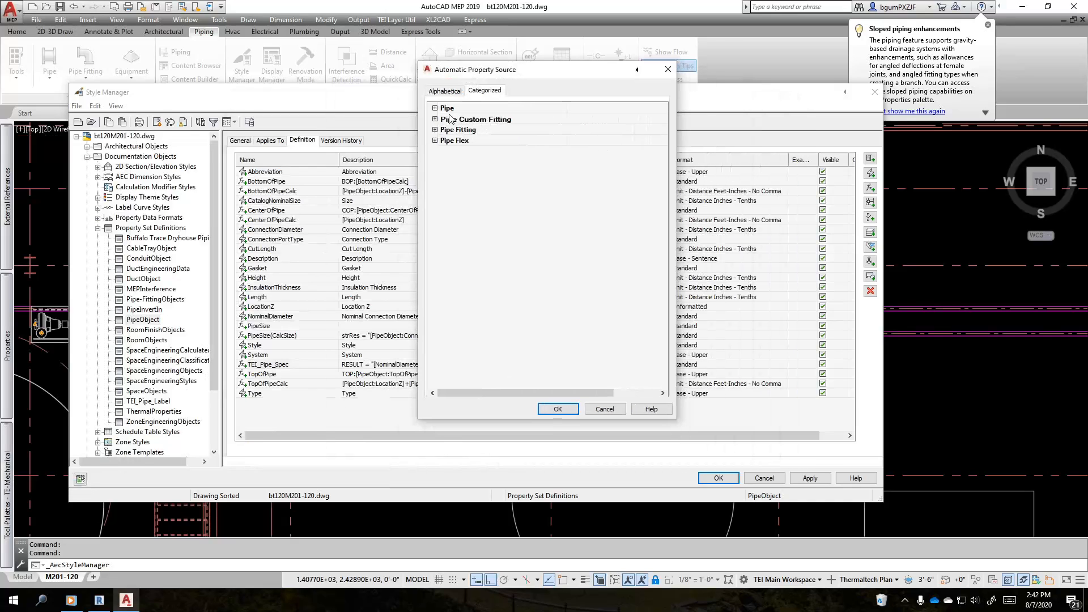
click(435, 109)
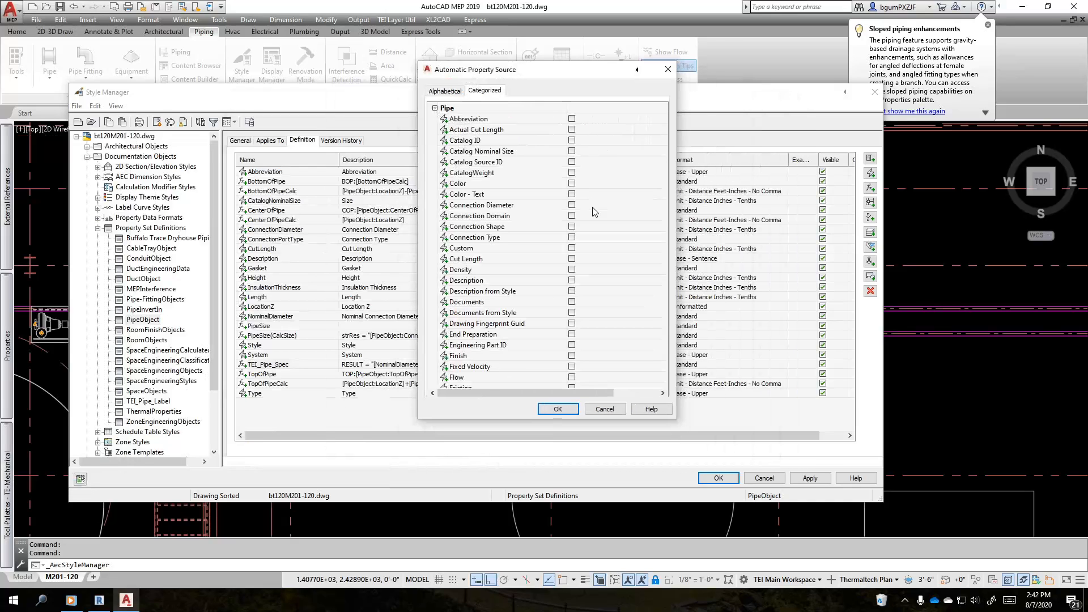
scroll(508, 189, right, 3)
scroll(494, 311, left, 3)
click(604, 409)
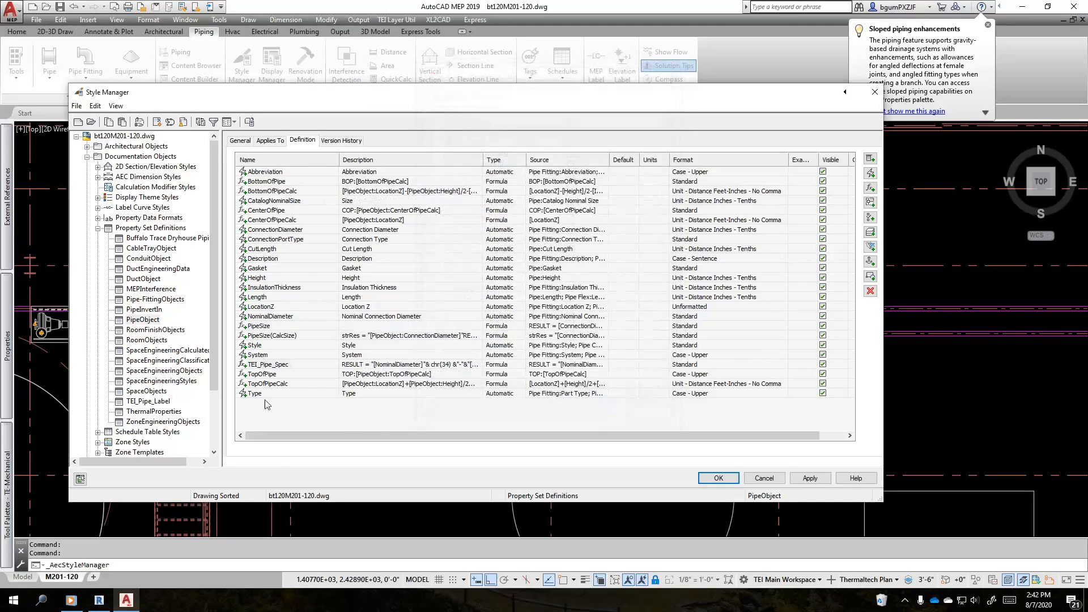
Step: Check the definition of the TEI_Pipe_Label property set and close the Style Manager, leaving nothing selected
click(146, 403)
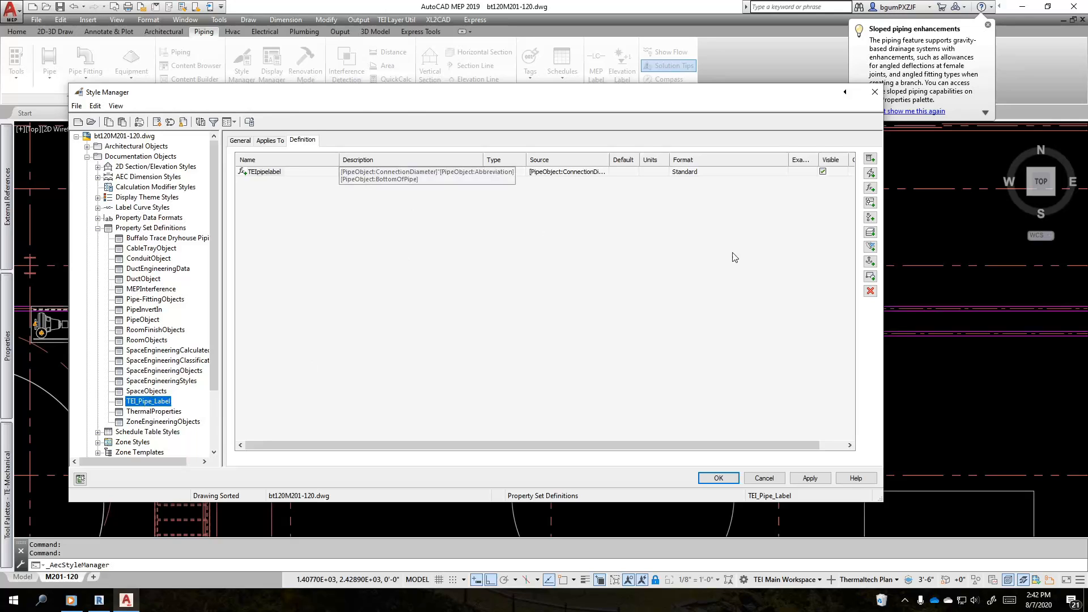
click(874, 92)
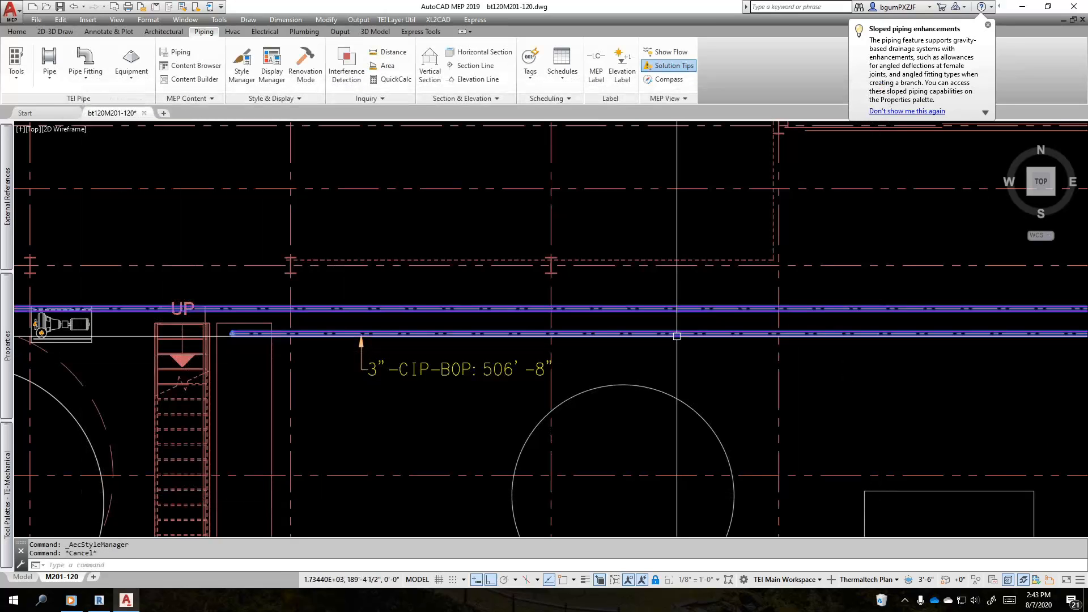
click(677, 336)
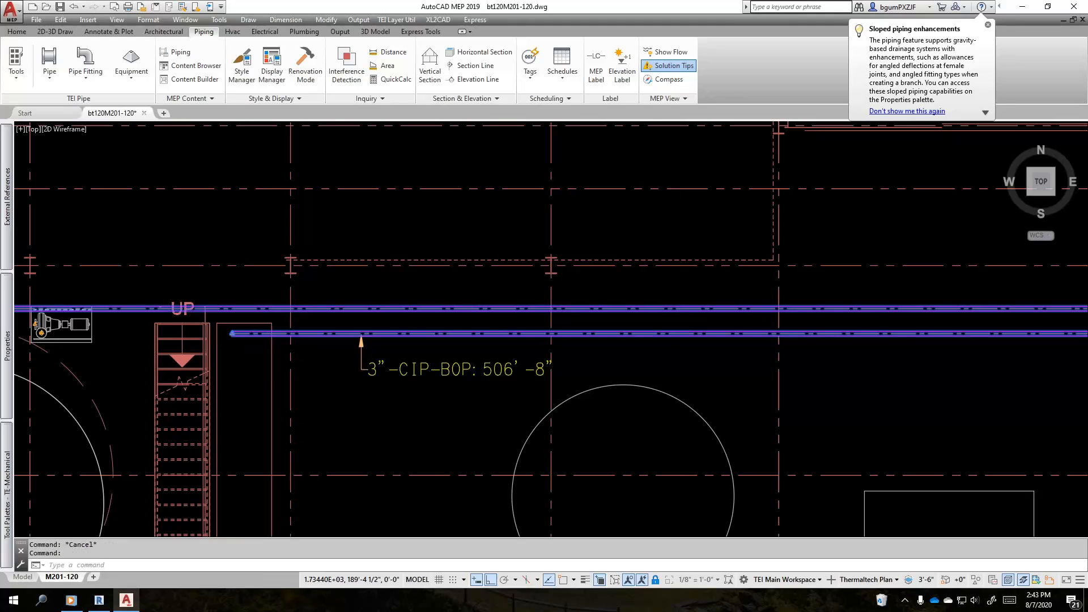
key(Escape)
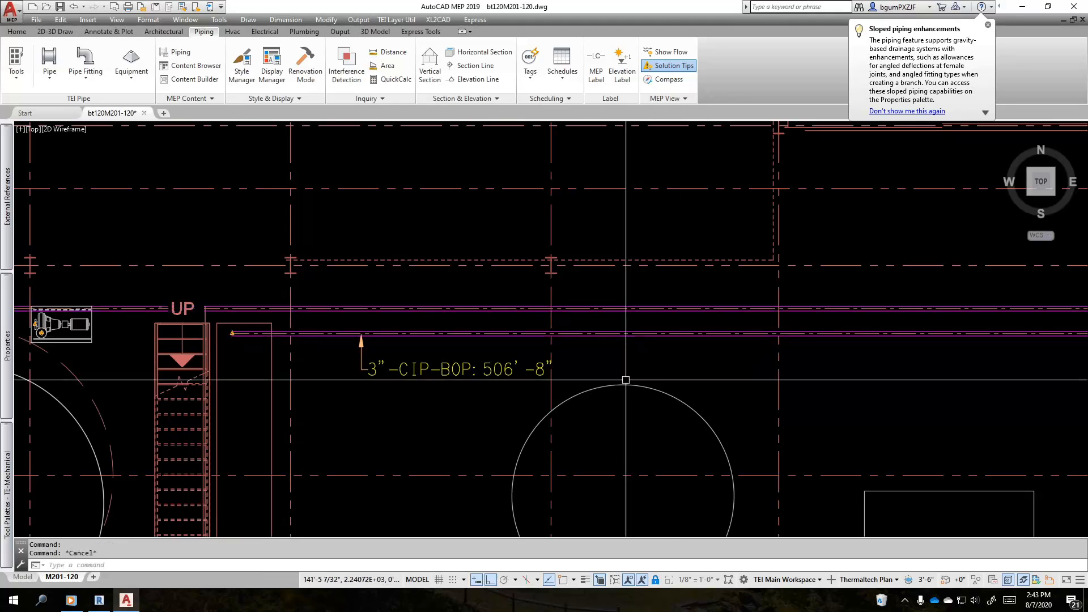
Step: Create a new drawing and draw a horizontal pipe run about 93 feet long in it
key(ctrl+n)
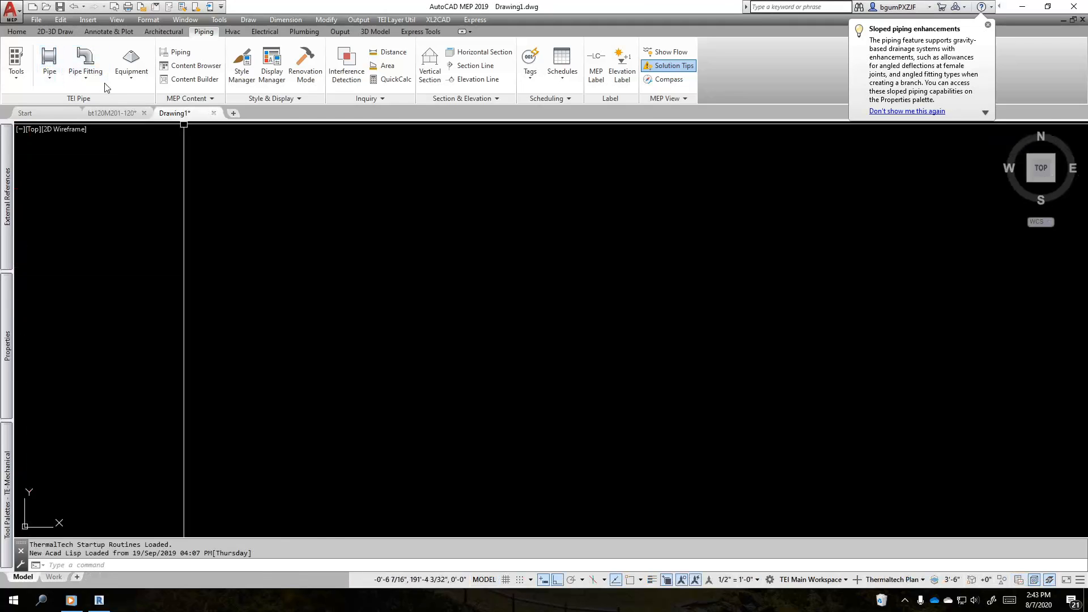
click(50, 55)
click(323, 243)
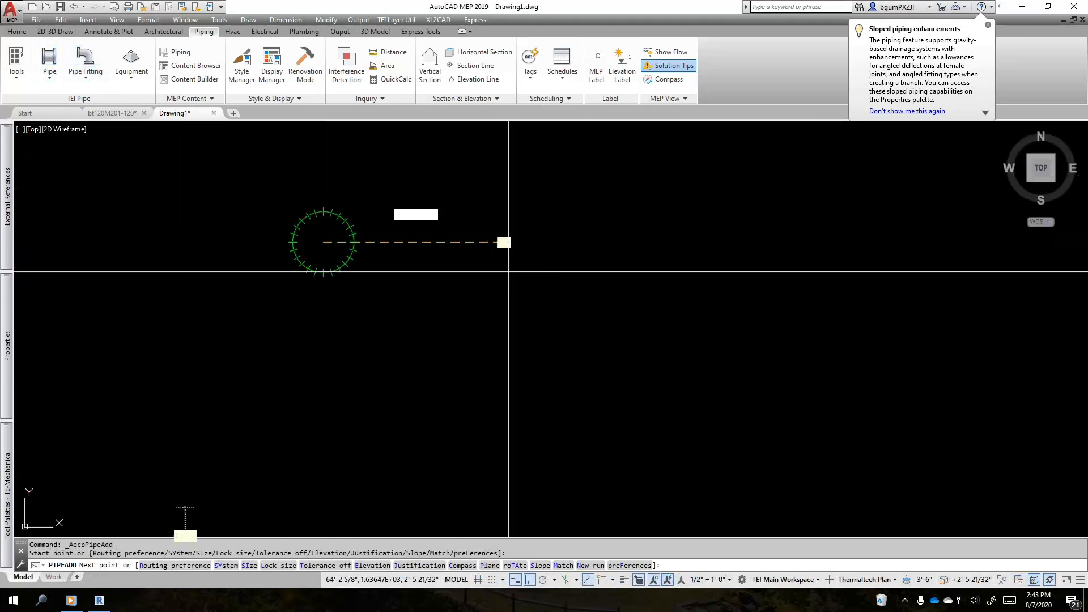
key(Escape)
key(Escape)
Step: Check the new pipe's extended data for attached property sets, return to its design properties, and deselect the pipe
click(430, 277)
click(361, 171)
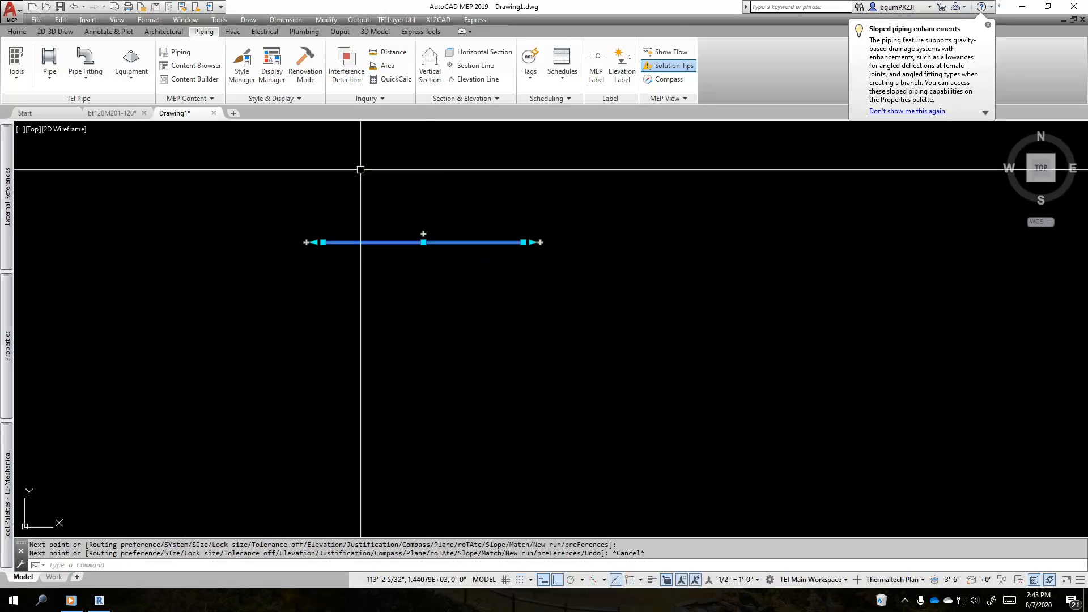
mouse_move(7, 346)
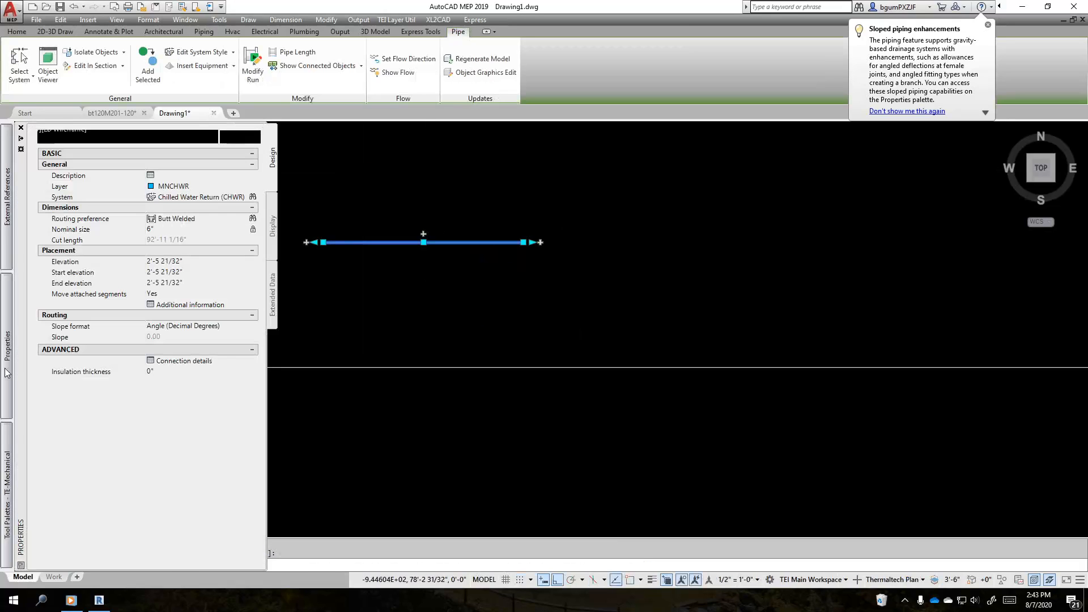
click(272, 294)
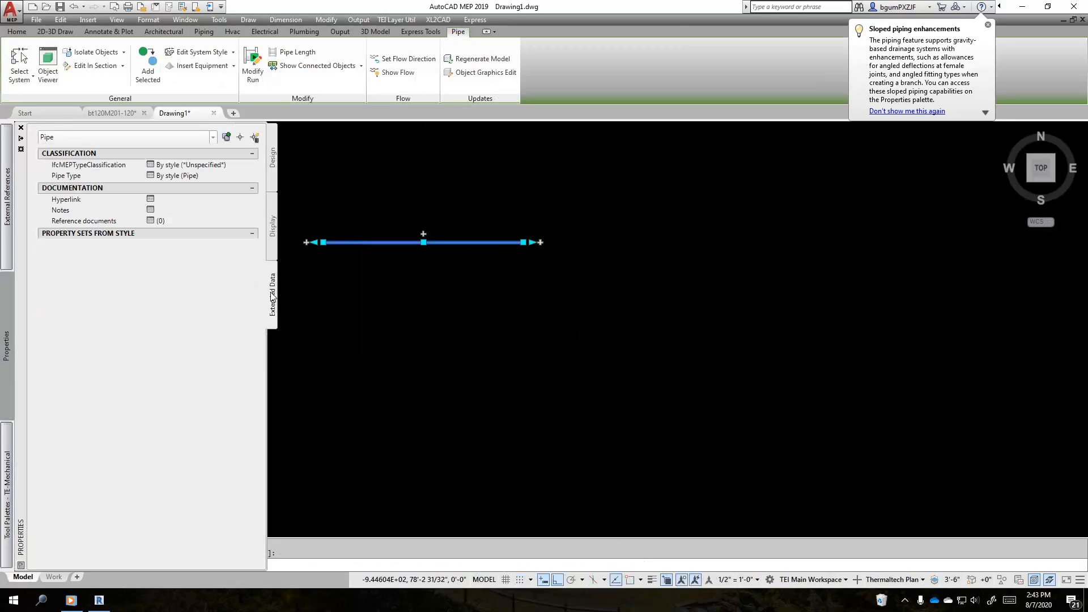
click(272, 157)
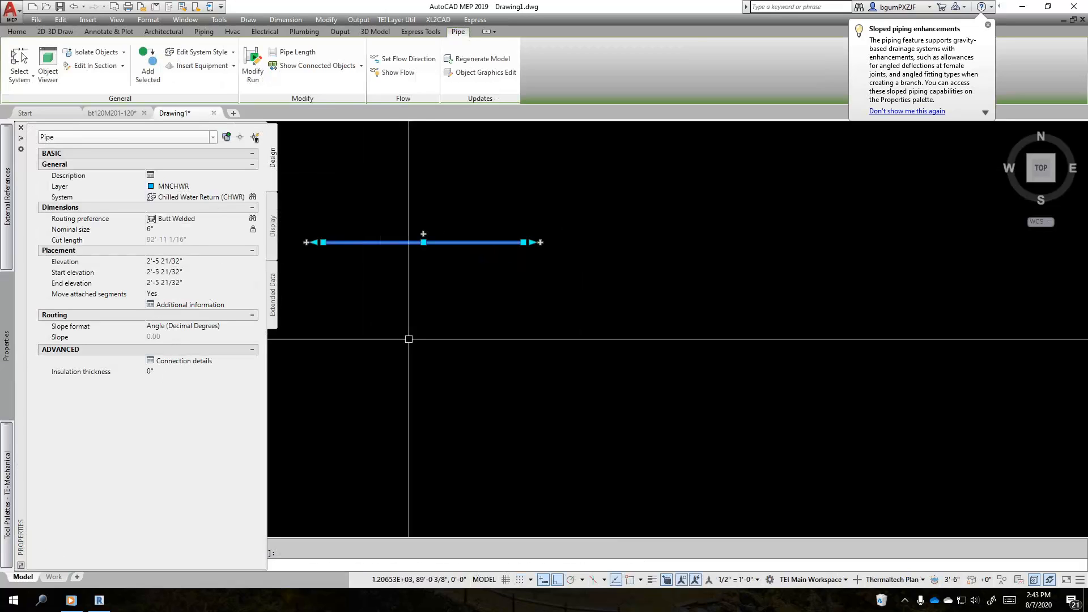
key(Escape)
key(Escape)
Step: Place a Pipe Tag on the horizontal pipe, with a short leader running below it, and end the tagging command
click(528, 62)
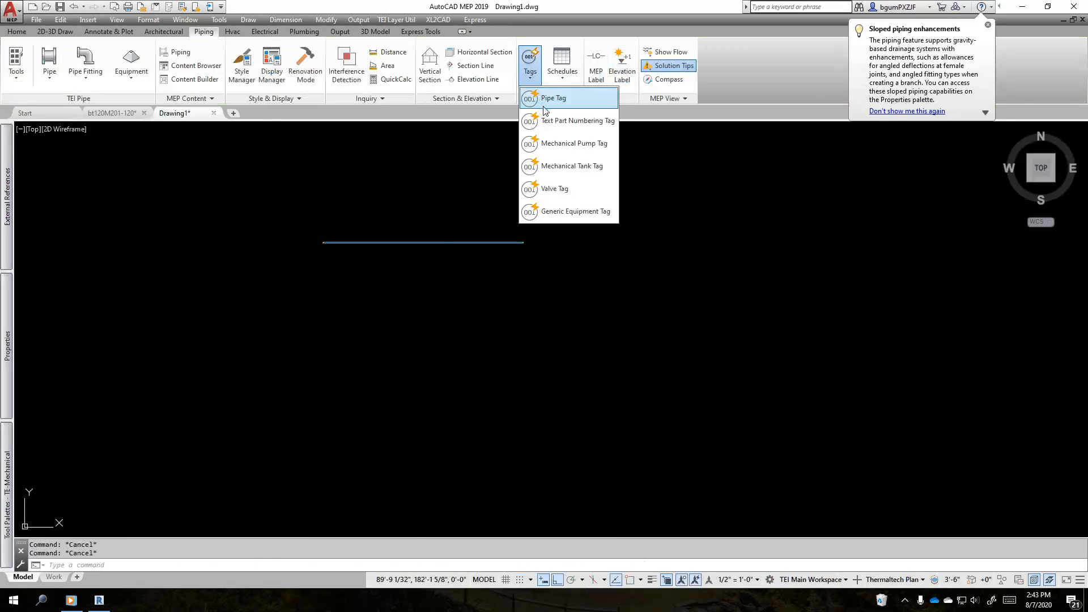
click(547, 108)
click(442, 243)
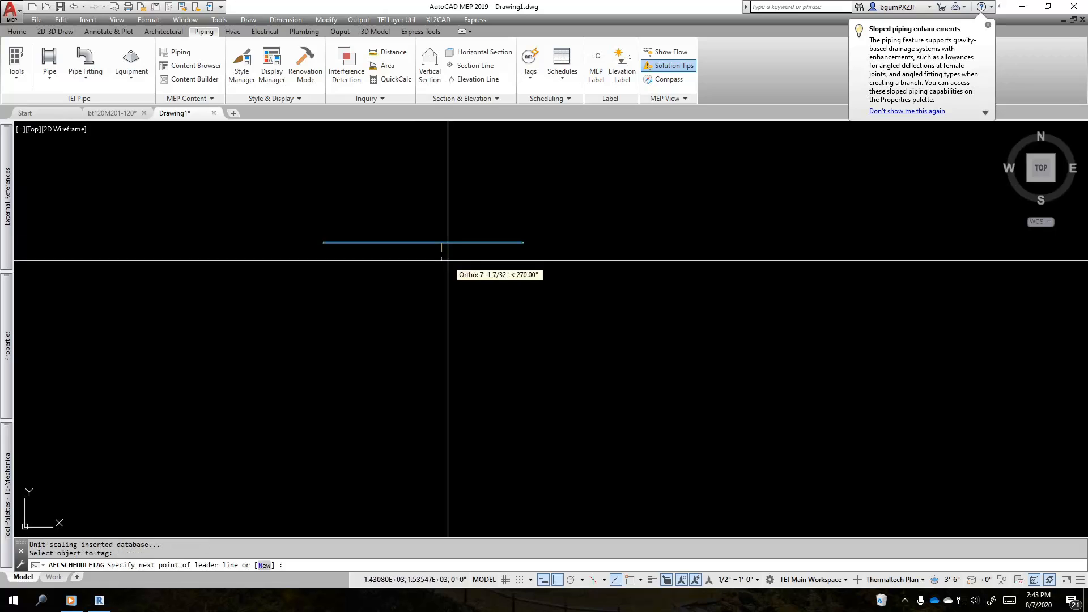
click(447, 260)
click(455, 265)
key(Return)
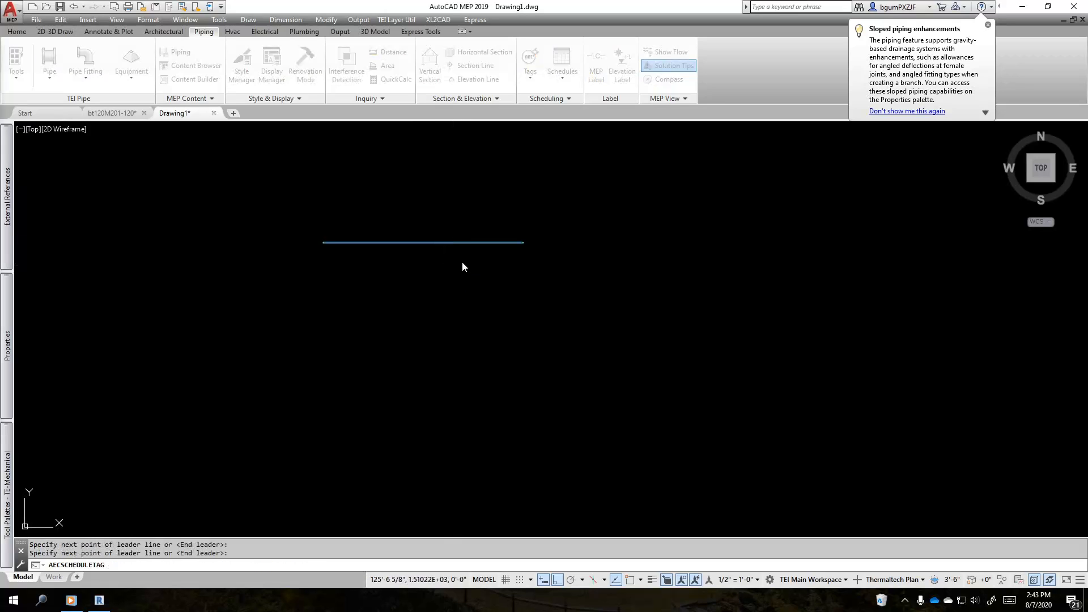
scroll(454, 246, up, 10)
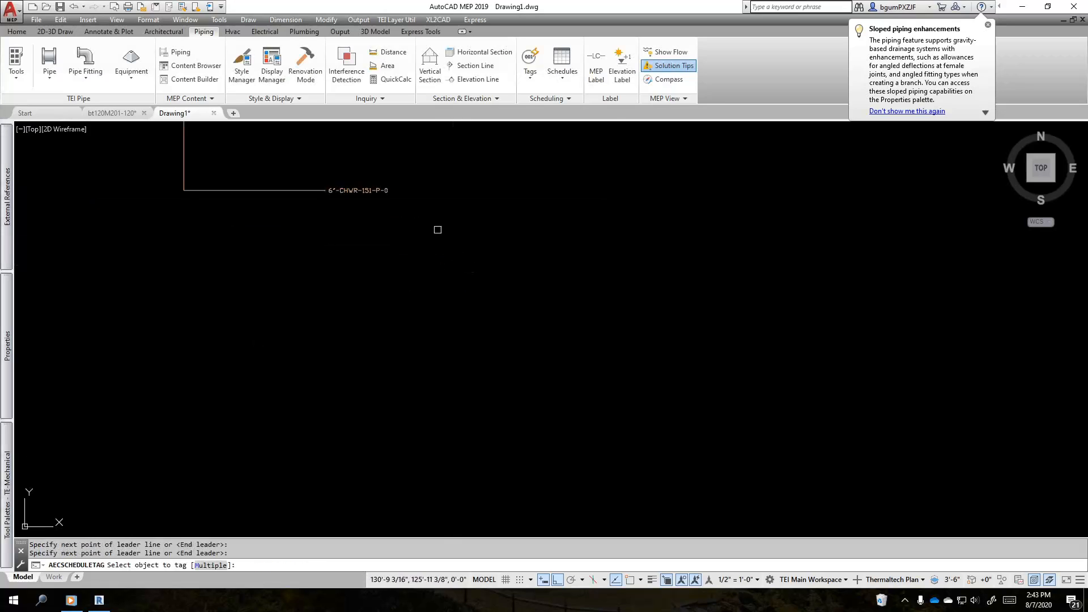
middle_drag(437, 228, 573, 405)
key(Escape)
Step: Select the new tag and review the Pipe-FittingObjects and PipeObject property sets in its extended data, collapsing both groups
click(481, 324)
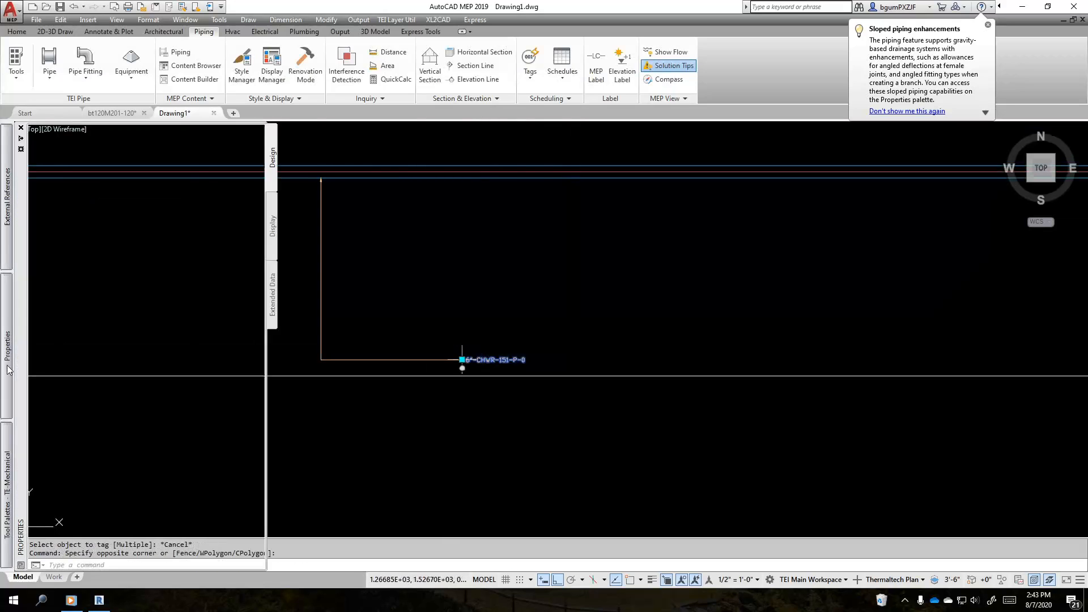
mouse_move(7, 349)
click(275, 300)
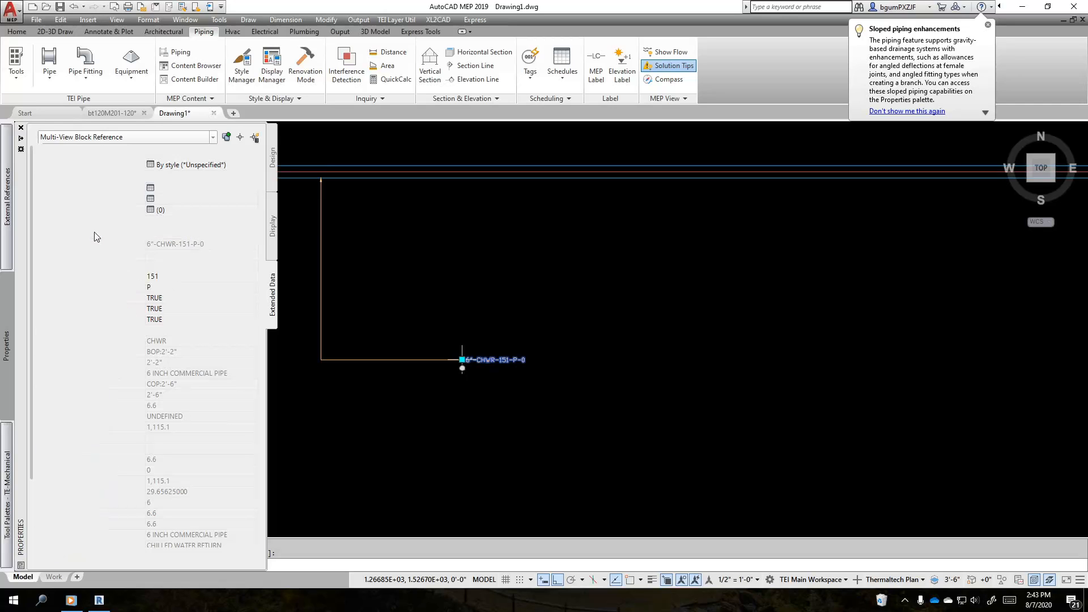
click(253, 332)
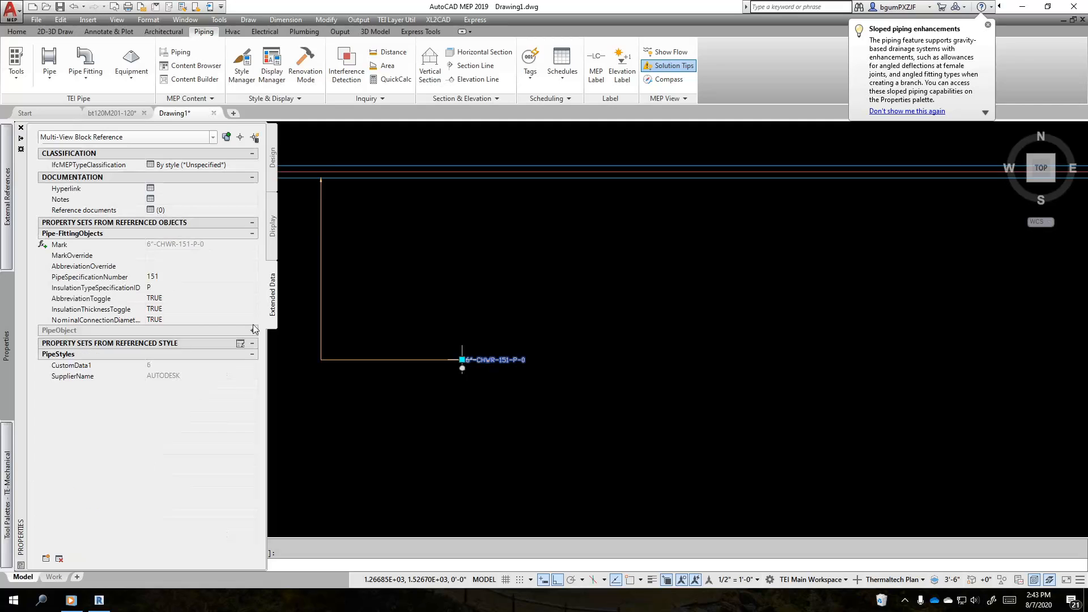
click(253, 233)
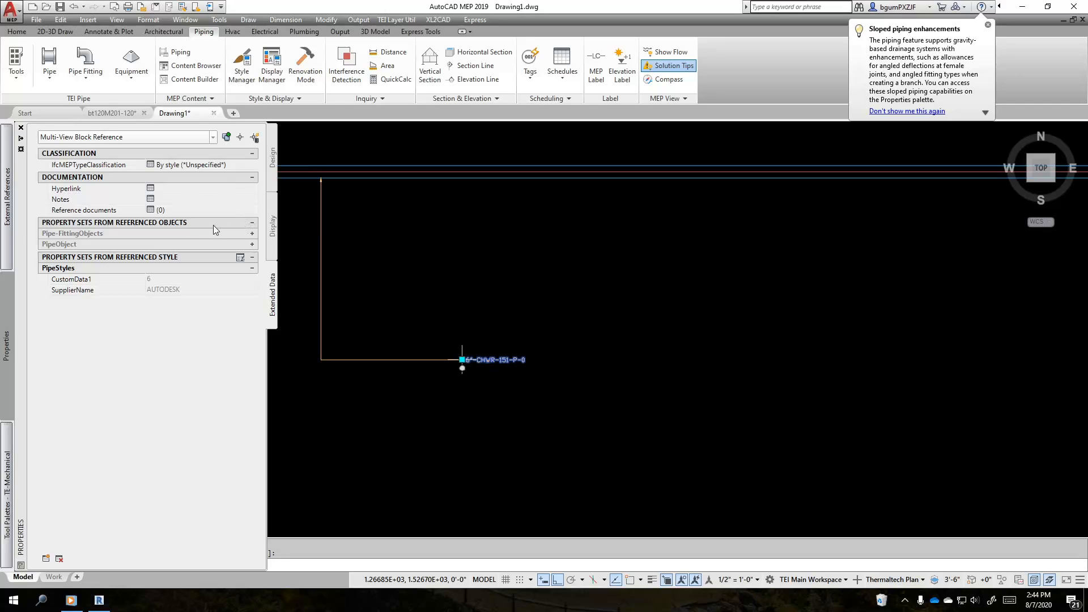
Step: Review the PipeObject property set definition of Drawing1 in the Style Manager, and close the manager
click(241, 63)
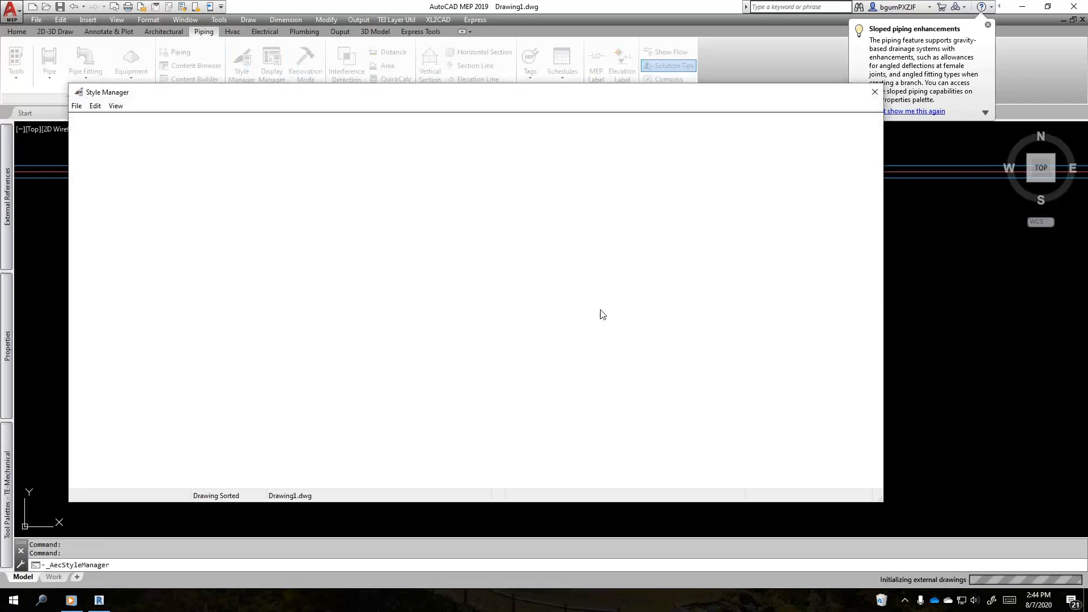
click(87, 167)
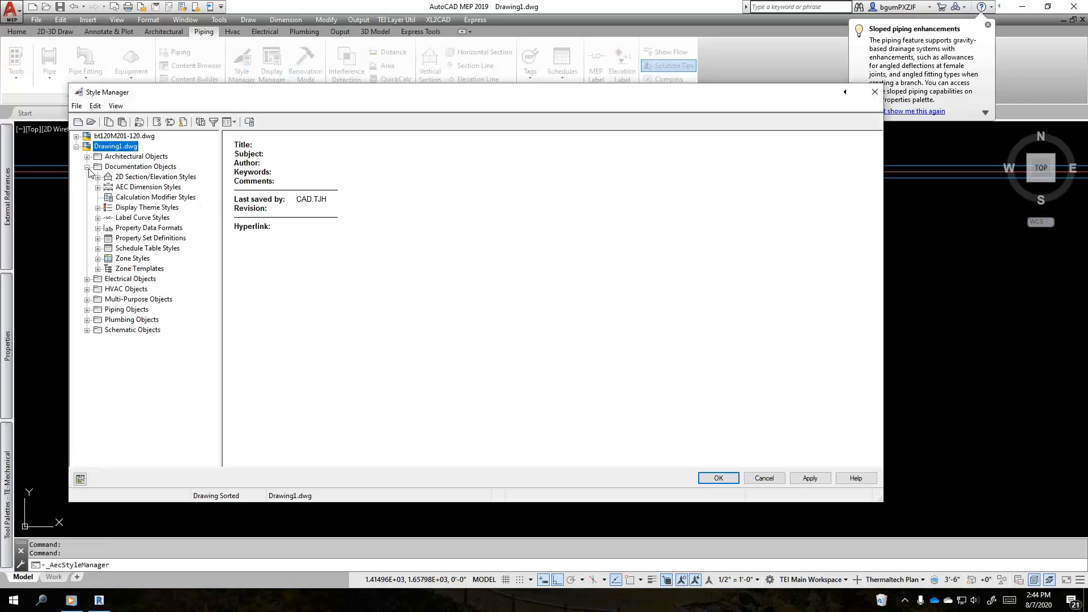
click(98, 239)
click(147, 312)
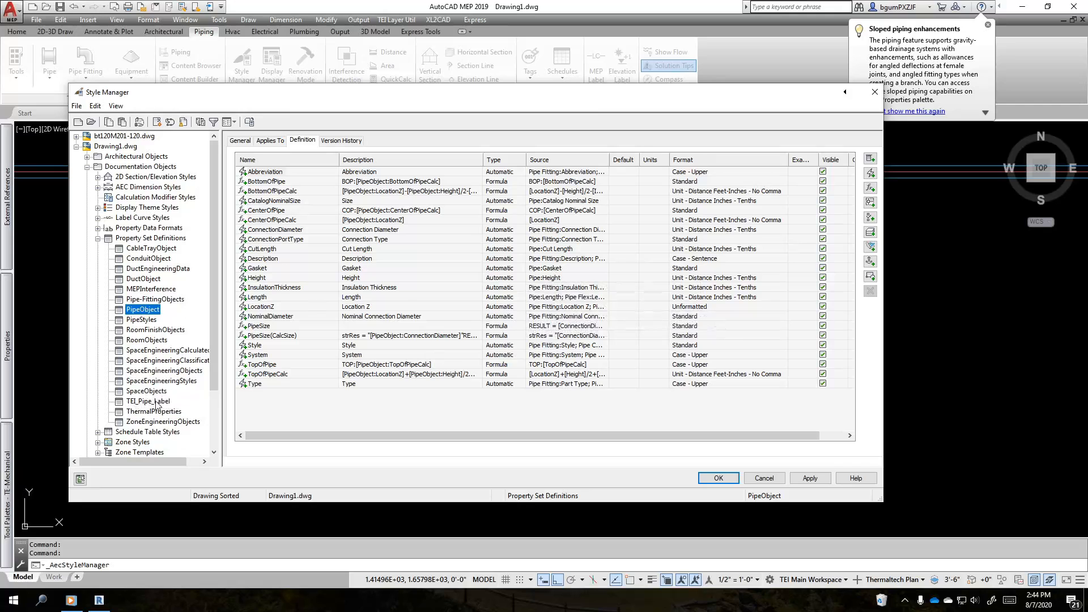
click(875, 92)
Step: Switch to the bt120M201-120 drawing and examine its PipeObject property set definition, including the TEI_Pipe_Spec formula, in the Style Manager
click(114, 112)
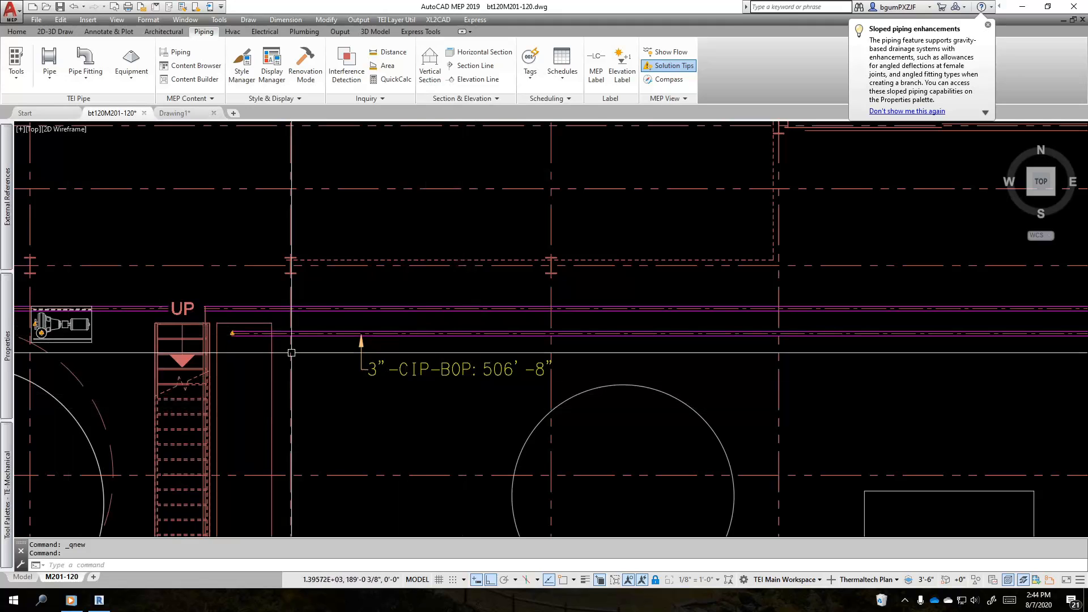
click(242, 63)
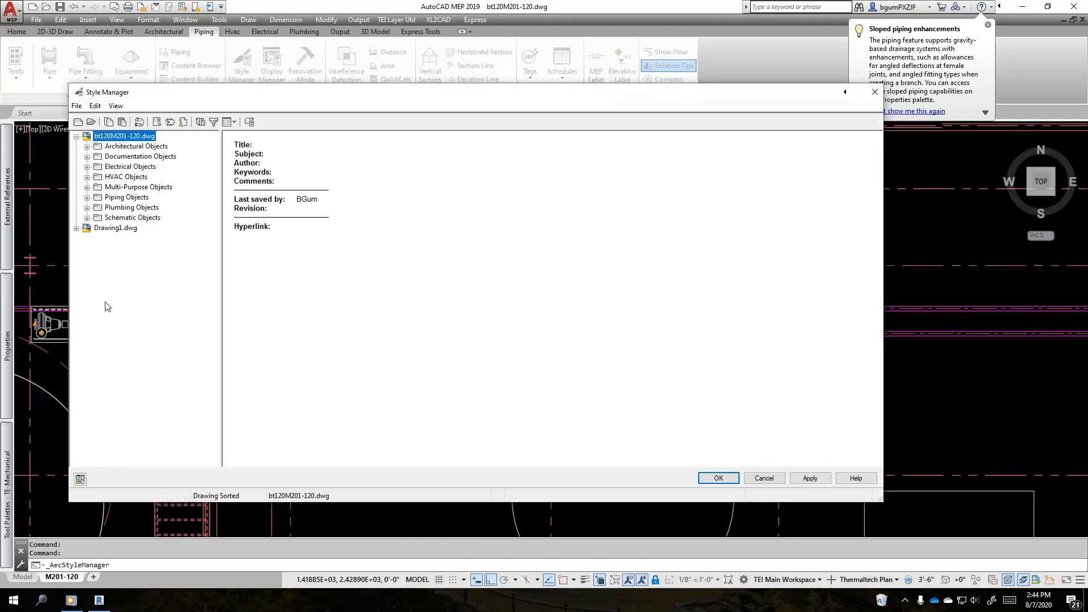
click(87, 158)
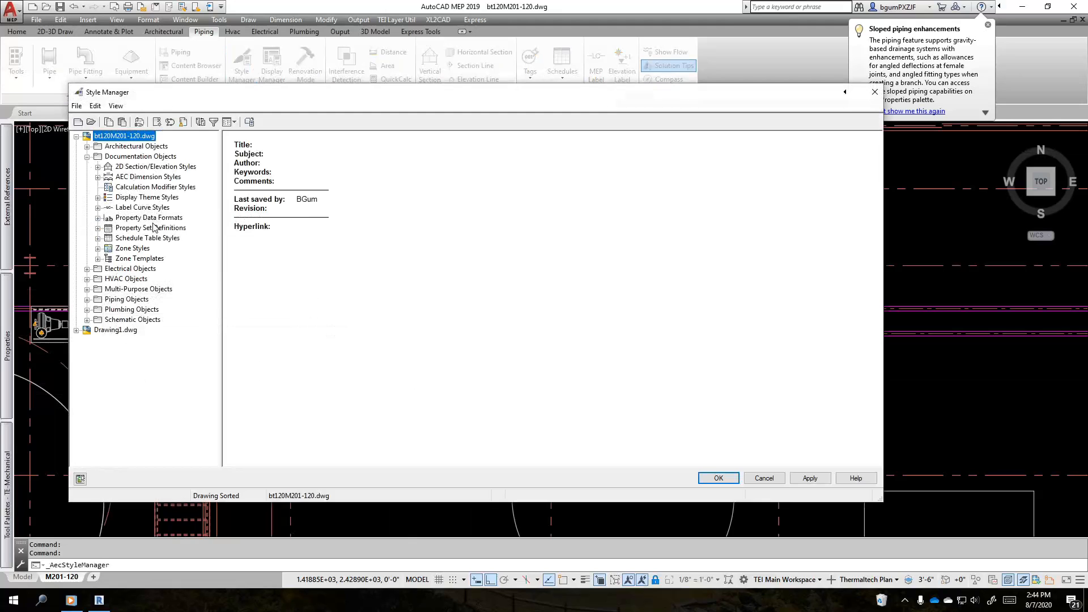
click(97, 229)
click(142, 320)
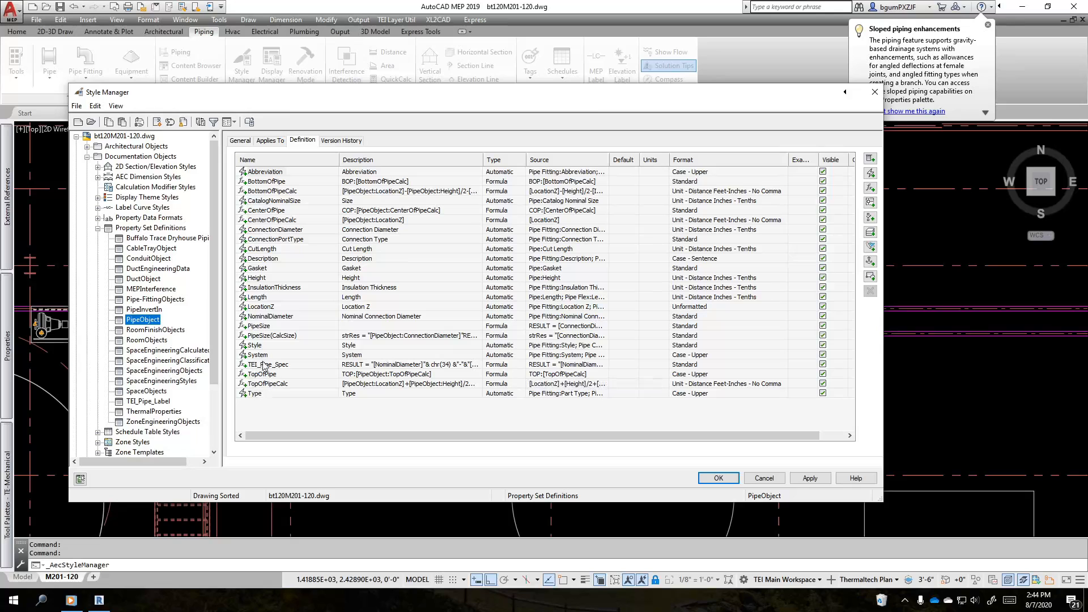
Step: Start a new formula property in PipeObject and try the expression [NominalDiameter]-[System]
click(873, 190)
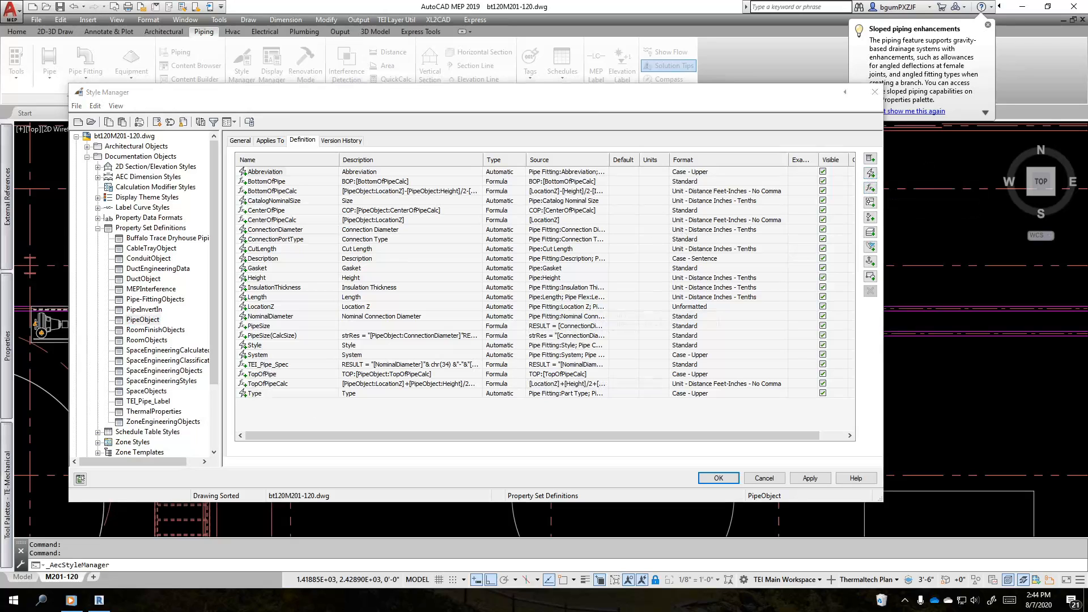
key(End)
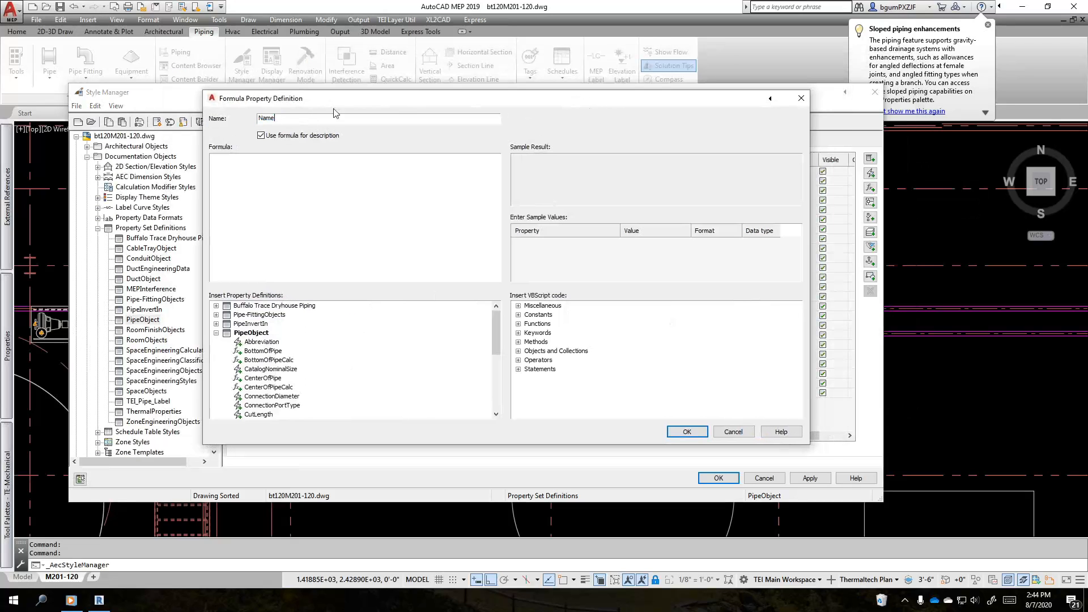
click(380, 189)
scroll(318, 342, down, 5)
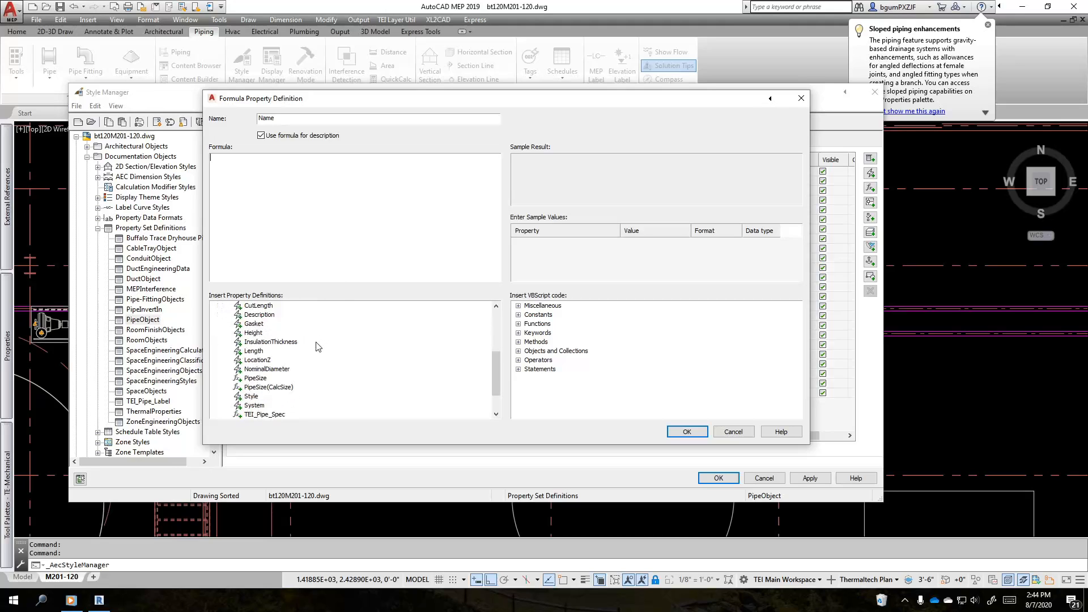
double_click(270, 371)
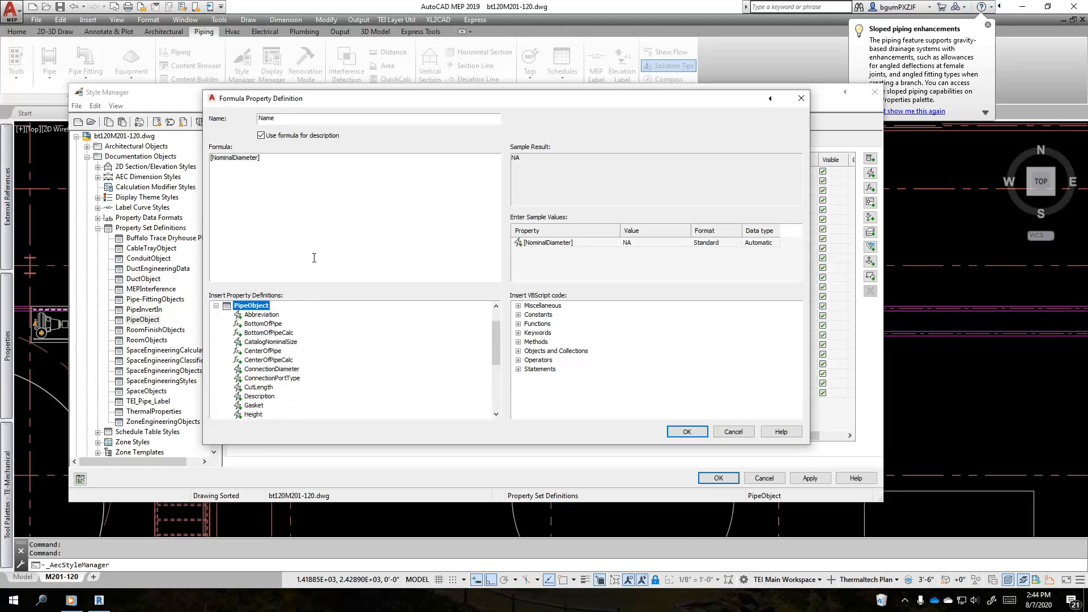
click(287, 195)
text(-)
scroll(279, 404, down, 3)
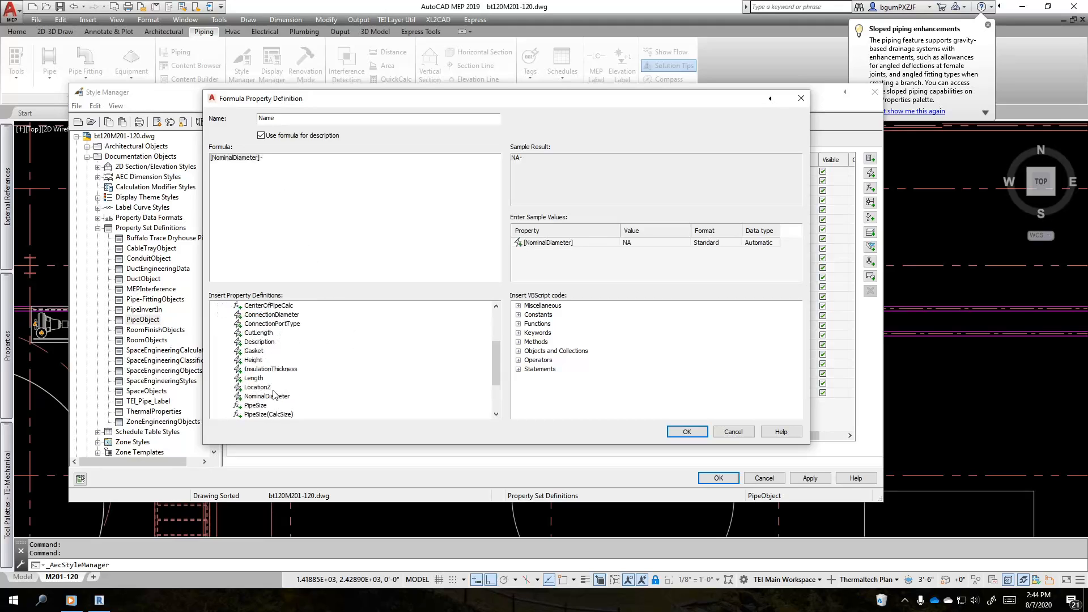
scroll(279, 405, down, 1)
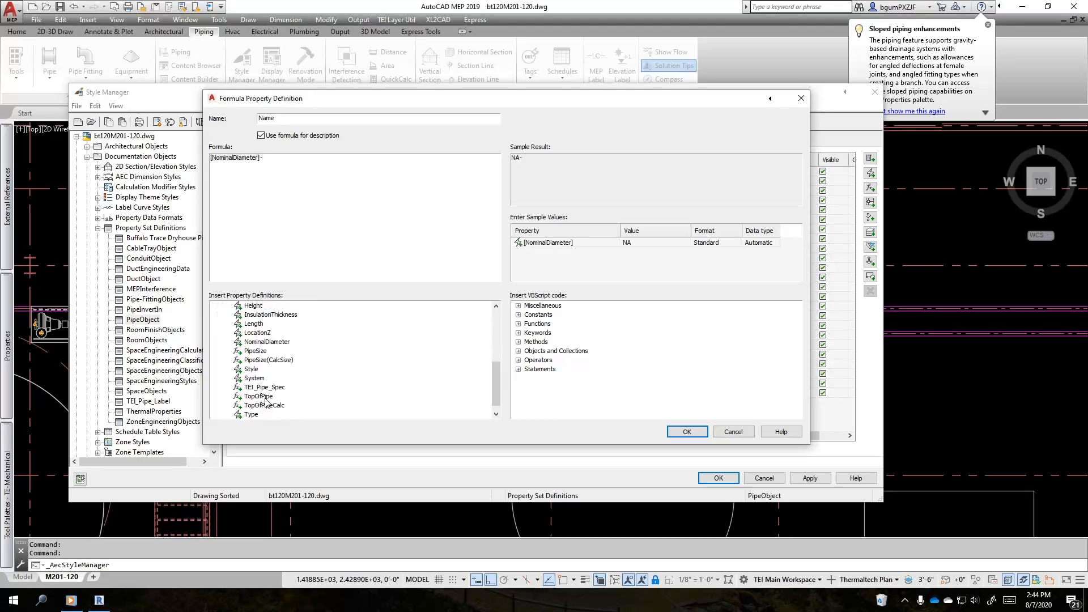
double_click(255, 378)
click(327, 229)
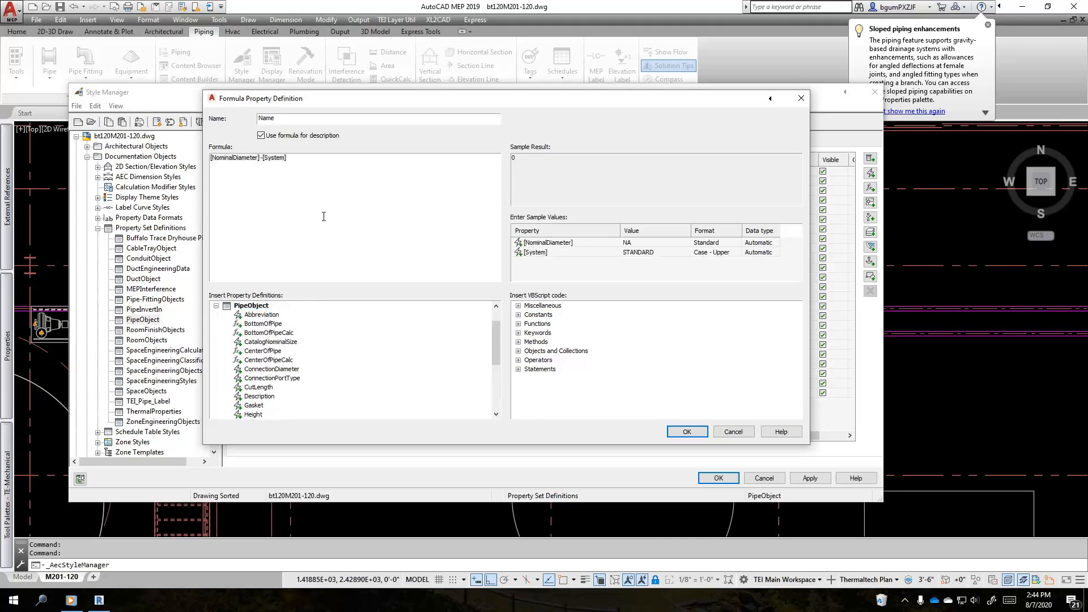
Step: Rework the trial formula to read RESULT = [NominalDiameter]-[System]
click(213, 159)
click(216, 169)
text(Result)
key(BackSpace)
key(BackSpace)
key(BackSpace)
key(BackSpace)
key(BackSpace)
key(BackSpace)
key(BackSpace)
text(RESUL)
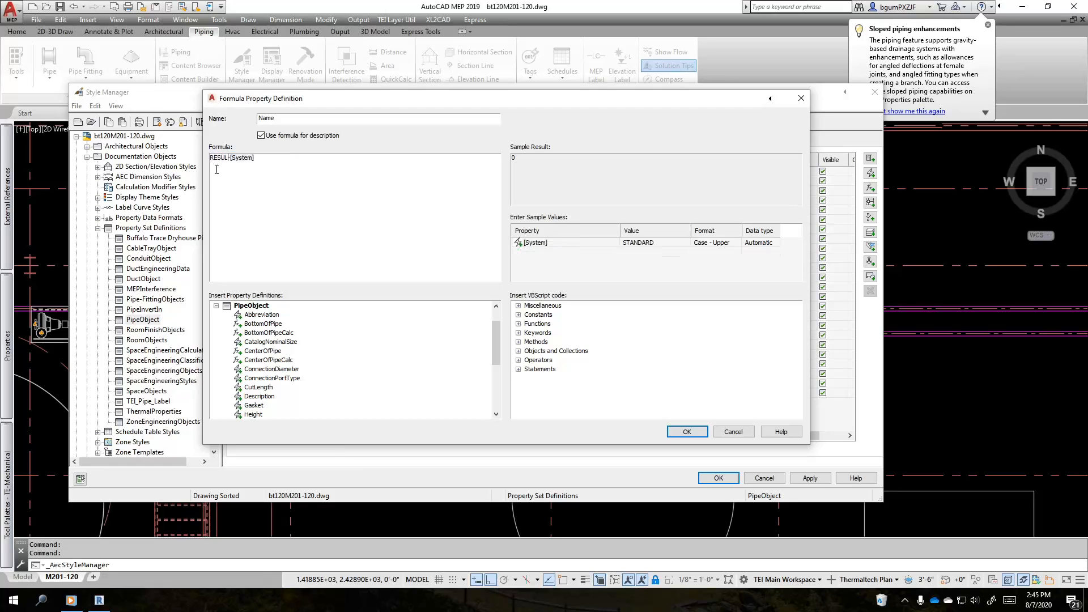
text(T =)
scroll(286, 382, down, 2)
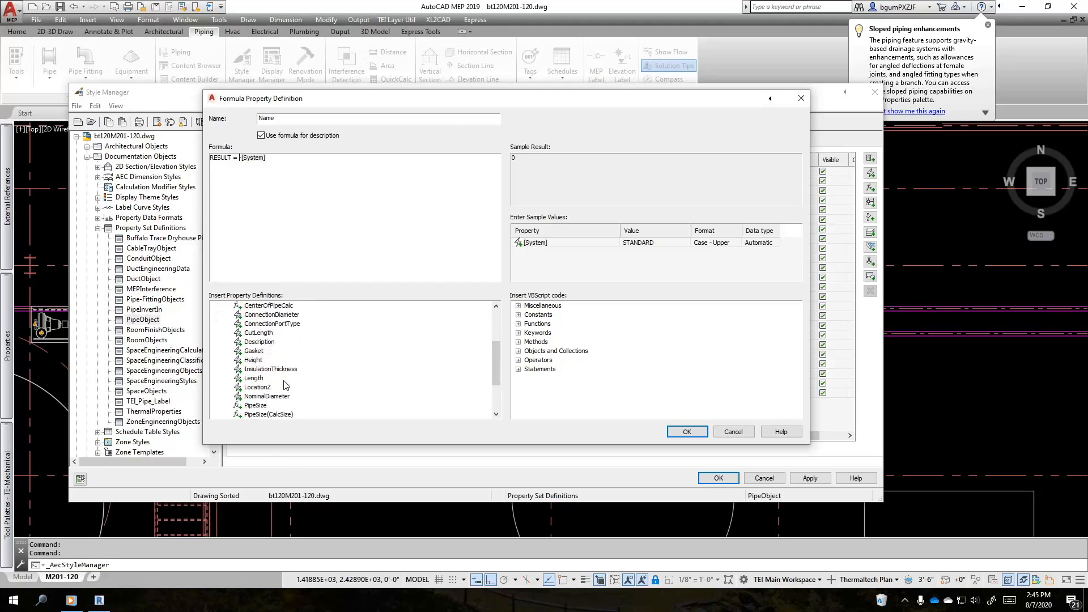
scroll(286, 385, down, 1)
double_click(266, 369)
click(340, 193)
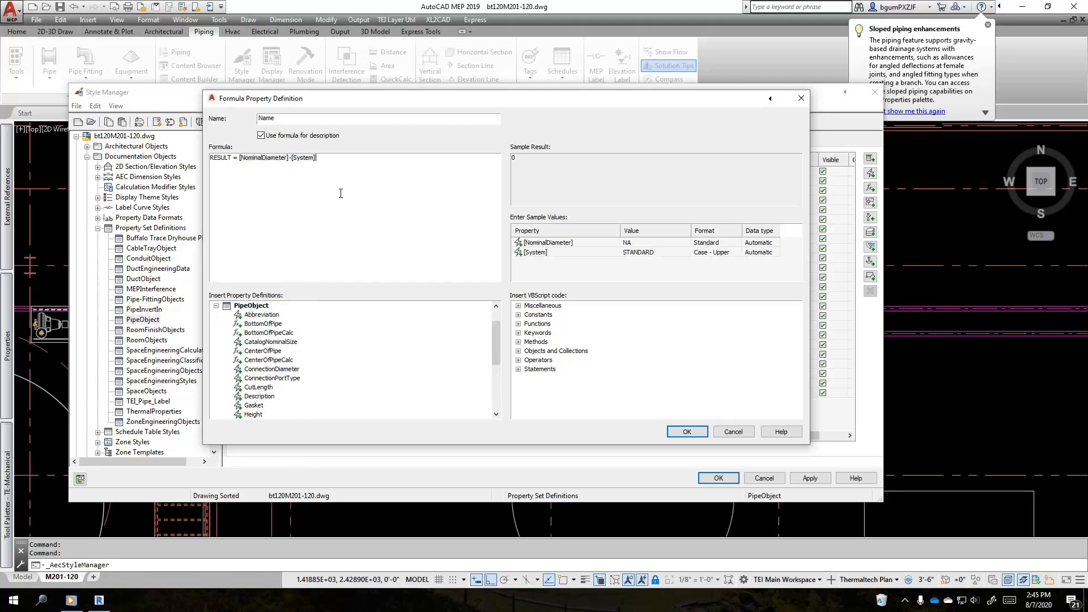
Step: Try adding quotation marks and retyping the hyphen in the formula, and close the definition and Style Manager without saving
text("")
key(Left)
key(Left)
key(Left)
key(Left)
key(Left)
key(Left)
key(Left)
key(Left)
key(Left)
key(Delete)
text(-)
drag(553, 158, 522, 158)
click(801, 98)
click(874, 92)
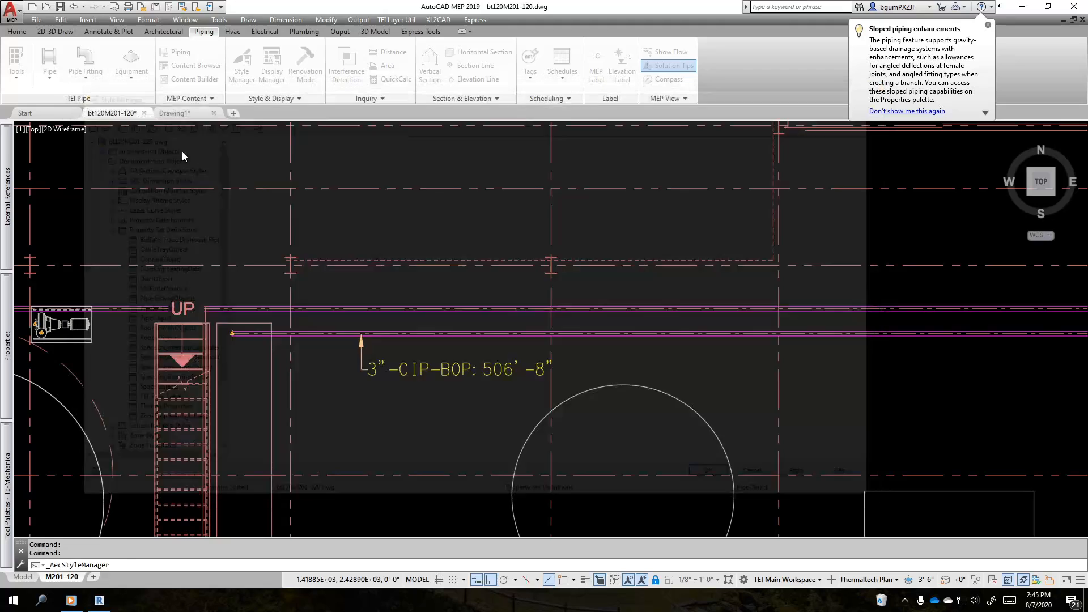
Step: Return to Drawing1 and erase the pipe tag together with its leader
click(184, 113)
key(Escape)
key(Escape)
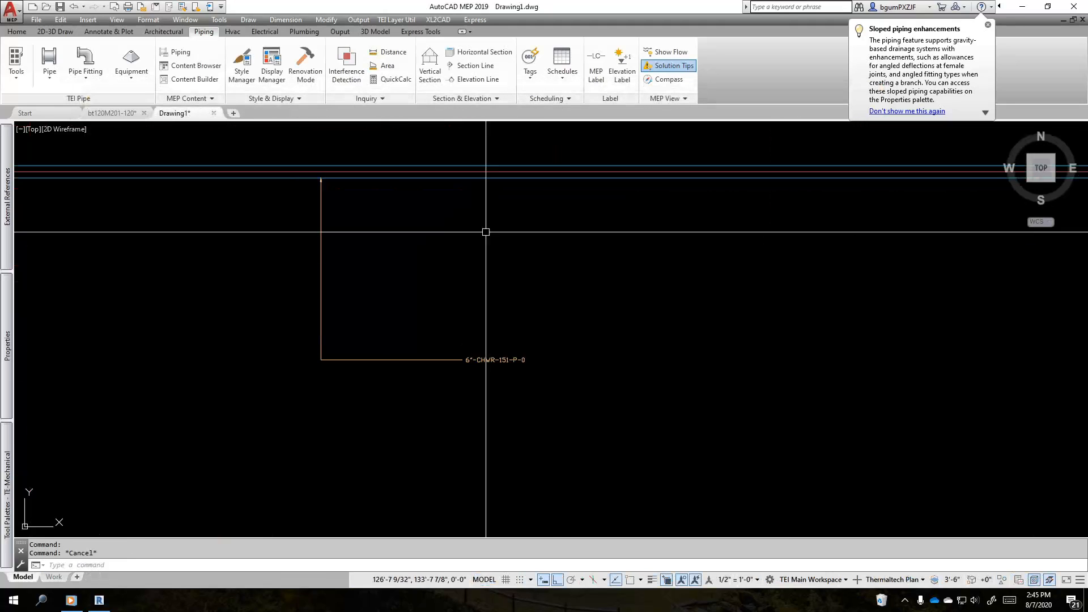
mouse_move(301, 320)
middle_down()
mouse_move(369, 322)
mouse_move(500, 365)
mouse_move(608, 380)
middle_up()
click(399, 418)
click(209, 355)
text(e)
key(space)
scroll(393, 380, up, 3)
Step: Open the PipeObject property set definition of Drawing1 in the Style Manager
click(241, 62)
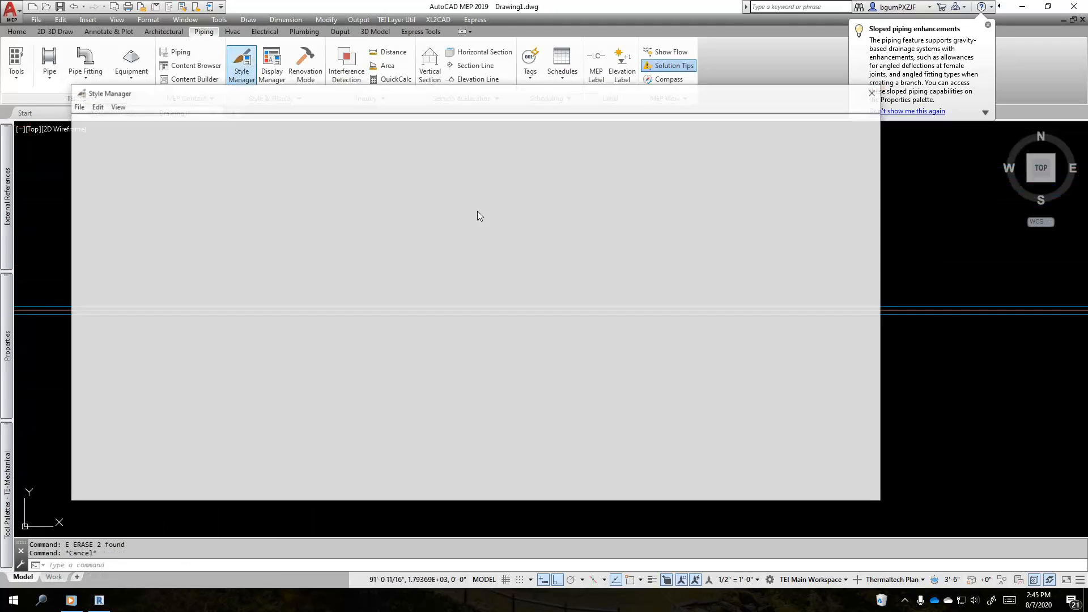
click(86, 166)
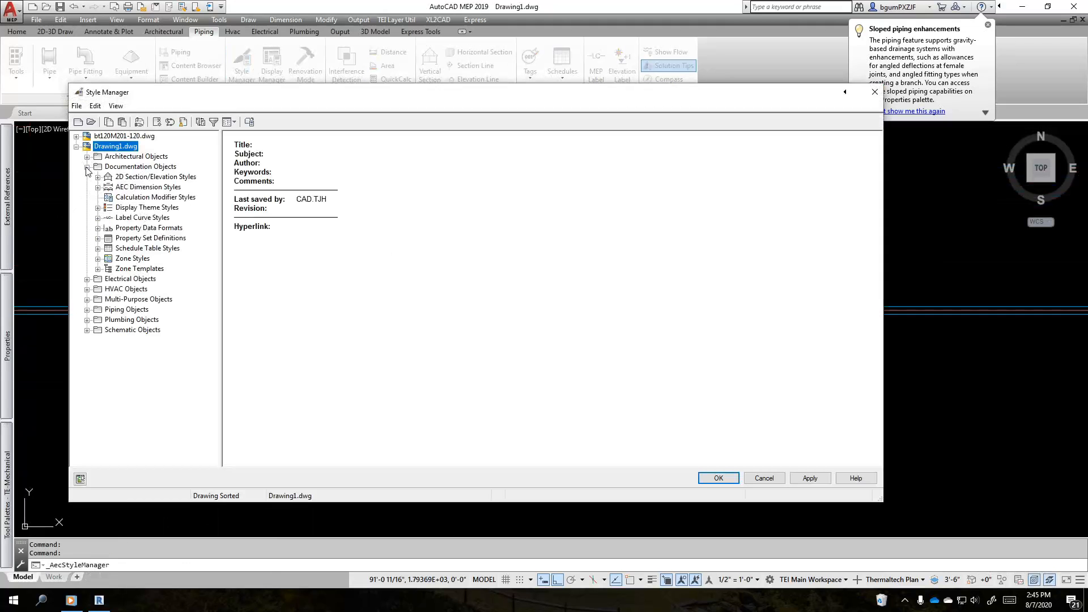
click(98, 238)
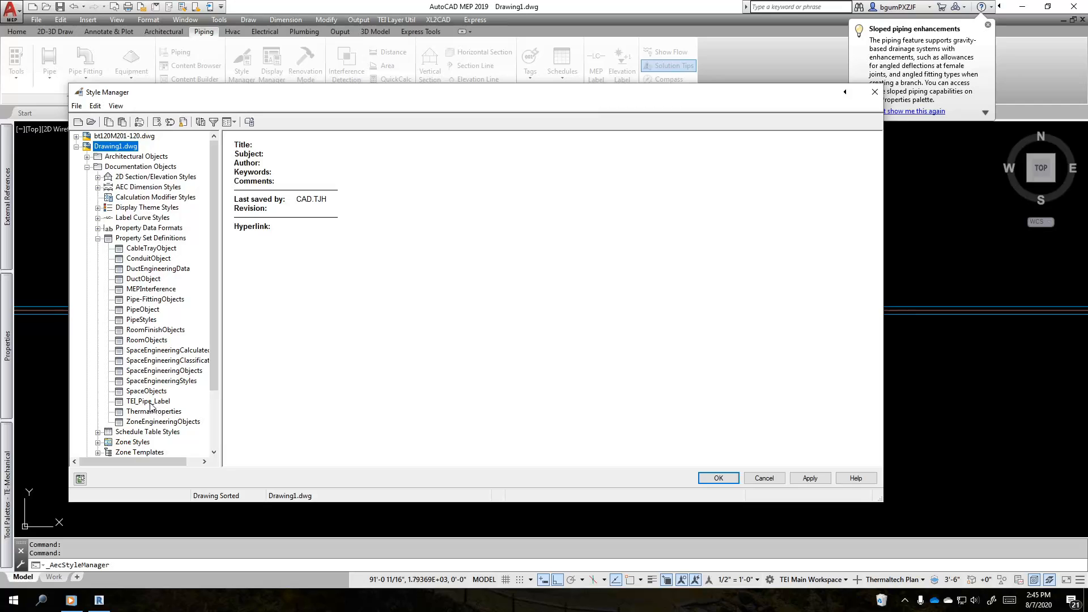
click(143, 310)
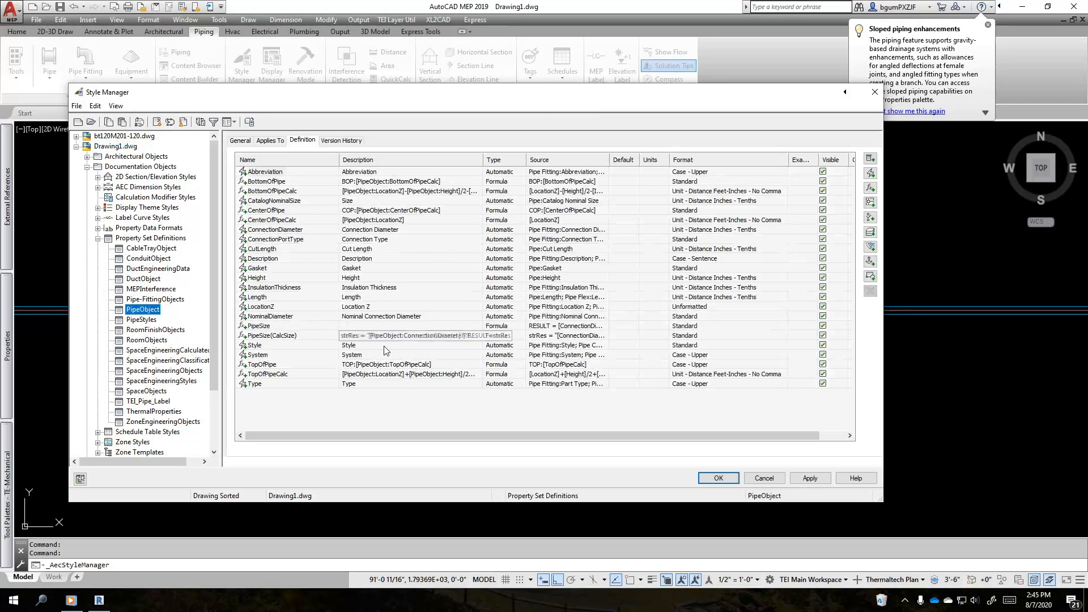
Step: Start a new formula property in PipeObject reading RESULT = [NominalDiameter][System]
click(871, 188)
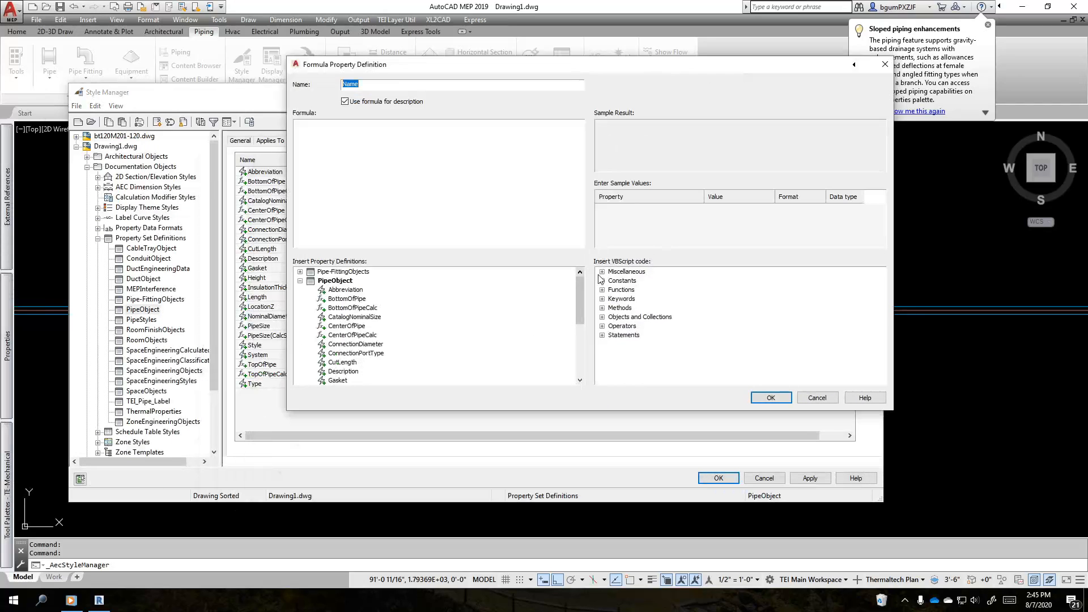
click(602, 272)
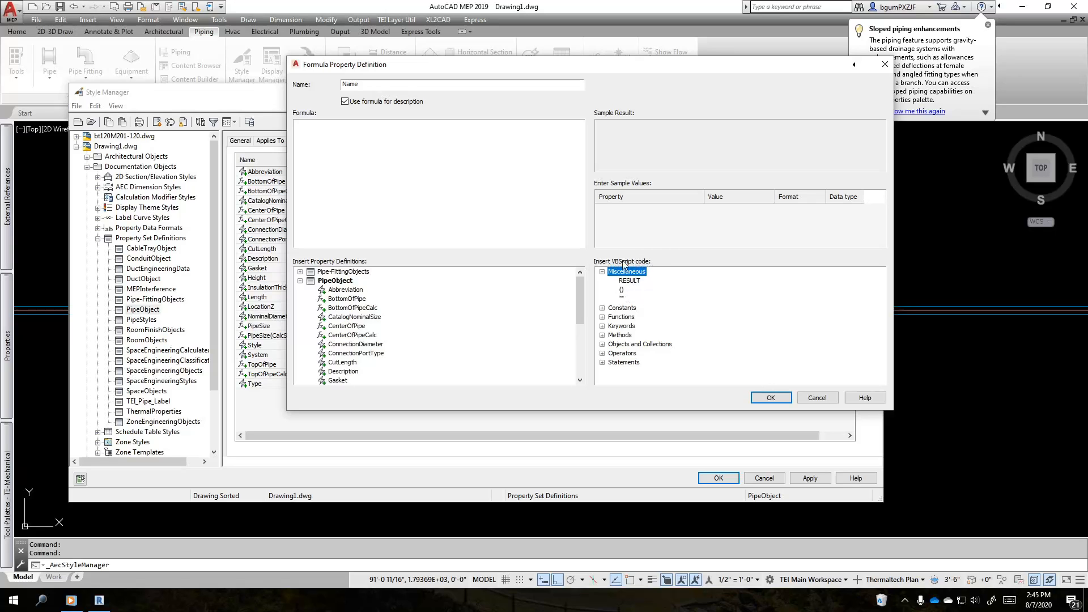
double_click(629, 281)
scroll(365, 313, down, 3)
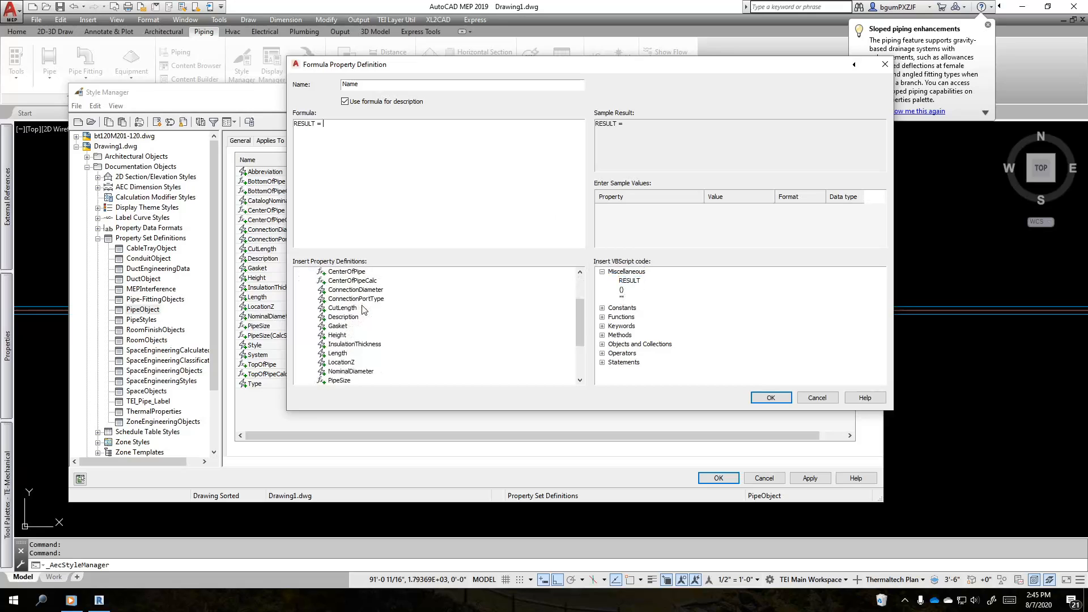
double_click(352, 344)
scroll(345, 345, down, 3)
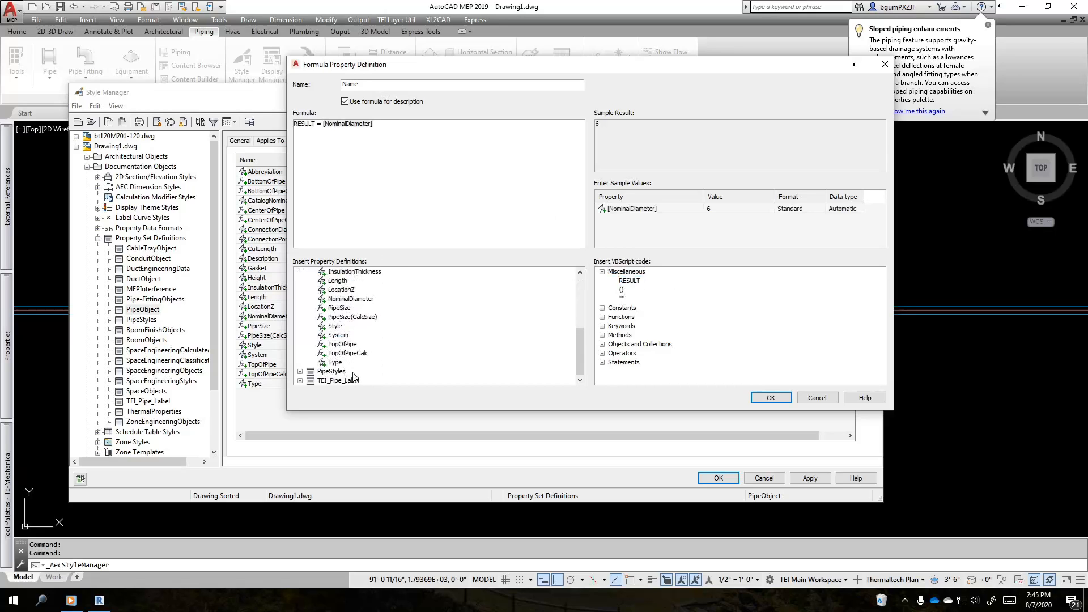
double_click(338, 335)
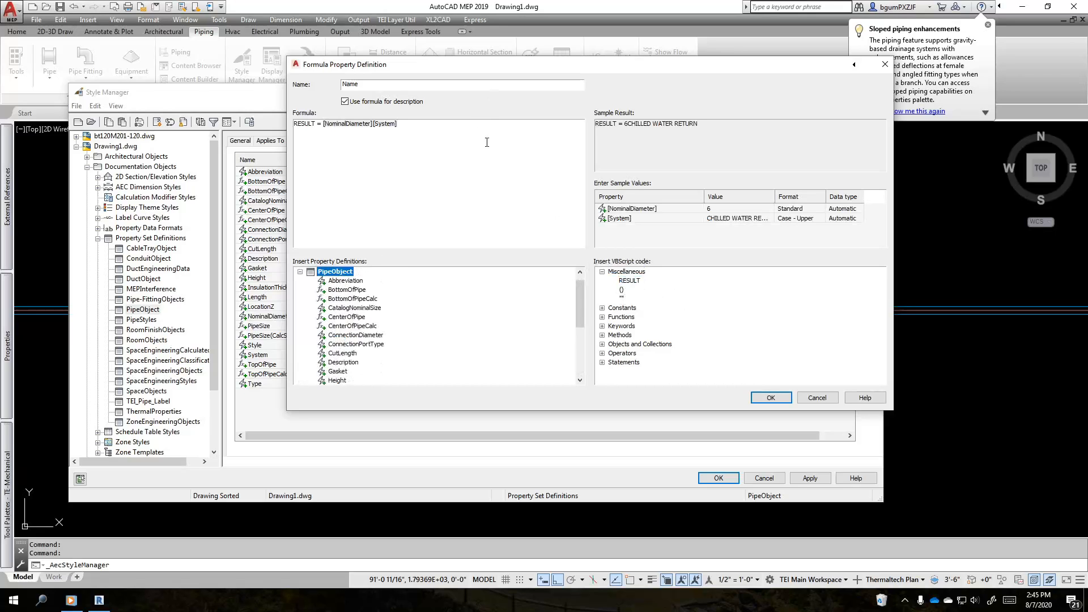
Step: Put a hyphen between the two properties and enclose them in quotation marks, giving RESULT = "[NominalDiameter]-[System]"
drag(701, 128, 594, 135)
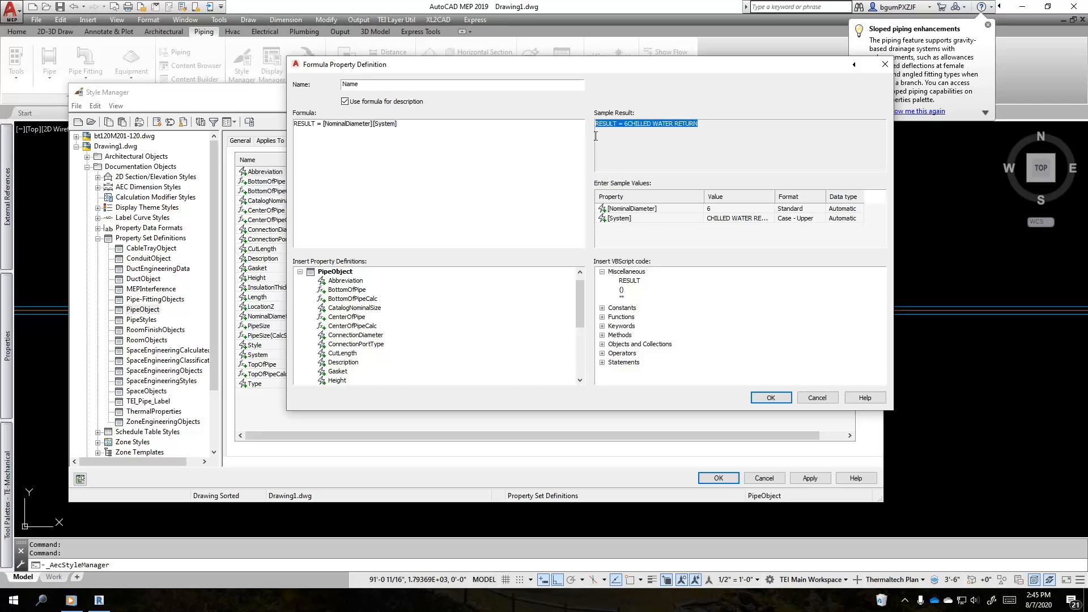
click(632, 124)
drag(709, 124, 626, 134)
click(381, 156)
click(372, 138)
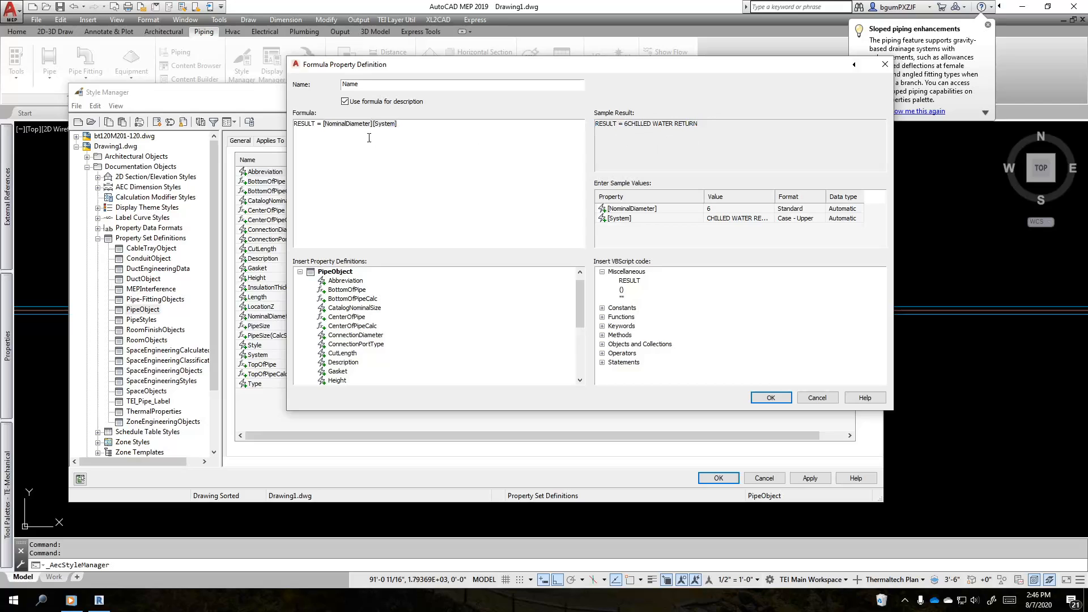
text(-)
text(")
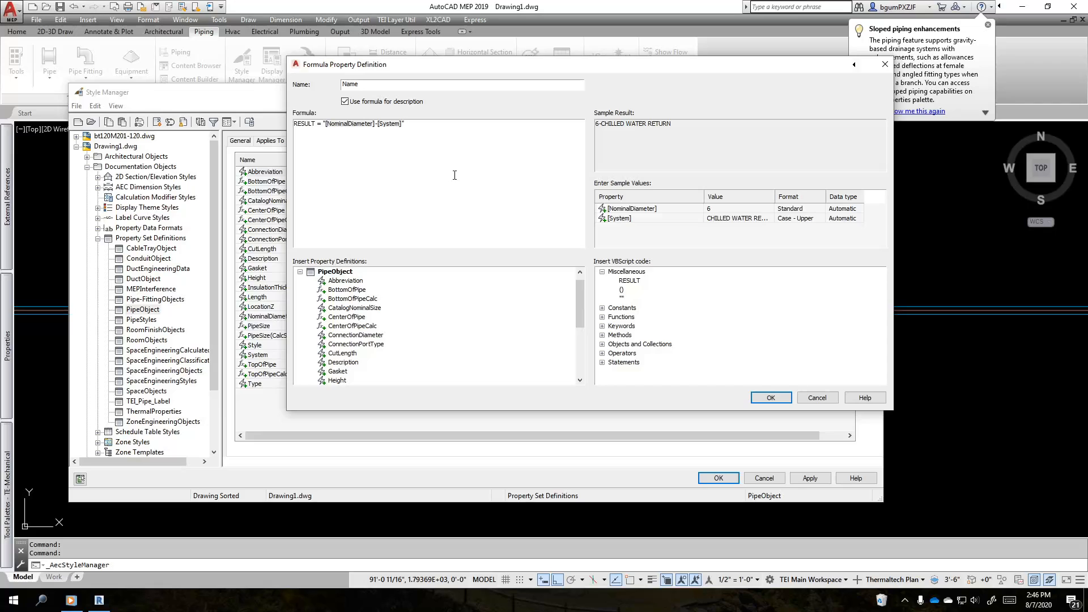
Step: Remove the hyphen and quote each property separately, so the formula reads RESULT = "[NominalDiameter]""[System]"
drag(543, 65, 421, 119)
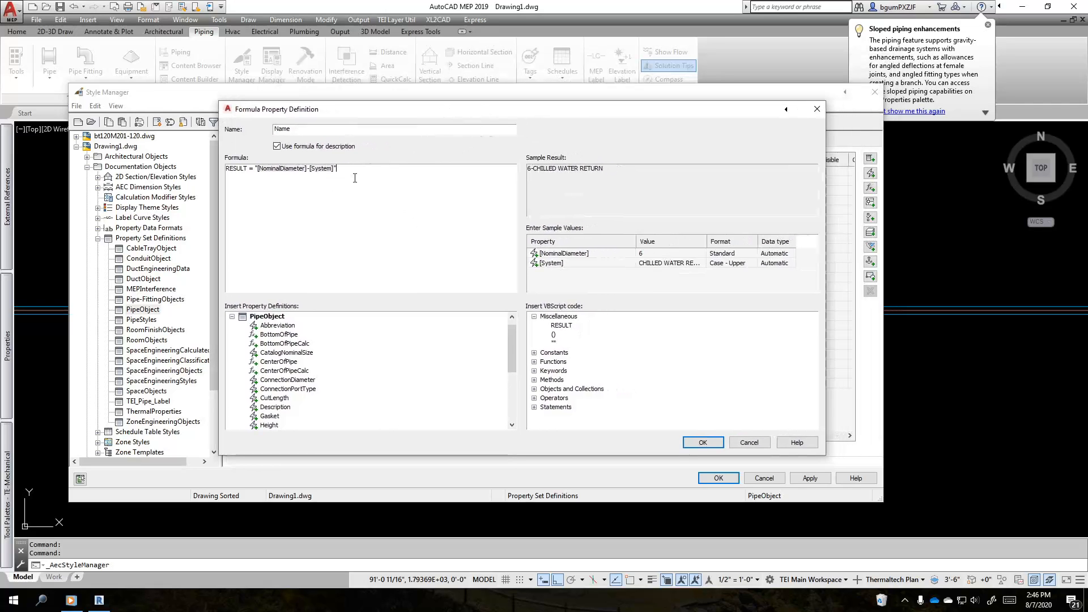
key(BackSpace)
key(BackSpace)
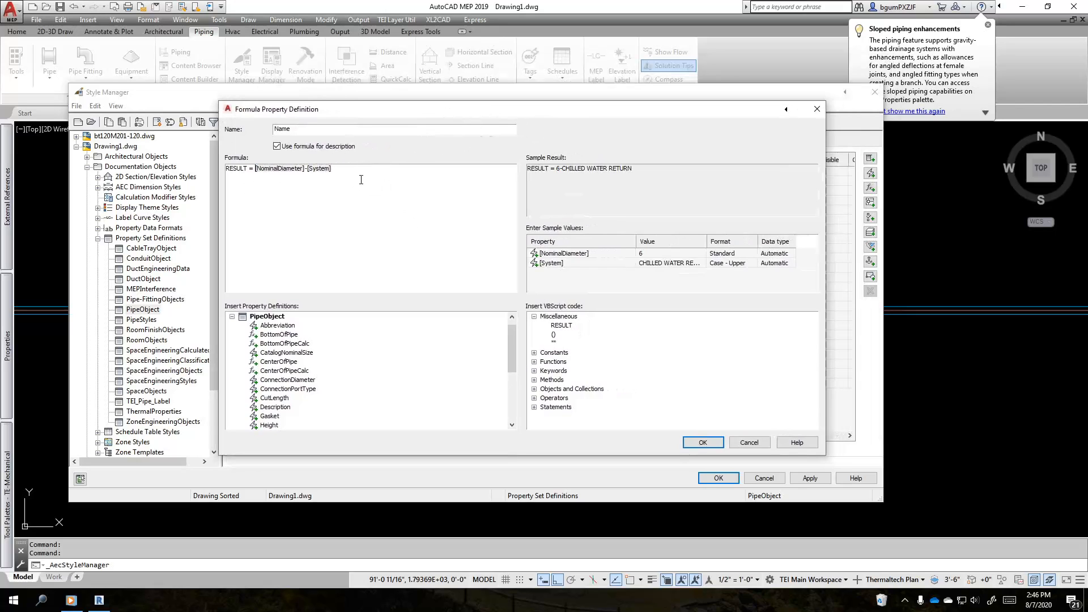
click(308, 178)
key(BackSpace)
text(")
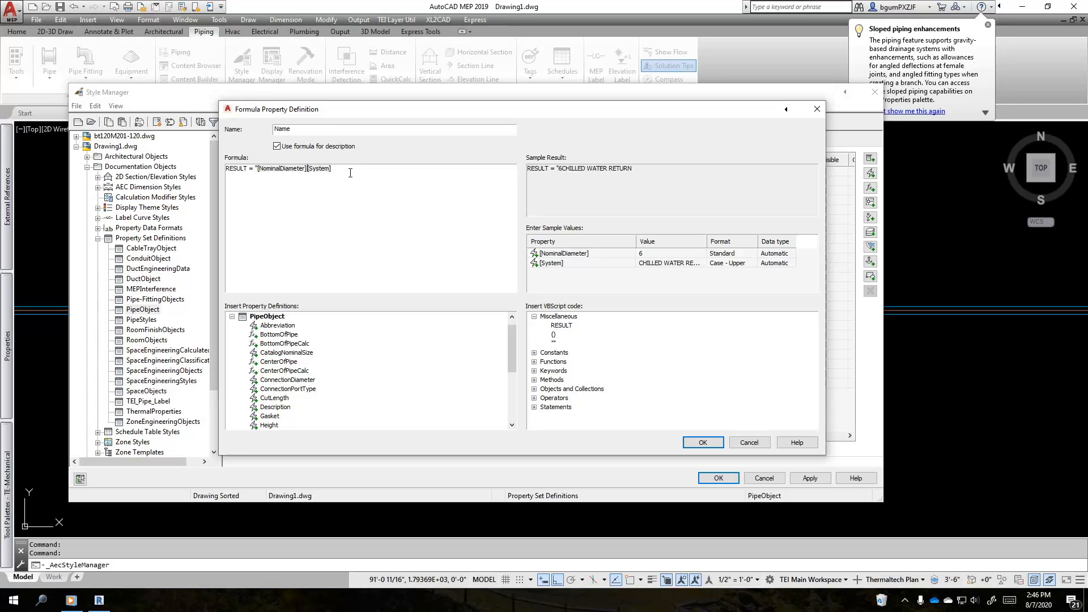
text("")
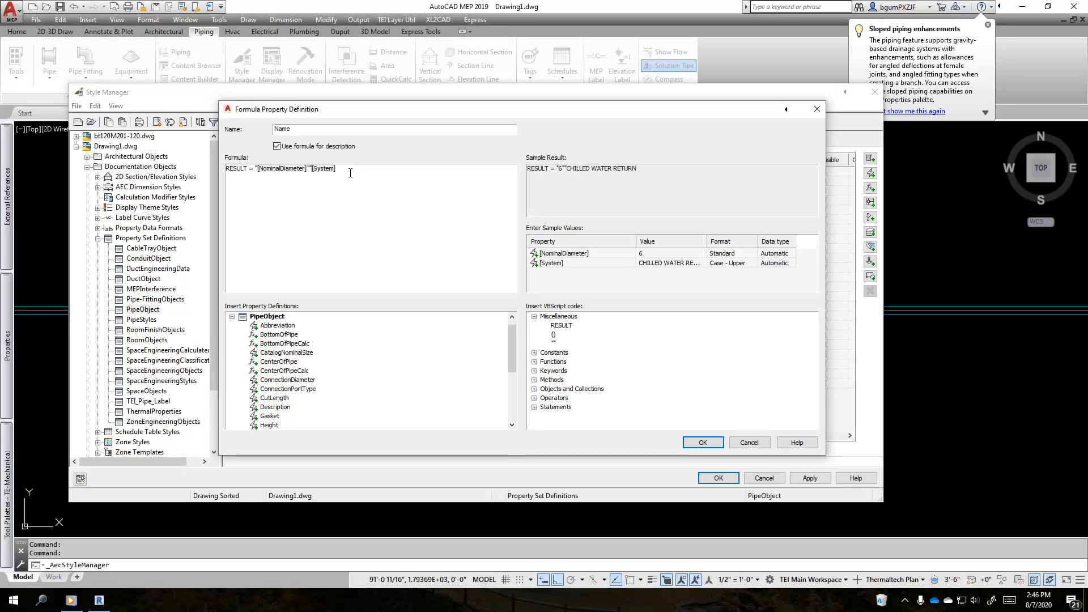
text(")
Step: Insert the & concatenation operator between the quoted NominalDiameter and System properties
click(312, 176)
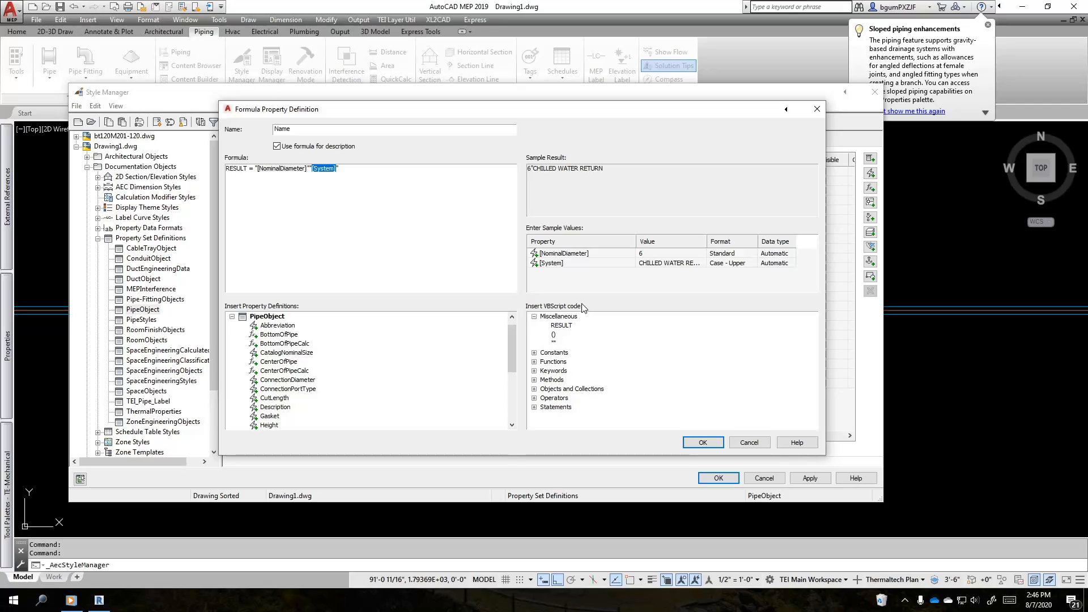
click(534, 399)
click(533, 389)
click(533, 398)
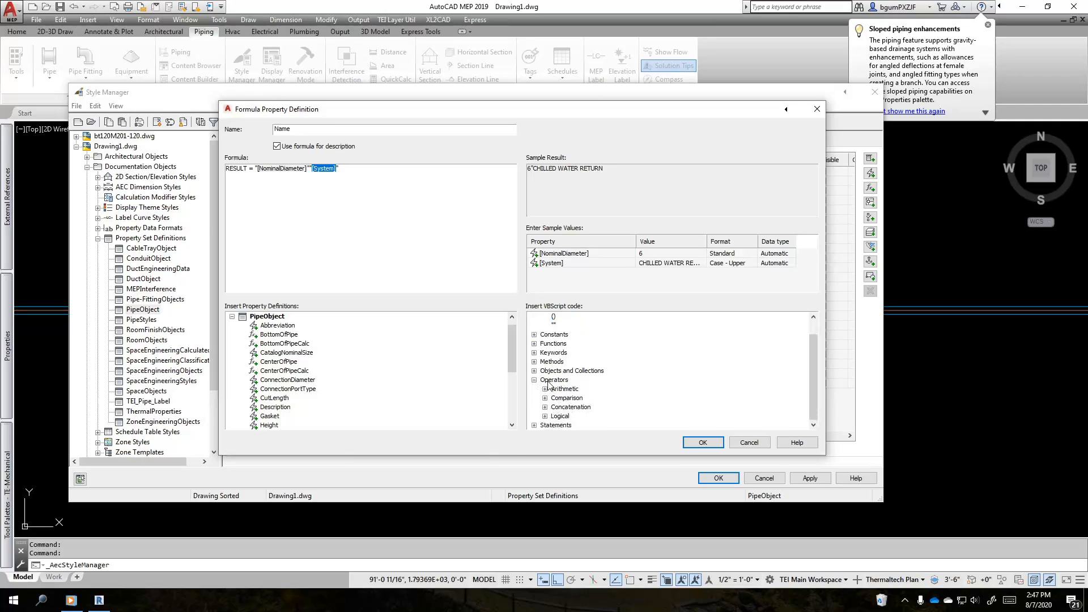
double_click(564, 407)
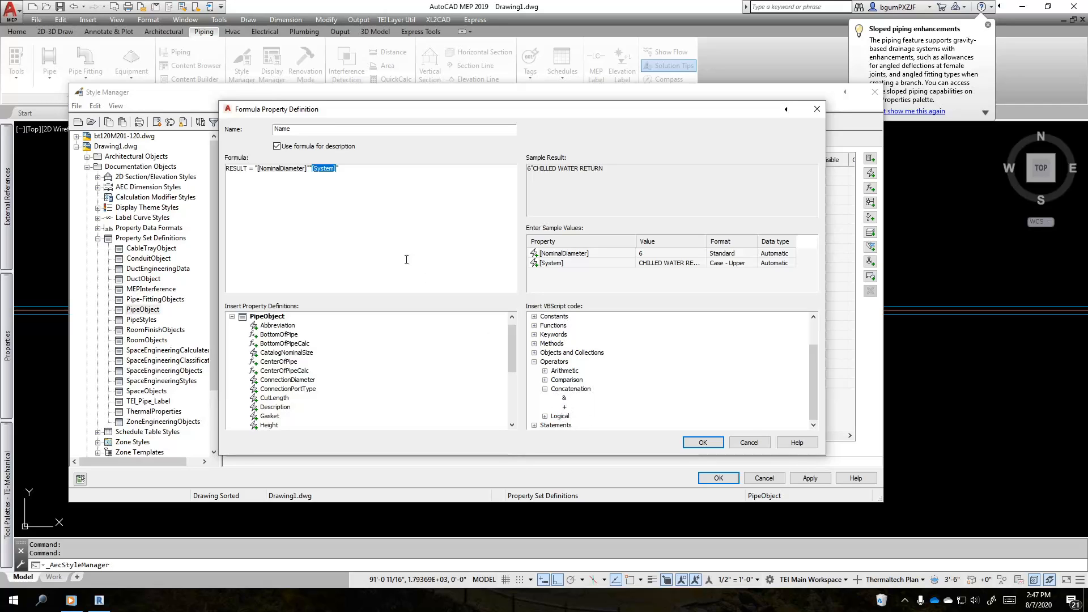
click(358, 220)
click(309, 168)
double_click(563, 398)
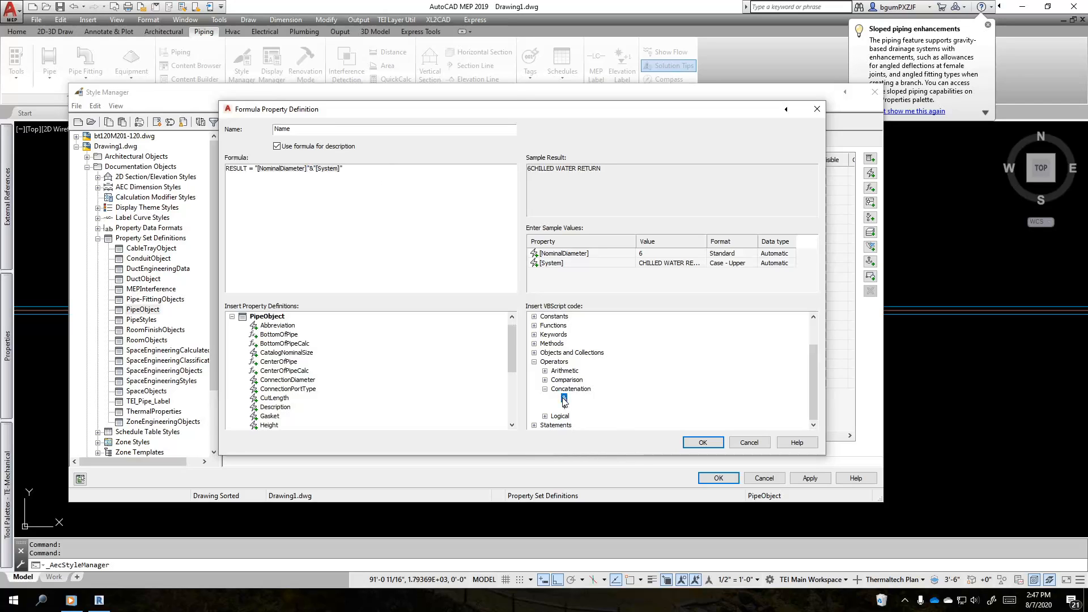
Step: Add a quoted hyphen and a second ampersand, so the formula reads RESULT = "[NominalDiameter]"&"-"&"[System]", and add spaces after the first ampersand
click(390, 176)
drag(617, 172, 644, 170)
text("-")
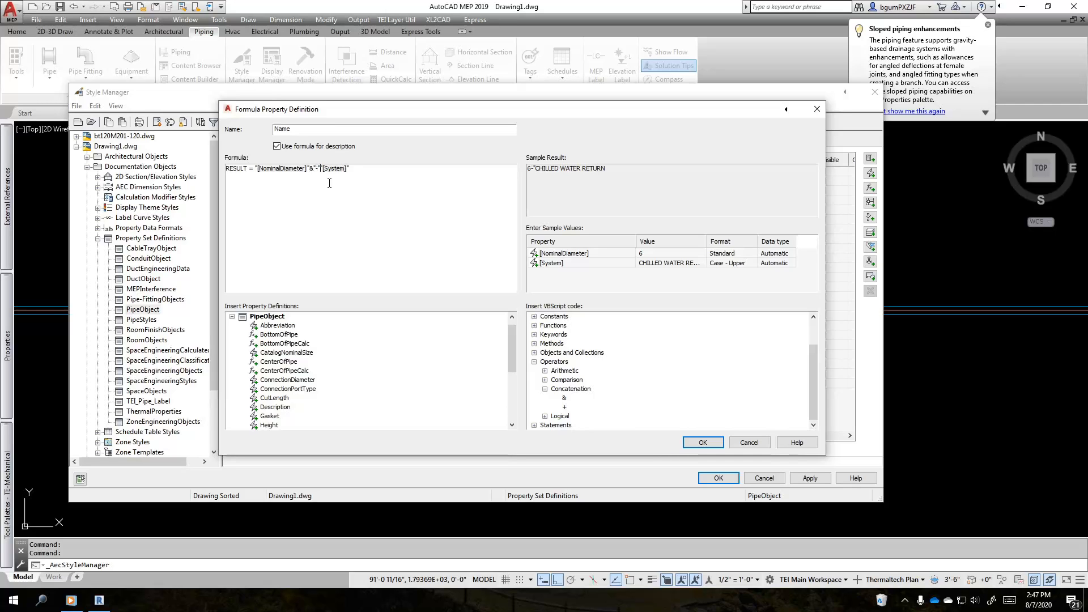
text(&)
drag(622, 177, 479, 177)
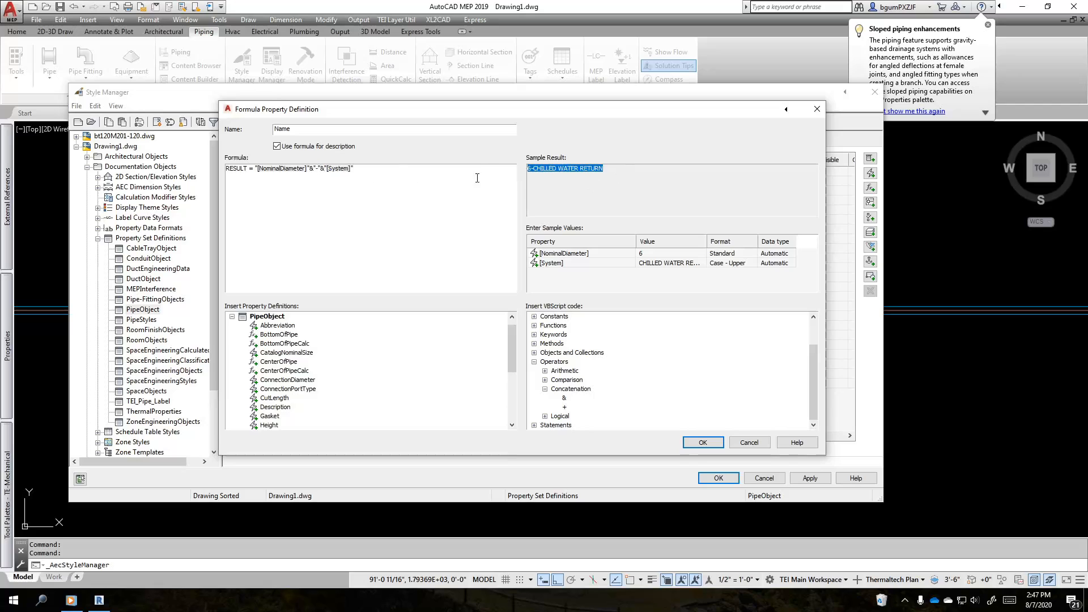
click(403, 182)
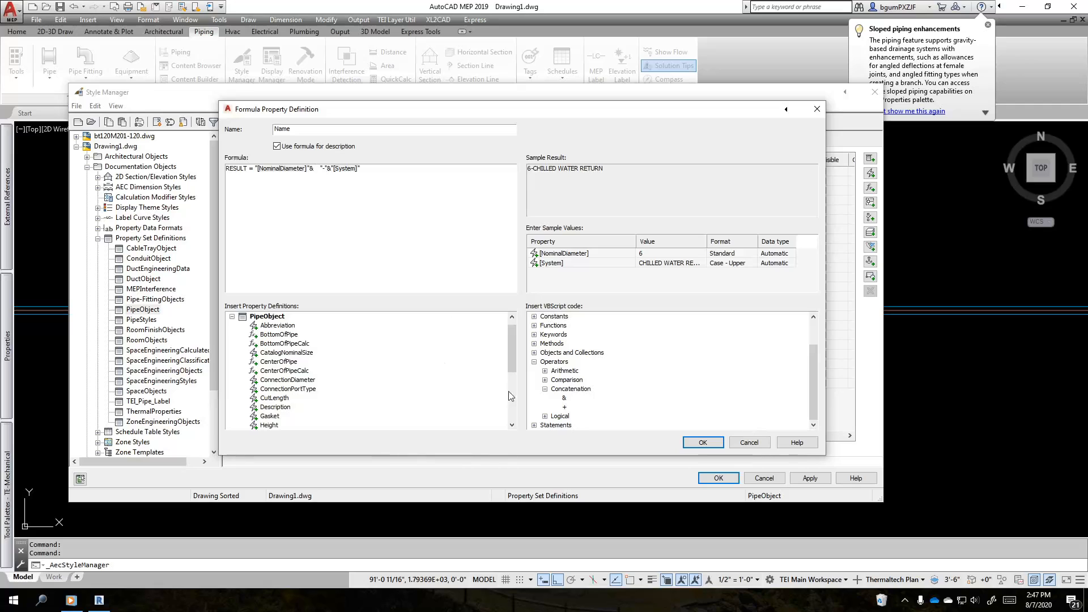
Step: Try adding literal quotation marks after the first ampersand in the formula, and delete them again
click(533, 362)
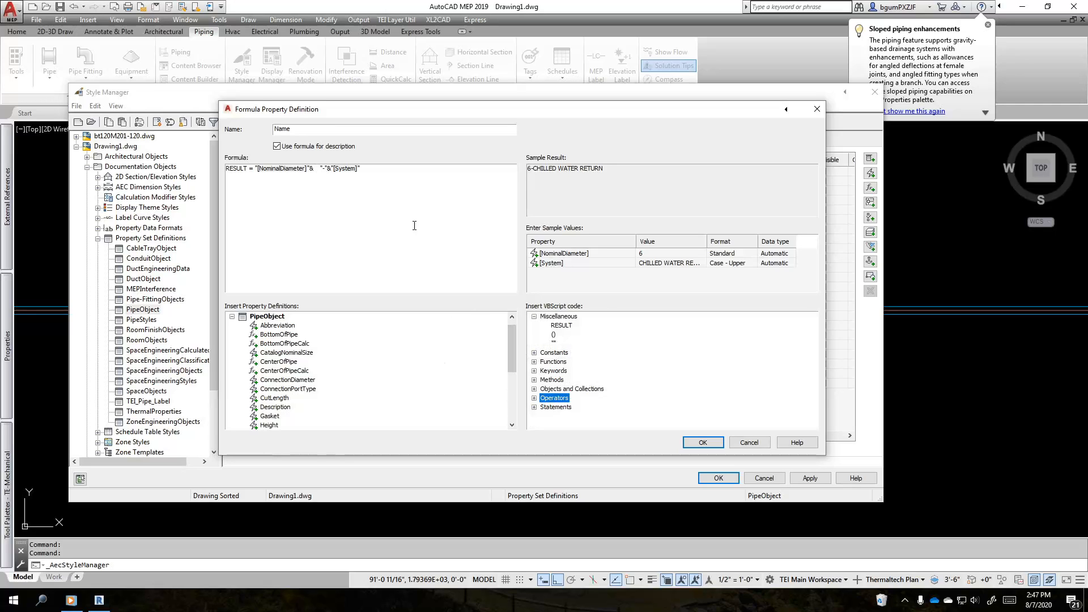
click(316, 168)
text(;')
key(BackSpace)
key(BackSpace)
text(")
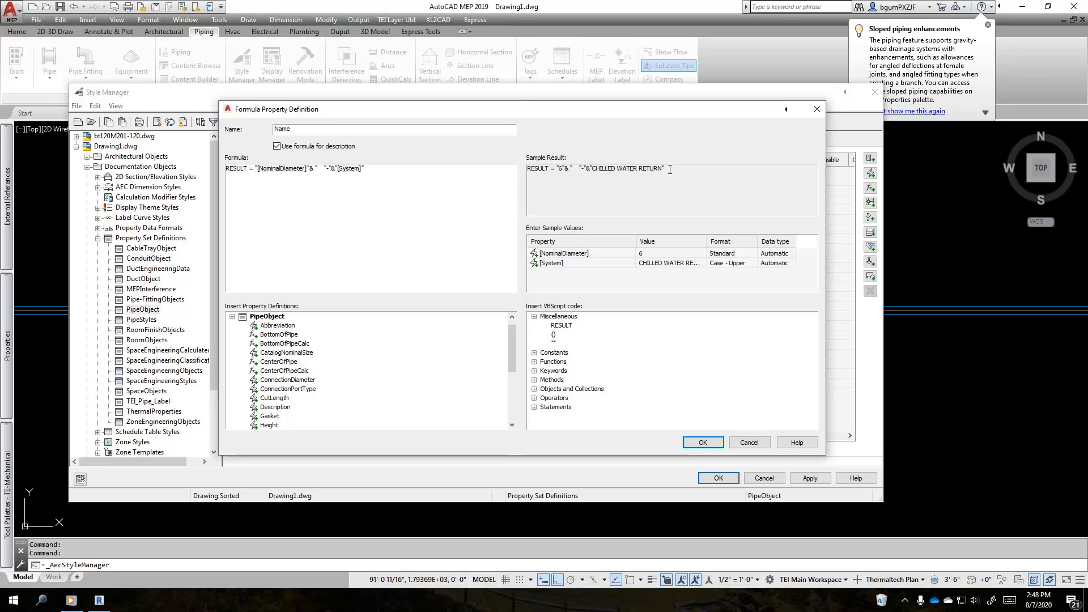
drag(665, 169, 526, 169)
click(320, 173)
text(")
key(BackSpace)
key(BackSpace)
key(BackSpace)
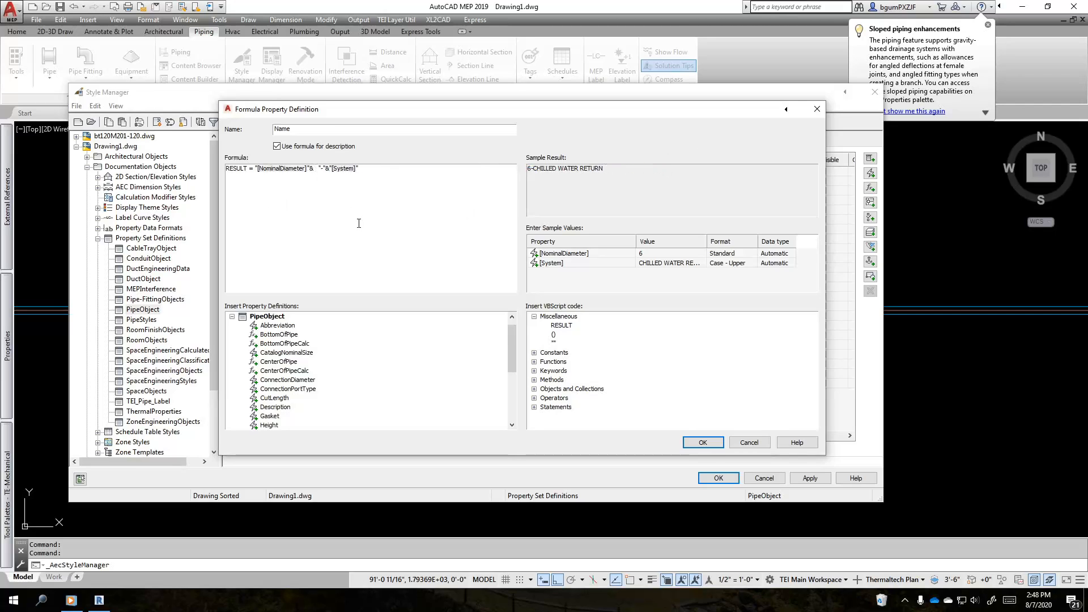
Step: Look through the VBScript code categories and insert the Chr string function after the first ampersand
click(534, 316)
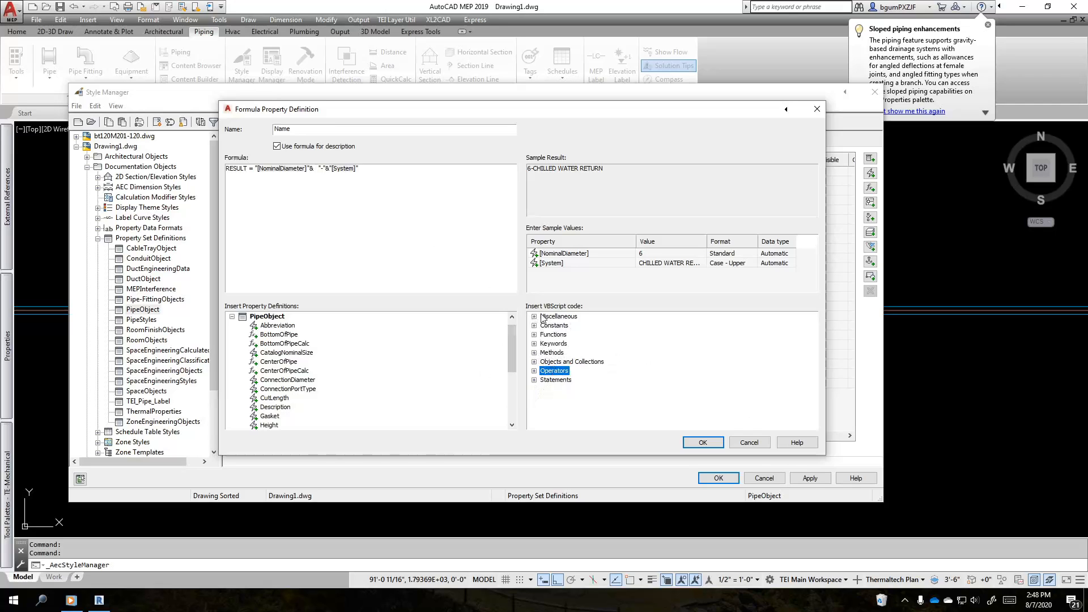
click(534, 370)
click(534, 370)
click(534, 352)
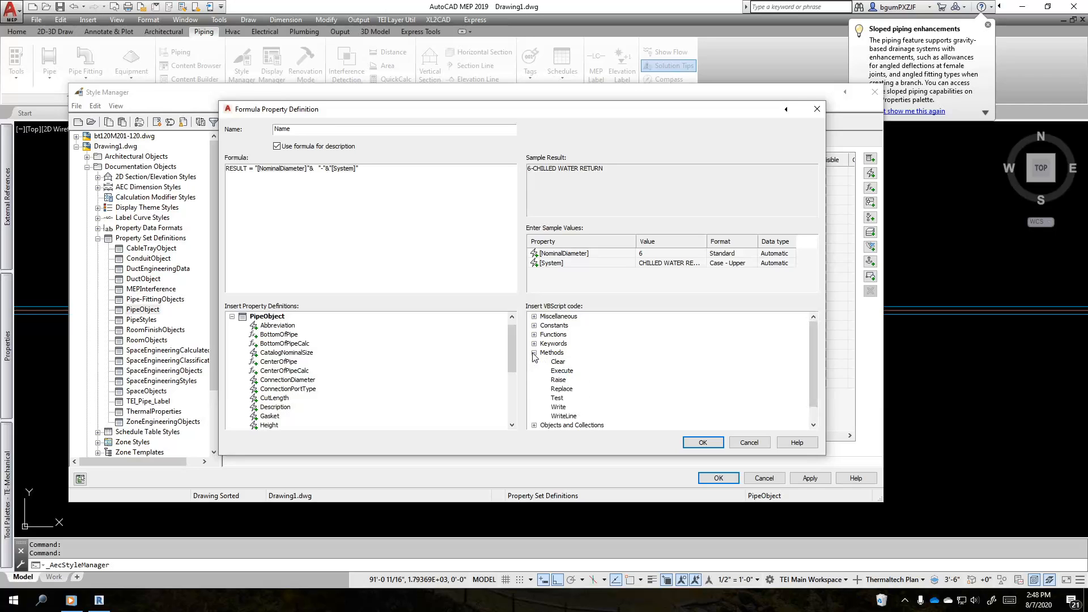
click(534, 353)
click(534, 343)
click(534, 343)
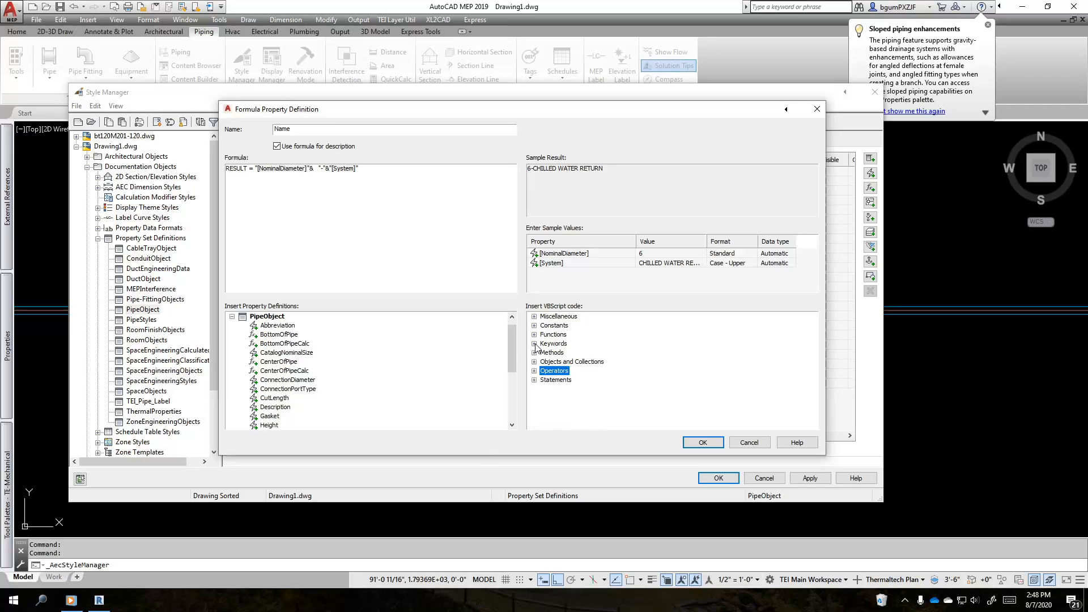
click(534, 334)
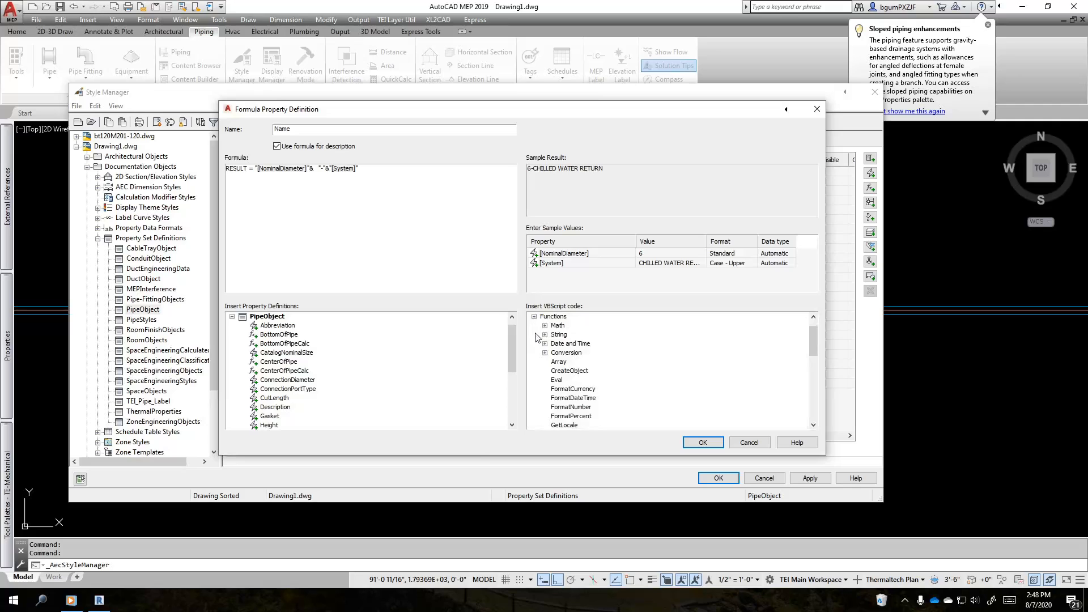
click(544, 334)
double_click(566, 335)
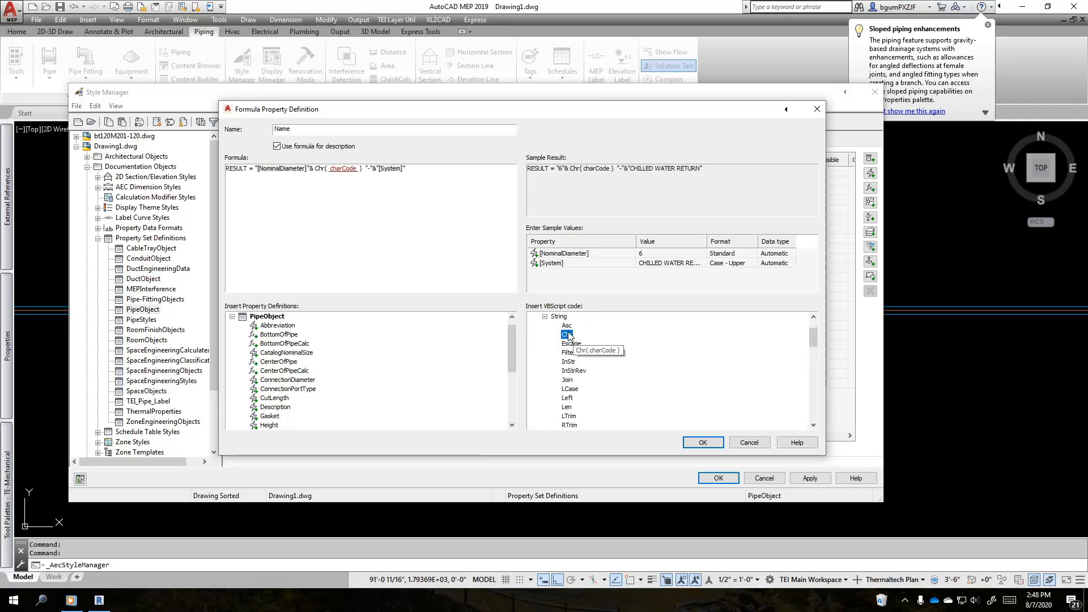
Step: Replace the charCode placeholder of the Chr function with 34, so the term reads Chr(34)
click(364, 169)
key(BackSpace)
key(BackSpace)
key(BackSpace)
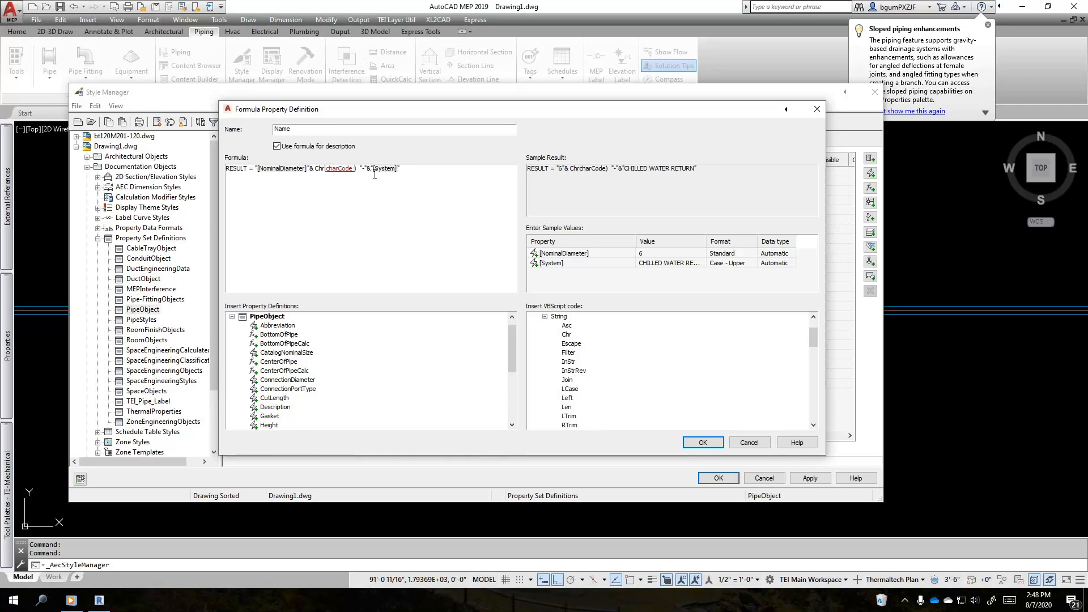
text(())
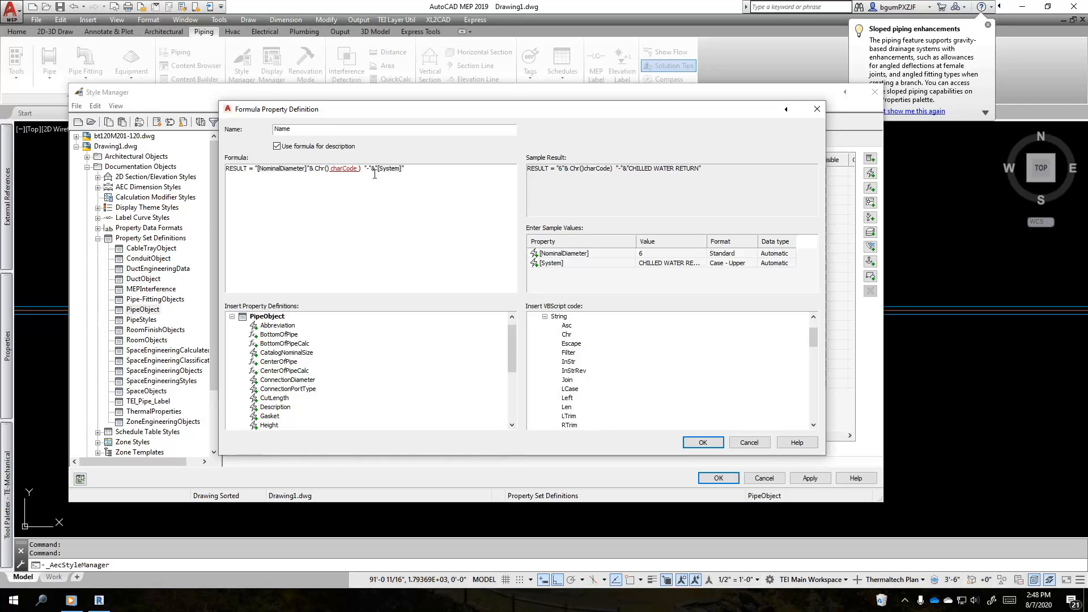
key(Delete)
key(Delete)
key(Delete)
key(Delete)
key(Delete)
key(Delete)
key(Delete)
key(Delete)
key(Delete)
key(Delete)
key(Delete)
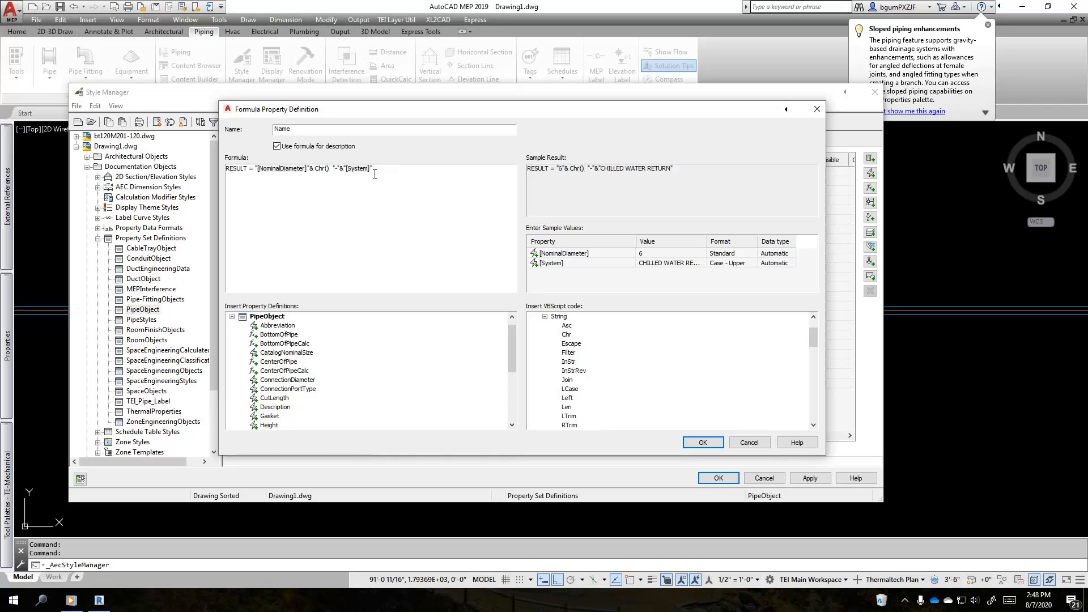
text(34)
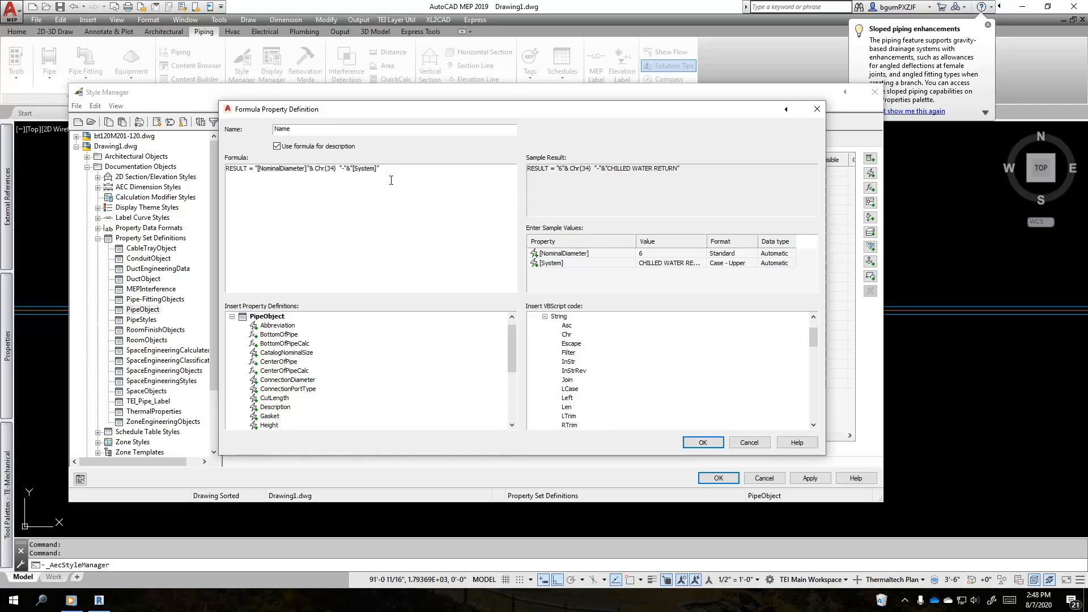
Step: Delete the Chr(34) term between the first ampersand and the quoted hyphen in the formula
click(340, 170)
key(BackSpace)
key(BackSpace)
key(BackSpace)
key(BackSpace)
key(BackSpace)
key(BackSpace)
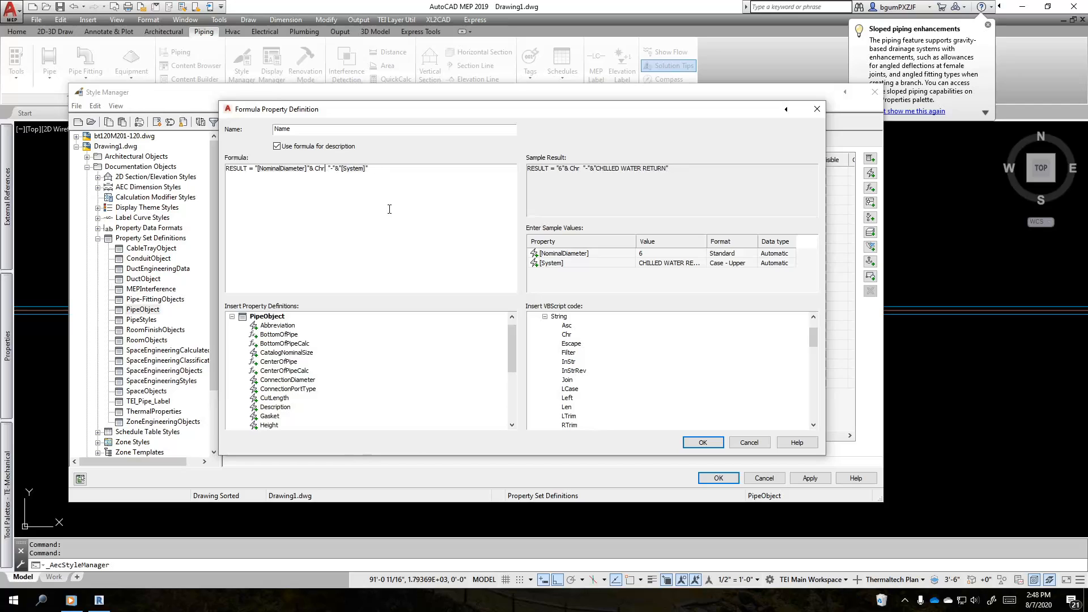
key(BackSpace)
key(BackSpace)
key(BackSpace)
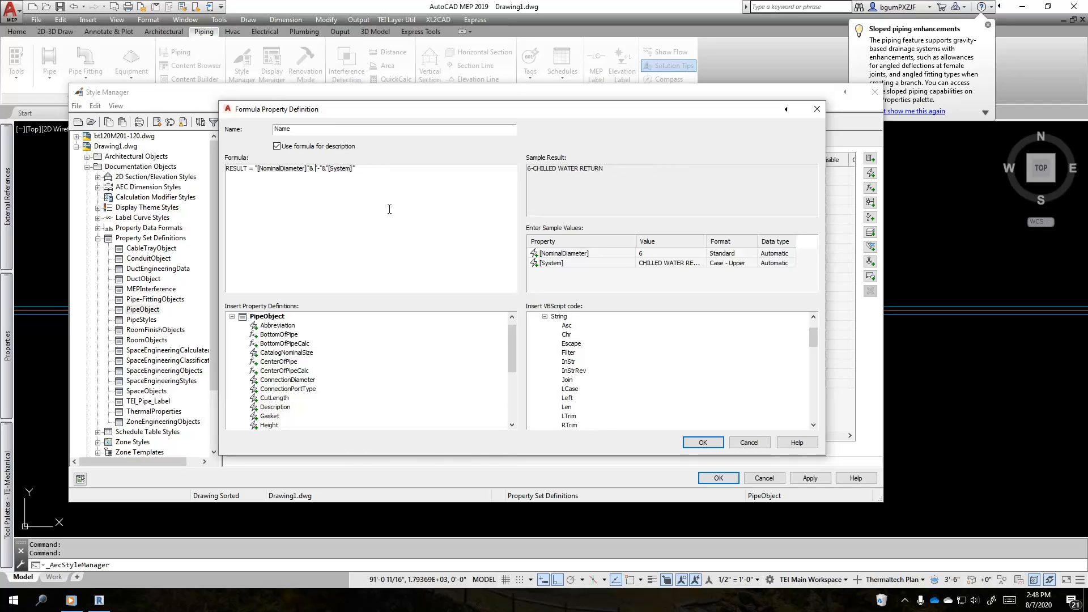
Step: Insert CHR(34) followed by another ampersand before the quoted hyphen, so the formula reads RESULT = "[NominalDiameter]"& CHR(34) &"-"&"[System]"
text(&)
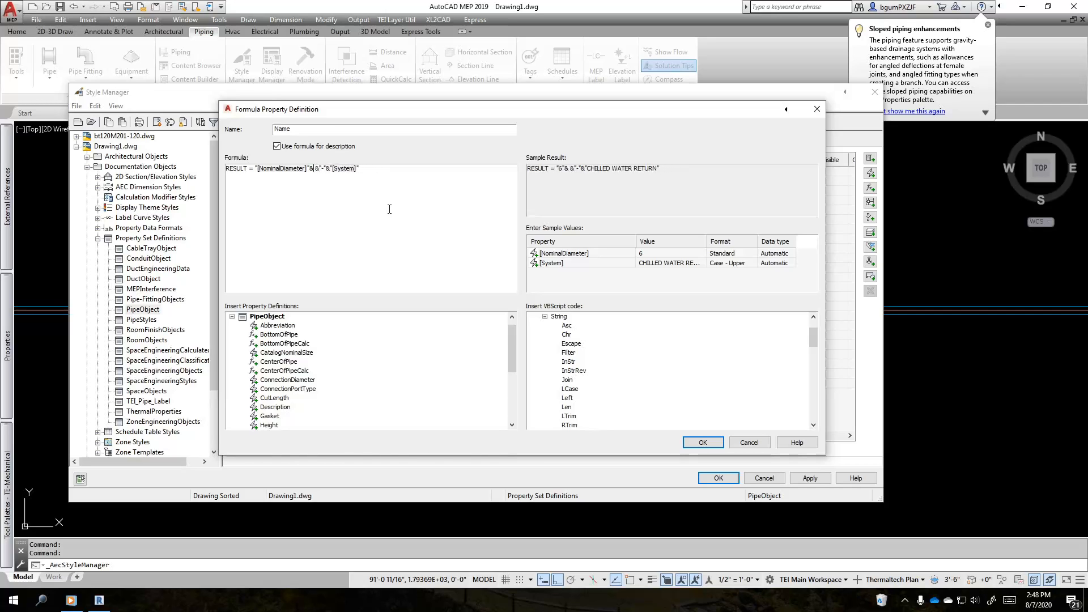
text( CHR( )
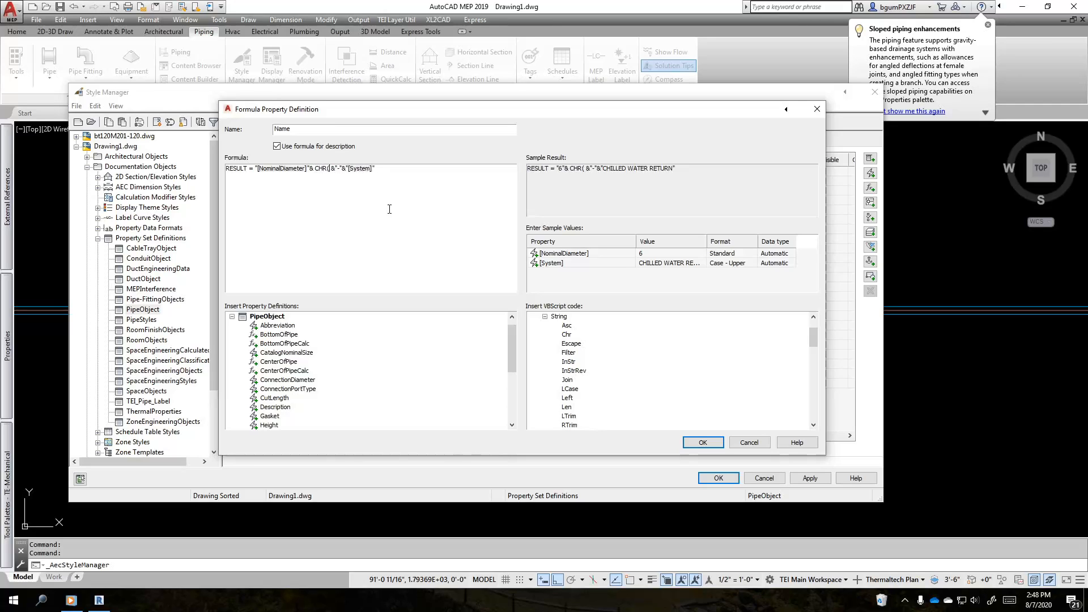
text(34))
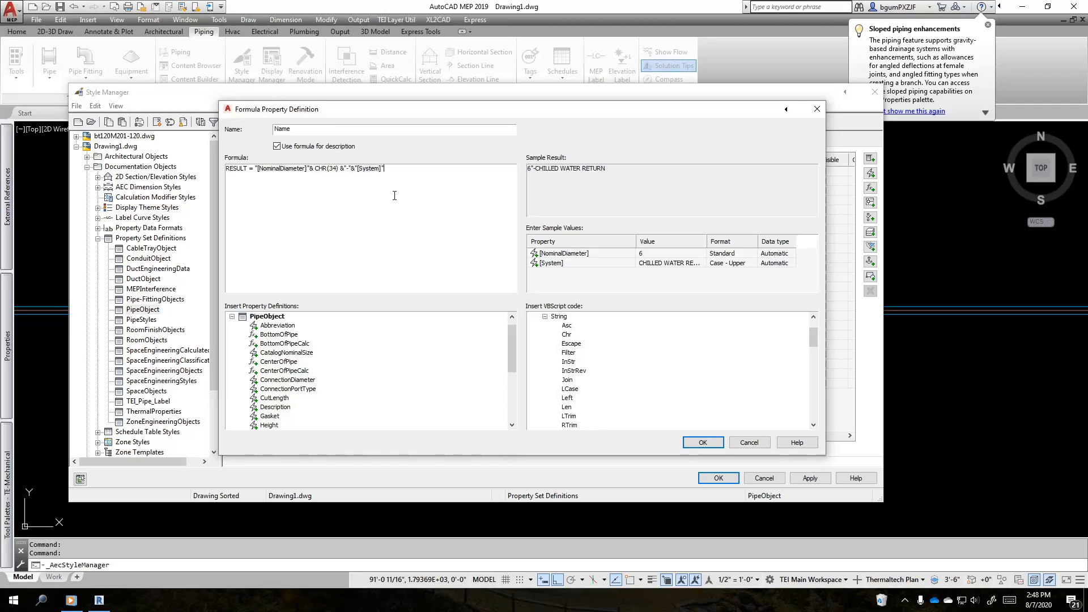
mouse_move(339, 171)
mouse_down()
mouse_move(316, 172)
mouse_move(340, 173)
mouse_up()
click(315, 171)
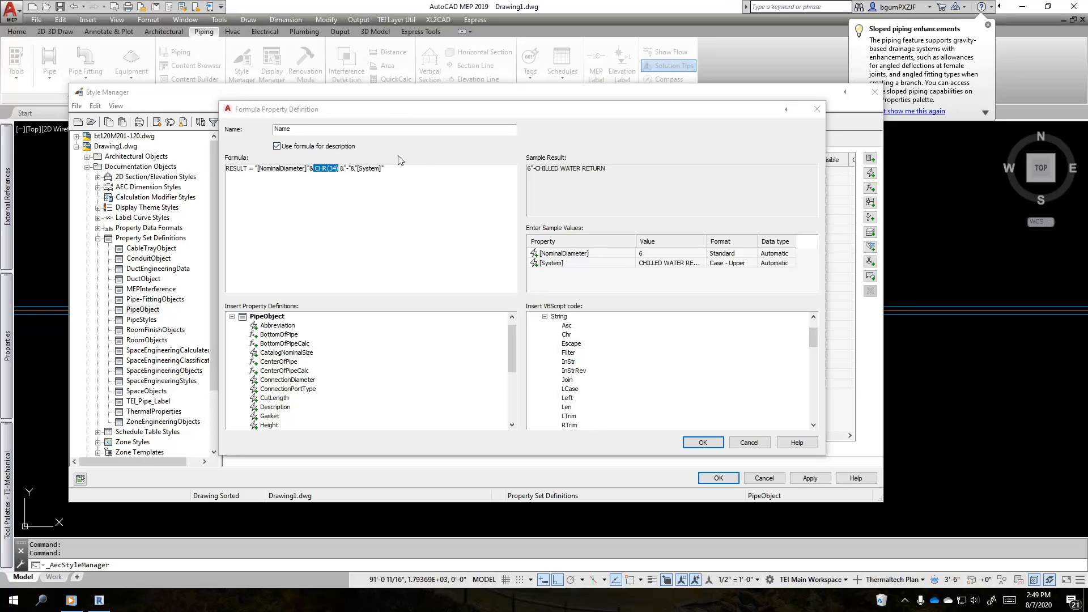
Step: Append an ampersand, a quoted hyphen and the BottomOfPipe property to the end of the formula
click(403, 170)
click(425, 171)
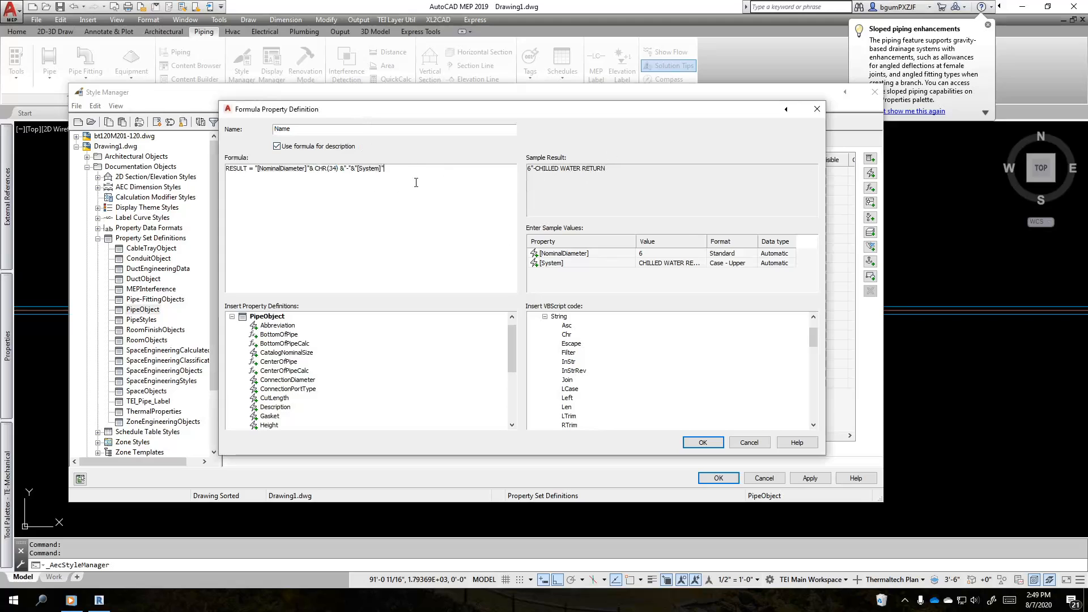
text(&)
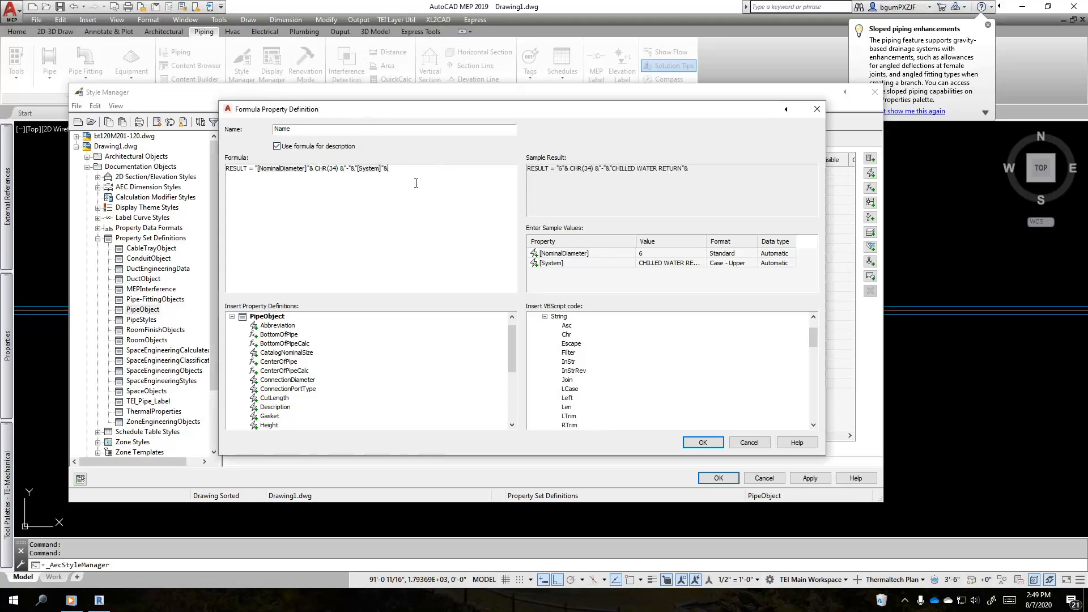
text("")
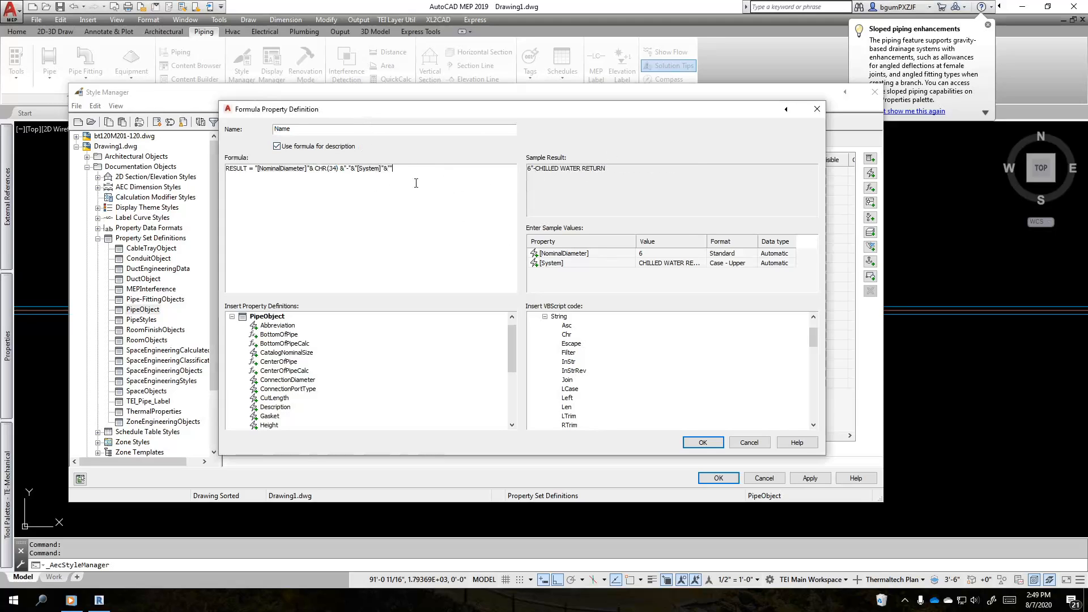
text(-)
double_click(278, 334)
click(449, 194)
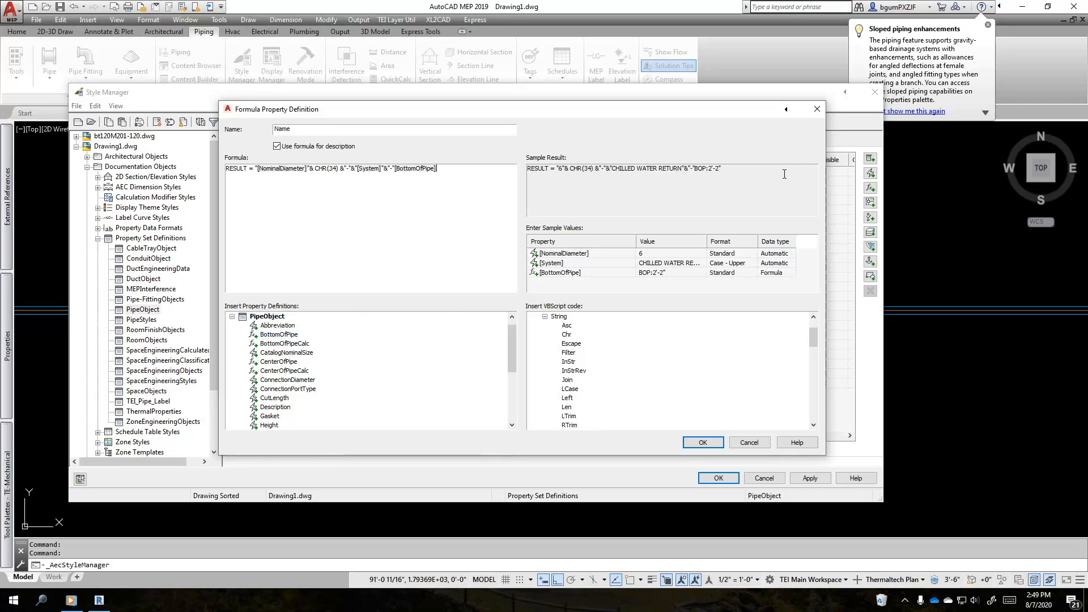
Step: Add an ampersand and an opening quotation mark before [BottomOfPipe], so the formula ends in "[System]"&"-"&"[BottomOfPipe]"
drag(722, 168, 512, 171)
click(741, 176)
drag(759, 172, 513, 175)
click(451, 199)
drag(396, 172, 494, 221)
key(Left)
text(&")
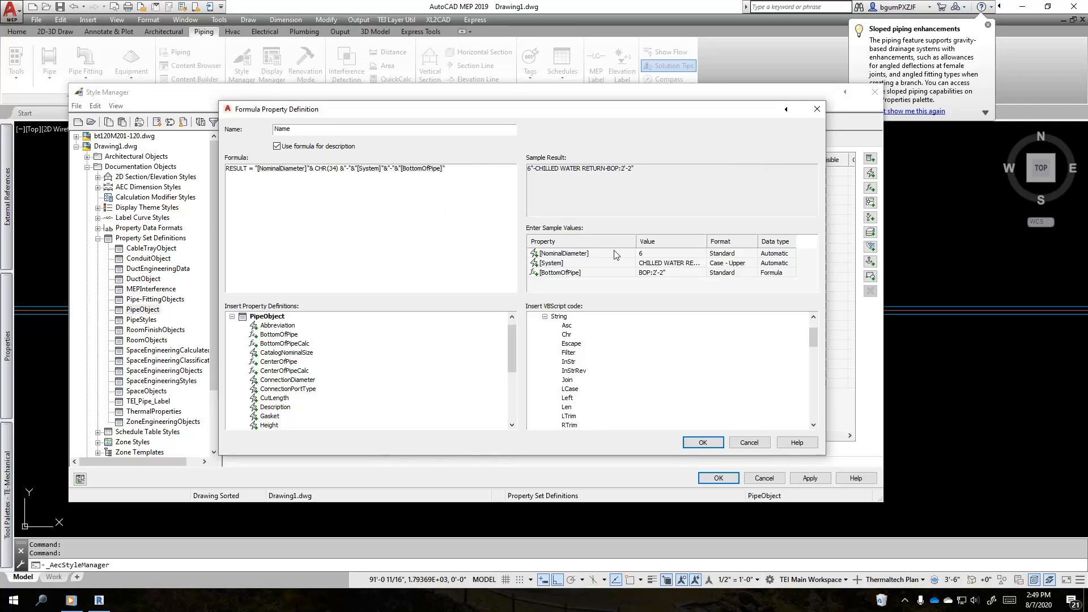
drag(460, 166, 495, 193)
mouse_move(661, 172)
mouse_down()
mouse_move(529, 185)
mouse_move(647, 178)
mouse_up()
Step: Name the formula property TAG TEST and save it to PipeObject, accepting the name with a space
click(428, 243)
key(BackSpace)
key(BackSpace)
key(BackSpace)
key(BackSpace)
key(BackSpace)
text(TEST)
key(BackSpace)
key(BackSpace)
key(BackSpace)
key(BackSpace)
key(BackSpace)
text(TAG TAST)
click(706, 445)
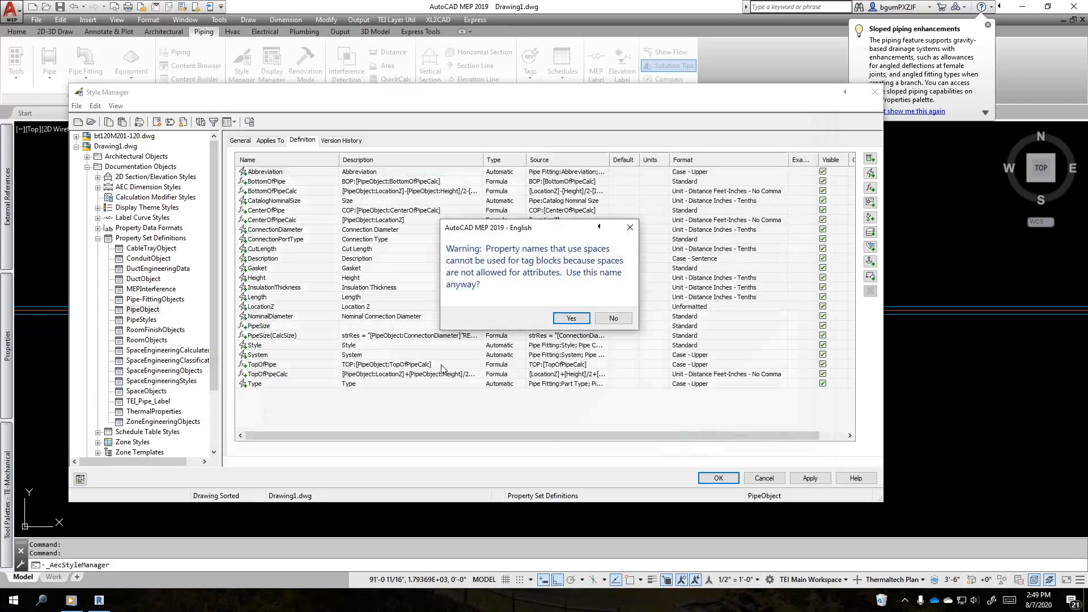
click(572, 319)
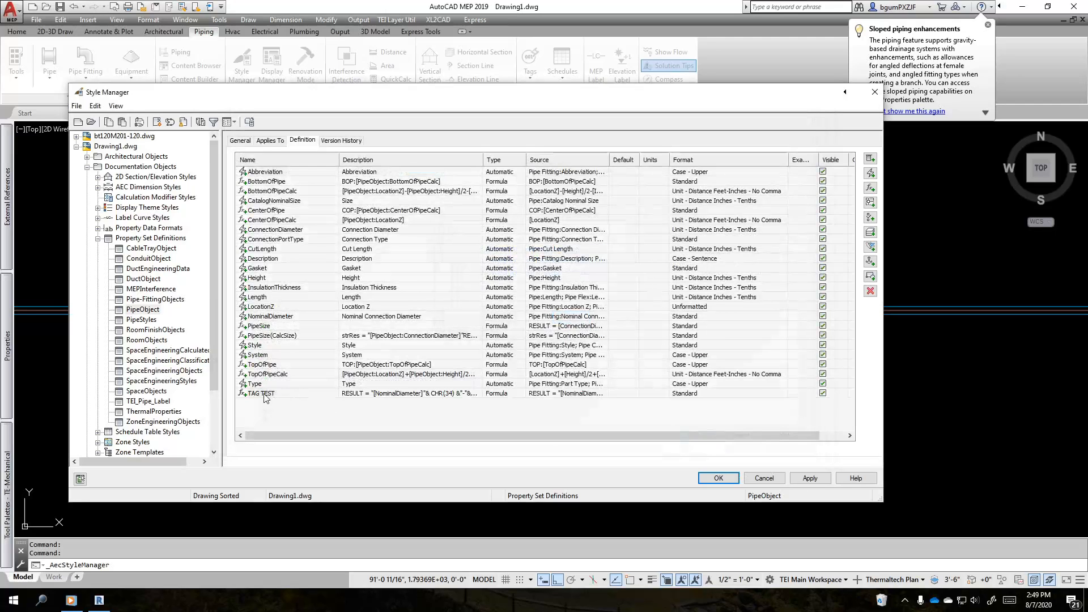
Step: Rename the TAG TEST property as TAG_TEST and apply the property set changes to the drawing
double_click(263, 396)
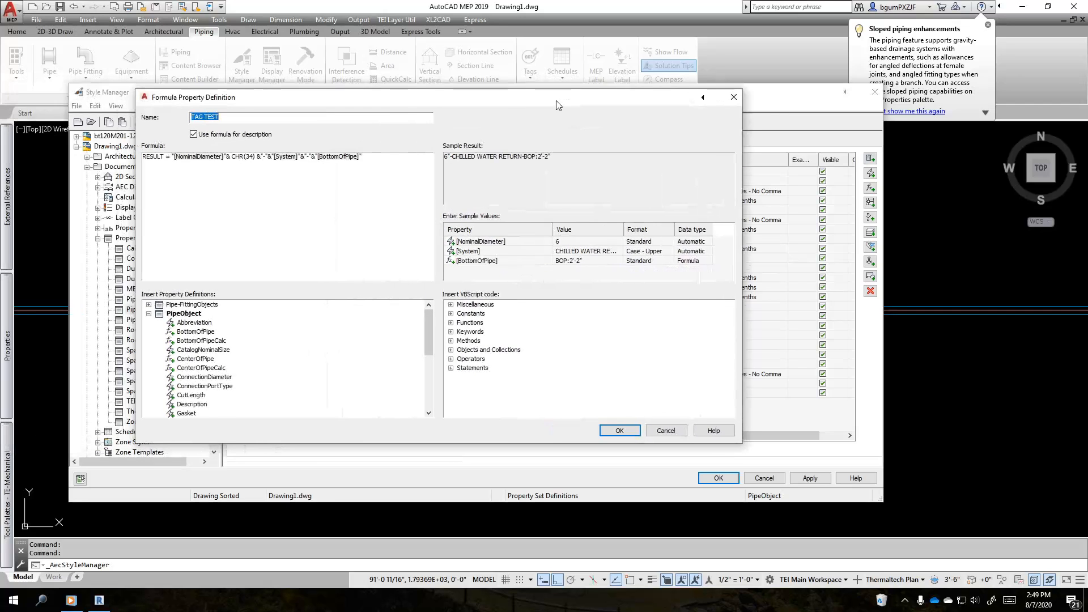
click(206, 118)
key(BackSpace)
text(_)
click(620, 430)
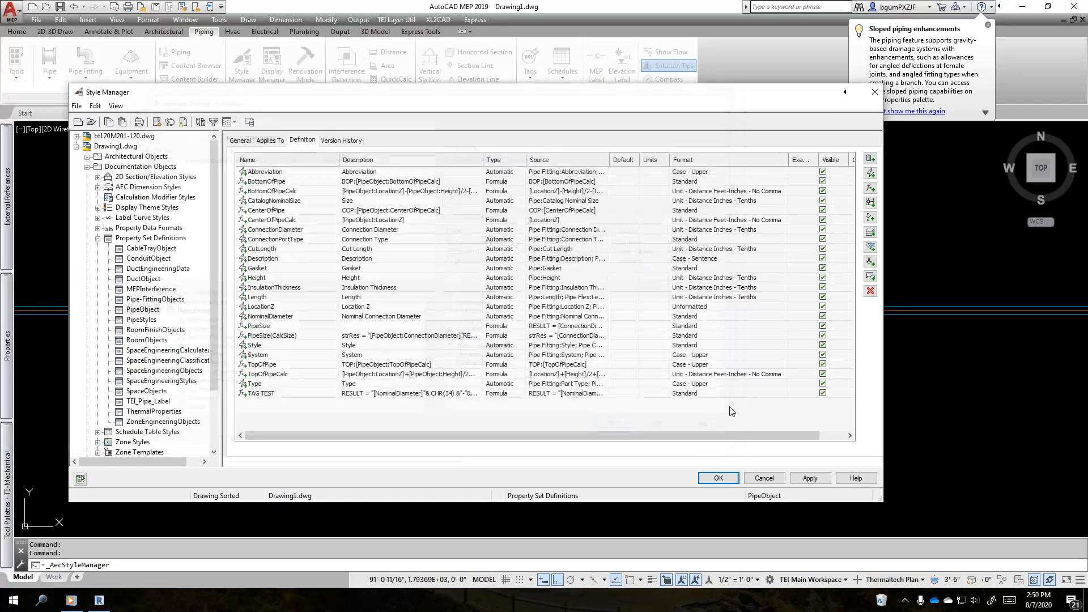
click(718, 479)
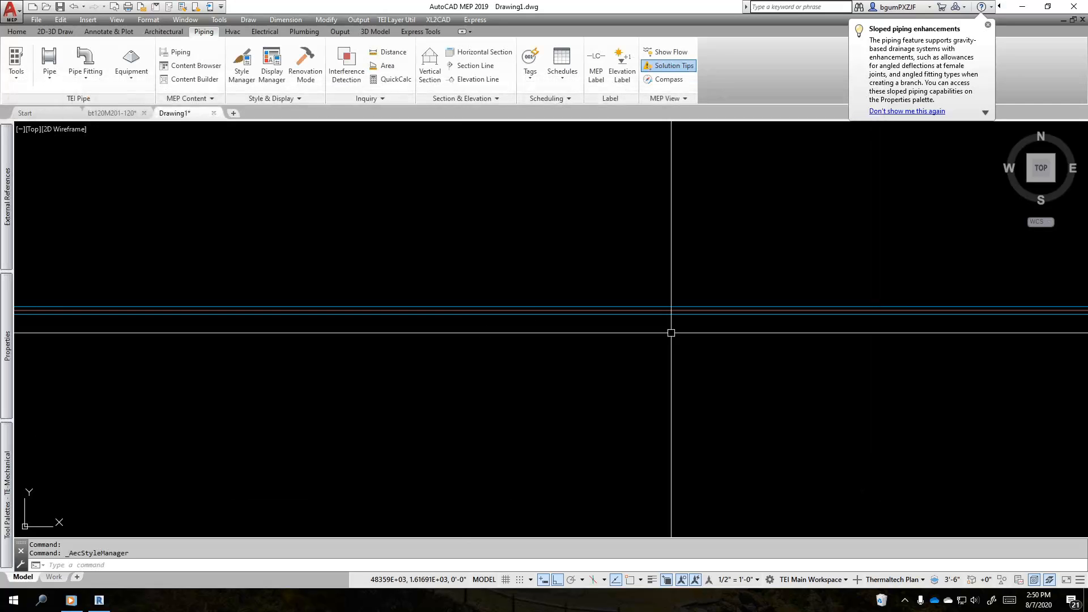
Step: Examine the TAG_TEST value in the PipeObject extended data of the drawn pipe
scroll(612, 296, up, 4)
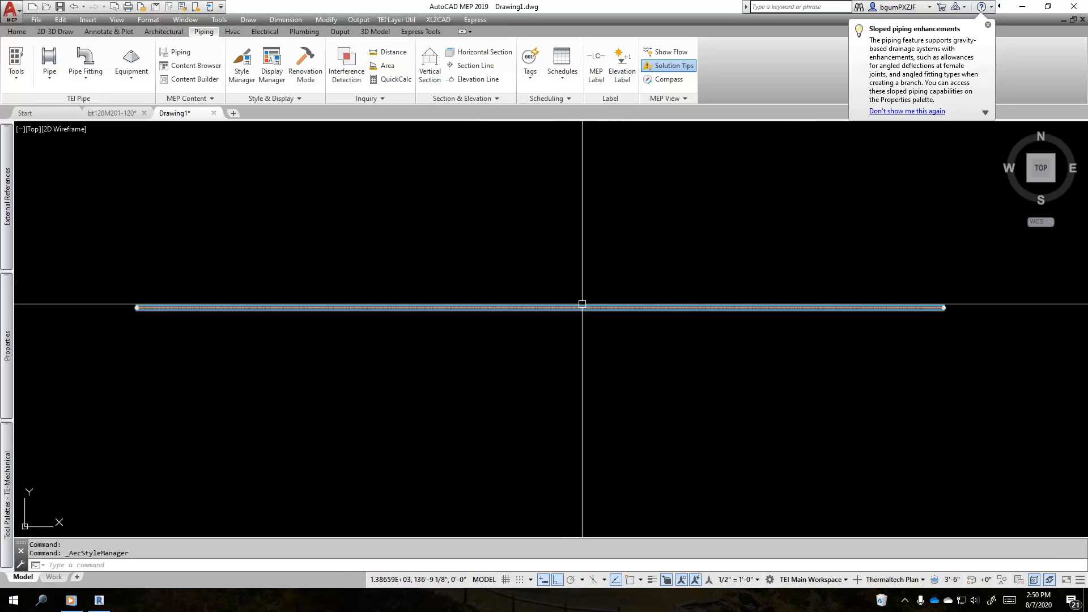
click(579, 308)
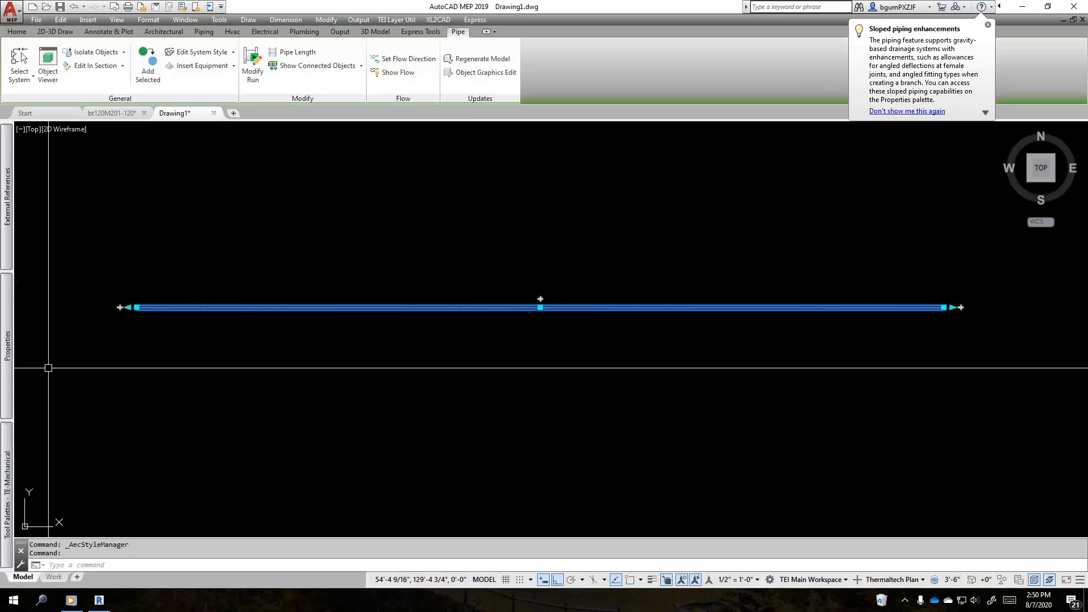
mouse_move(3, 379)
scroll(128, 389, down, 2)
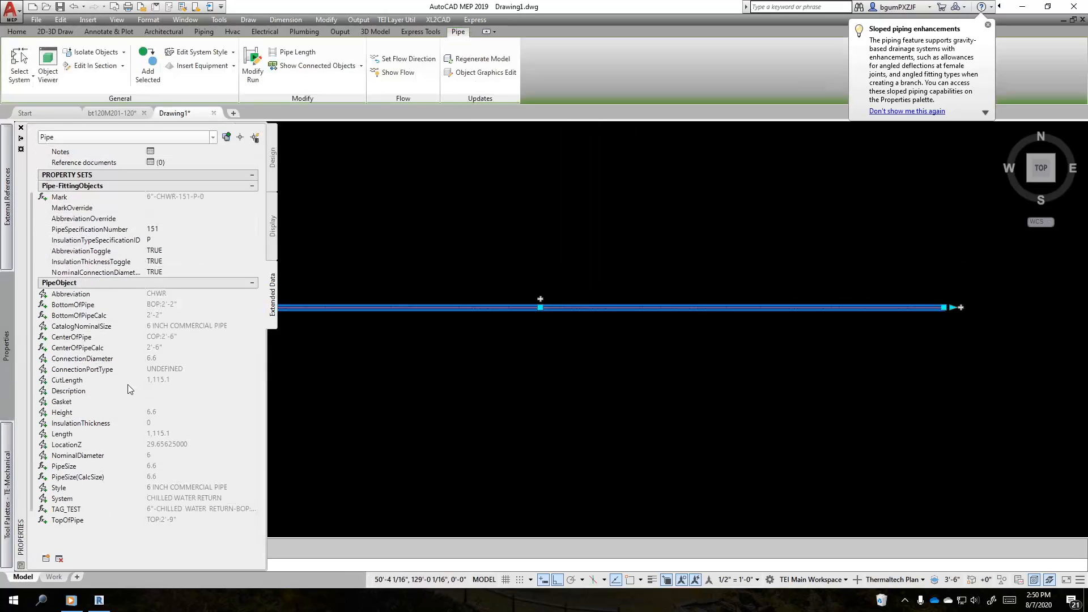
scroll(127, 385, down, 2)
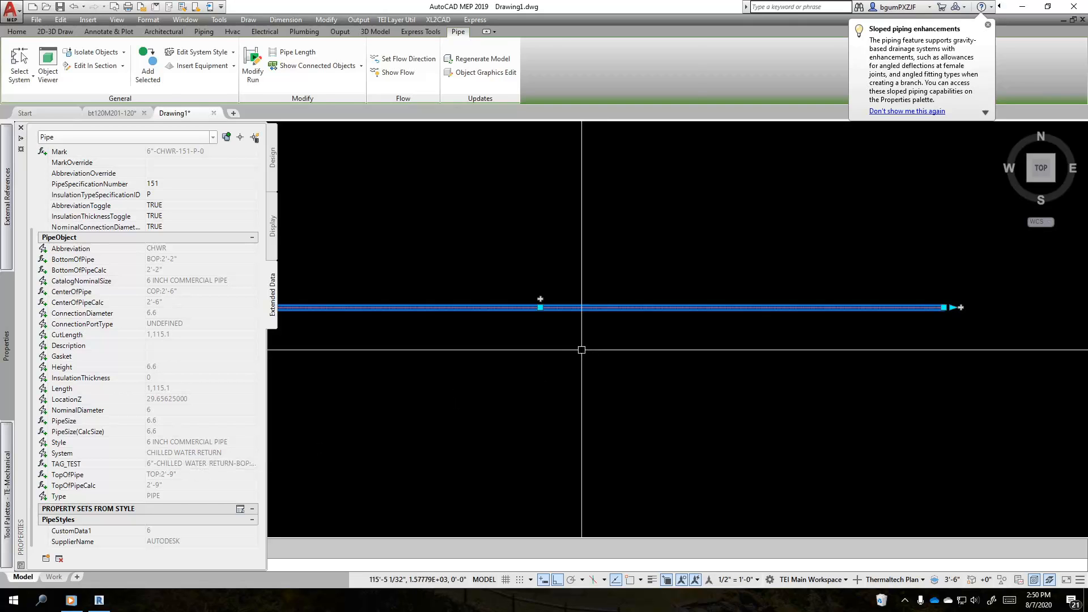
key(Escape)
key(Escape)
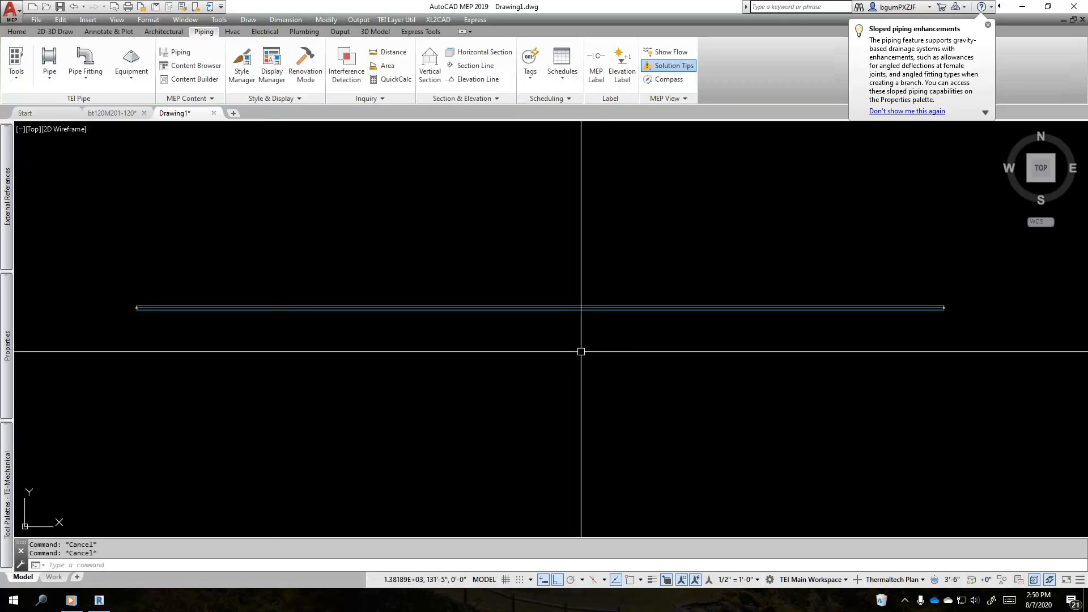
click(580, 352)
click(454, 256)
key(Escape)
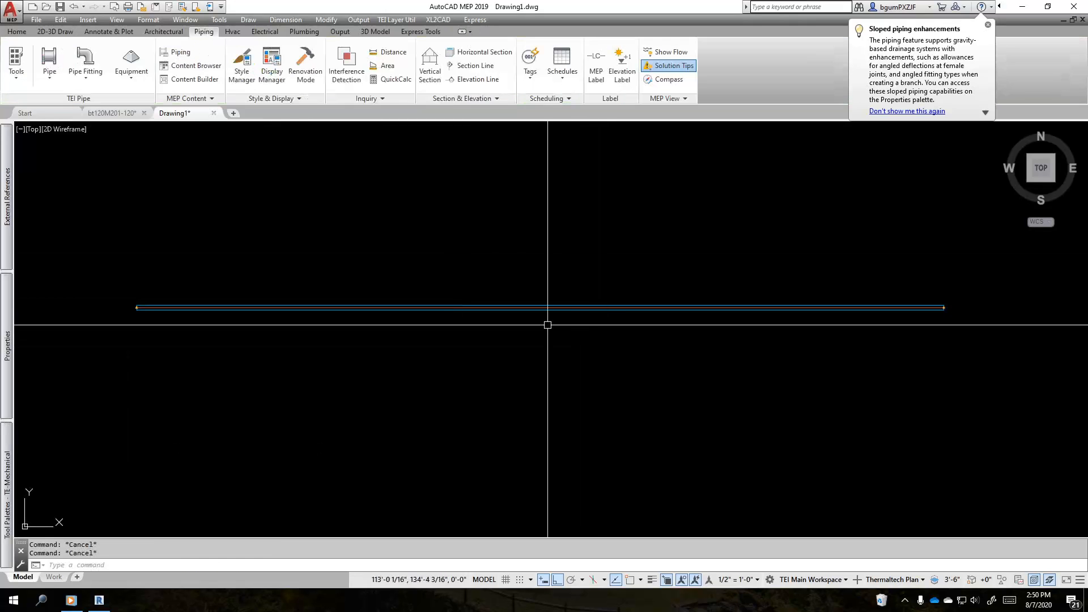
click(527, 344)
click(498, 369)
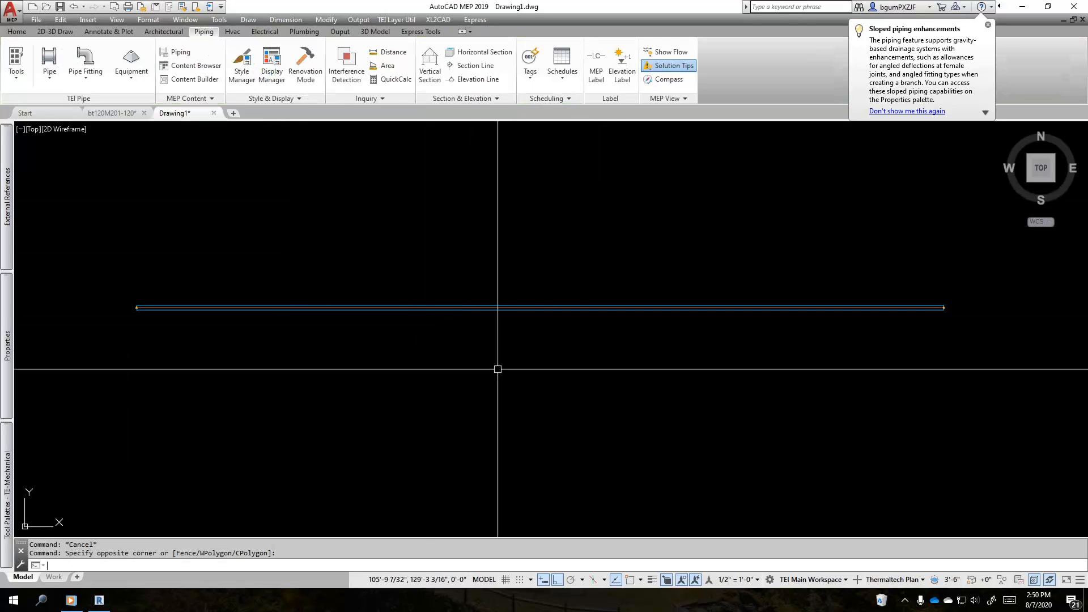
Step: Place a multiline text below the pipe reading Size-System-BOP
text(MT)
key(Return)
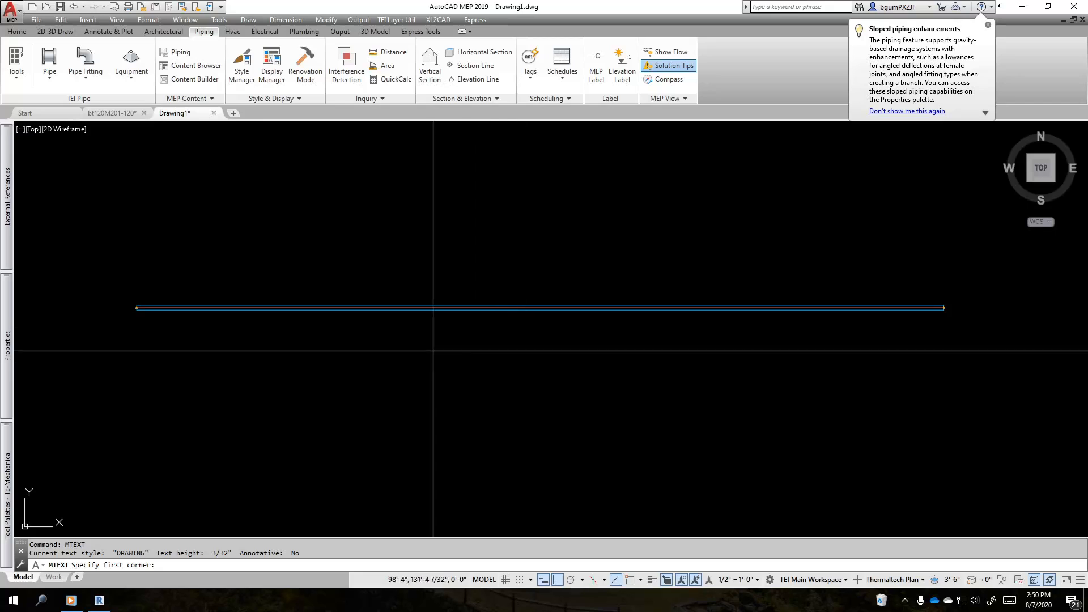
click(441, 372)
click(639, 405)
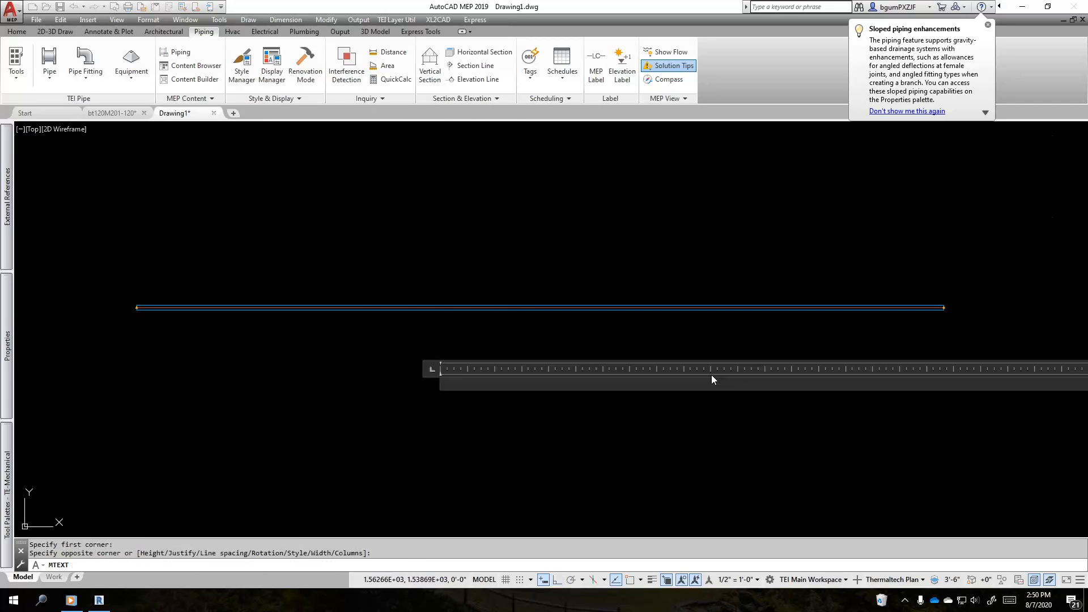
text(Size-Sys)
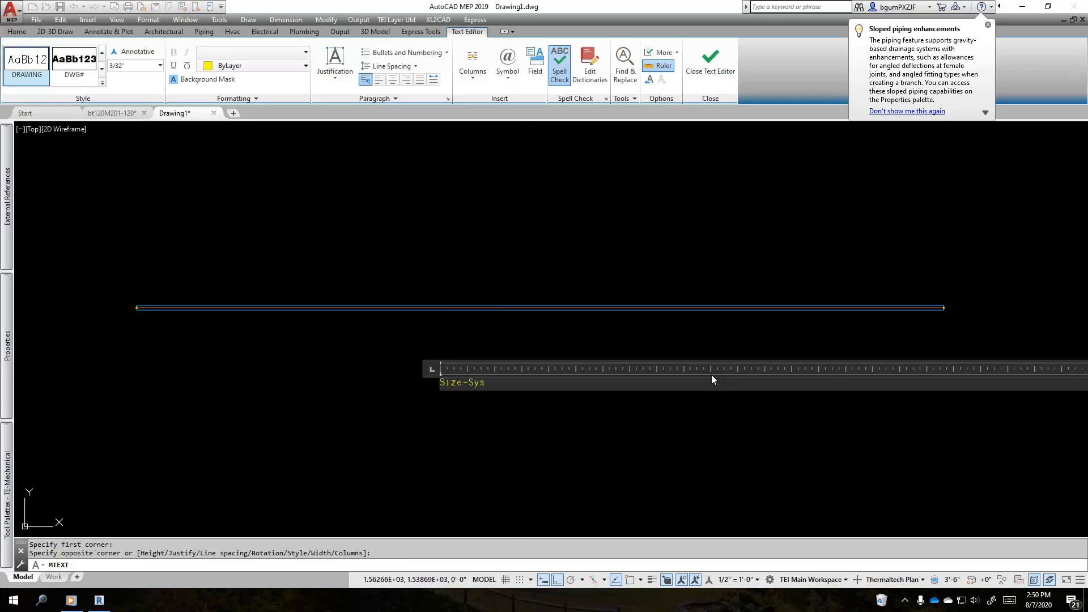
text(tem-BOP)
click(131, 64)
click(726, 66)
Step: Set the text height of the Size-System-BOP text to 1 inch
scroll(436, 378, up, 3)
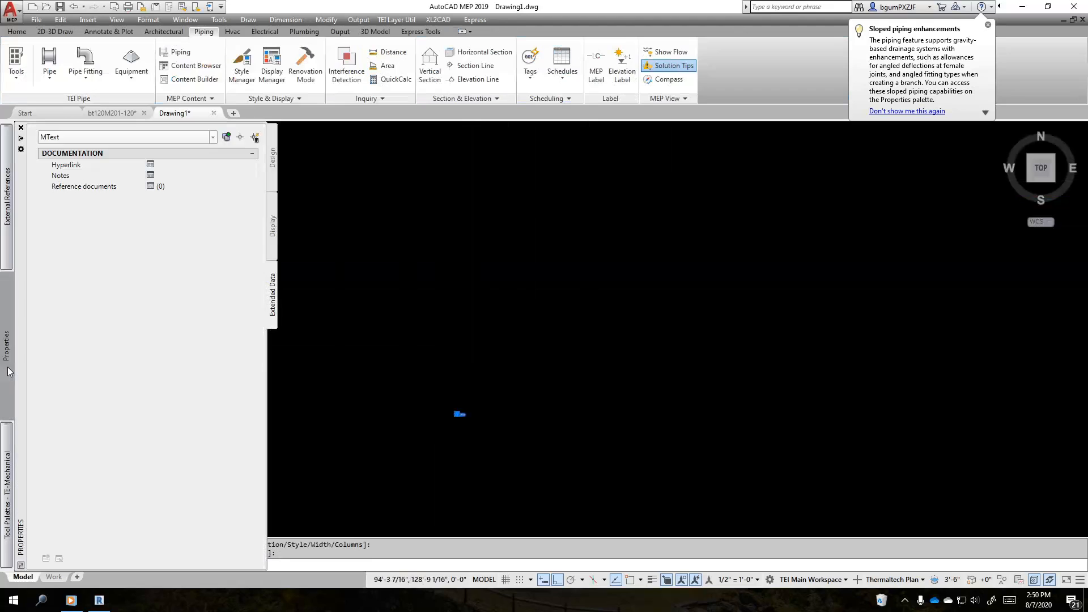
click(266, 164)
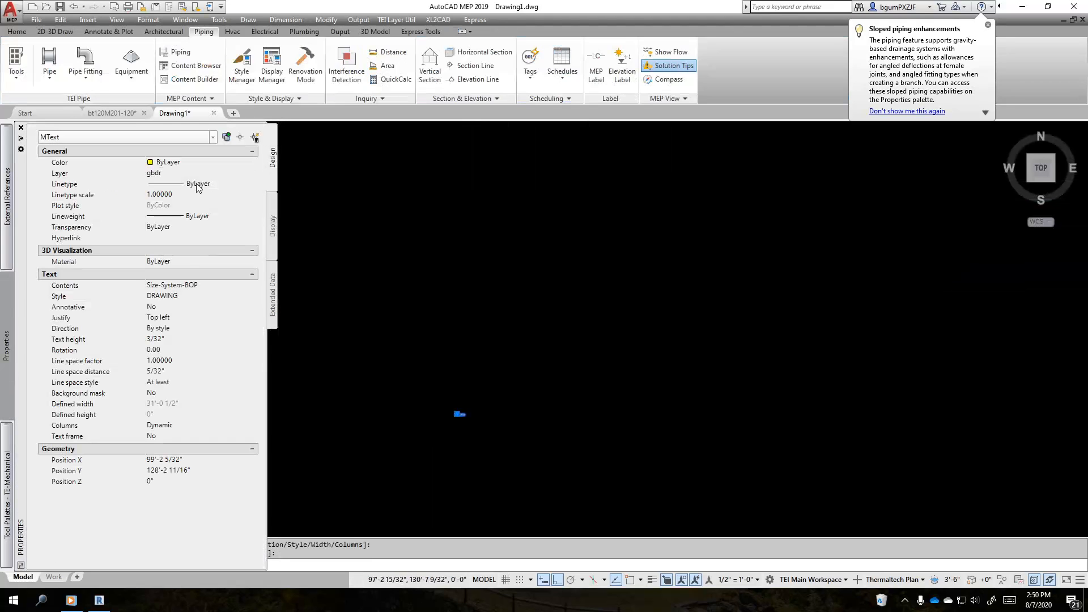
click(166, 339)
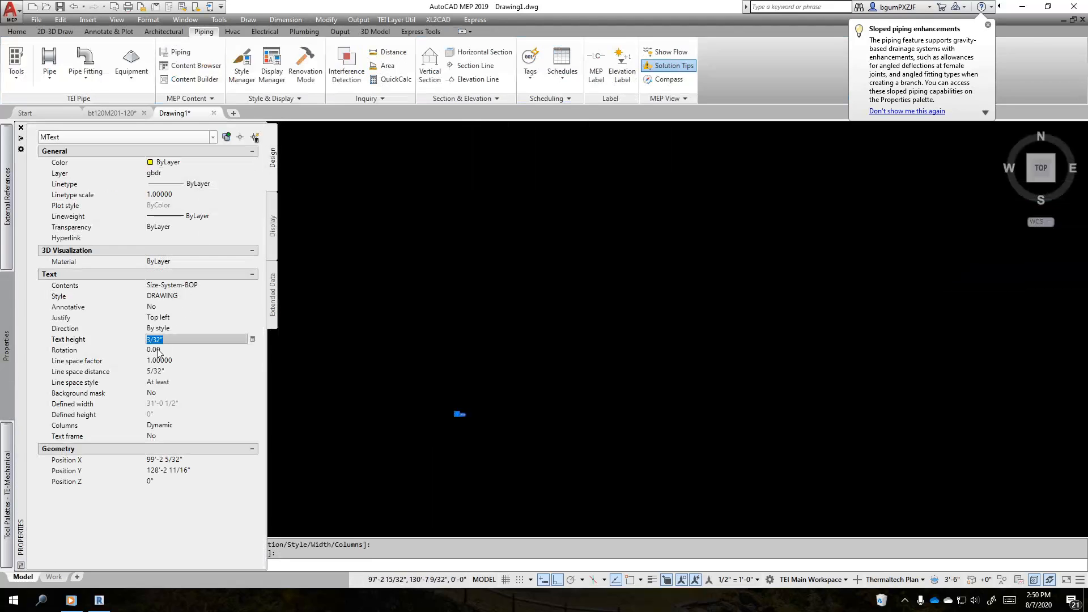
text(1)
key(Tab)
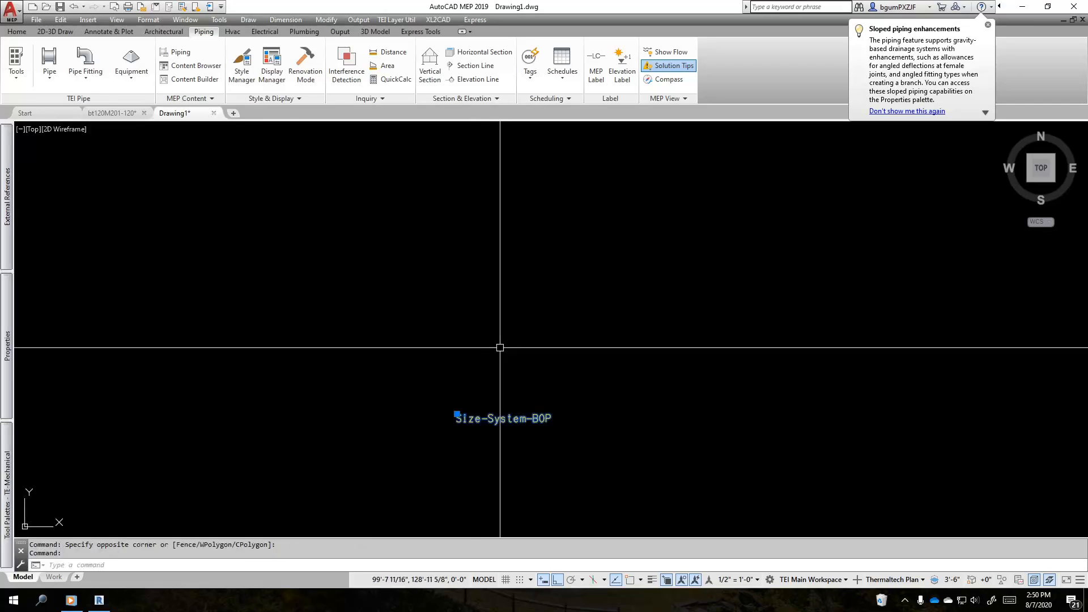
key(Escape)
key(Escape)
Step: Move the Size-System-BOP text straight up, closer to the pipe
scroll(566, 477, down, 6)
click(566, 477)
click(529, 422)
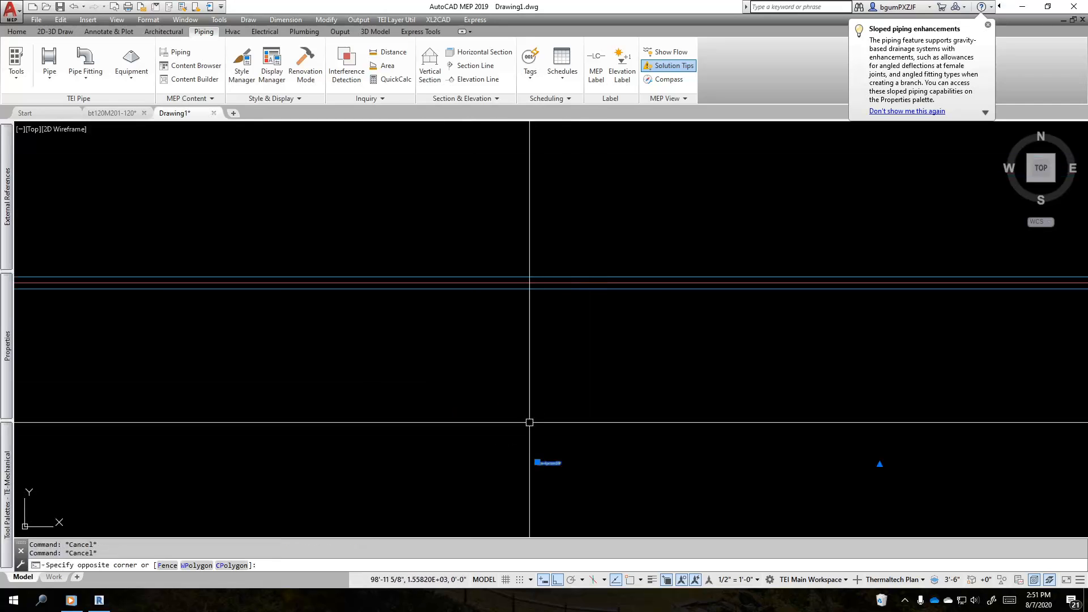
text(m)
key(space)
click(660, 497)
click(650, 400)
key(Escape)
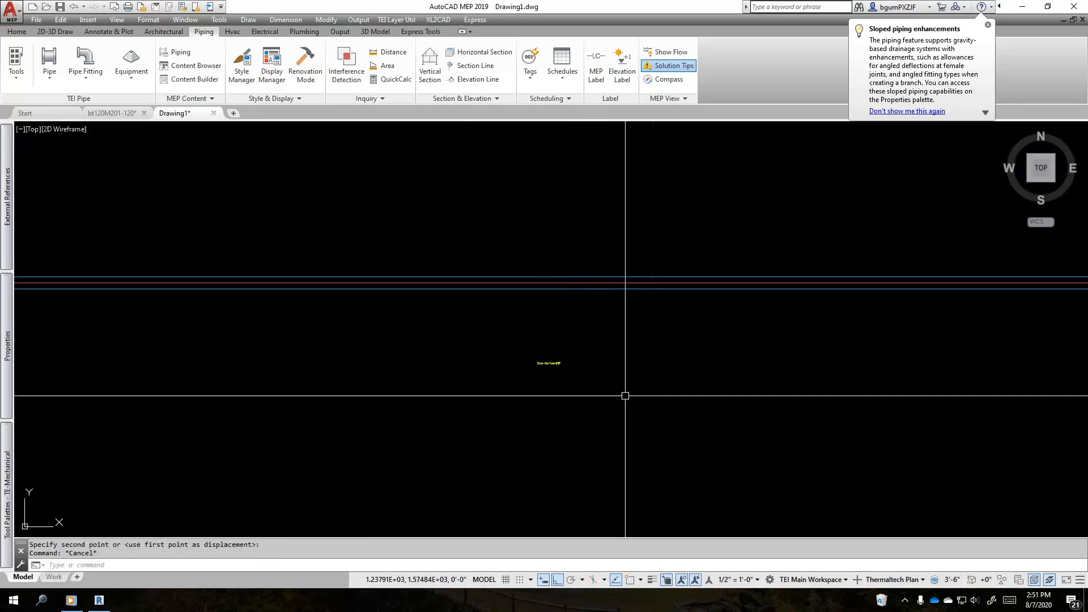
click(513, 345)
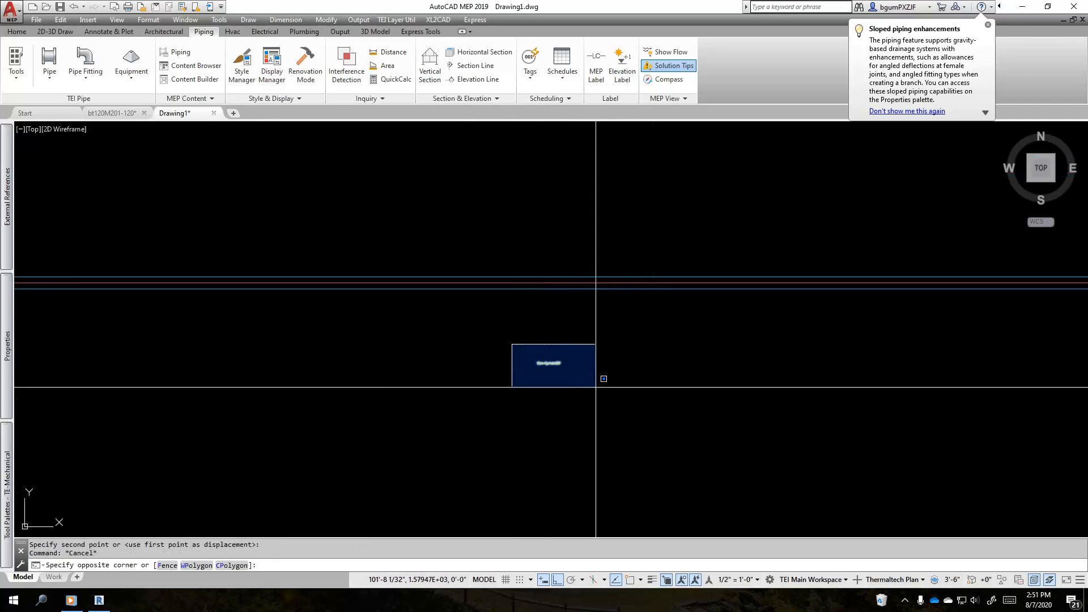
click(634, 379)
key(Escape)
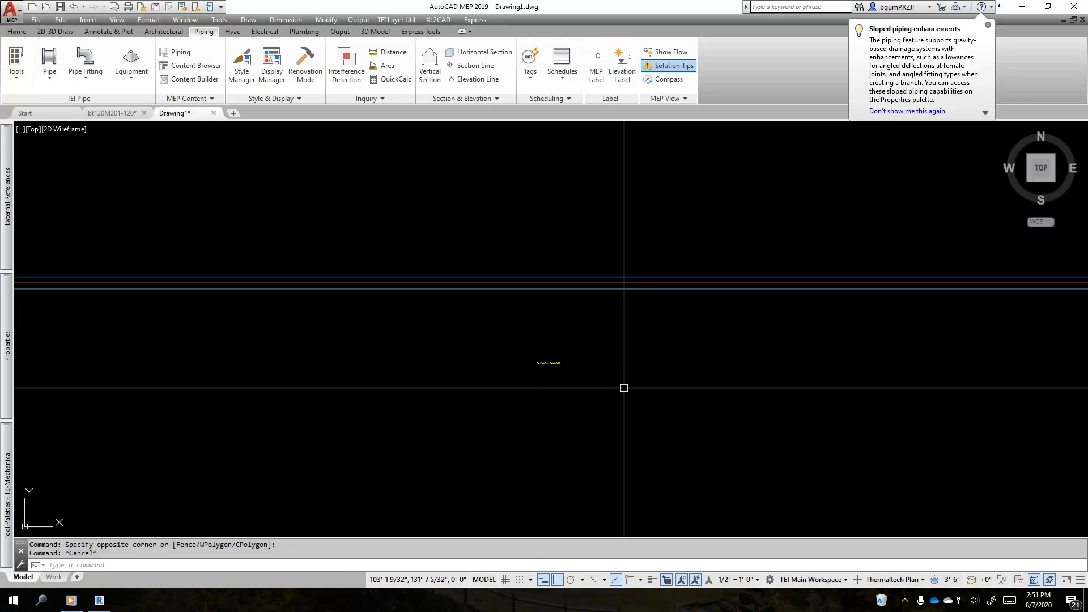
Step: Review the drawing scale and annotation plot size in the drawing setup without changing them
key(Return)
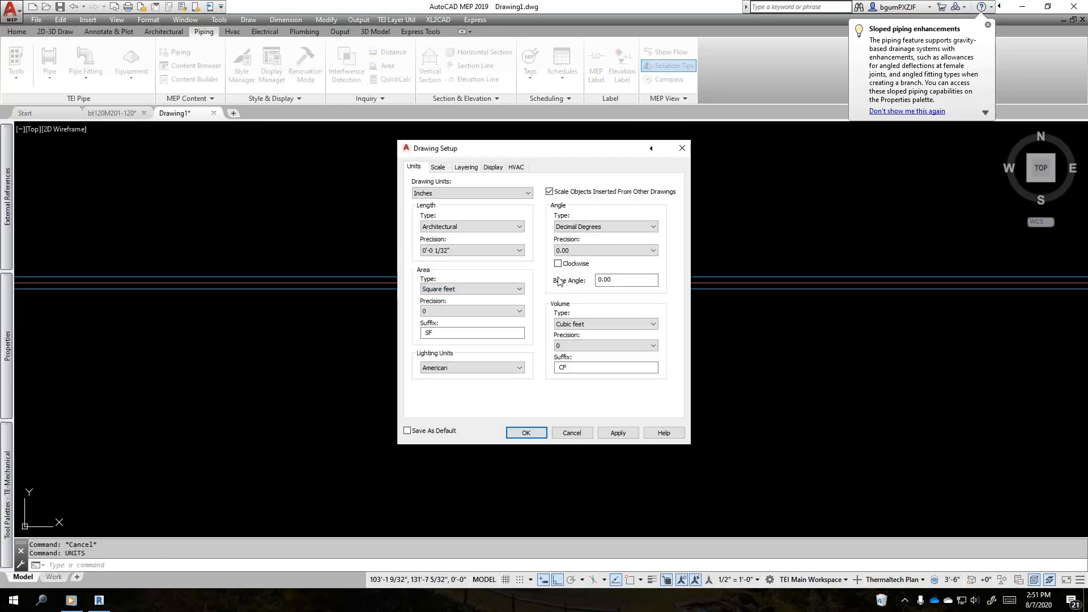
click(438, 167)
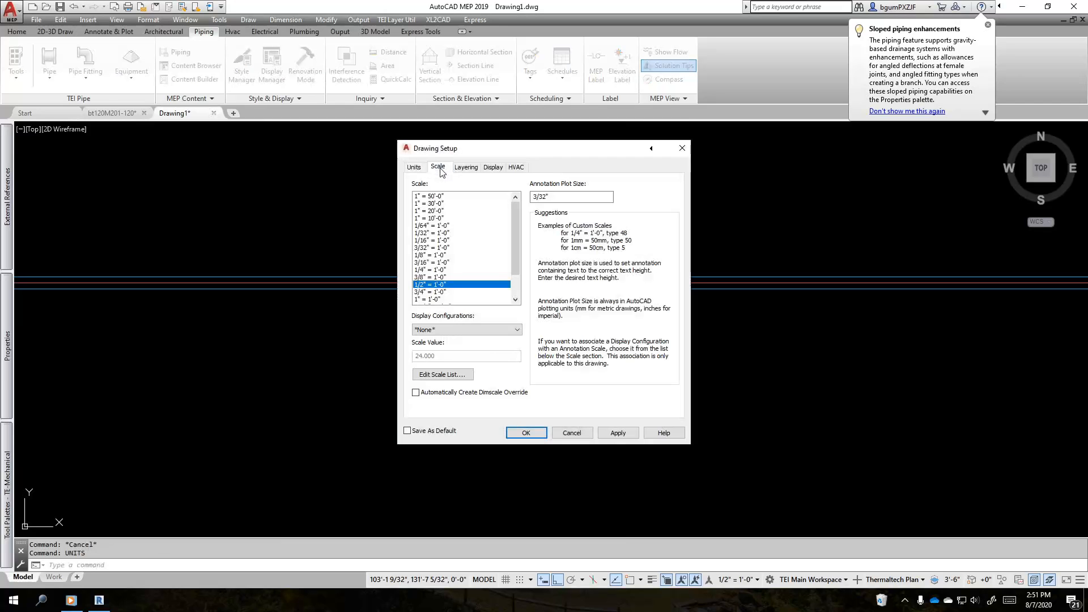
click(560, 196)
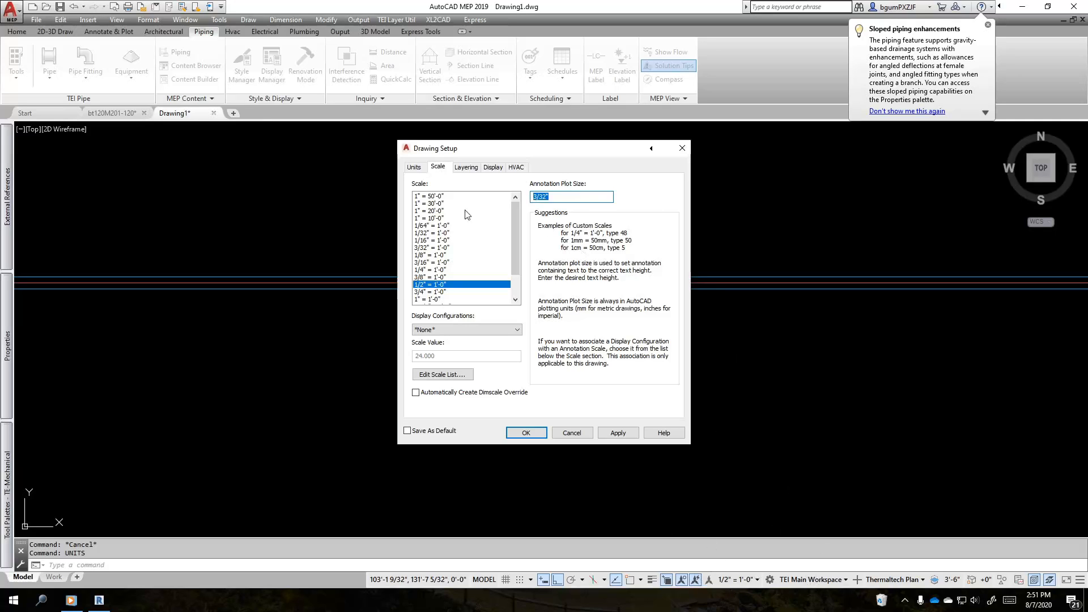
click(558, 199)
click(570, 433)
key(Escape)
key(Escape)
Step: Start defining a schedule tag from the Size-System-BOP text and name it TEI_Tag
scroll(563, 379, up, 4)
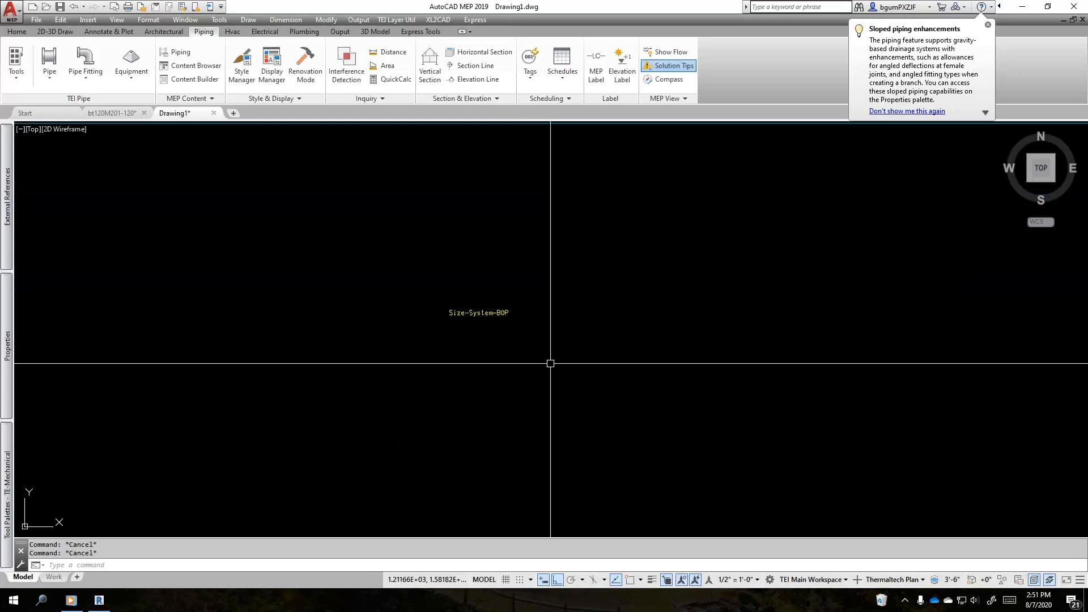
middle_drag(510, 330, 562, 379)
scroll(553, 365, down, 2)
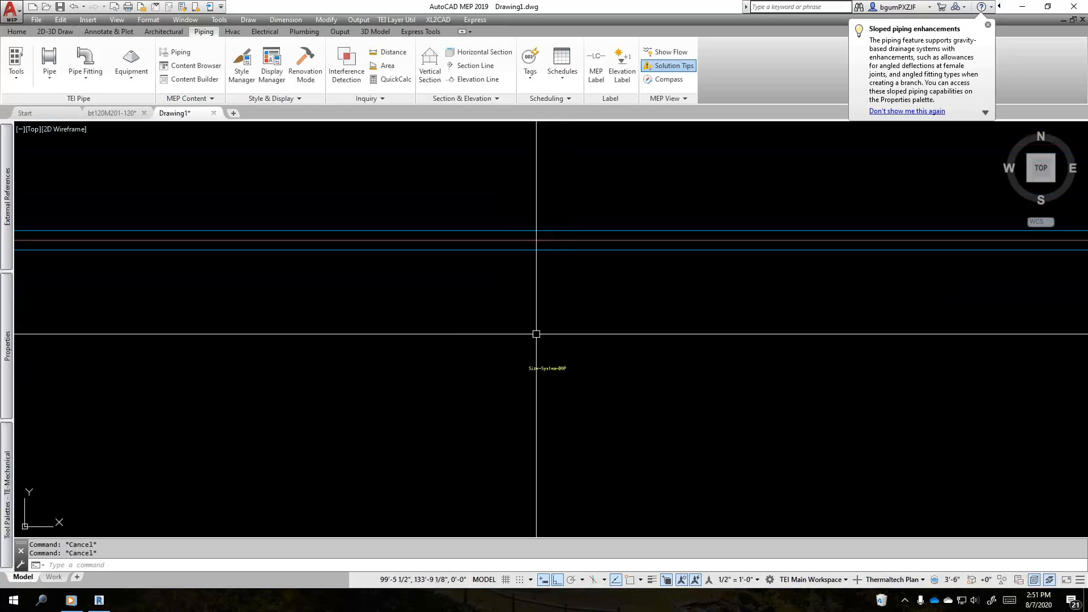
click(500, 342)
key(Escape)
text(defi)
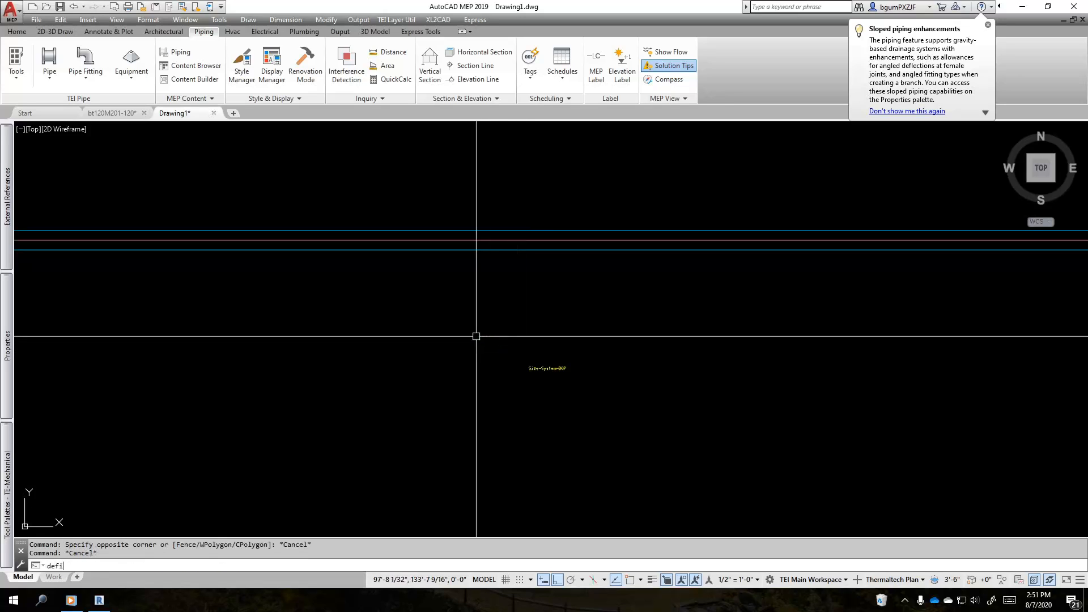
key(Return)
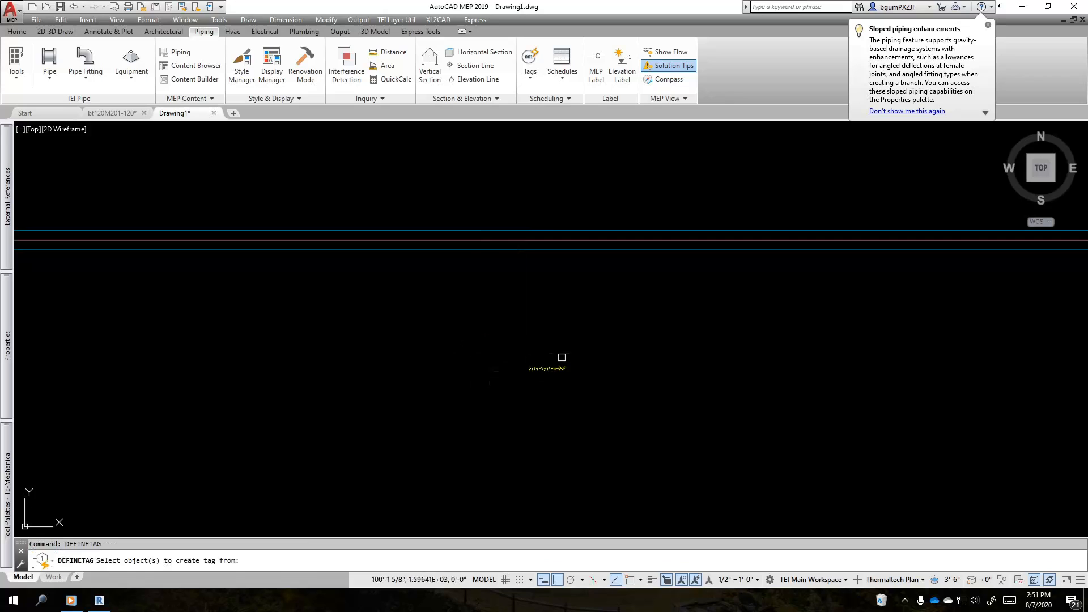
click(547, 370)
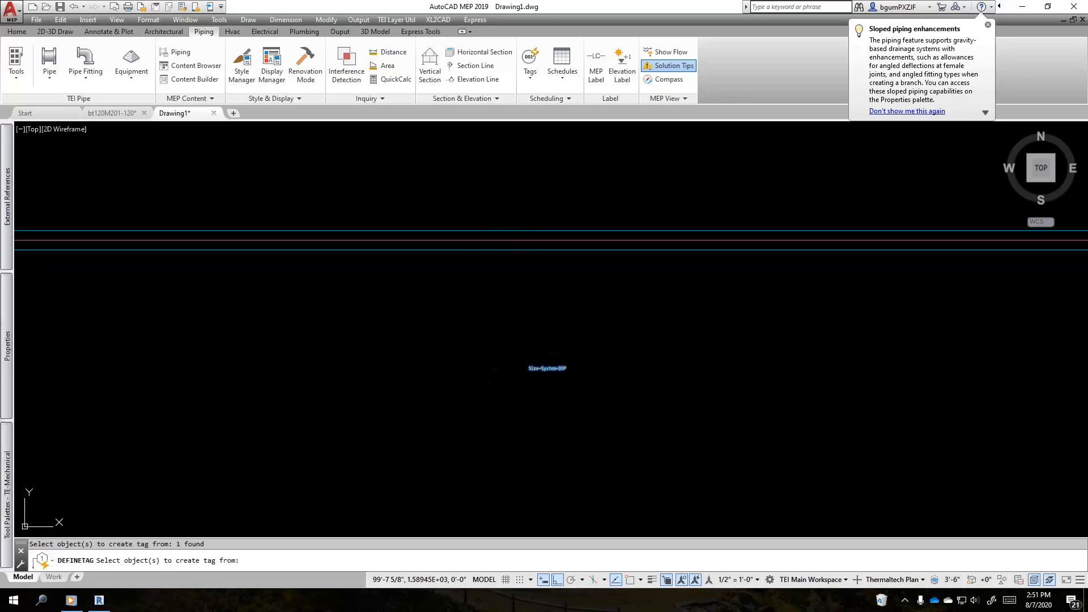
key(Return)
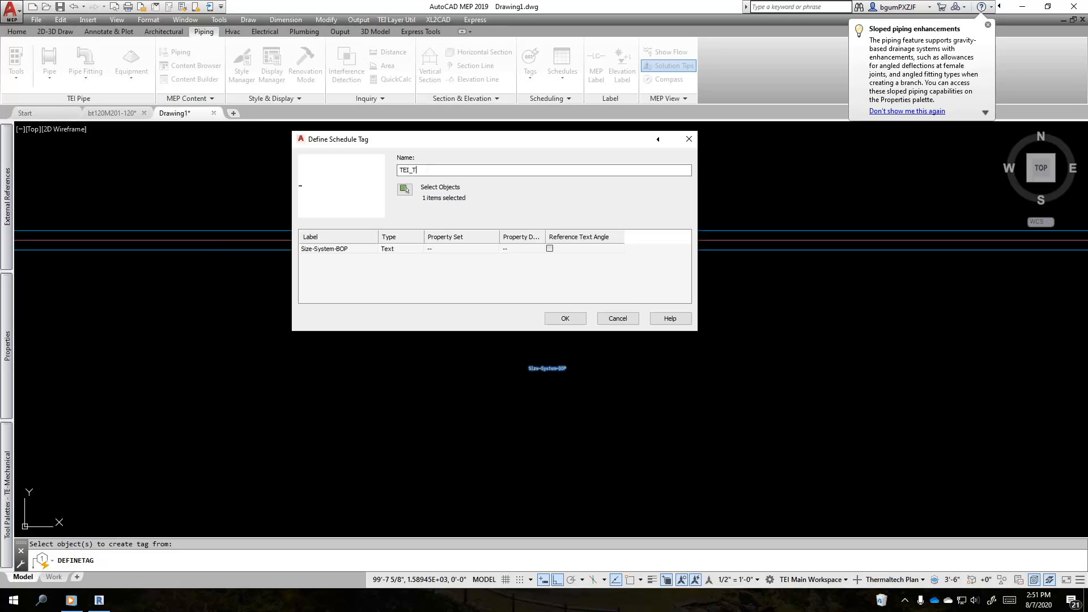
Step: Link the tag label to the TAG_TEST property of the PipeObject set and place its insertion point just before the text
click(395, 252)
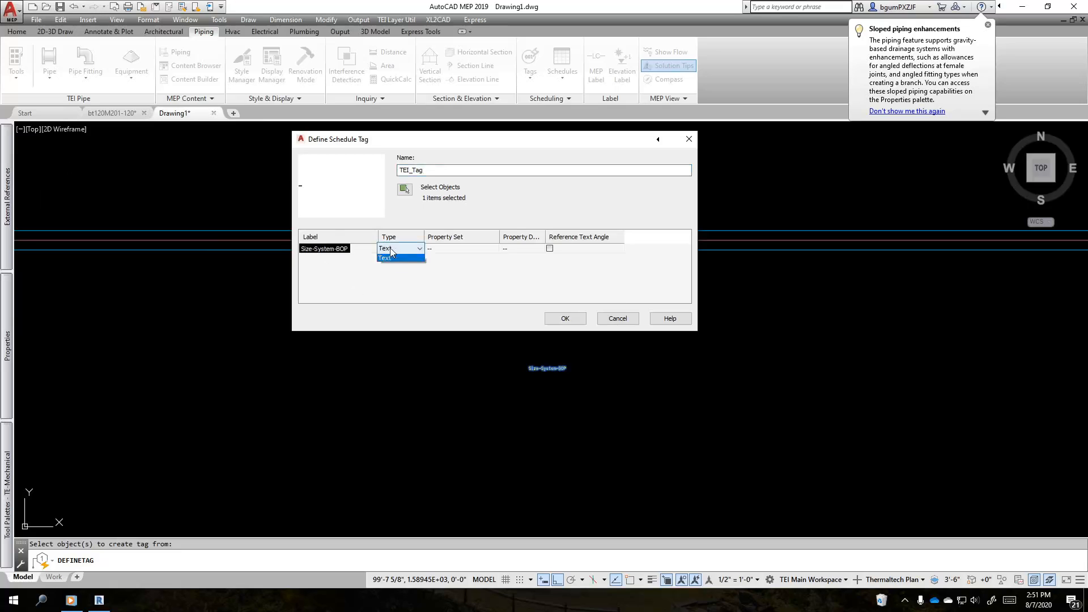
click(421, 260)
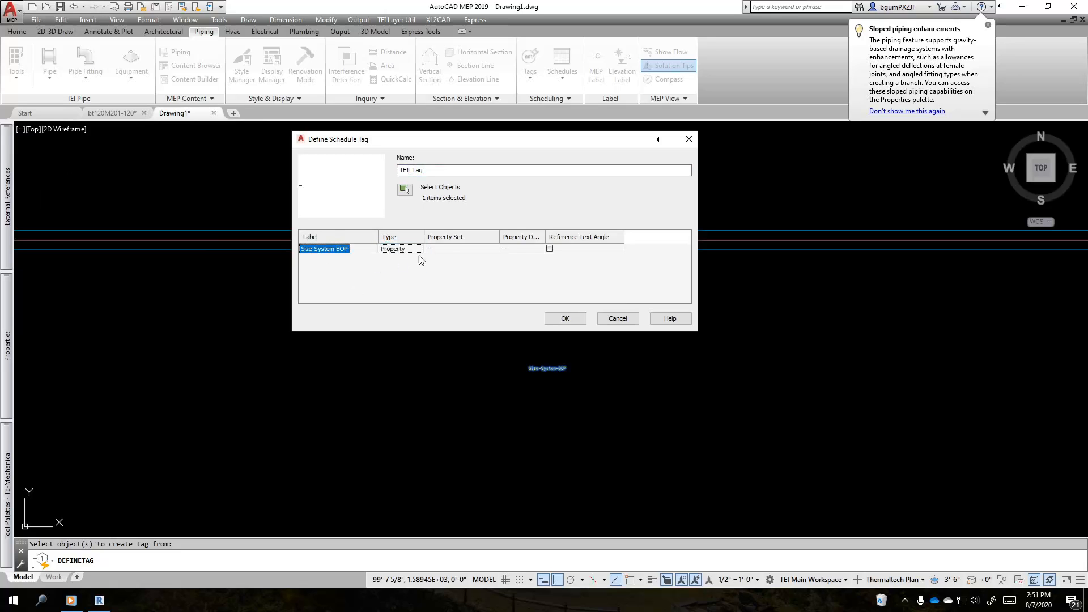
click(452, 250)
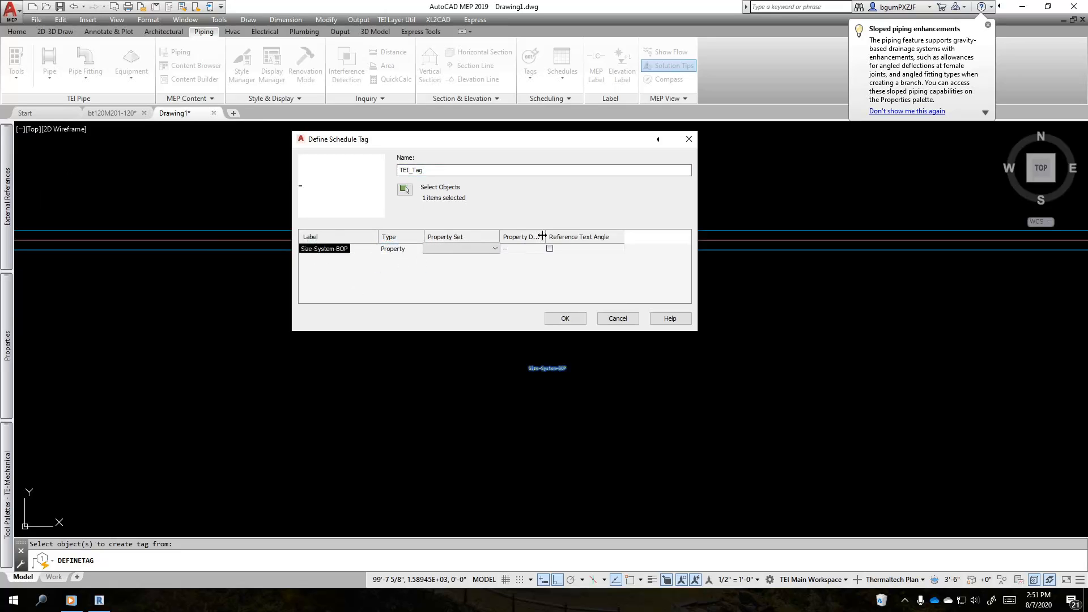
click(454, 251)
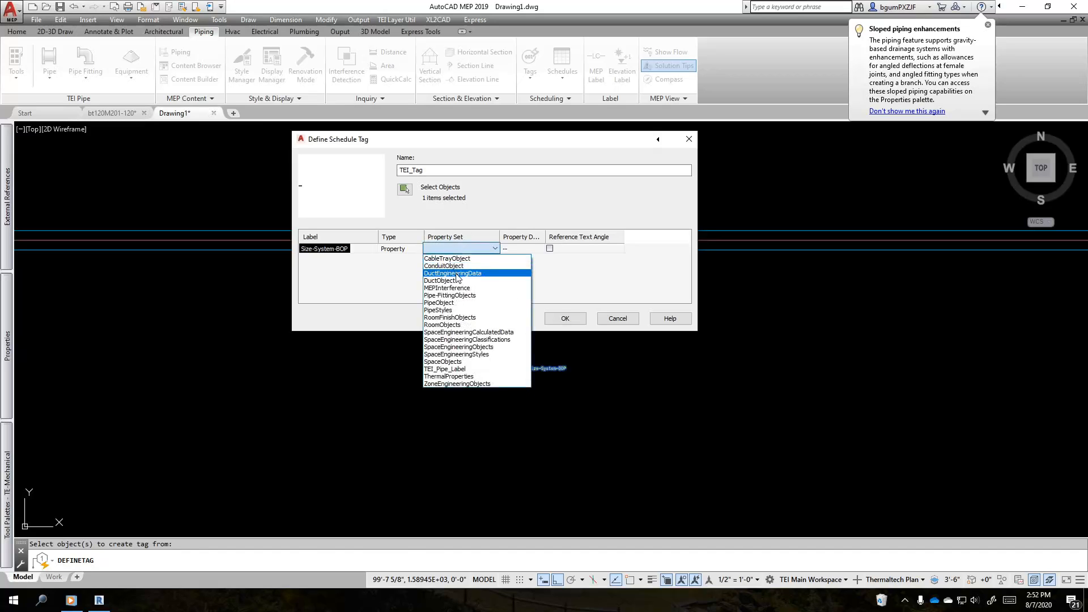
click(445, 304)
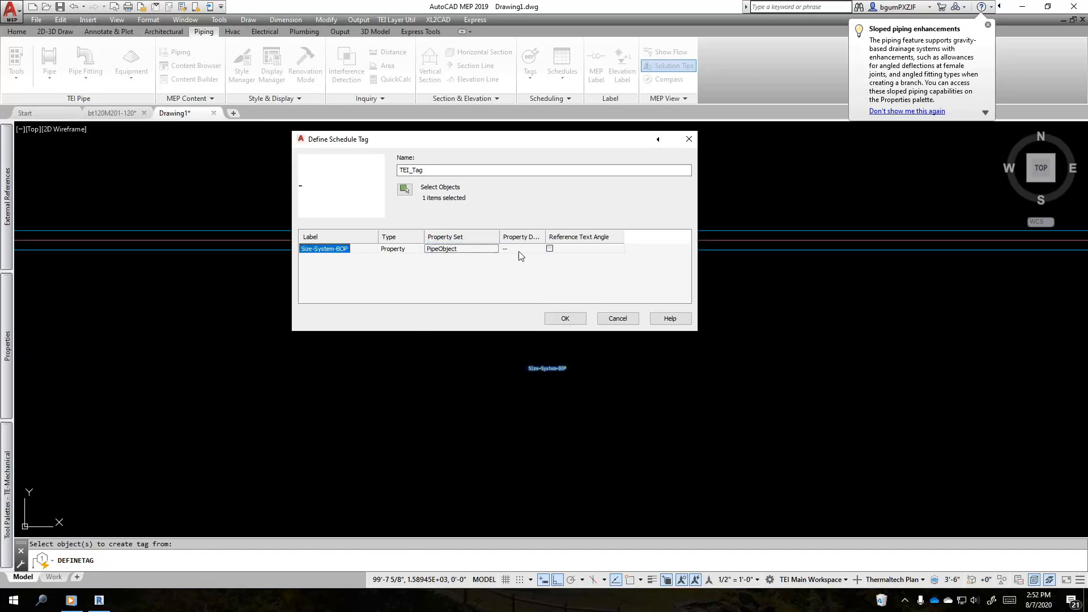
click(537, 250)
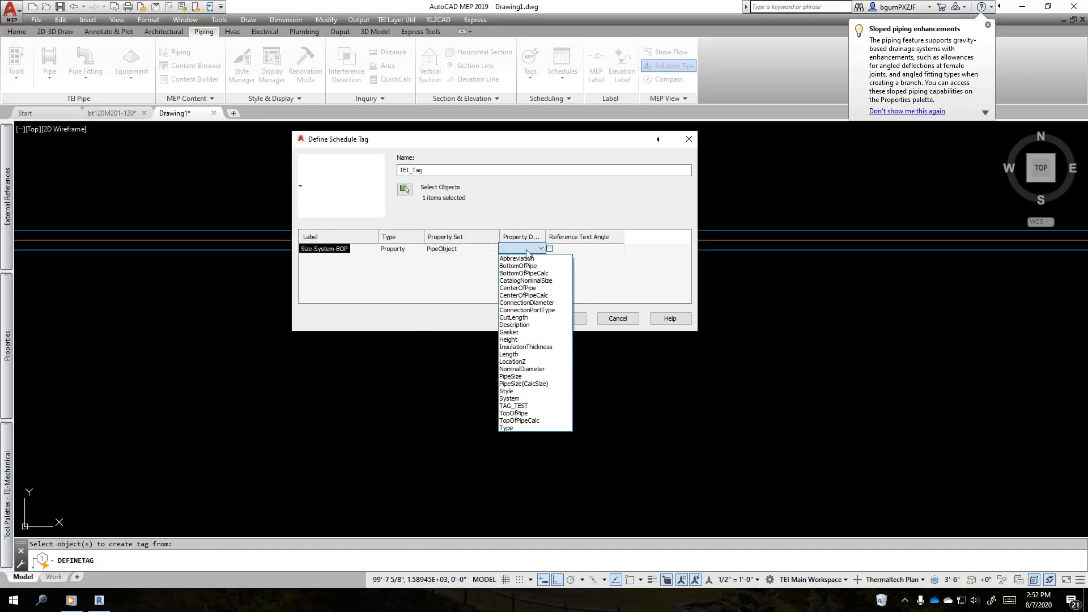
click(515, 406)
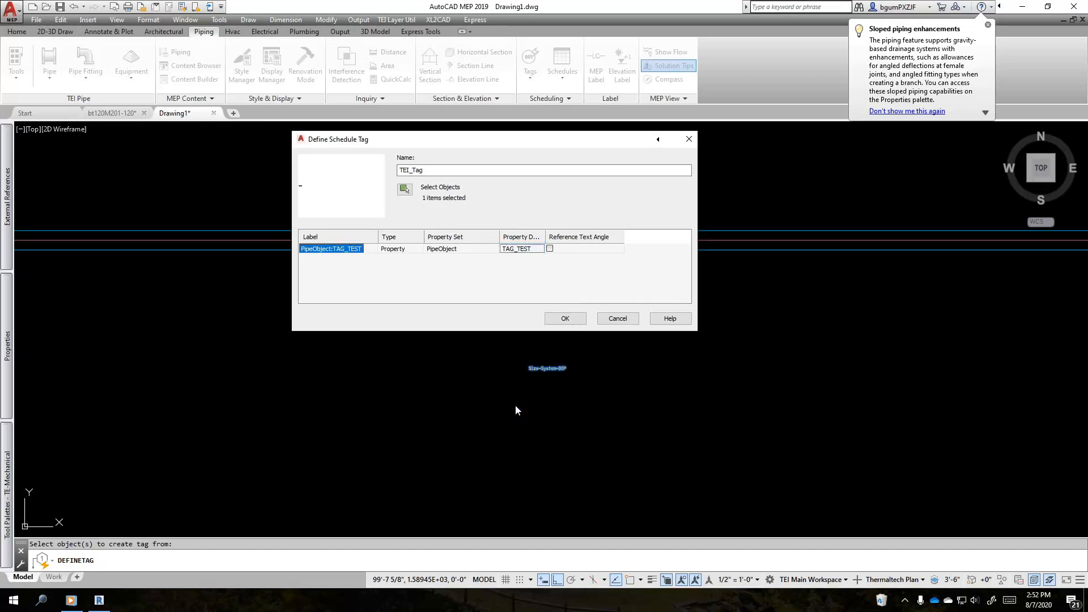
click(565, 318)
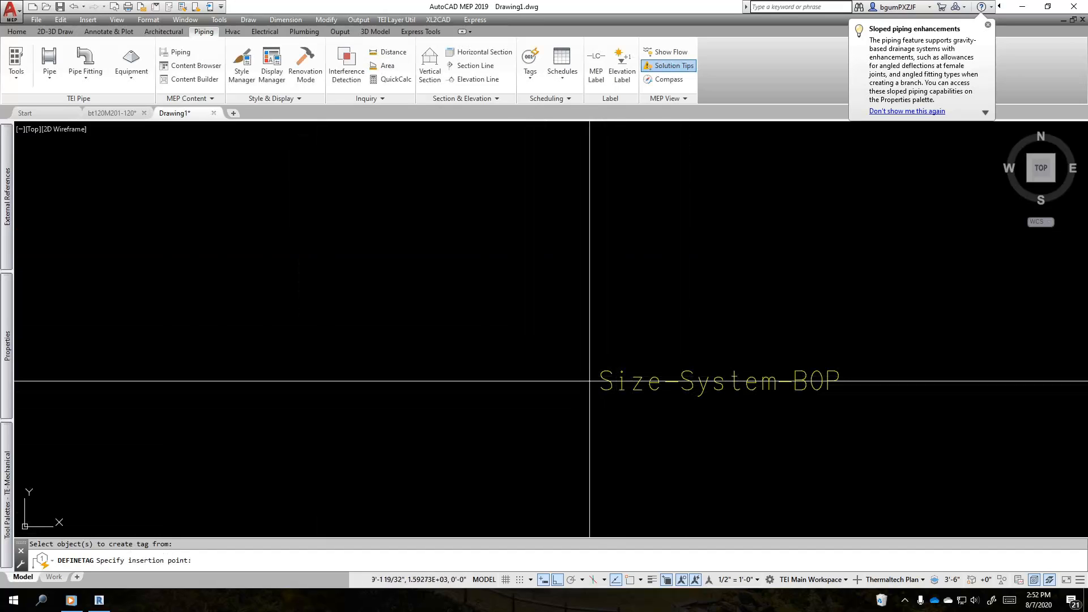
click(586, 381)
Step: Tag the pipe using a leader that runs straight down and ends in a short horizontal segment, accepting its property set data
scroll(586, 380, up, 3)
scroll(605, 410, down, 12)
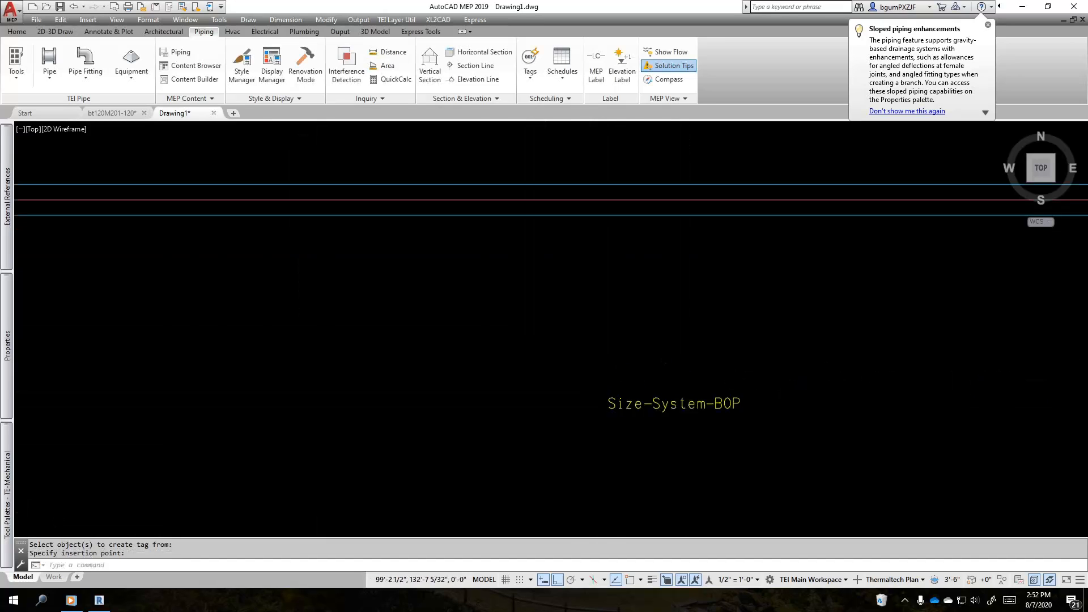
middle_drag(618, 415, 579, 374)
scroll(576, 371, up, 4)
scroll(584, 360, down, 4)
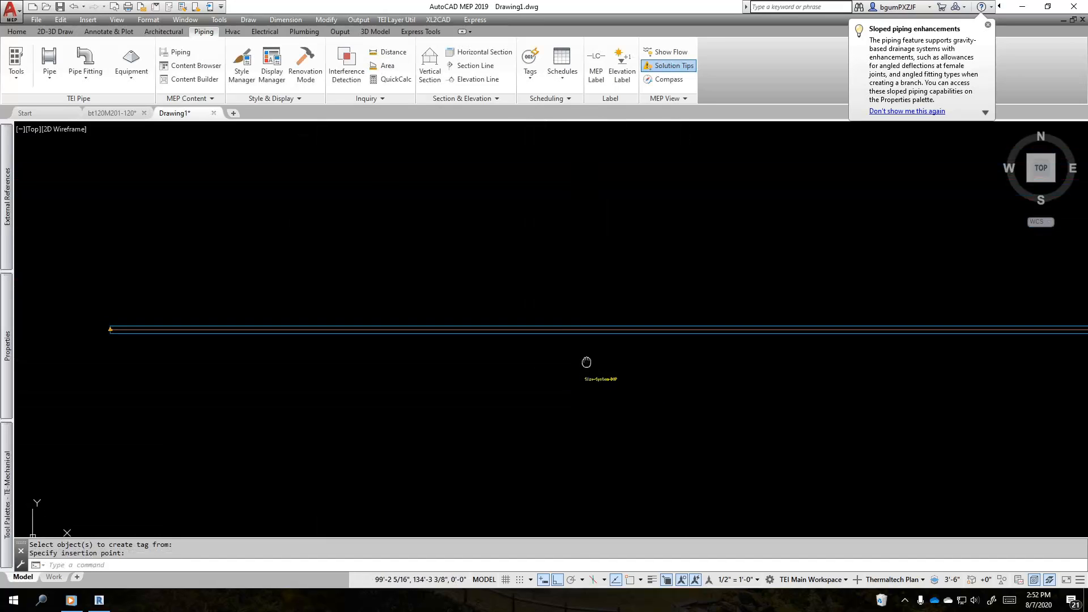
click(527, 76)
click(552, 163)
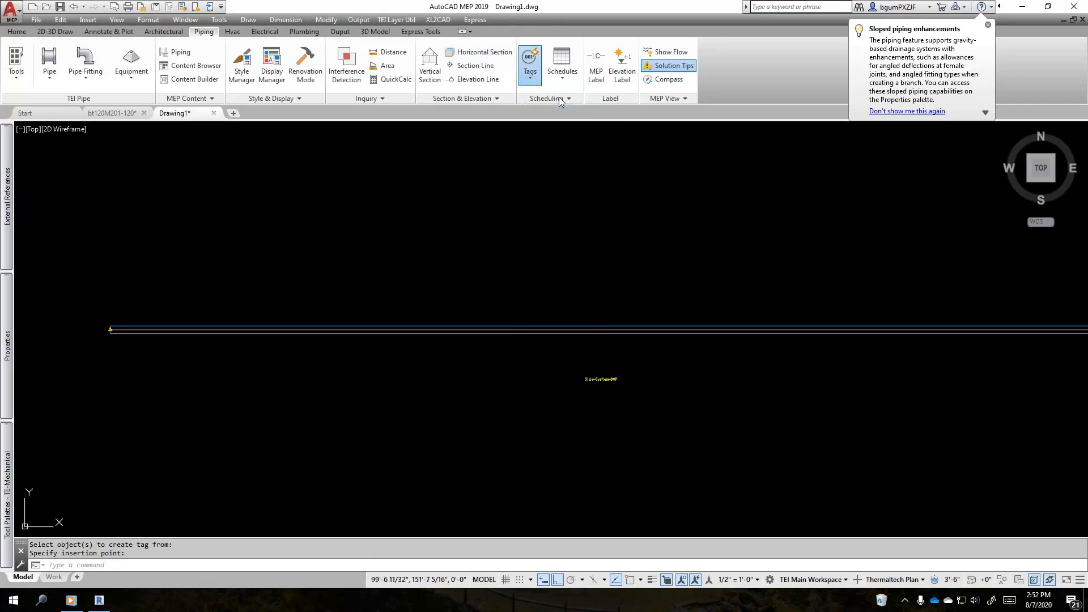
click(442, 331)
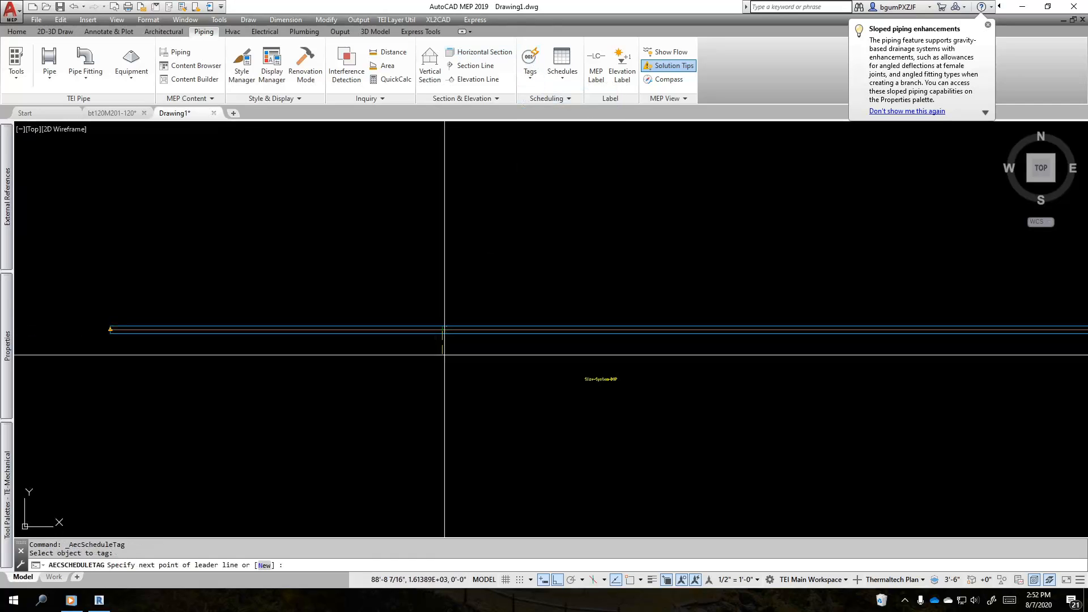
click(444, 385)
click(459, 385)
key(Return)
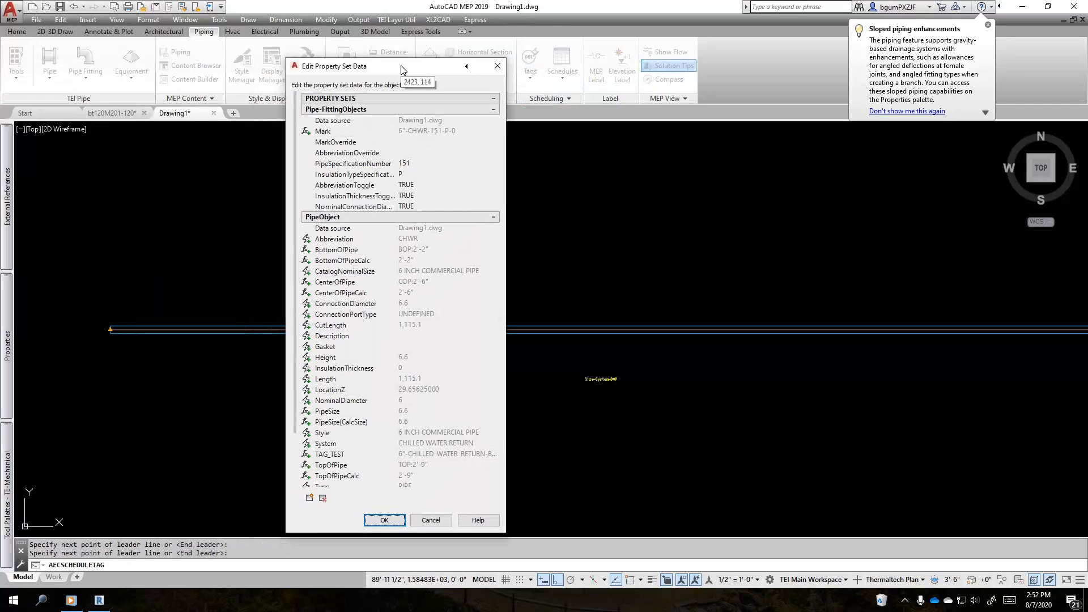
click(384, 518)
scroll(456, 393, up, 4)
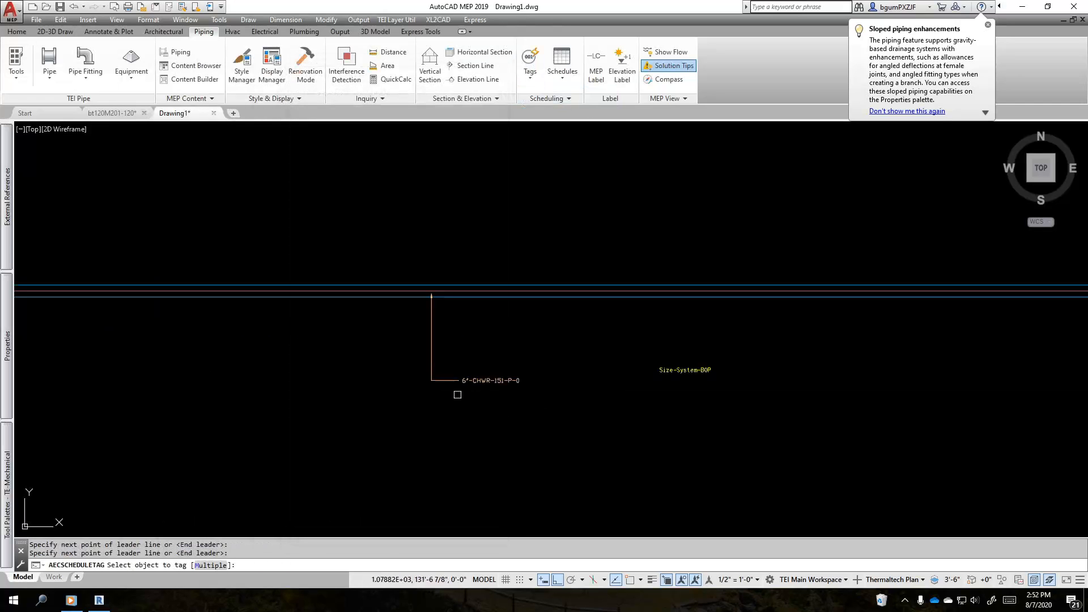
key(Escape)
key(Escape)
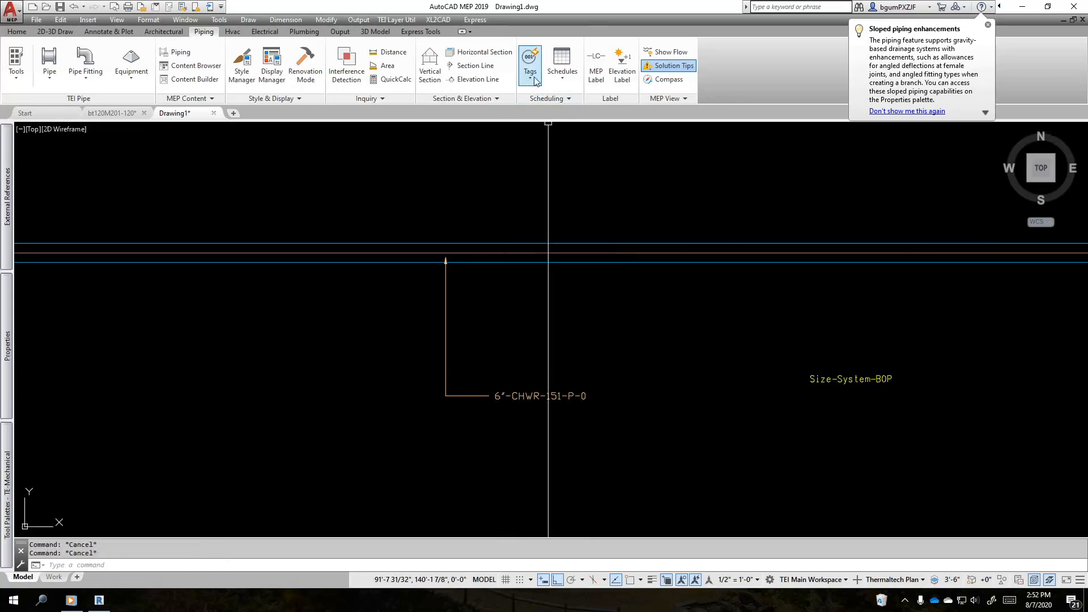
Step: Change the definition of the placed pipe tag to TEI_Tag
click(658, 380)
key(Escape)
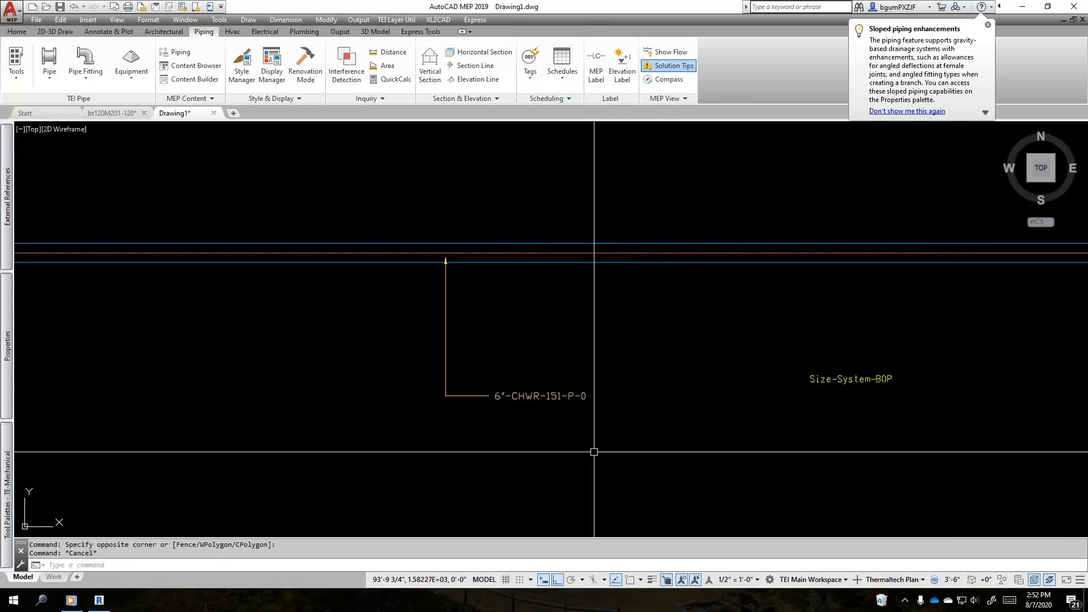
key(Escape)
click(542, 396)
click(512, 353)
click(511, 353)
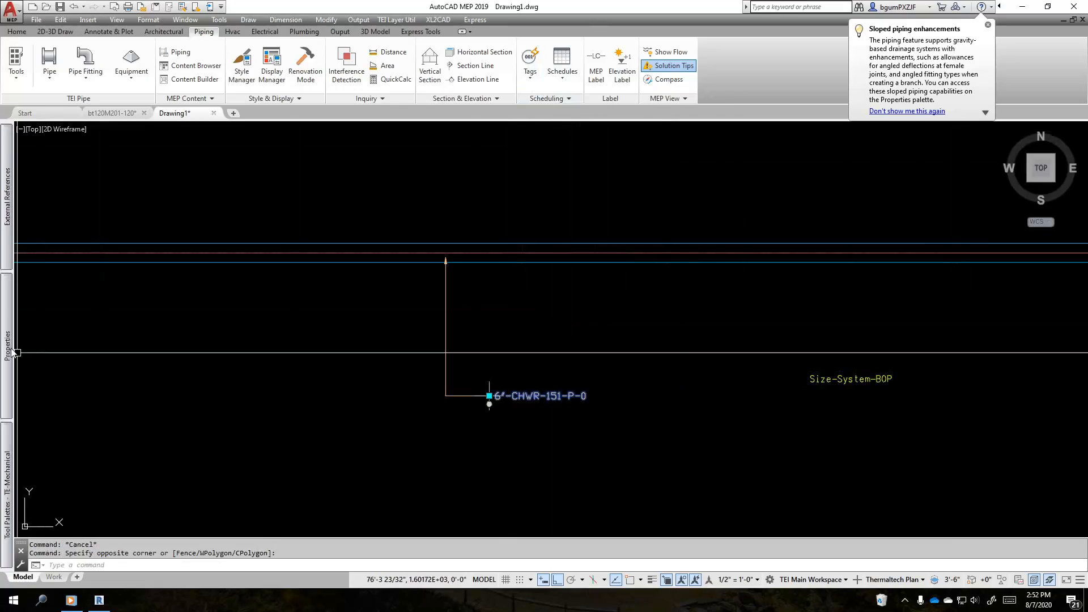
mouse_move(7, 346)
click(190, 198)
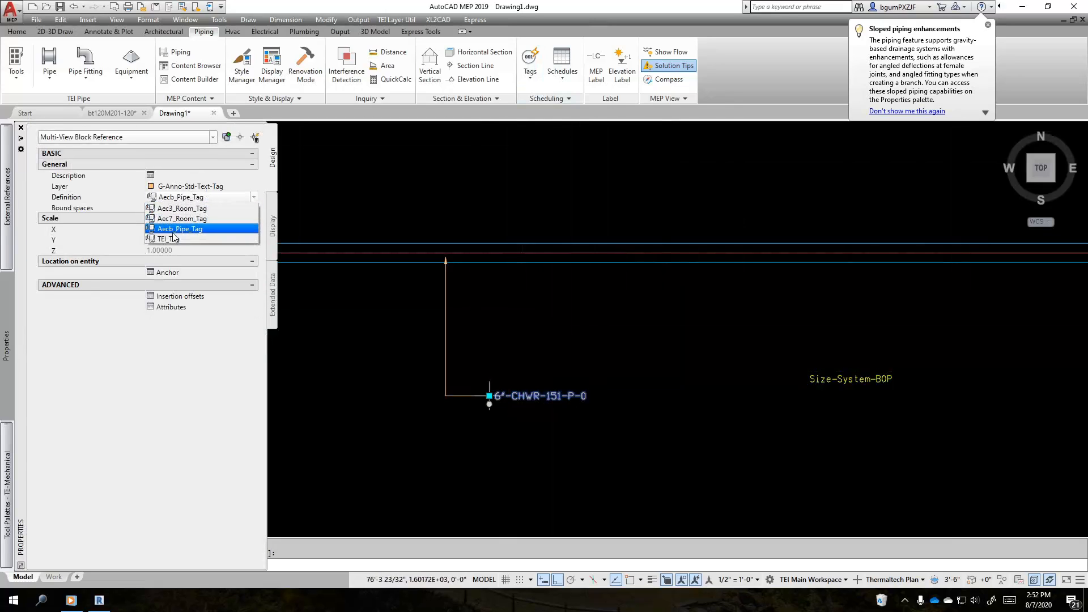
click(174, 239)
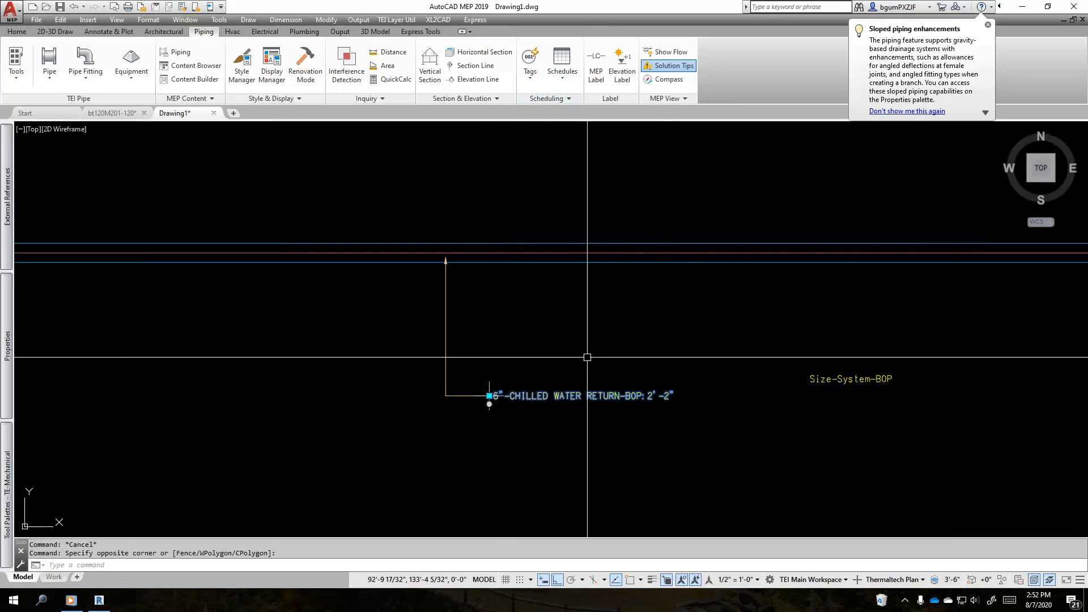
Step: Erase the leftover Size-System-BOP object beside the pipe tag
scroll(629, 440, up, 2)
scroll(629, 358, down, 6)
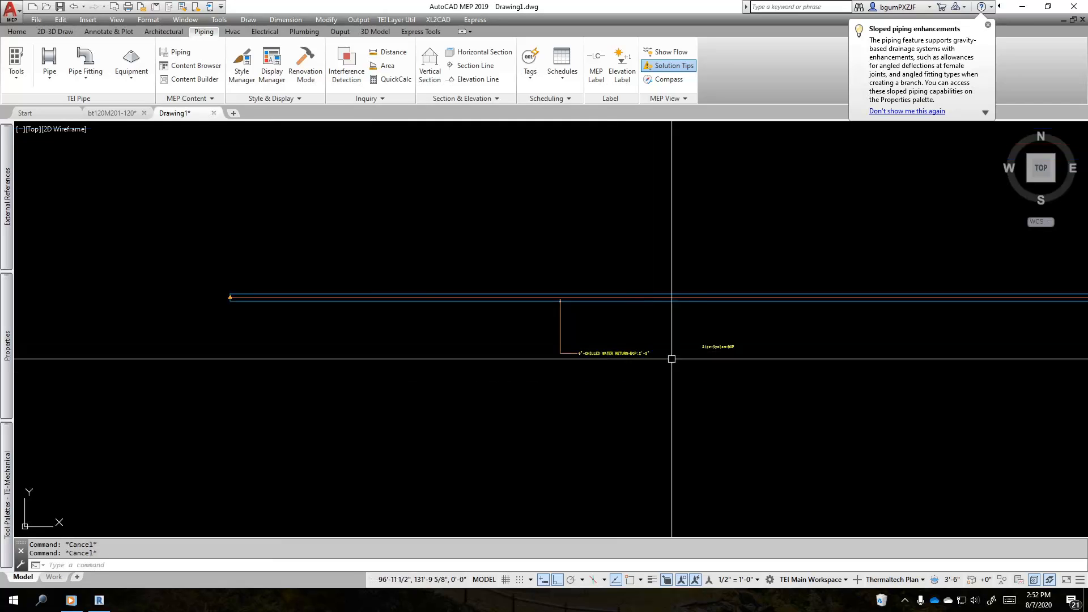
click(702, 390)
click(652, 364)
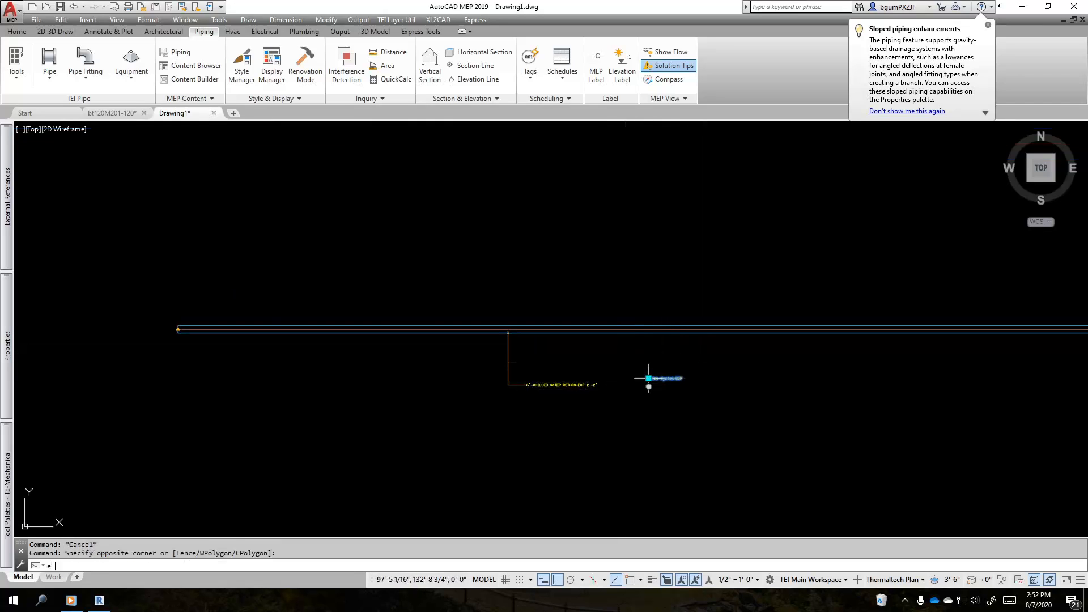
text(E)
key(Return)
Step: Inspect the finished pipe tag's text and leader below the pipe
scroll(589, 369, up, 6)
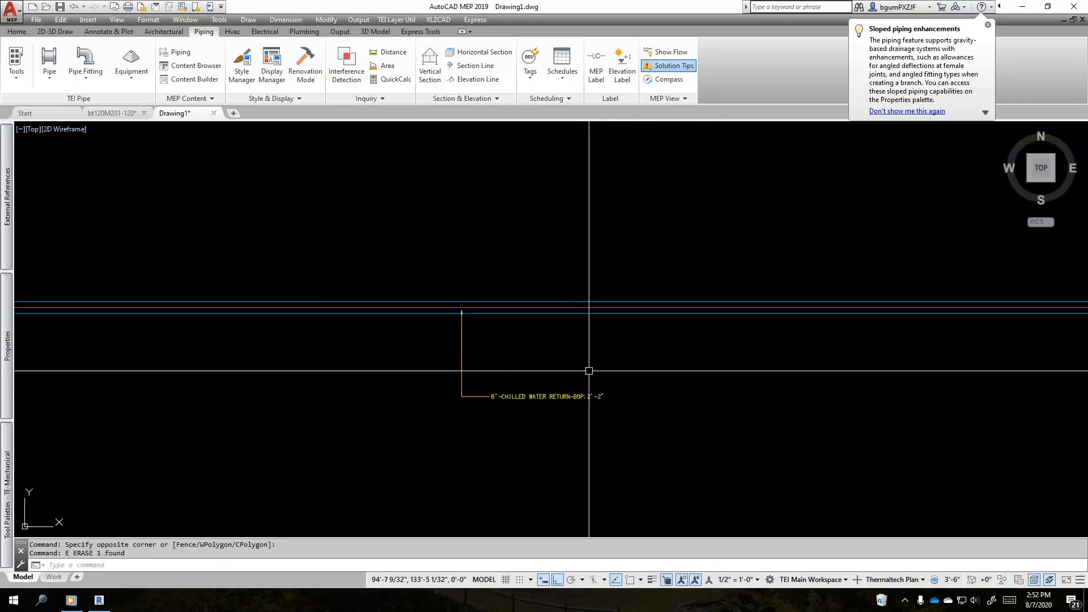
scroll(624, 296, down, 4)
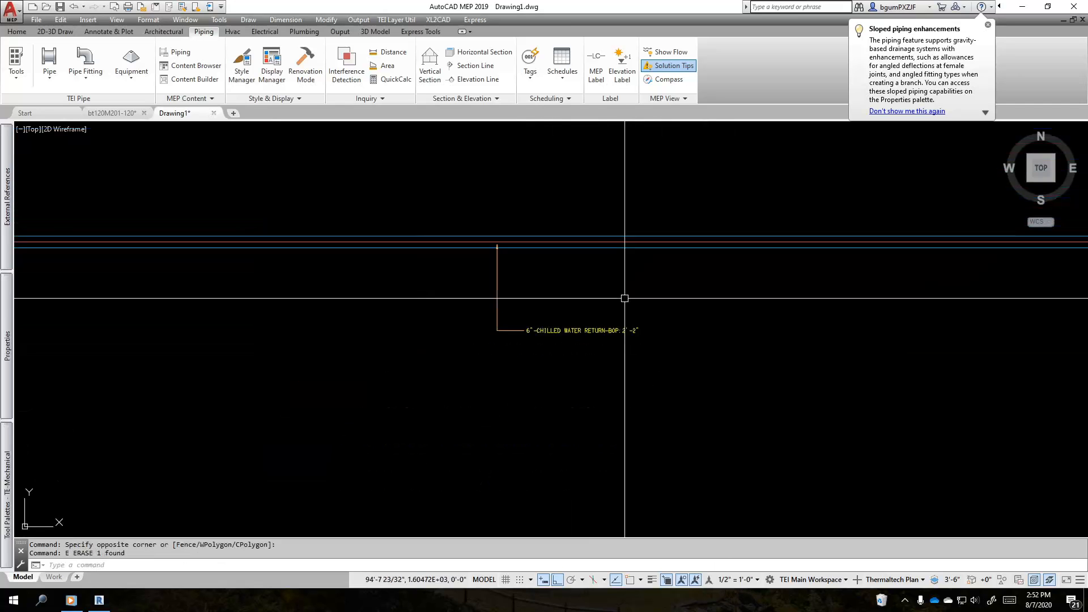
click(602, 367)
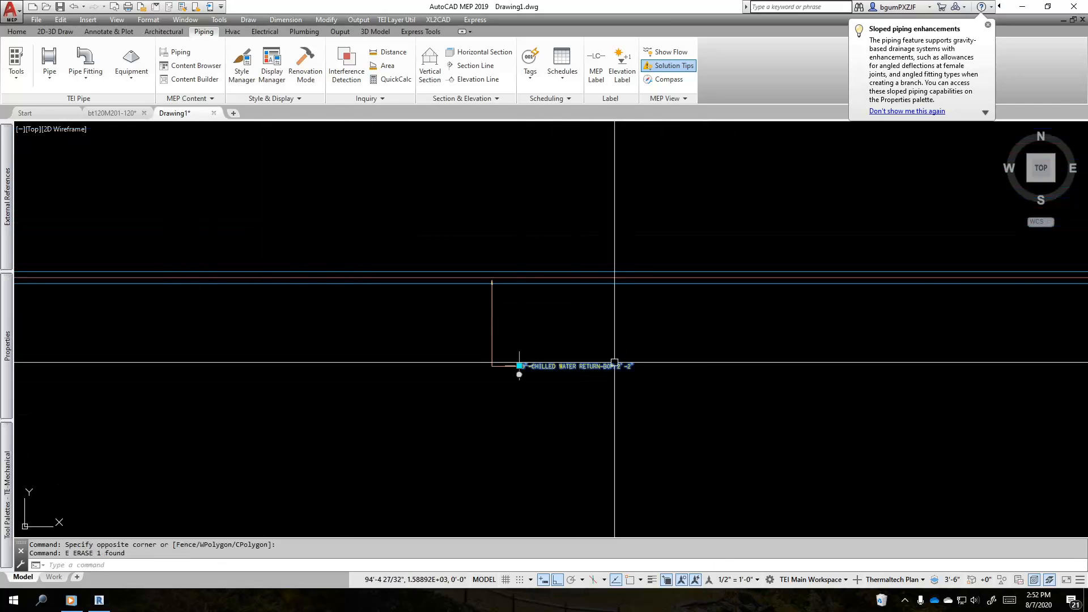
mouse_move(604, 367)
mouse_down()
mouse_move(361, 437)
mouse_move(6, 451)
mouse_move(29, 461)
mouse_move(622, 363)
mouse_move(598, 366)
mouse_up()
click(572, 398)
key(Escape)
key(Escape)
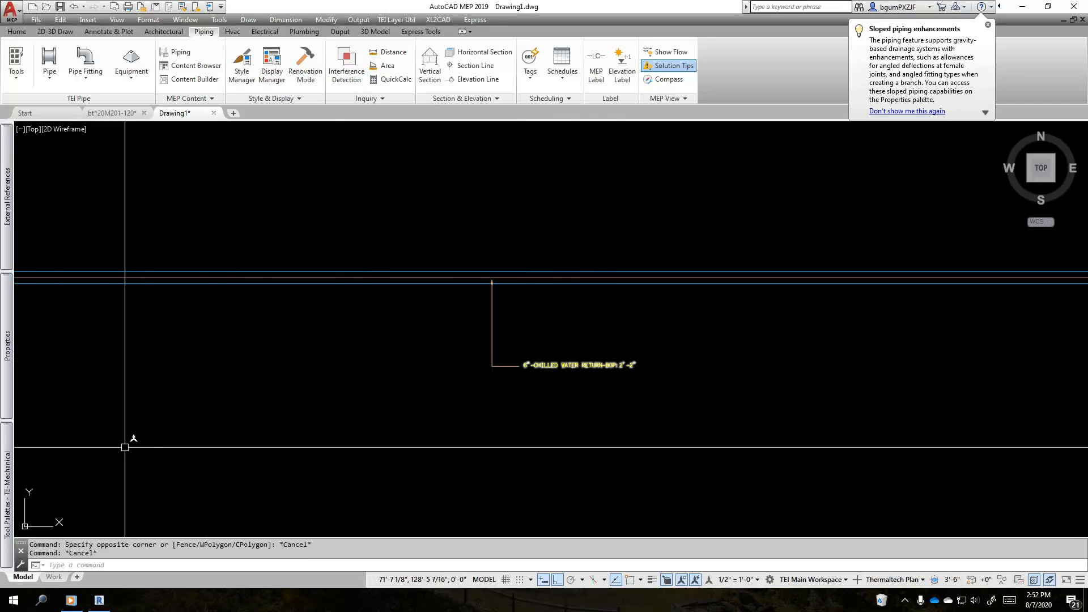
Step: Look through the pipe specialties symbols in the TE-Mechanical tool palettes
mouse_move(7, 472)
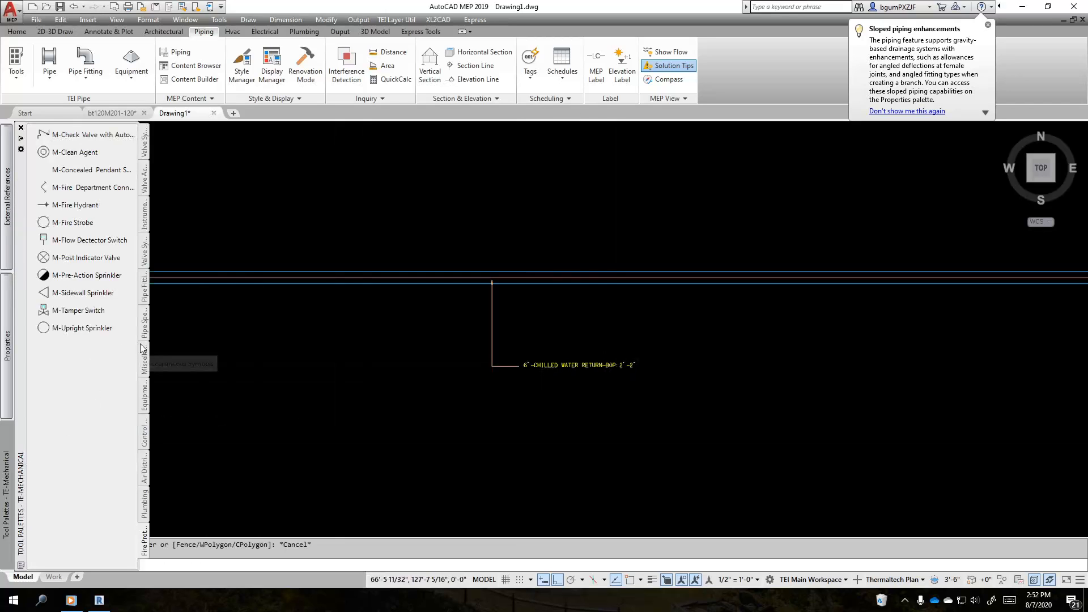
click(144, 323)
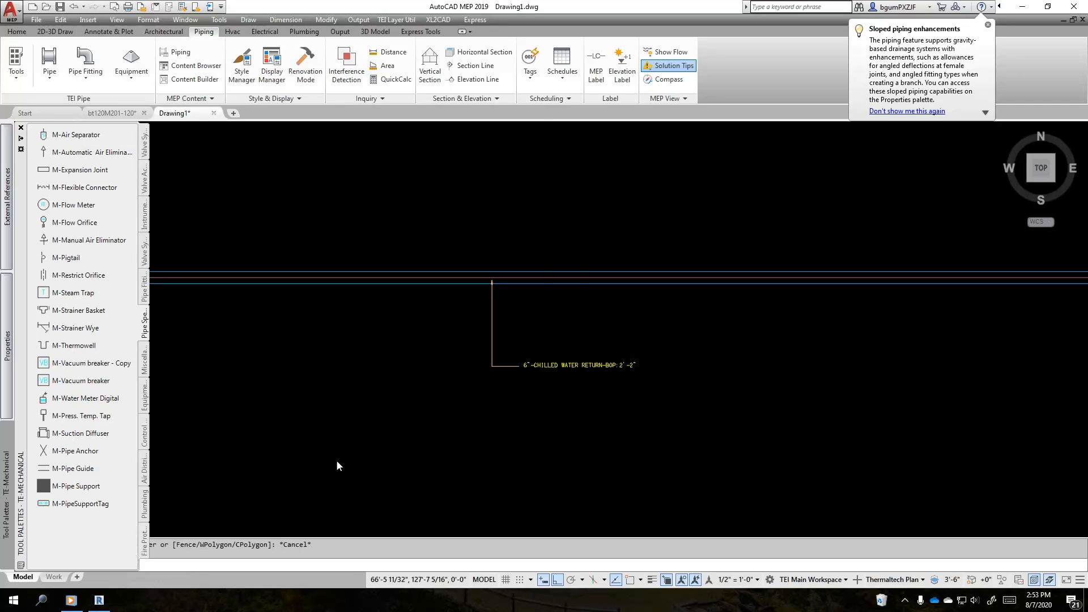
key(Escape)
key(Escape)
click(609, 383)
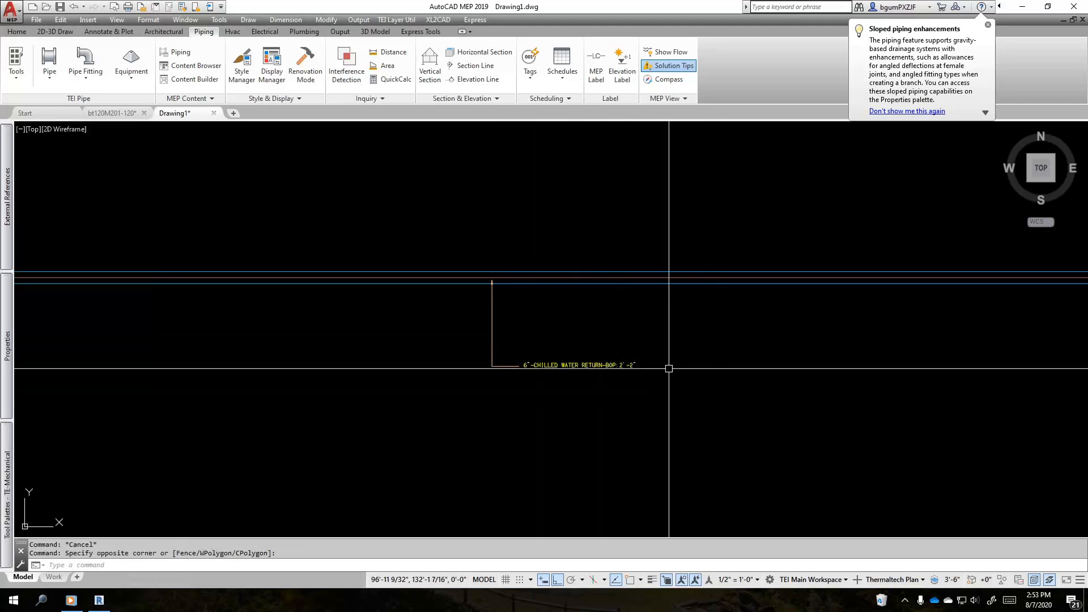
Step: Add a multiline text reading asdfasdf in the empty area beside the pipe tag
scroll(663, 372, up, 3)
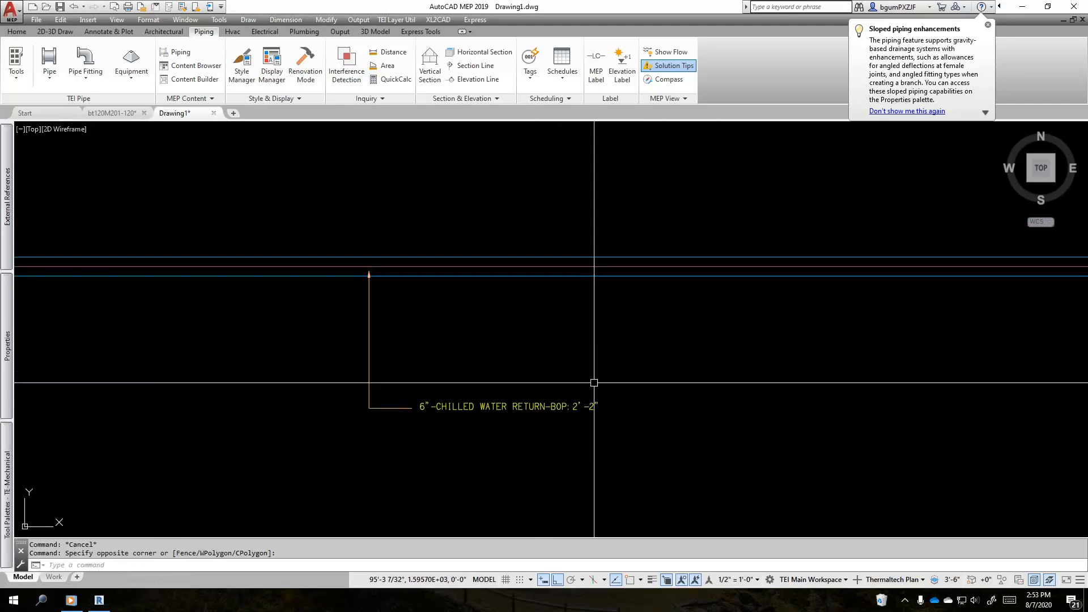
middle_drag(628, 401, 583, 348)
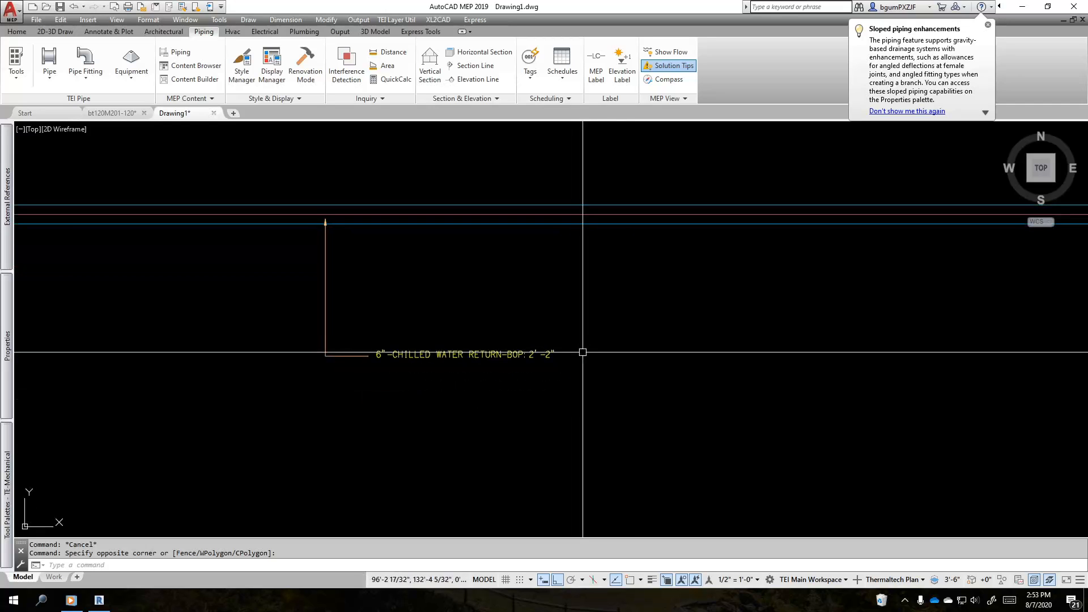
scroll(583, 351, down, 1)
scroll(655, 396, up, 1)
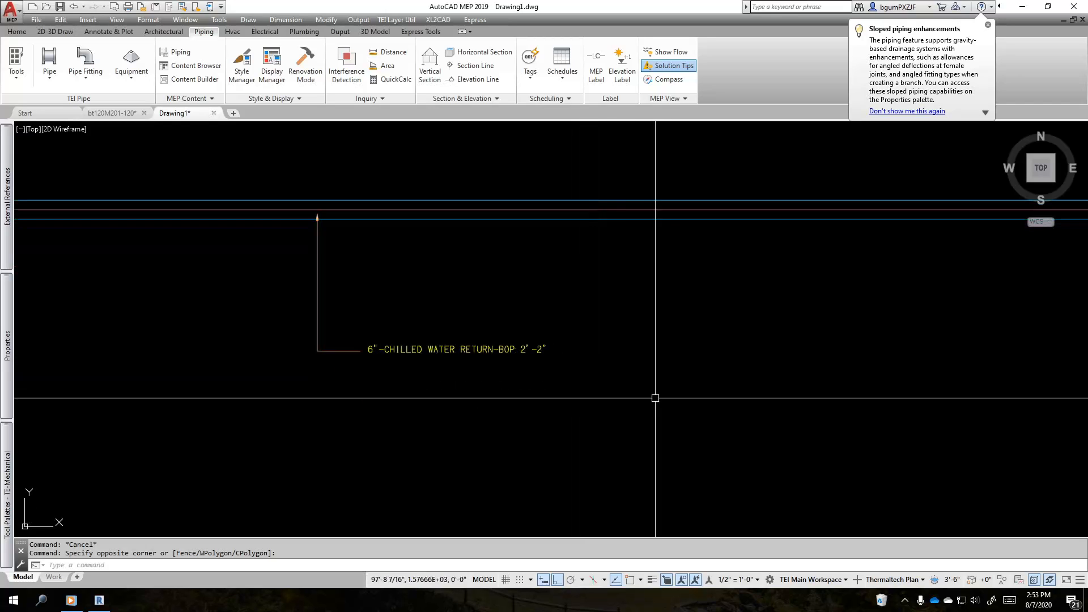
key(BackSpace)
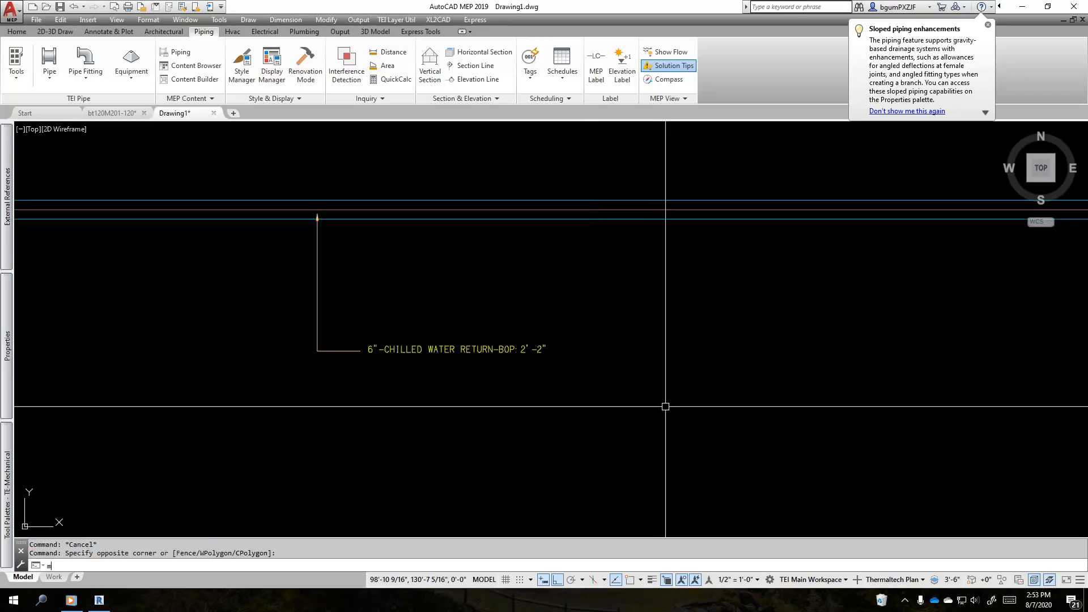
key(Return)
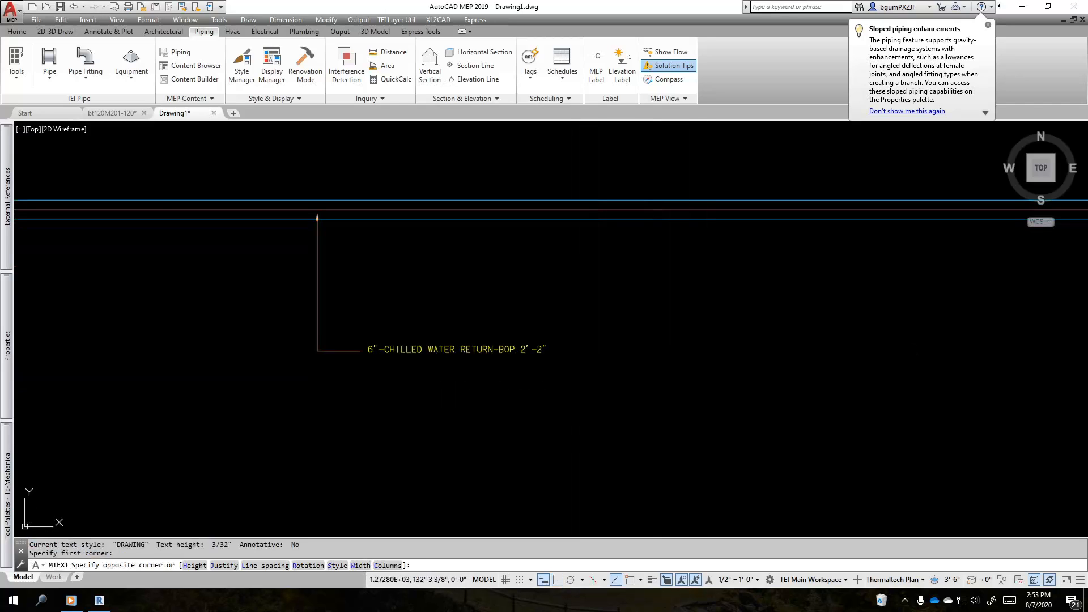
click(672, 425)
click(717, 400)
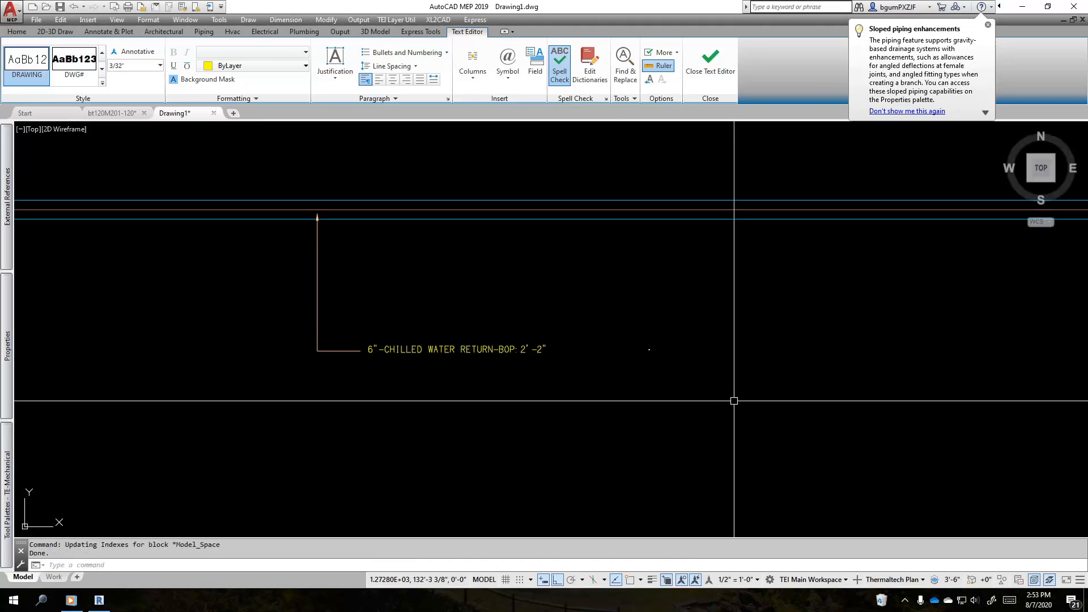
key(Escape)
Step: Copy the asdfasdf text twice straight down to form a stack of three evenly spaced lines
scroll(652, 351, up, 10)
middle_drag(652, 351, 469, 357)
scroll(430, 363, up, 4)
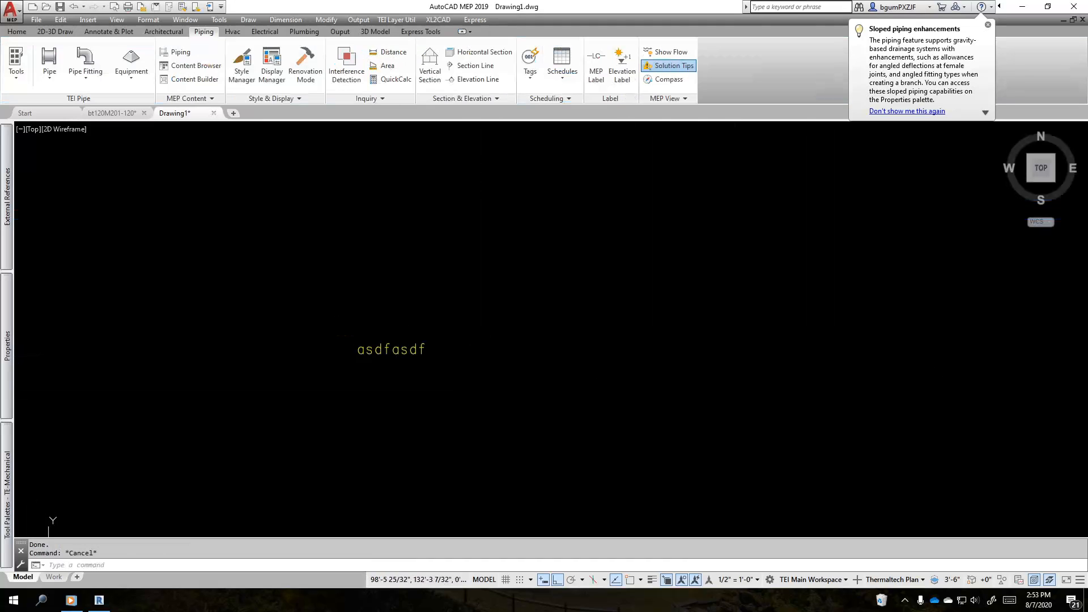
click(363, 323)
text(co)
key(space)
click(567, 304)
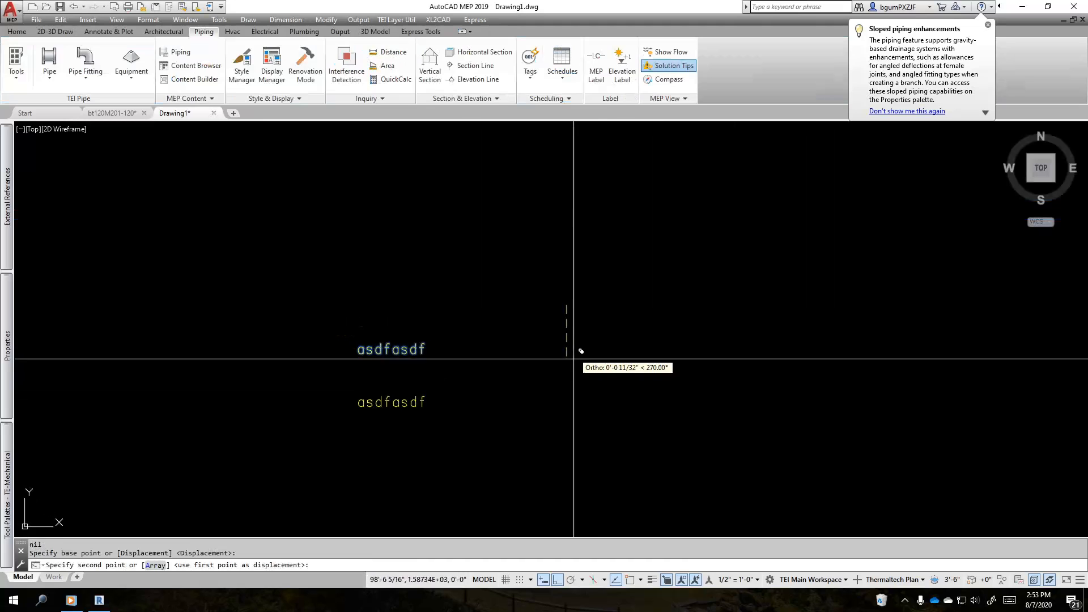
click(567, 324)
click(566, 343)
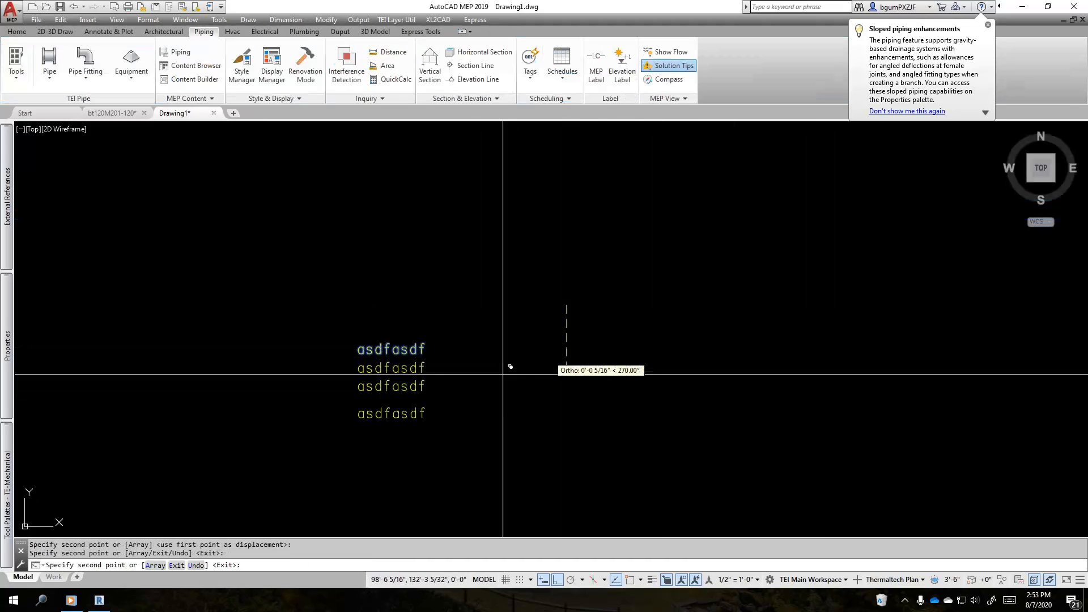
key(space)
middle_drag(443, 374, 590, 410)
click(595, 445)
click(485, 320)
click(485, 320)
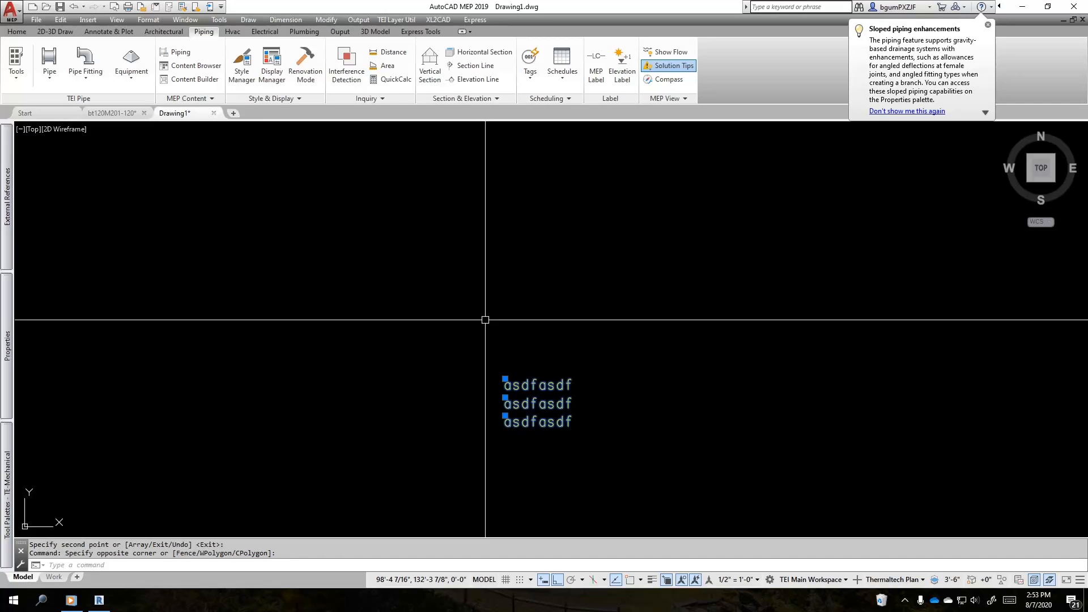
click(442, 347)
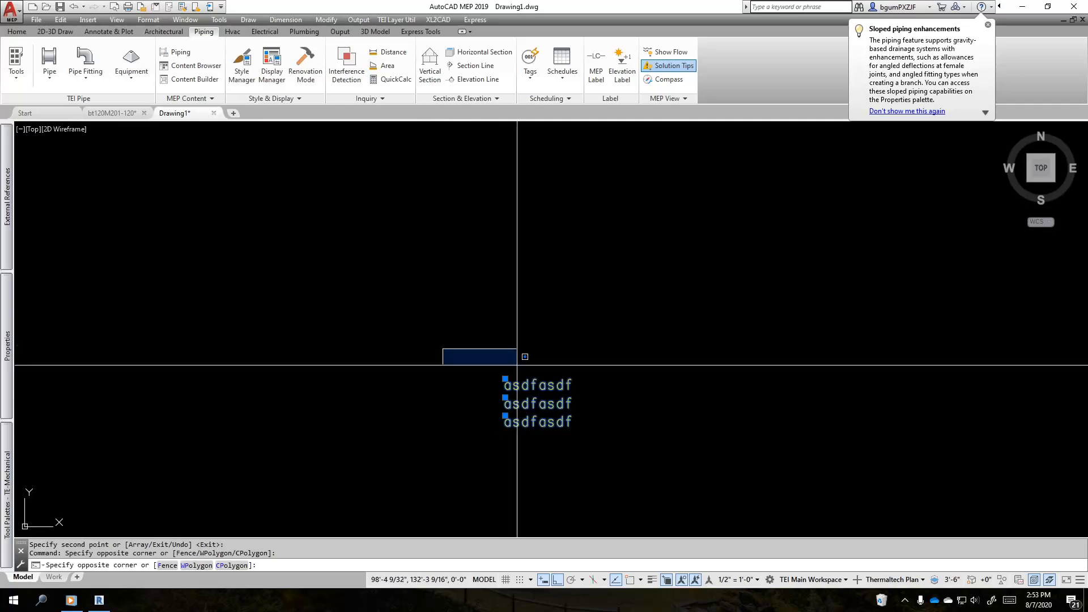
click(670, 389)
key(Escape)
key(Escape)
Step: Run DEFINETAG on the three stacked asdfasdf texts to review their label rows, and close the definition without creating a tag
text(d)
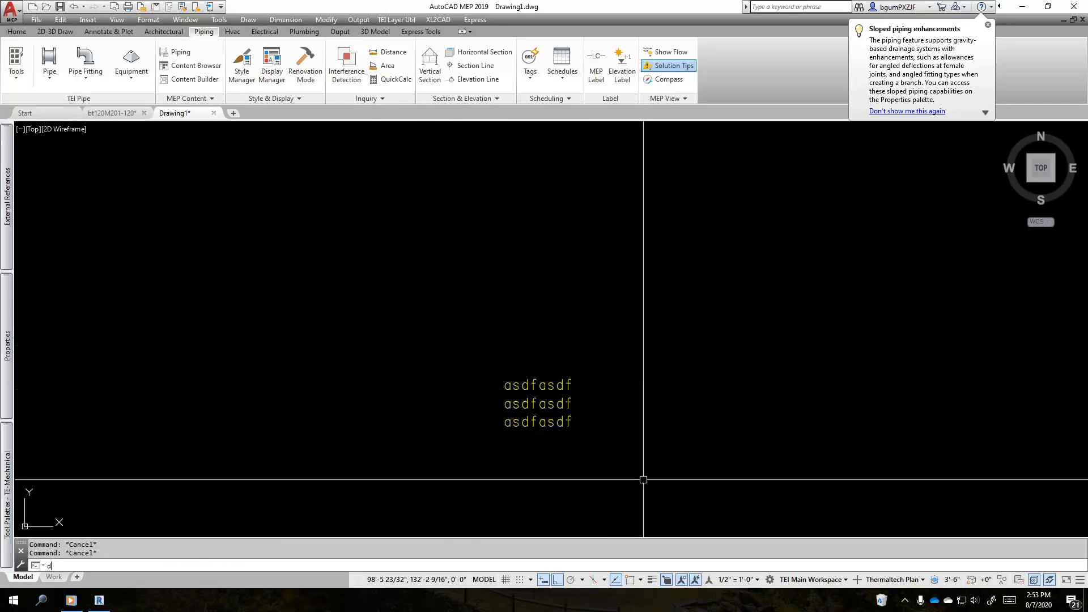
text(efinetag)
key(Return)
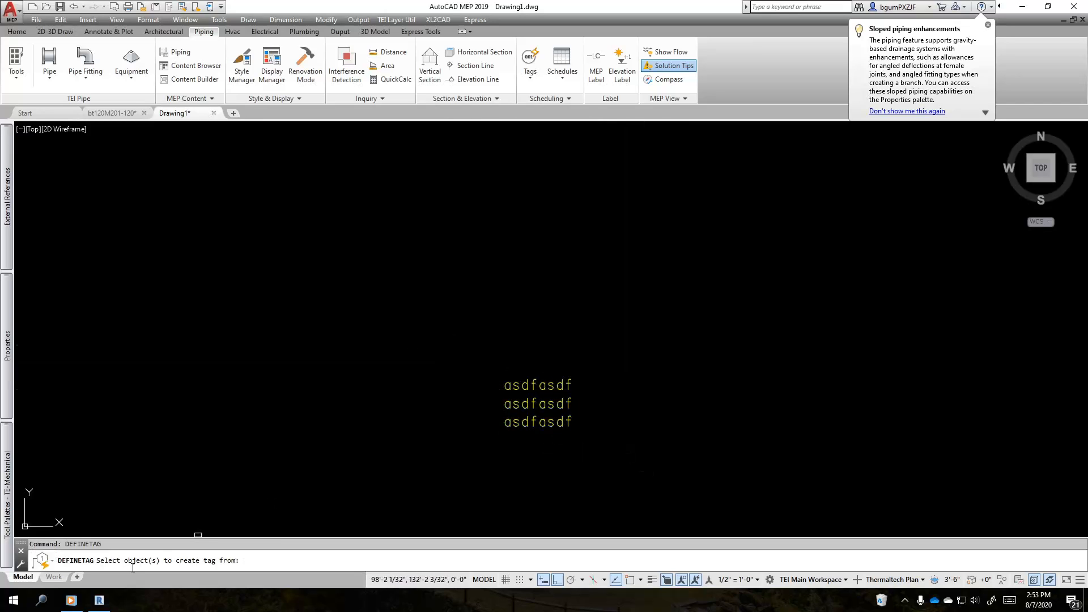
click(544, 461)
click(481, 337)
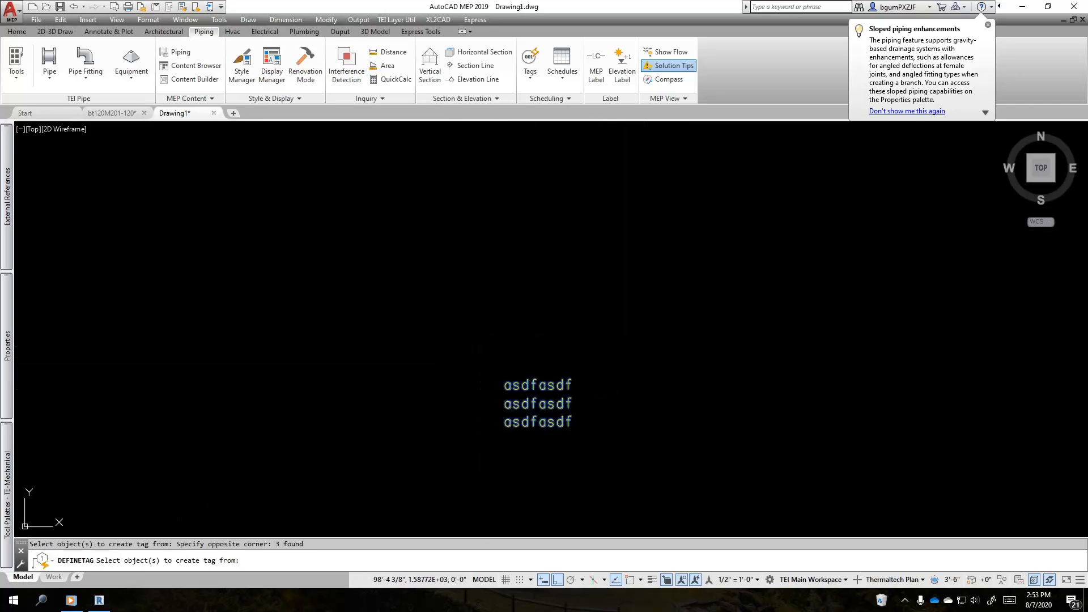
key(Return)
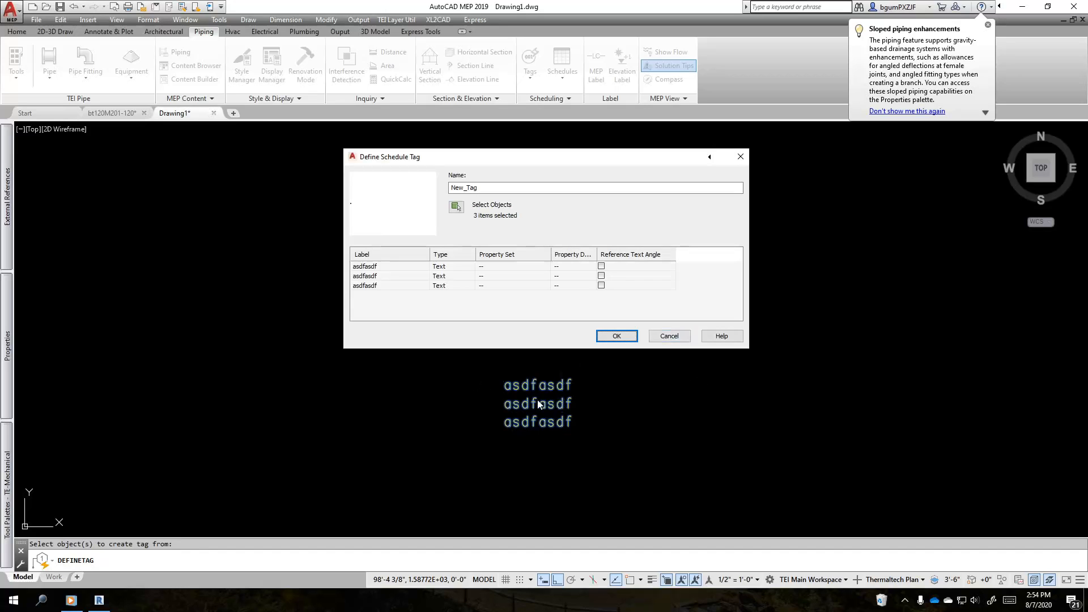
click(669, 338)
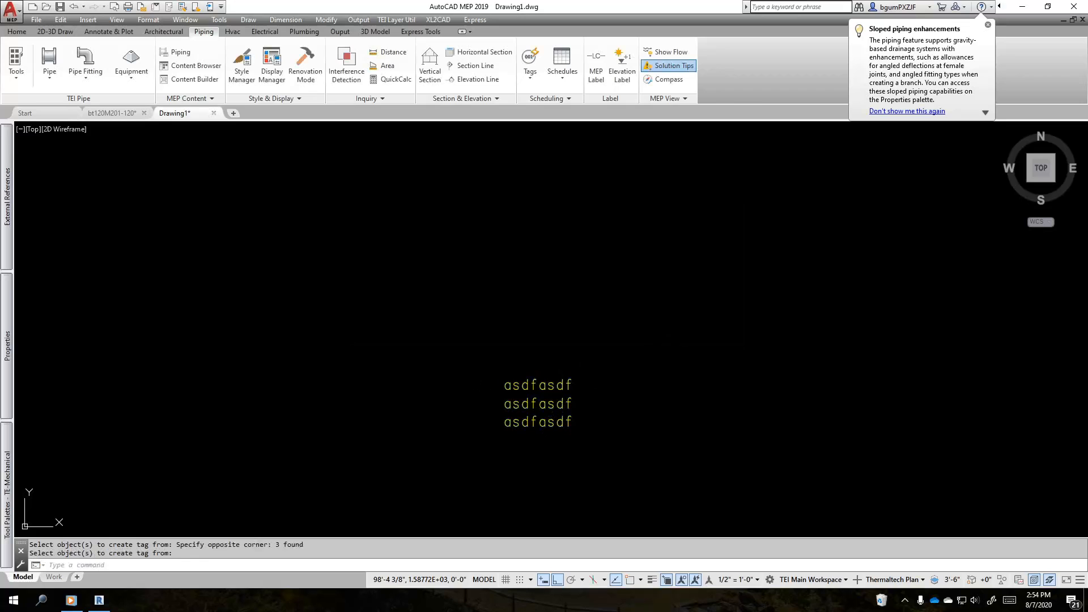
Step: Examine the pipe tag and its leader in comparison with the three stacked sample texts
scroll(646, 357, down, 6)
scroll(753, 375, down, 6)
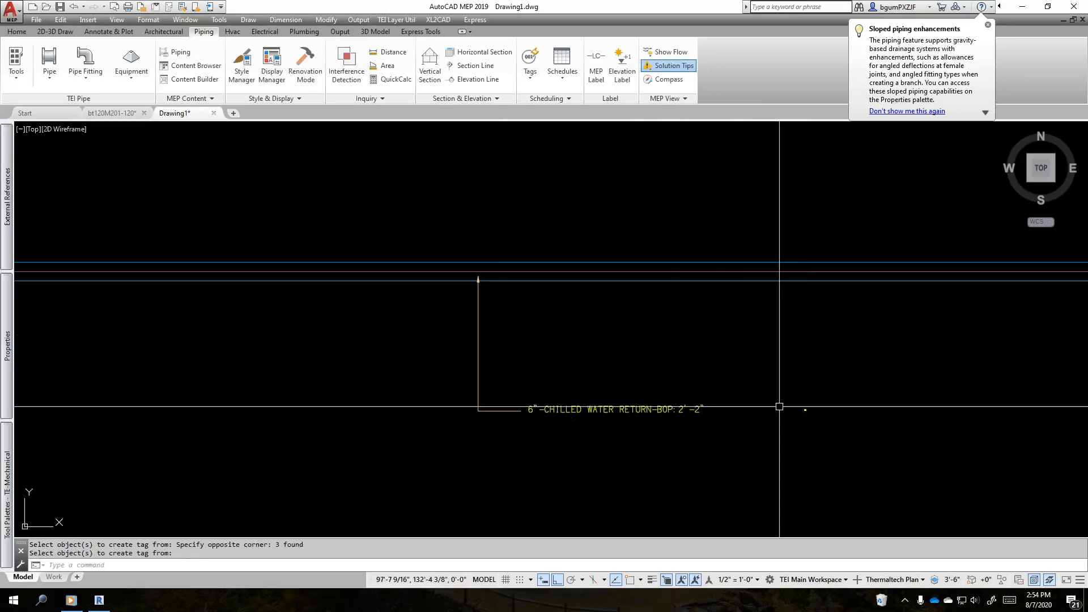
click(496, 371)
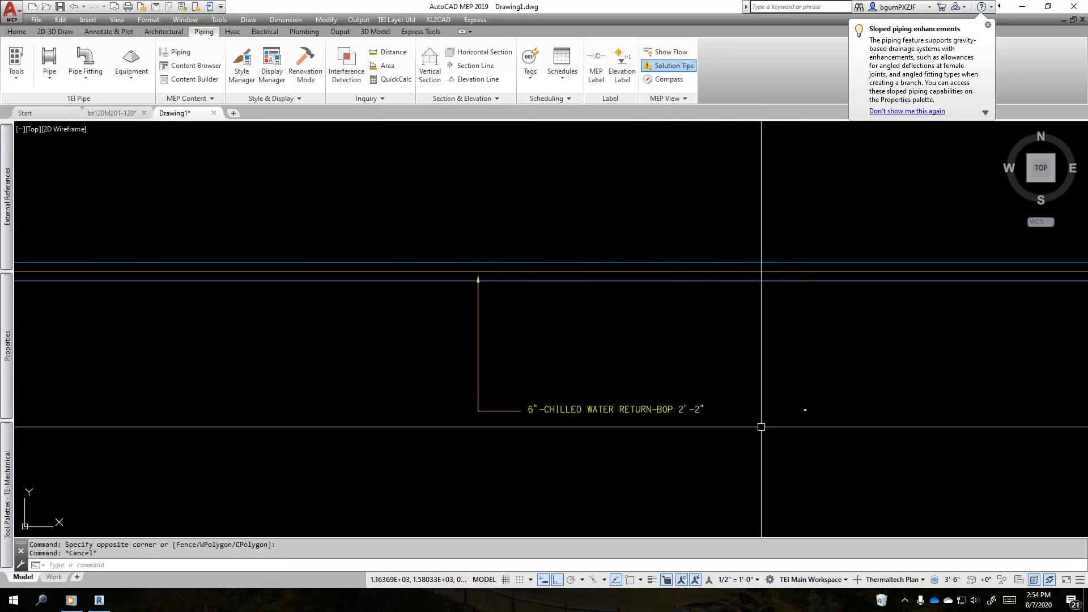
key(Escape)
key(Escape)
scroll(651, 411, up, 5)
scroll(516, 214, up, 6)
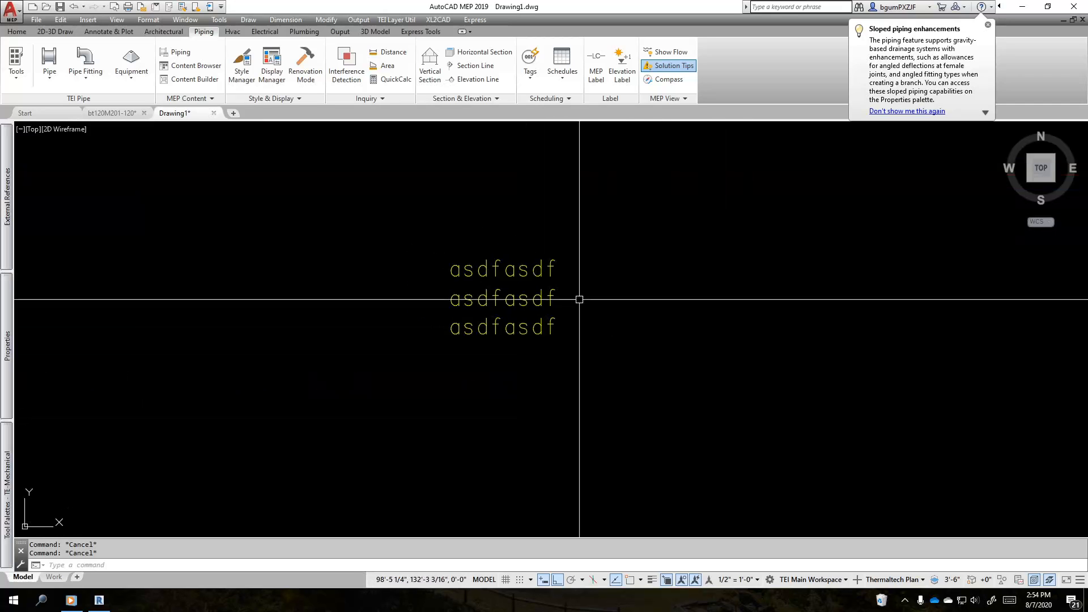
scroll(580, 299, down, 2)
middle_drag(602, 303, 737, 335)
scroll(648, 346, down, 8)
middle_drag(574, 359, 864, 325)
scroll(839, 327, down, 4)
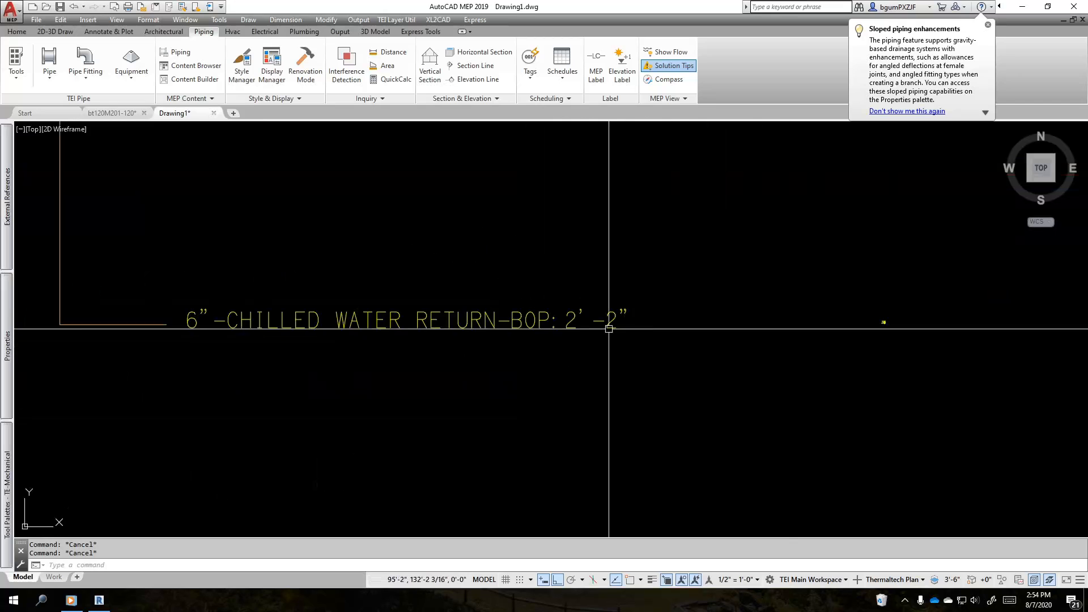
middle_drag(568, 322, 695, 406)
scroll(621, 407, down, 2)
middle_drag(623, 405, 614, 343)
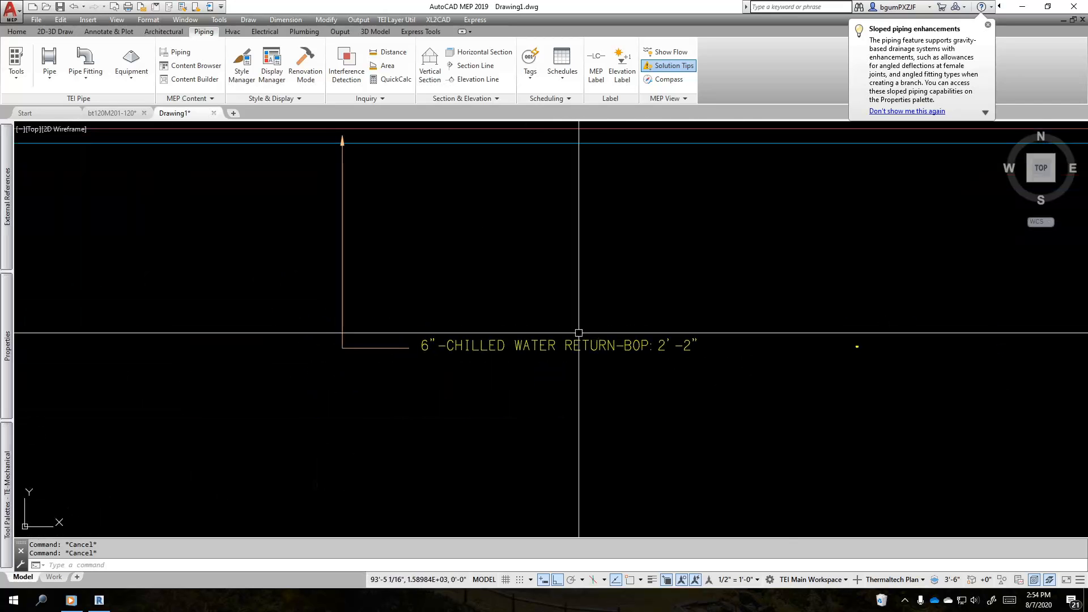
Step: Review the pipe tag's definition and its referenced Pipe-FittingObjects and PipeObject property sets, and clear the selection
click(711, 421)
click(680, 386)
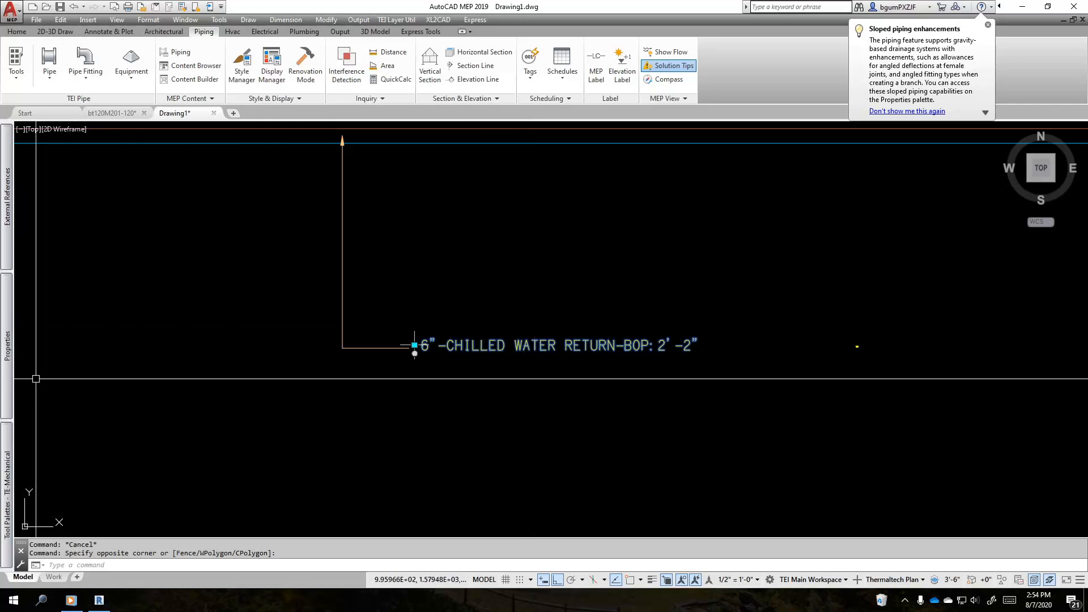
mouse_move(5, 376)
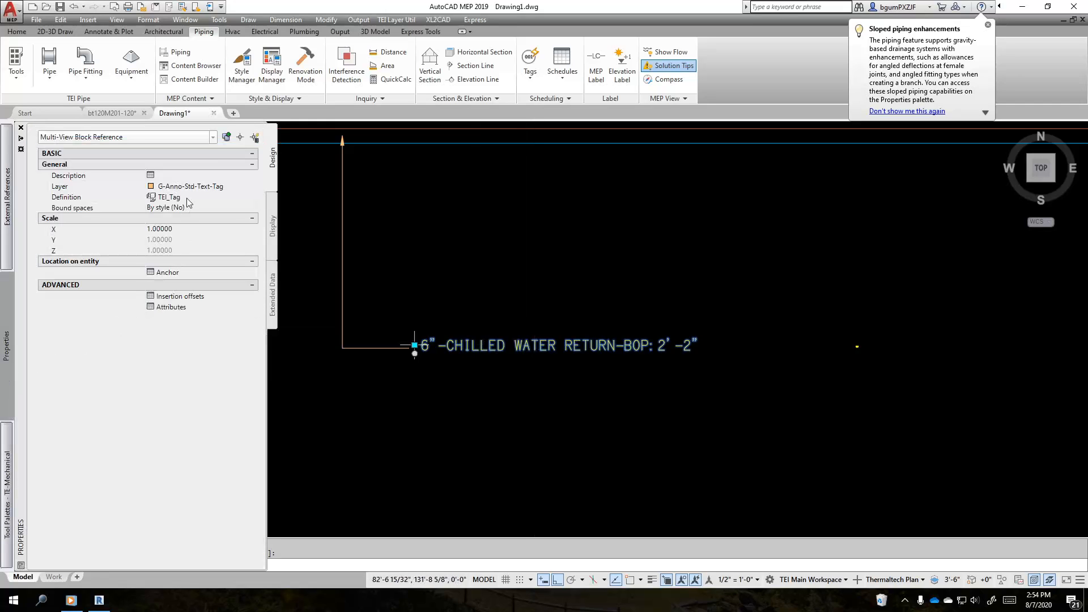
click(273, 307)
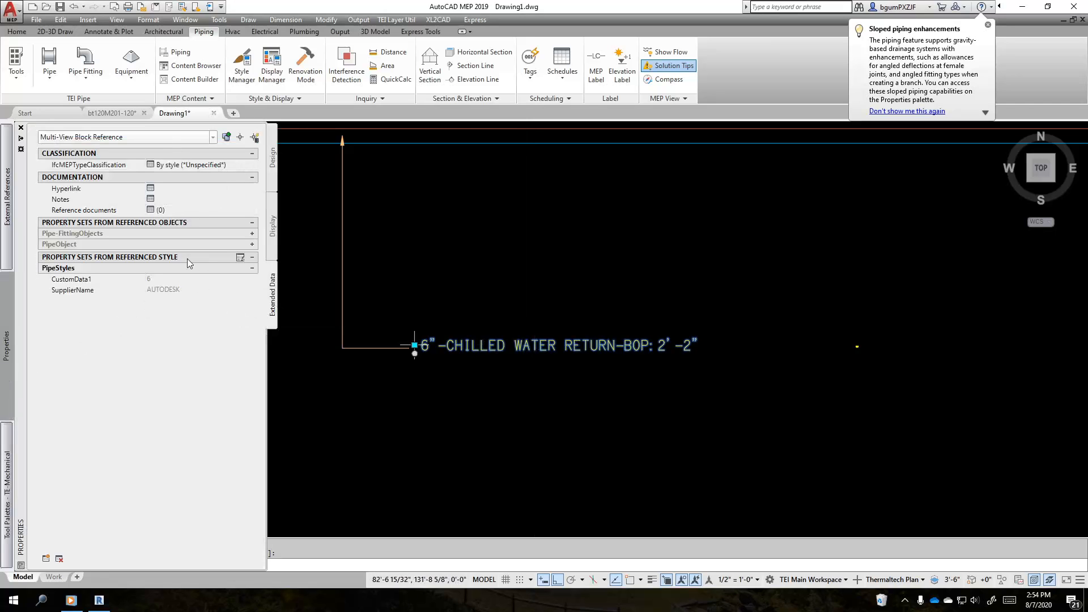
click(252, 244)
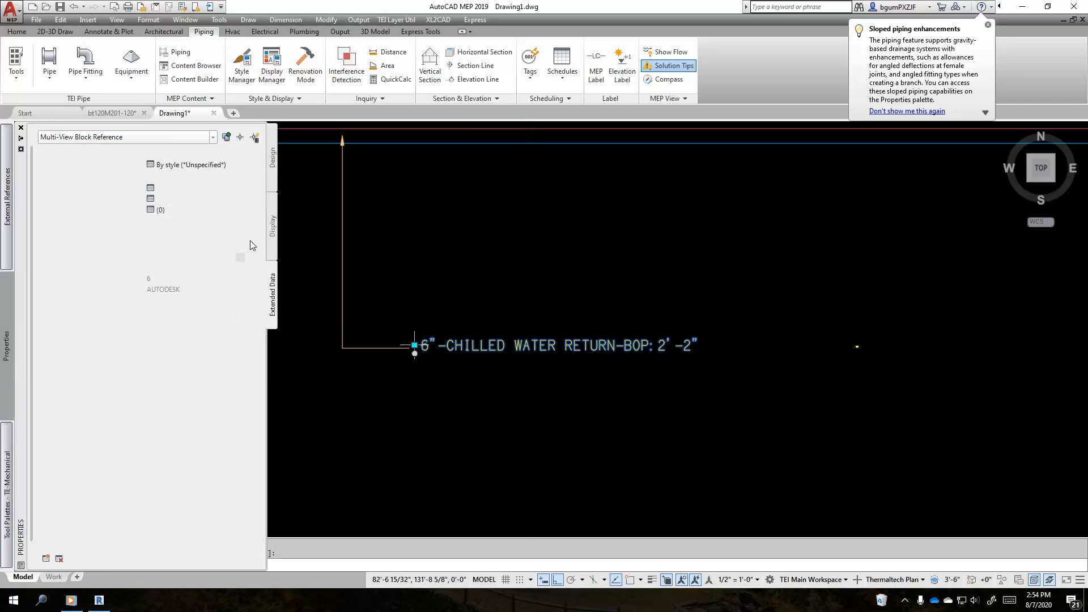
click(252, 236)
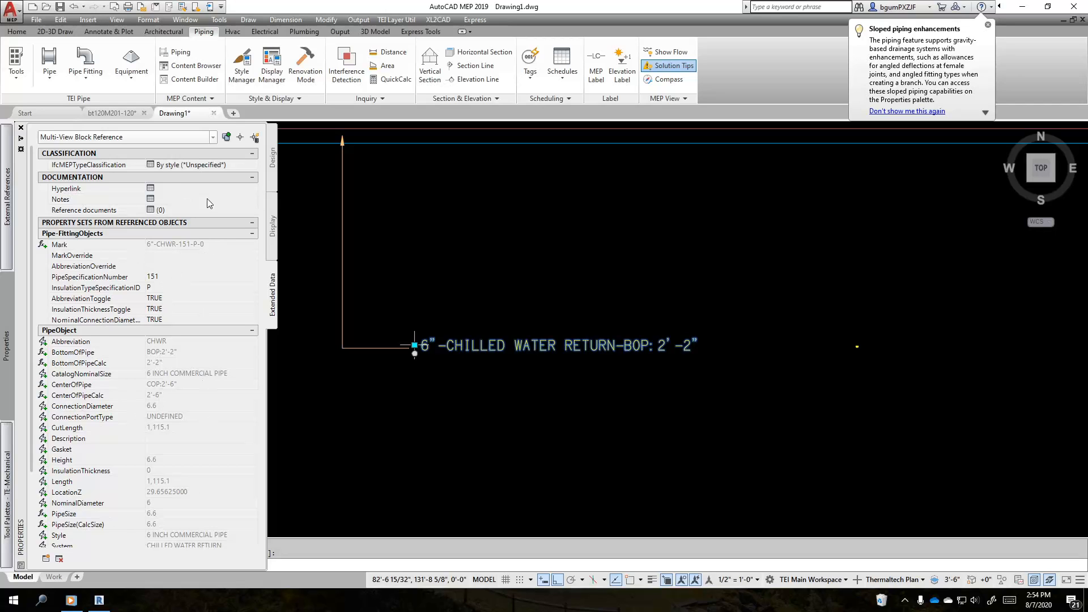
key(Escape)
key(Escape)
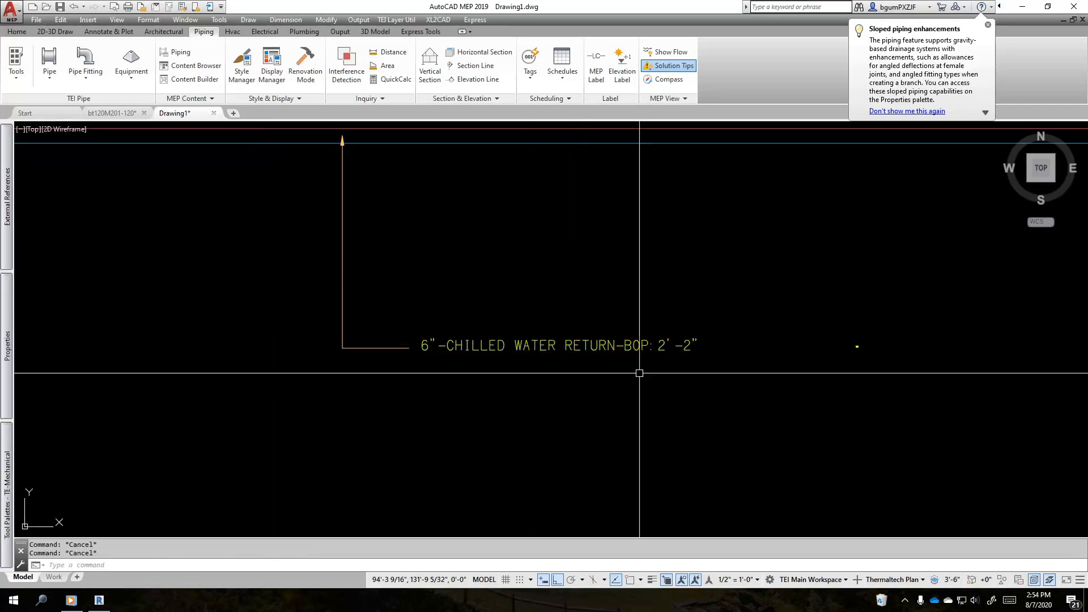
click(383, 302)
click(782, 376)
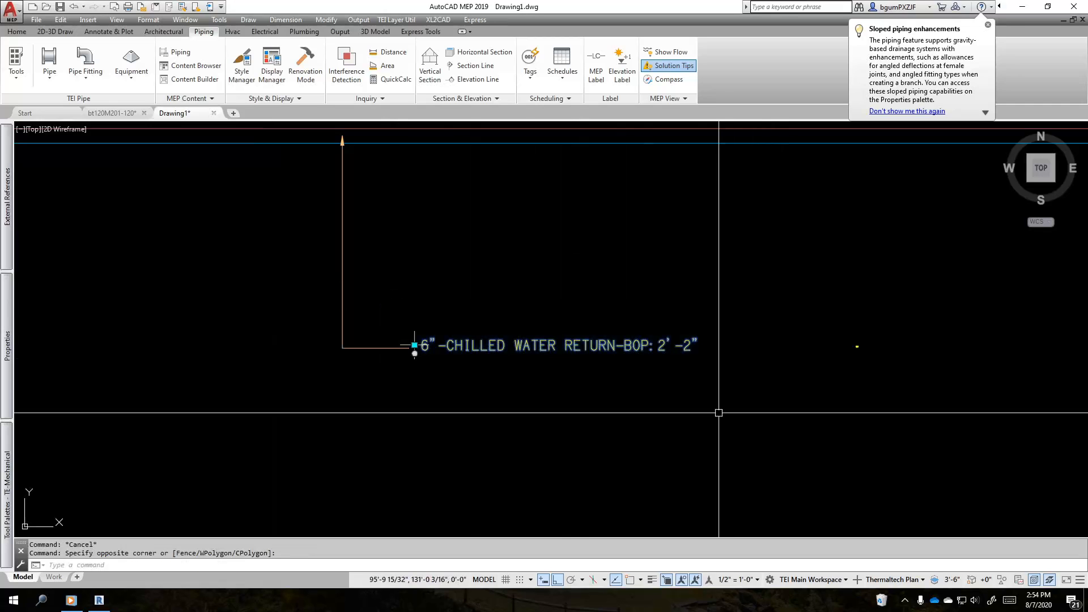
middle_drag(718, 413, 704, 371)
key(Escape)
key(Escape)
middle_drag(666, 408, 673, 393)
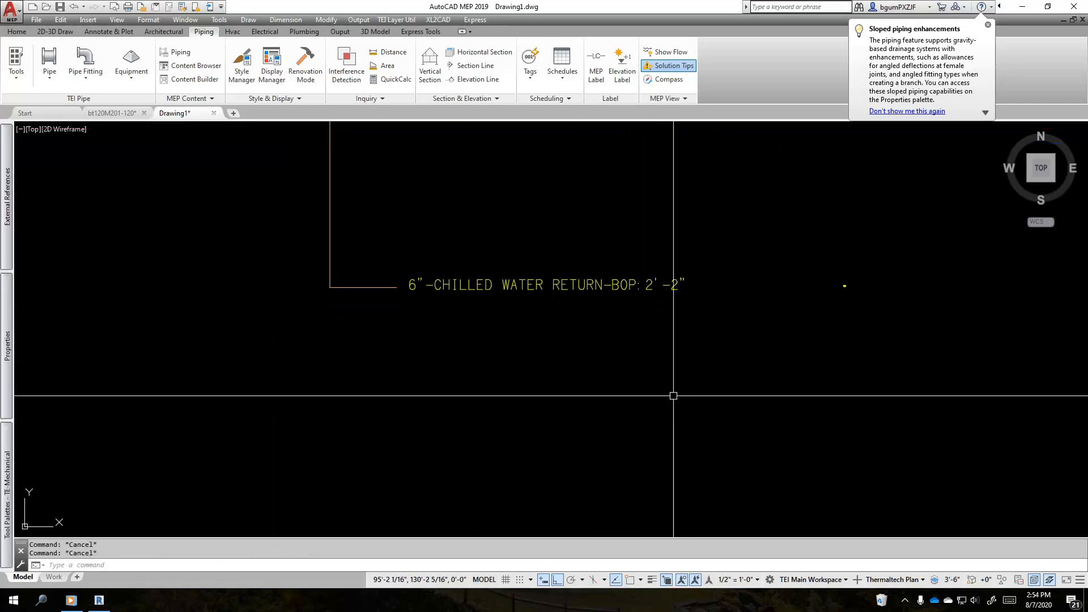
key(Escape)
Step: Review the view blocks of the TEI_Tag multi-view block definition in Style Manager and leave without changes
click(242, 65)
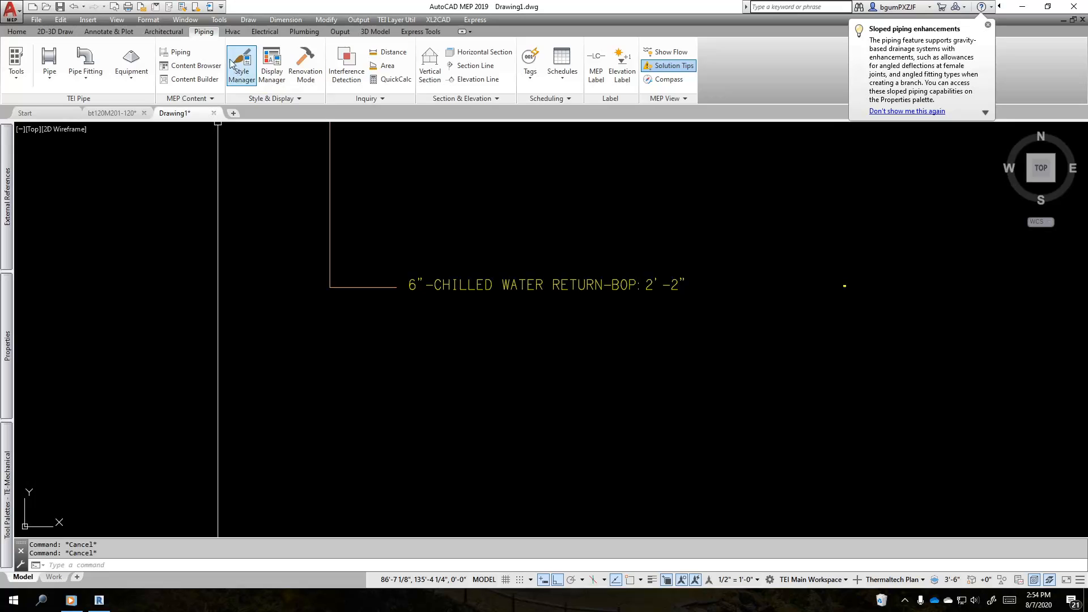
drag(480, 98, 565, 102)
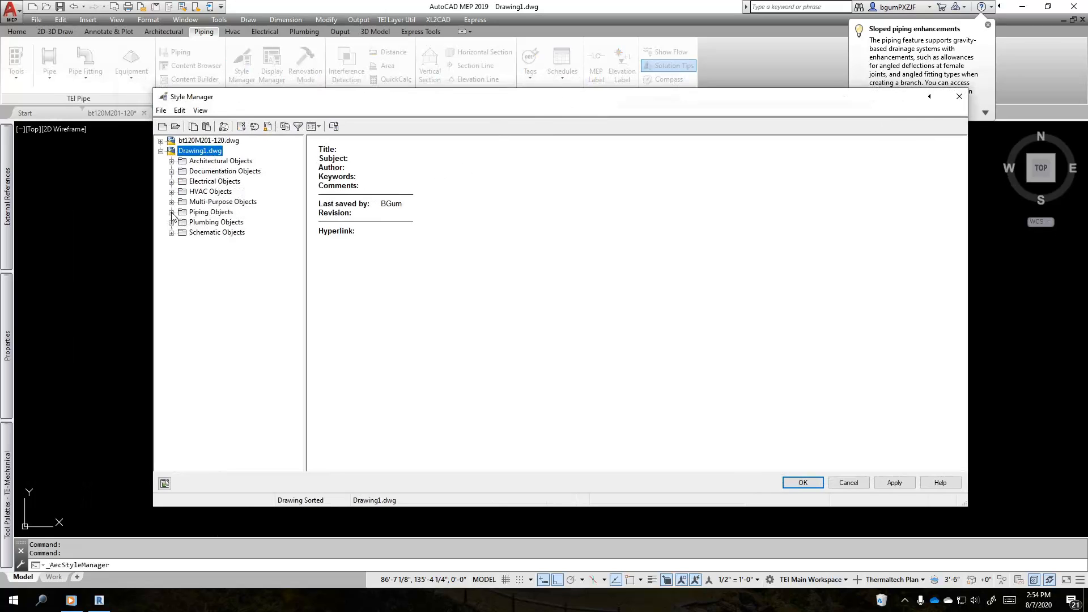
click(172, 172)
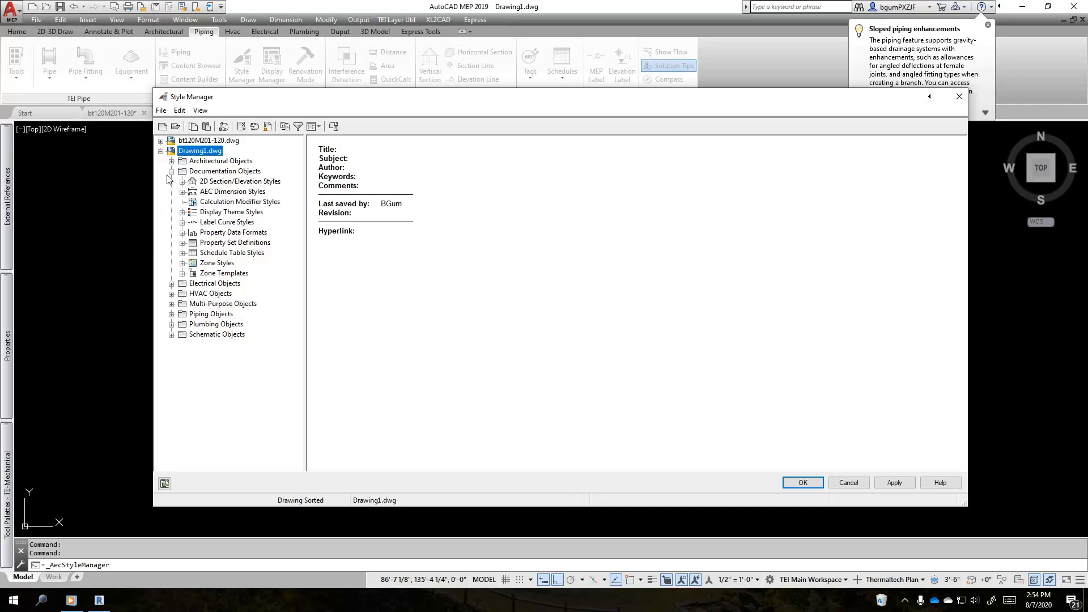
click(172, 171)
click(172, 203)
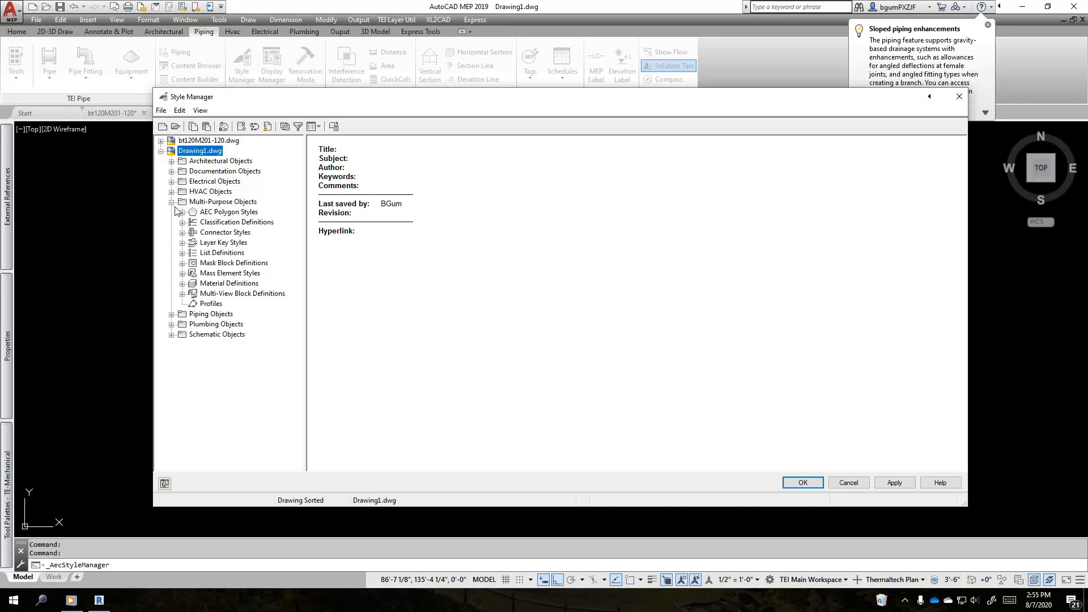
click(182, 294)
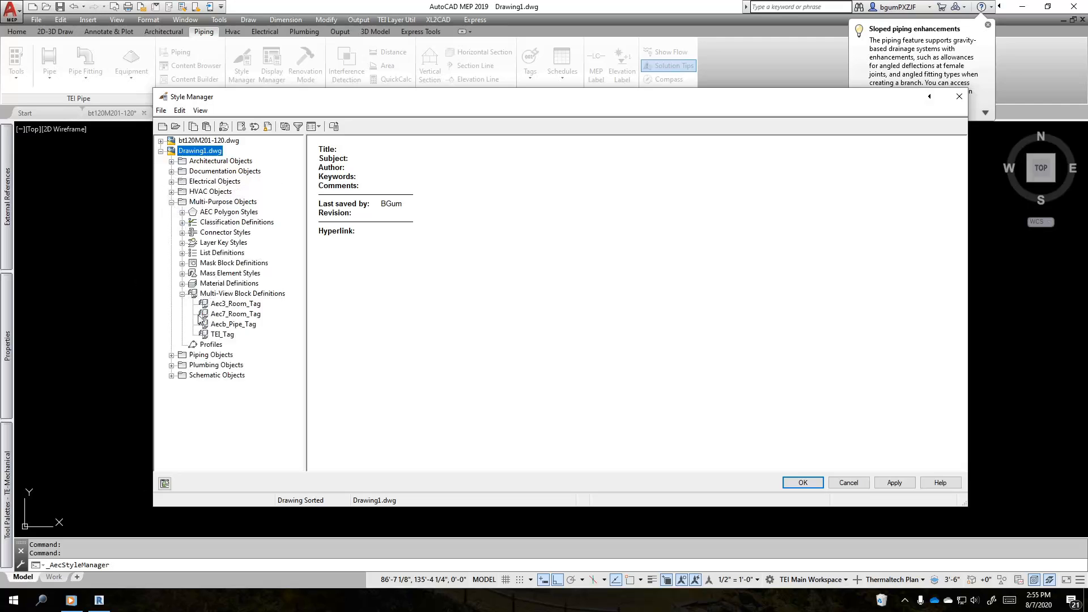
click(215, 335)
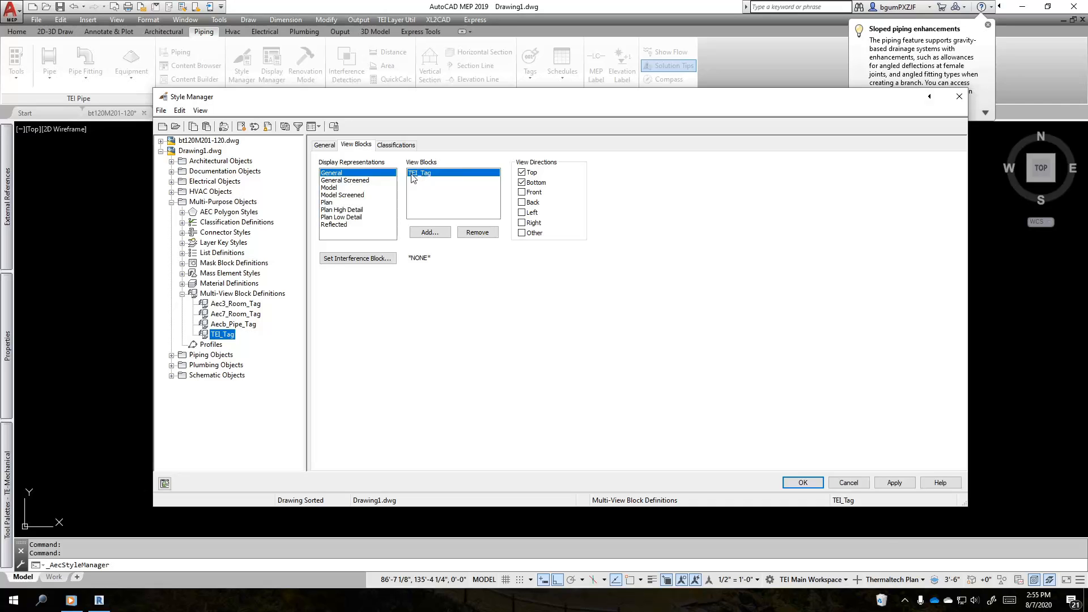
click(848, 482)
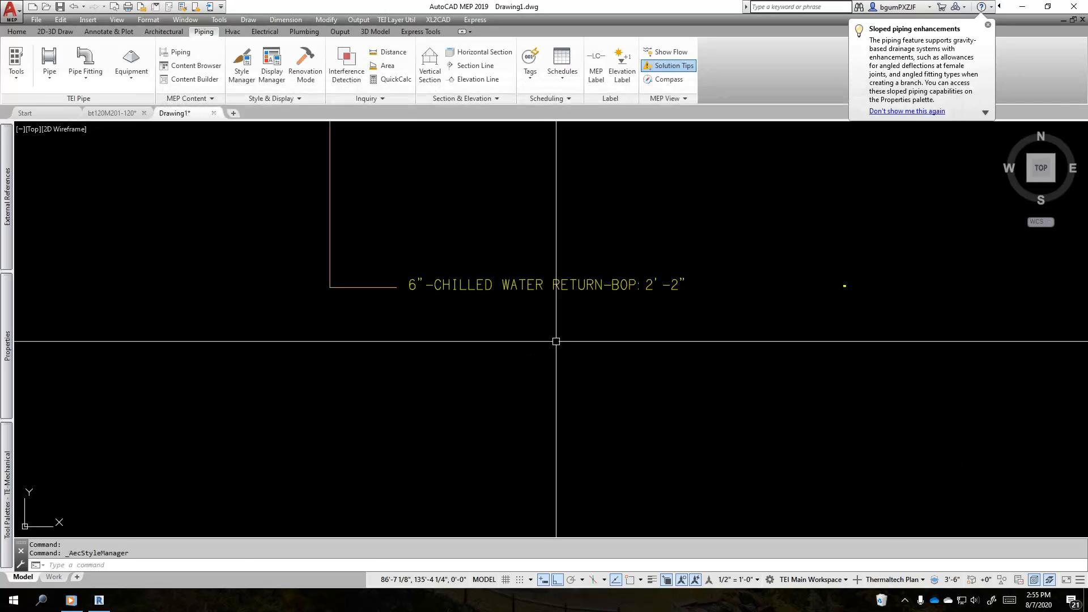
Step: Open the TEI_Tag block for editing with BEDIT
click(556, 340)
text(bedit)
key(Return)
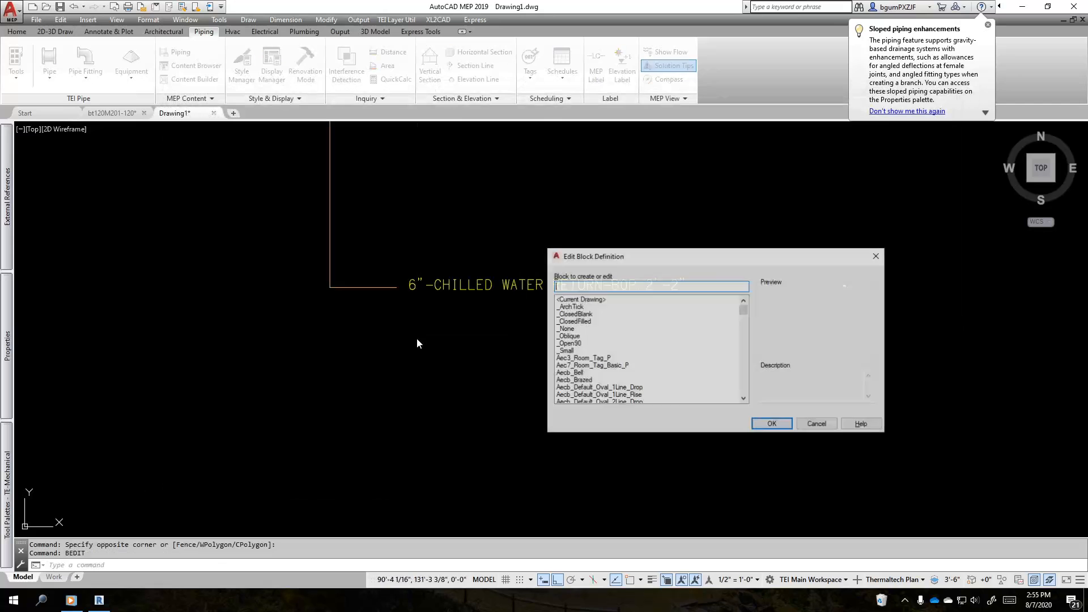
click(630, 379)
key(t)
scroll(599, 380, down, 1)
click(587, 380)
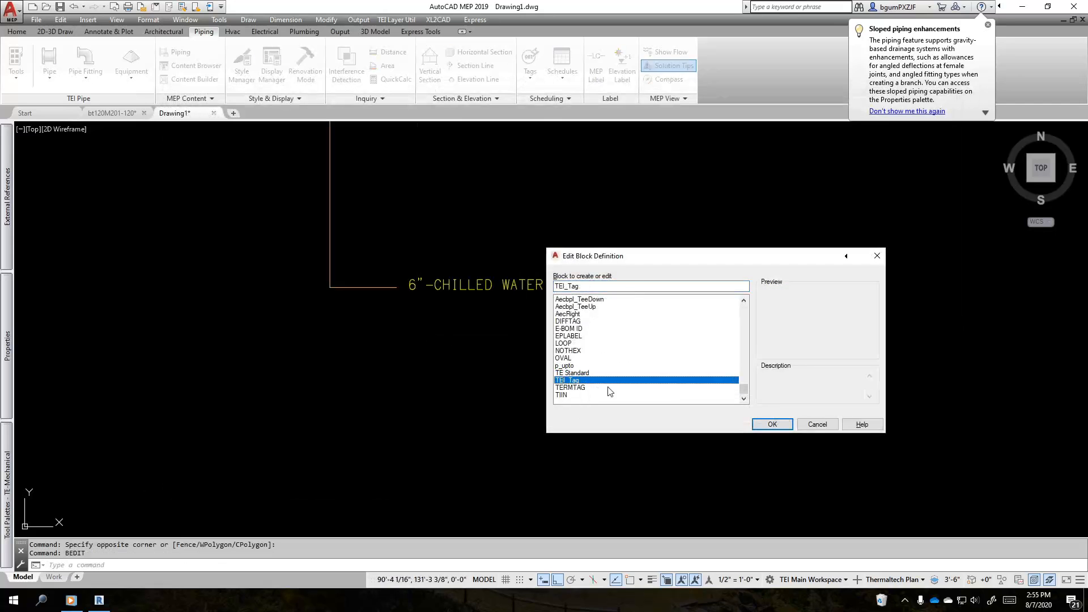
click(771, 424)
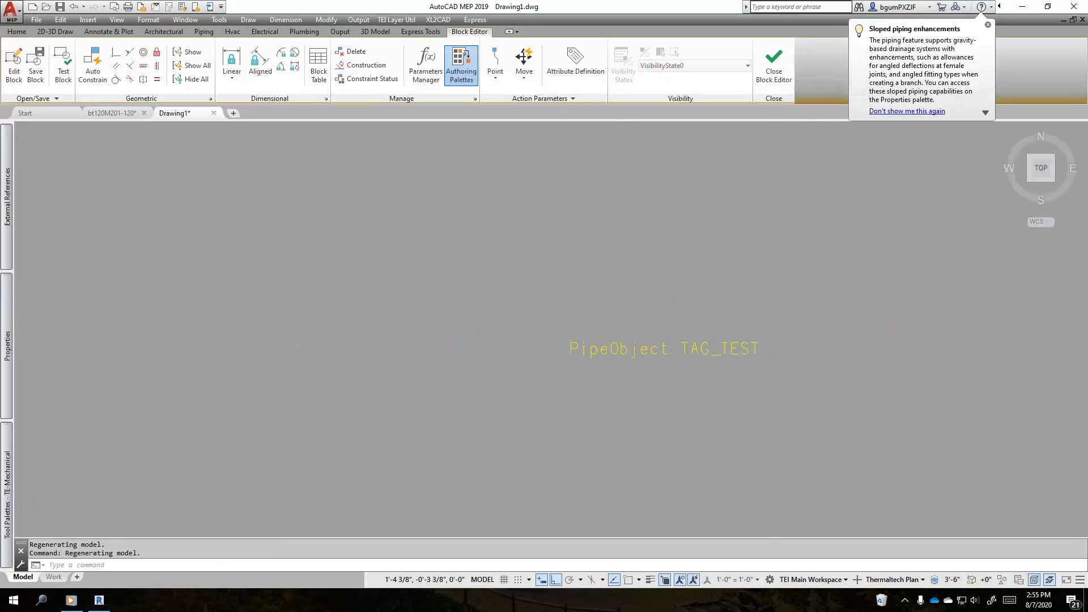
Step: Inspect the PipeObject:TAG_TEST attribute's general and text properties, including its layer assignment
click(523, 284)
click(842, 414)
scroll(790, 371, up, 4)
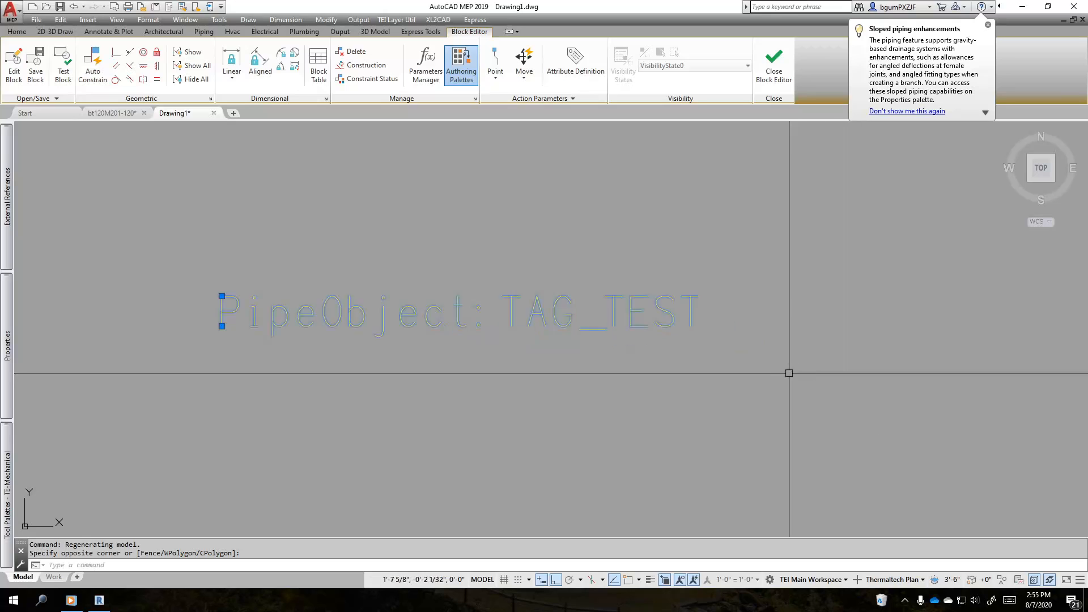
mouse_move(8, 371)
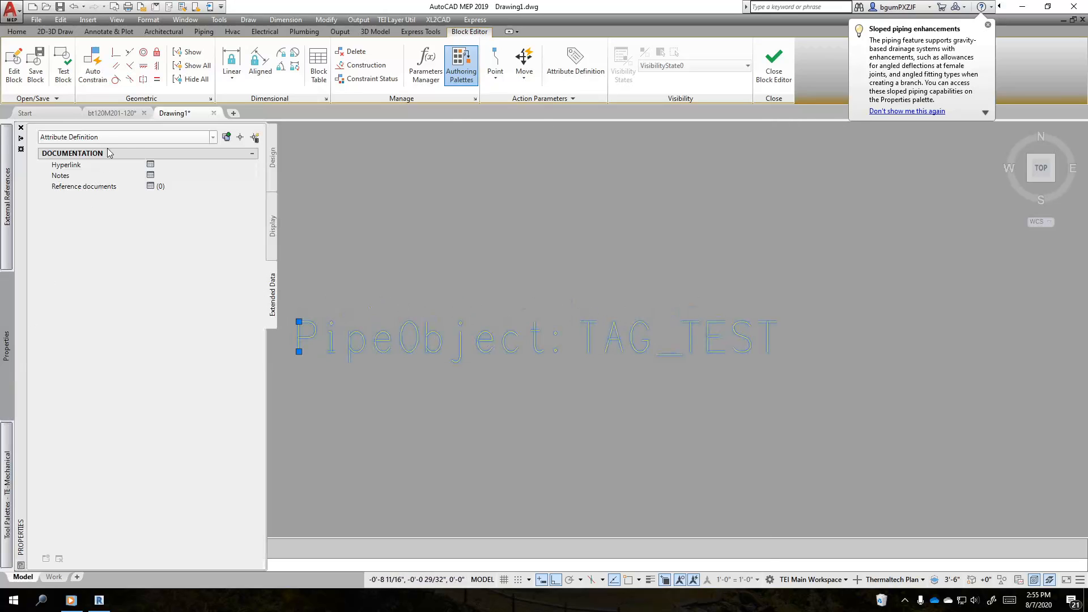
click(272, 162)
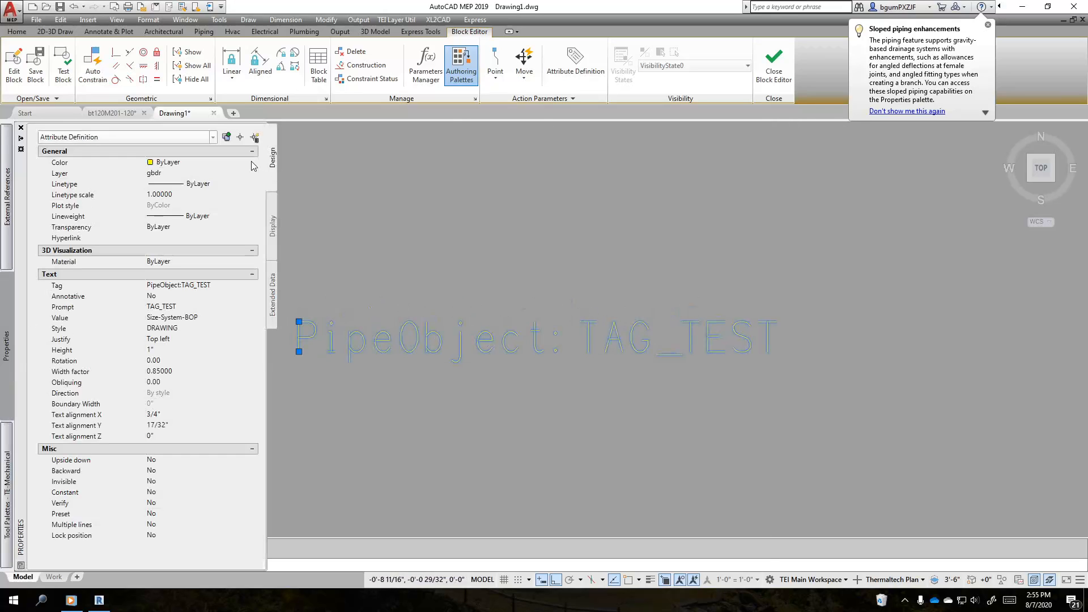
click(165, 173)
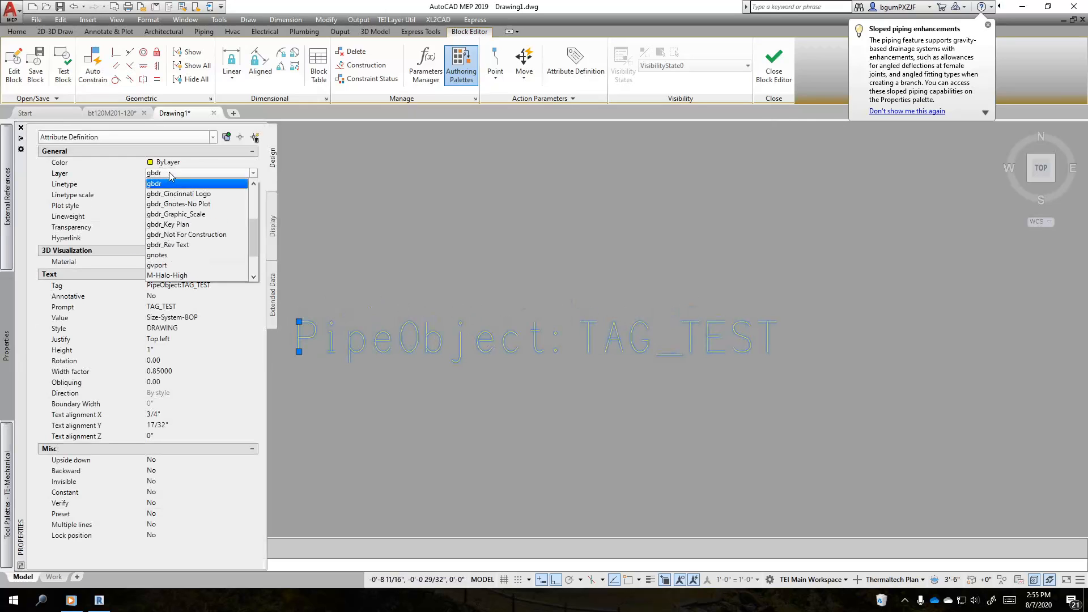
click(170, 172)
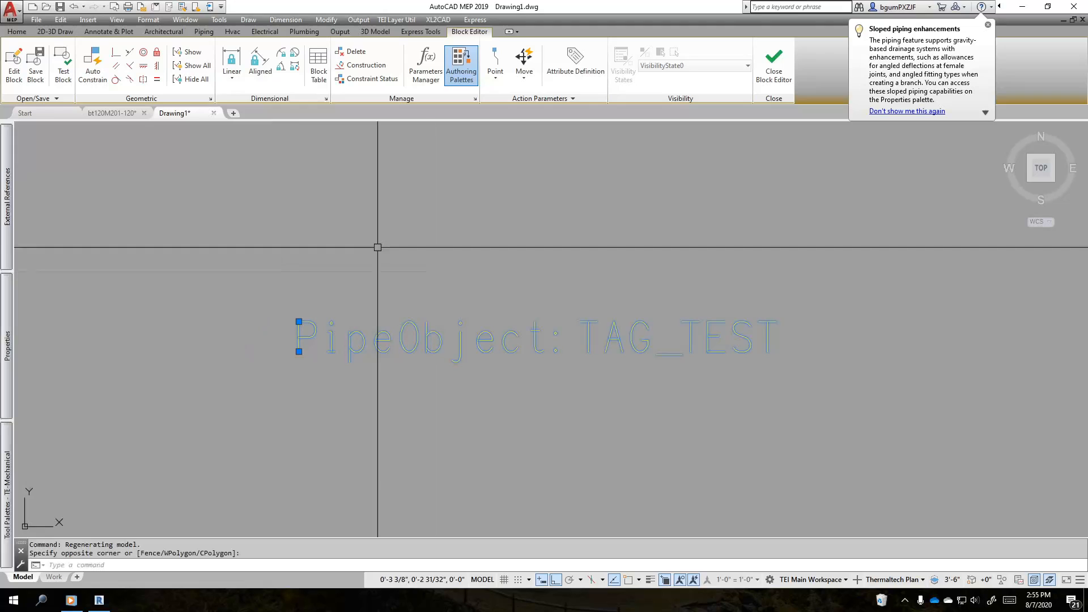
Step: Move the PipeObject:TAG_TEST attribute definition to layer 0
middle_drag(383, 248, 469, 273)
click(10, 31)
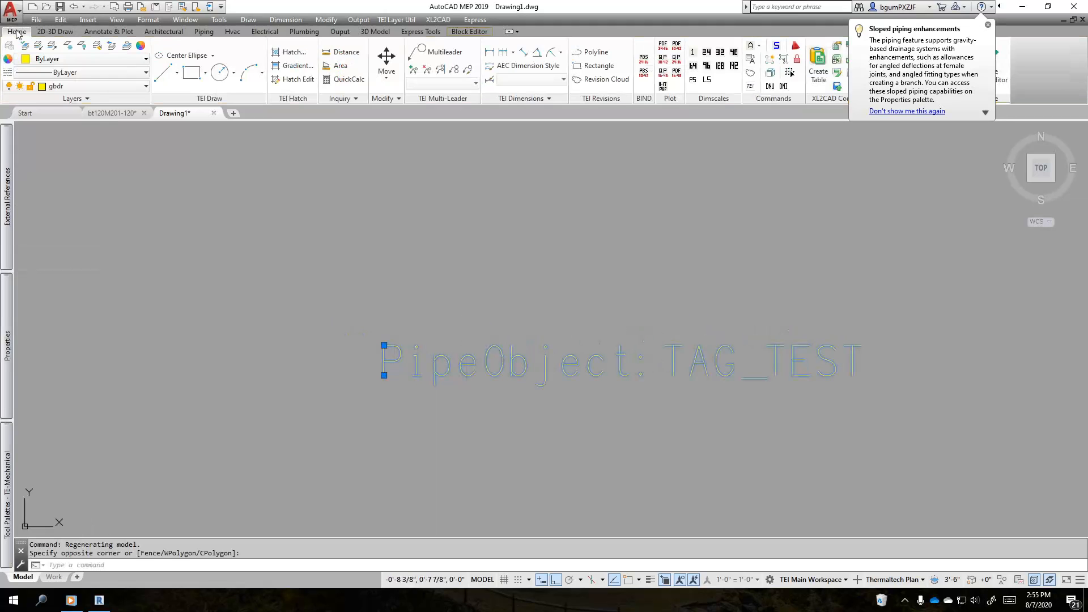
click(79, 86)
click(80, 102)
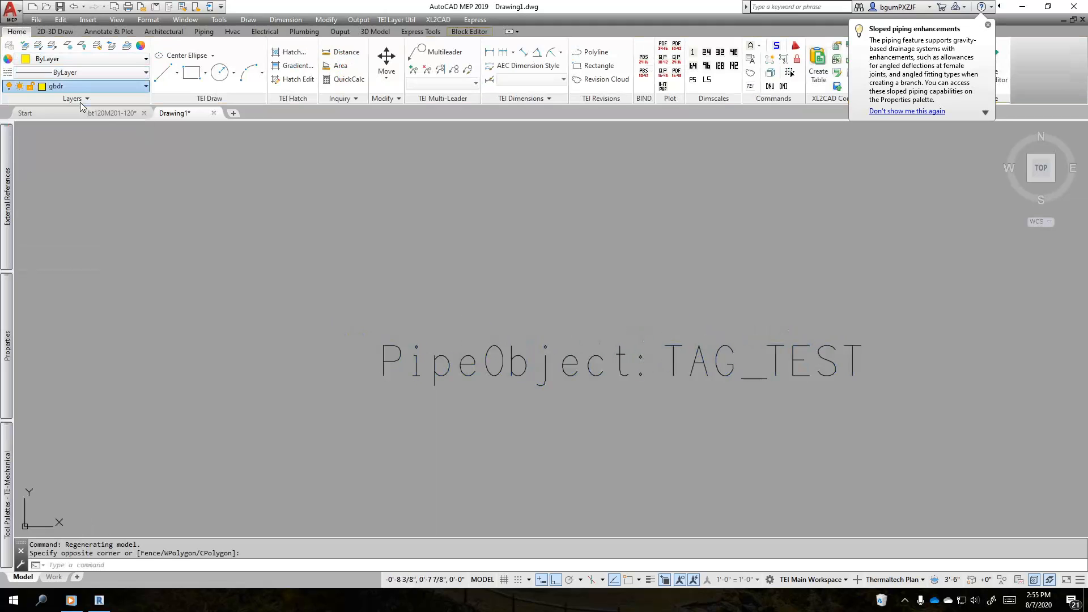
middle_drag(369, 219, 275, 231)
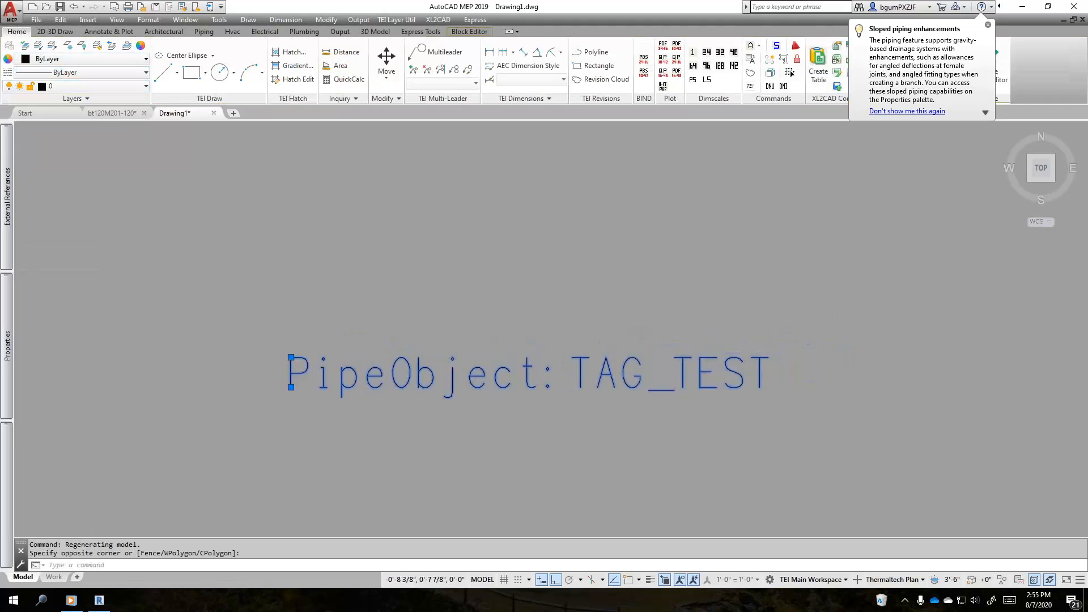
Step: Dismiss the sloped piping tip and close the Block Editor, saving the changes to TEI_Tag
click(988, 26)
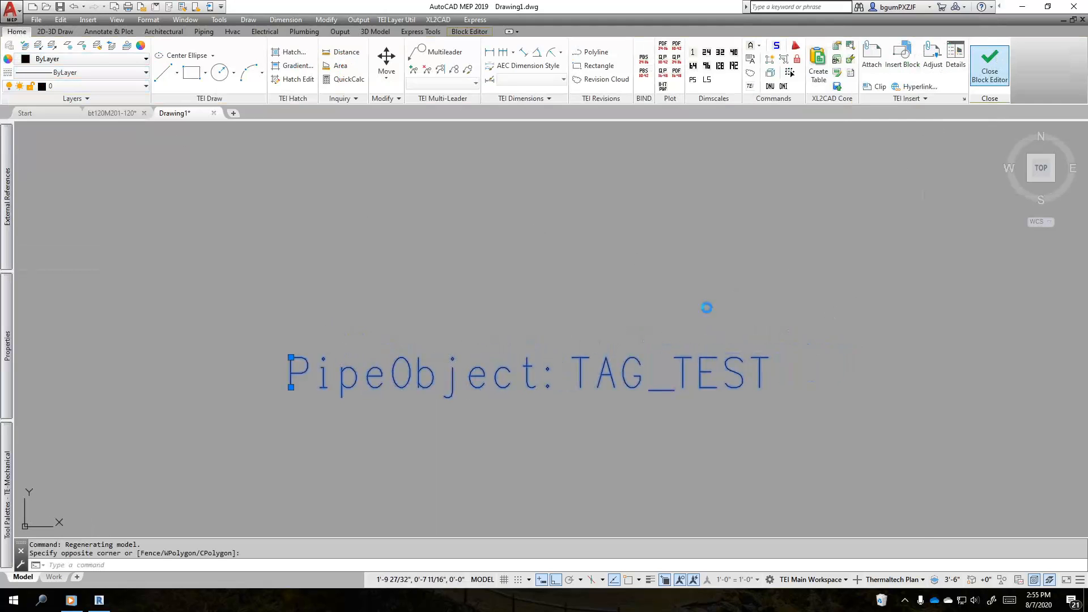
click(556, 276)
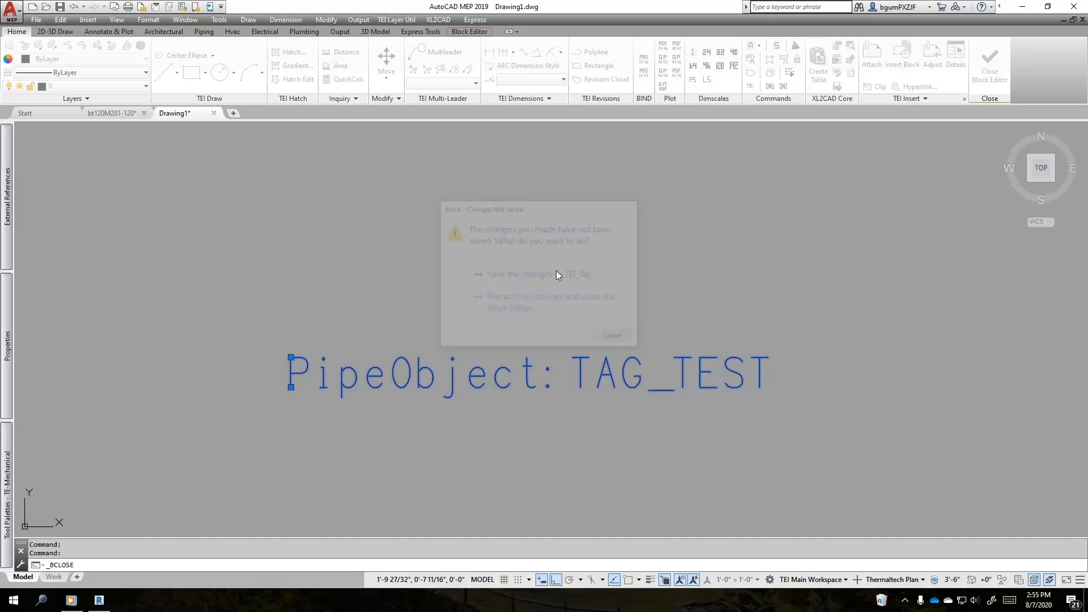
middle_drag(573, 301, 559, 354)
scroll(561, 358, down, 6)
key(Escape)
key(Escape)
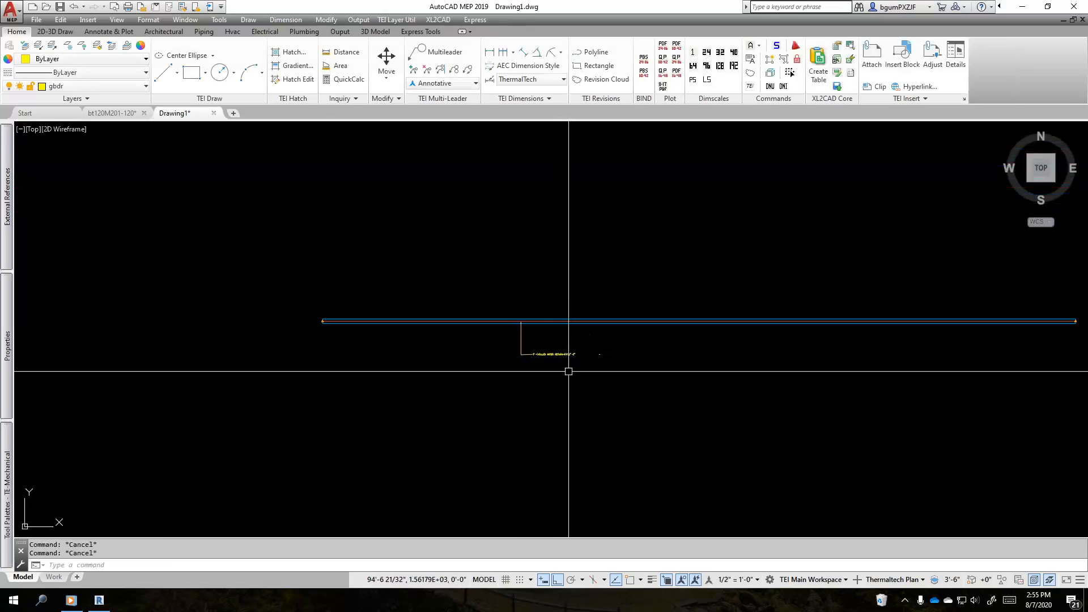
Step: Run ADDEF to add the TE ELECTRICAL FULL layers to the drawing
scroll(569, 371, up, 6)
text(addef)
key(Return)
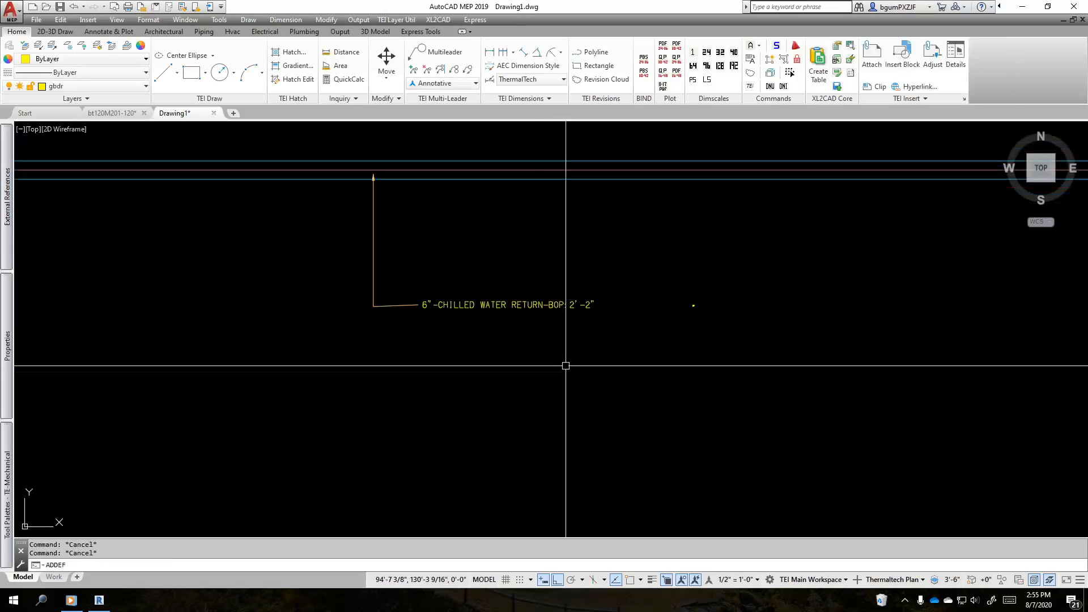
Step: Move the pipe tag and its leader to the ENT layer with the LENT command
click(531, 330)
click(455, 271)
click(568, 372)
click(275, 247)
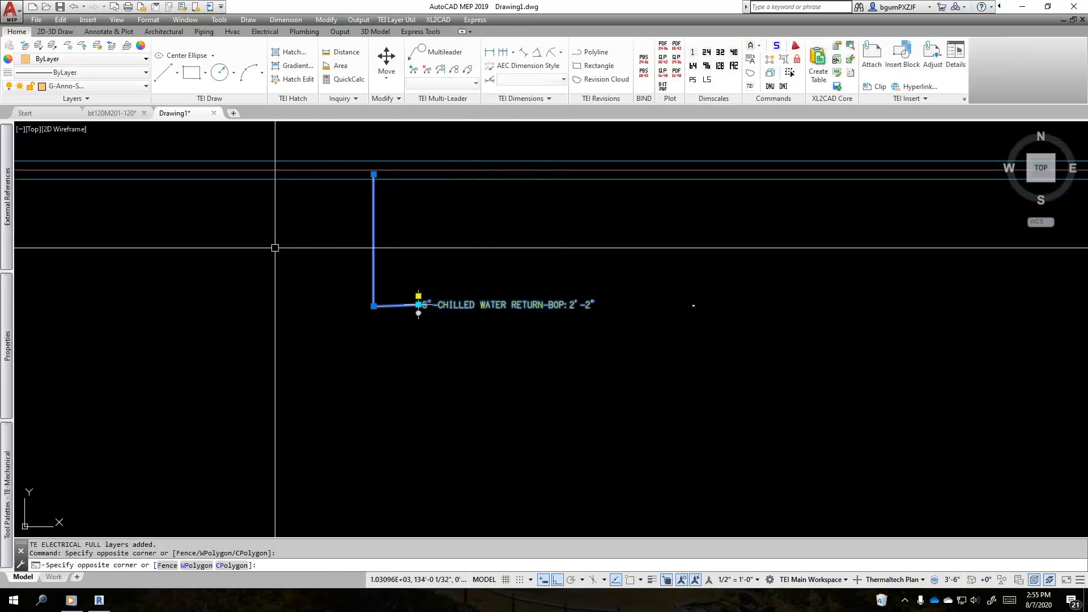
text(lent)
key(Return)
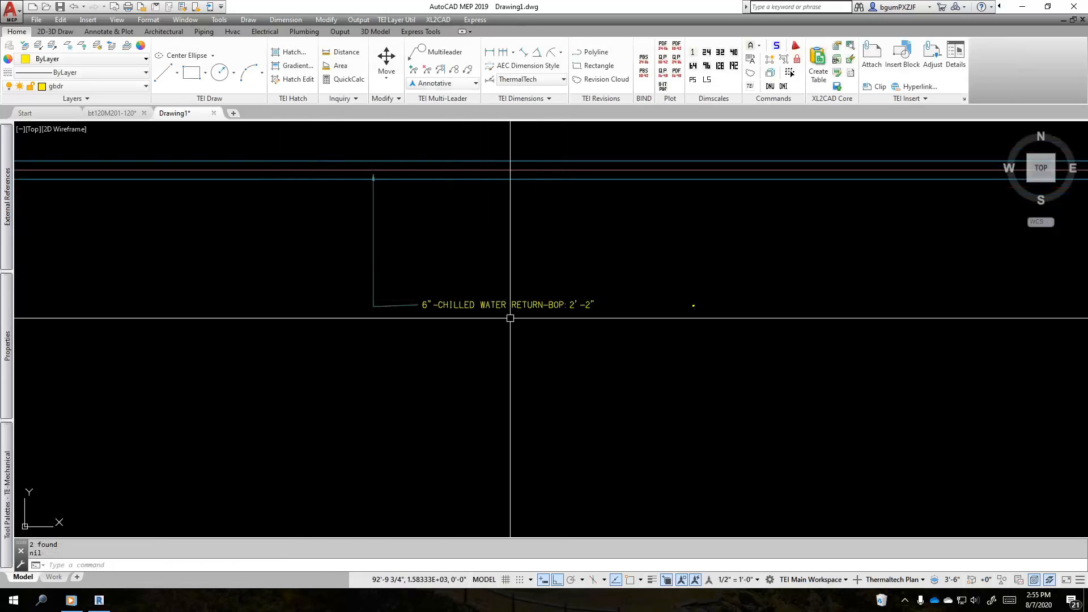
Step: Check the layer and definition in the pipe tag's properties, and clear the selection
scroll(520, 330, up, 4)
middle_drag(521, 331, 572, 377)
key(Escape)
click(627, 369)
click(311, 304)
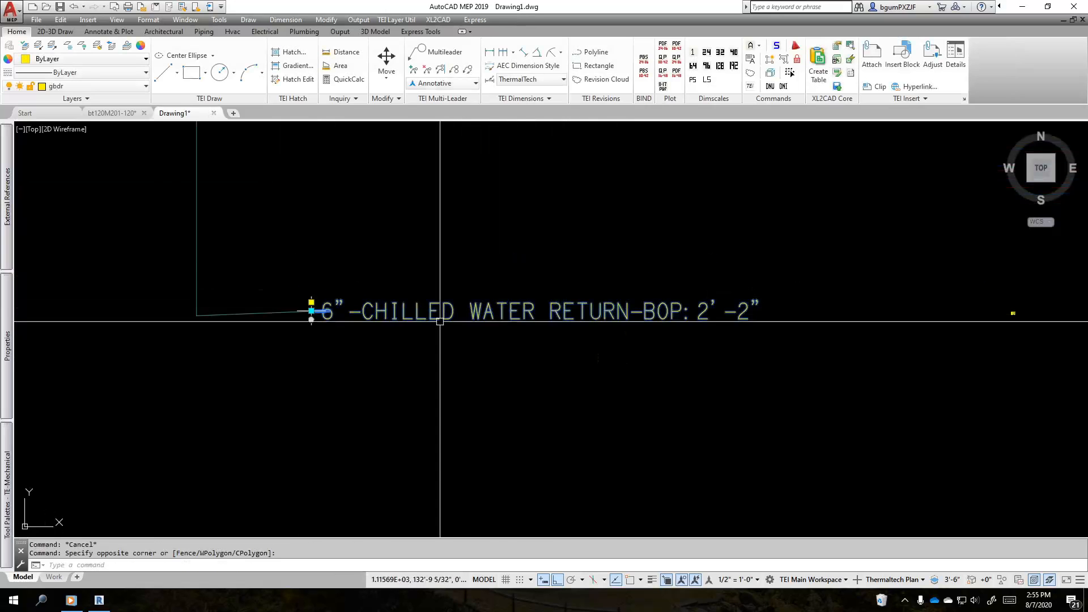
mouse_move(7, 372)
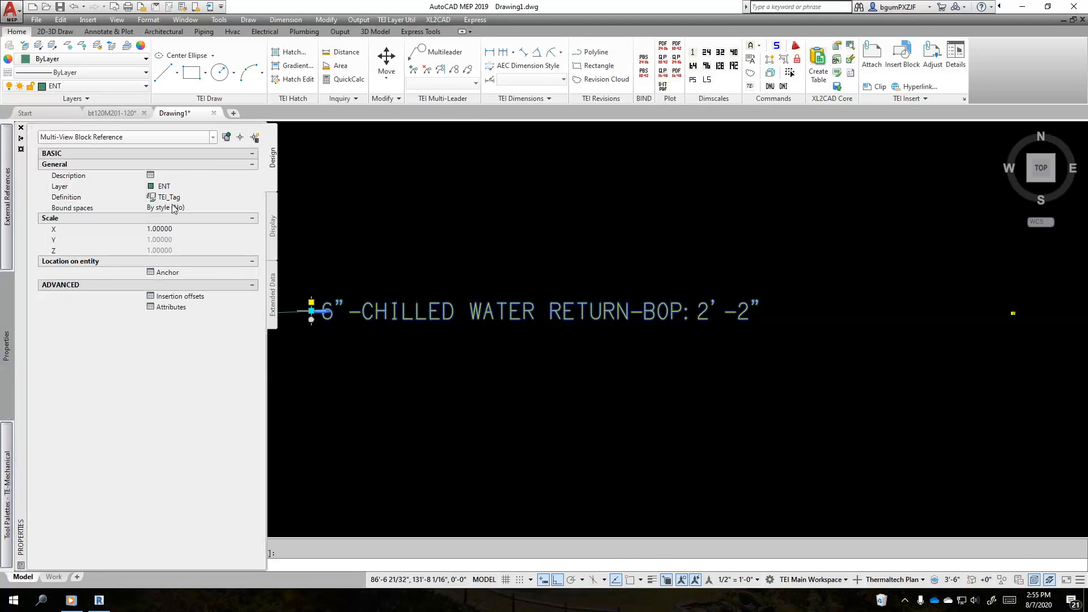
scroll(524, 262, down, 2)
middle_drag(525, 263, 566, 343)
key(Escape)
key(Escape)
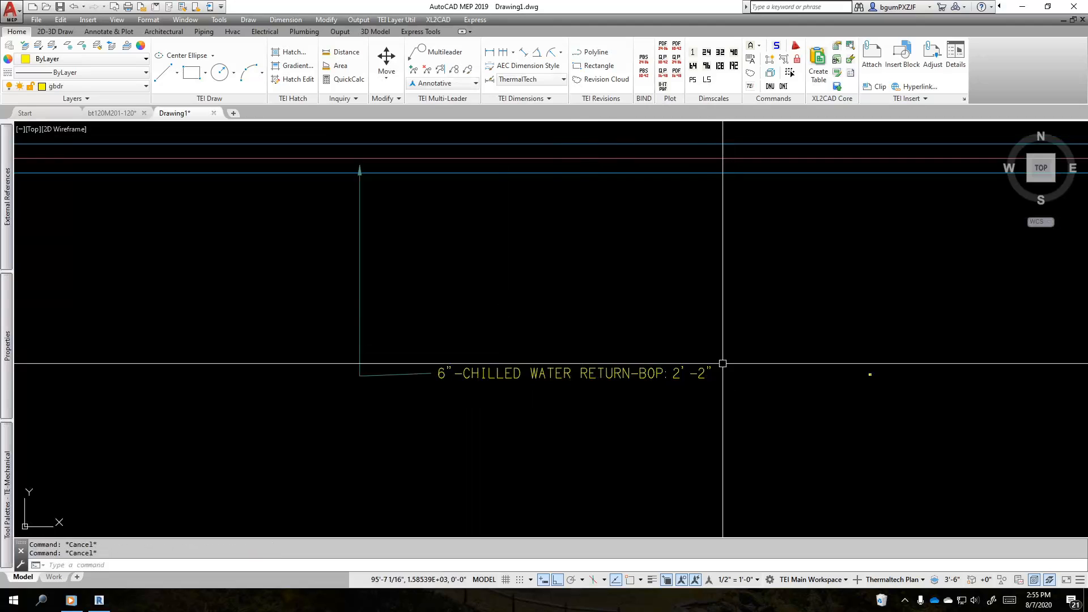
click(659, 379)
click(635, 403)
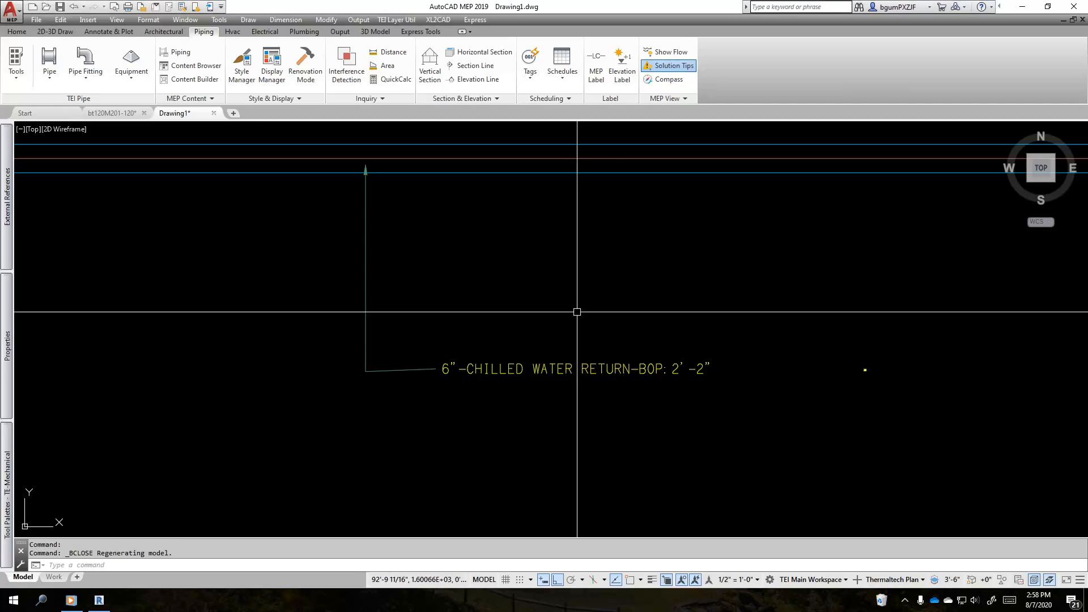
key(Escape)
click(422, 342)
click(722, 380)
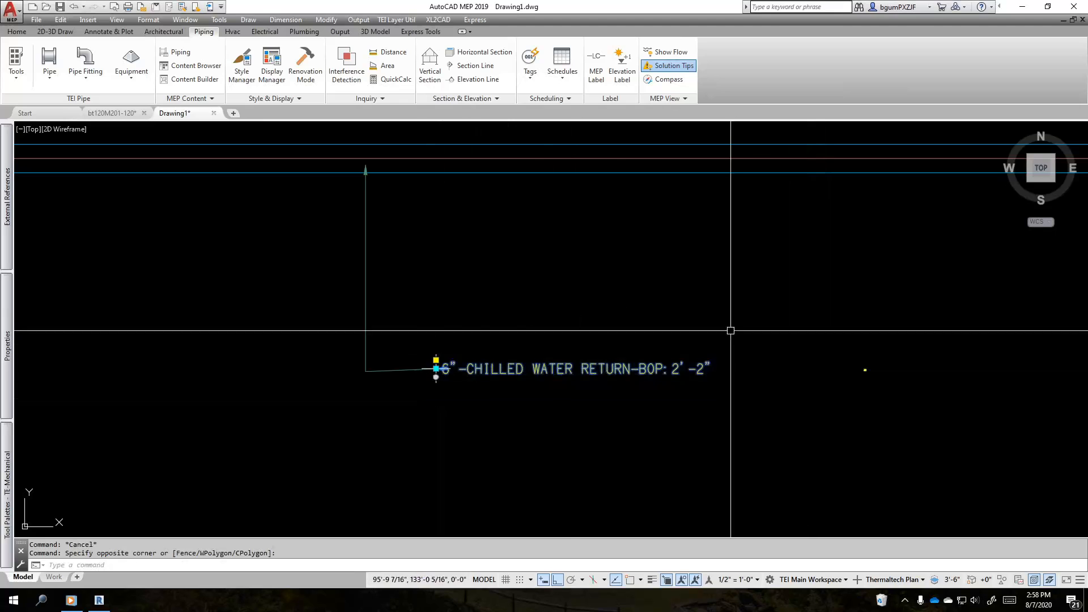
key(Escape)
click(726, 401)
click(634, 347)
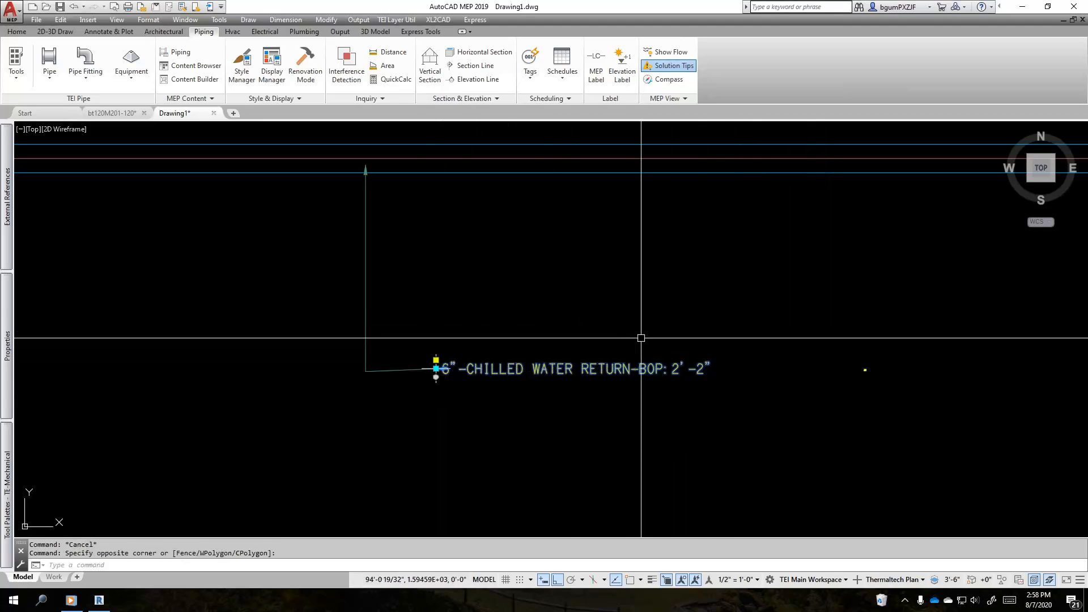
key(Escape)
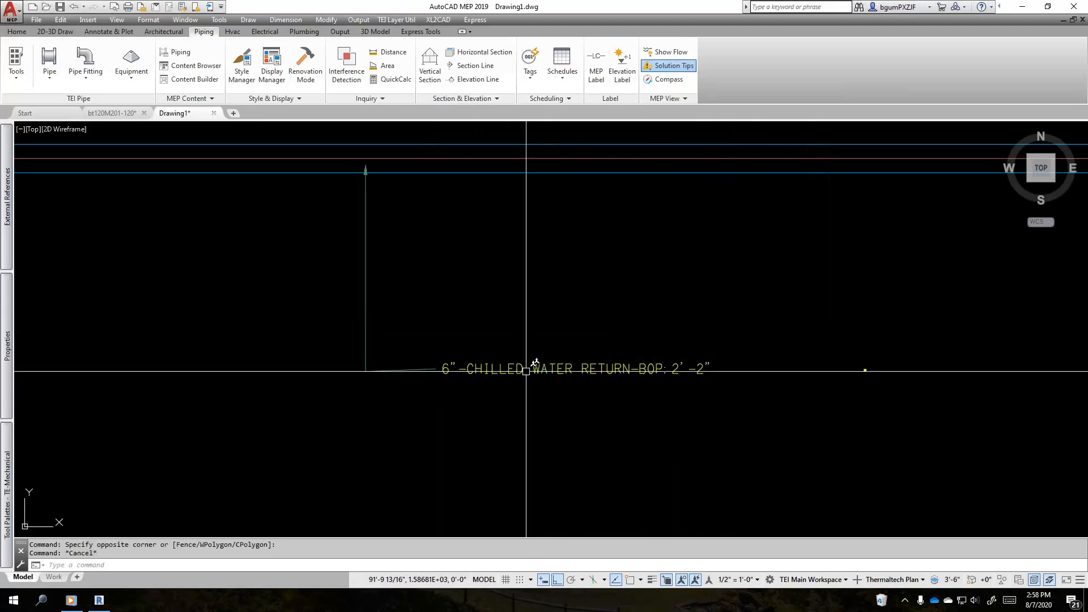
click(427, 342)
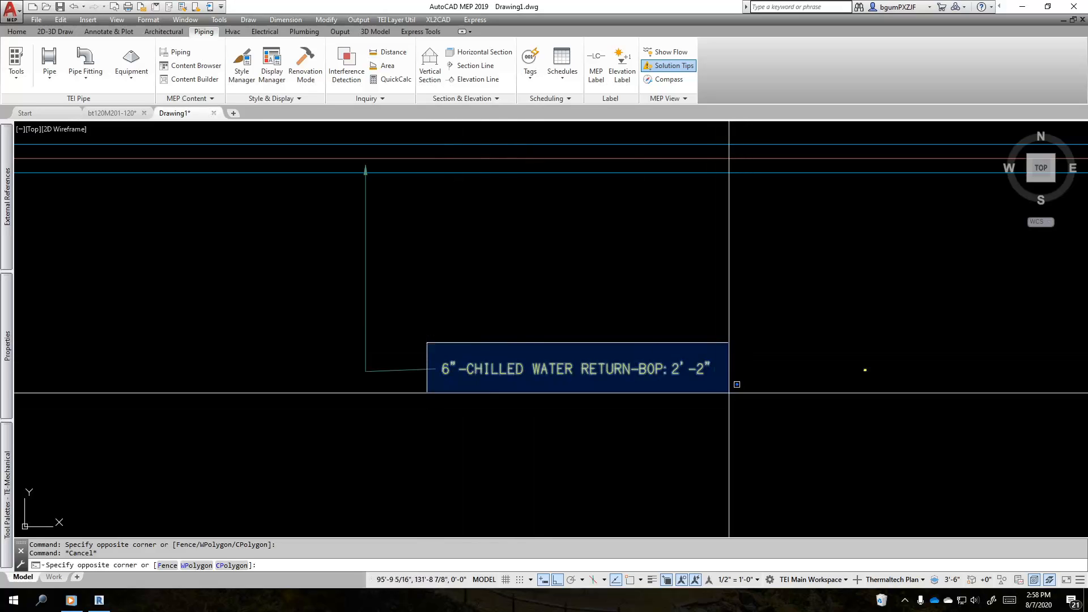
key(Escape)
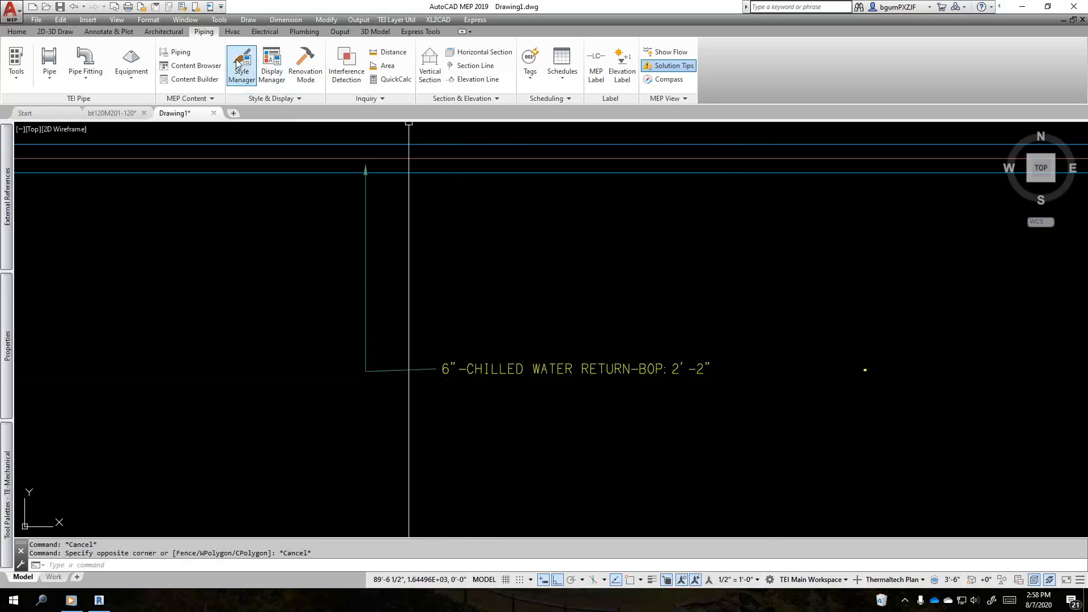
Step: Look through the display sets of Drawing1.dwg in the Display Manager and close it
click(272, 63)
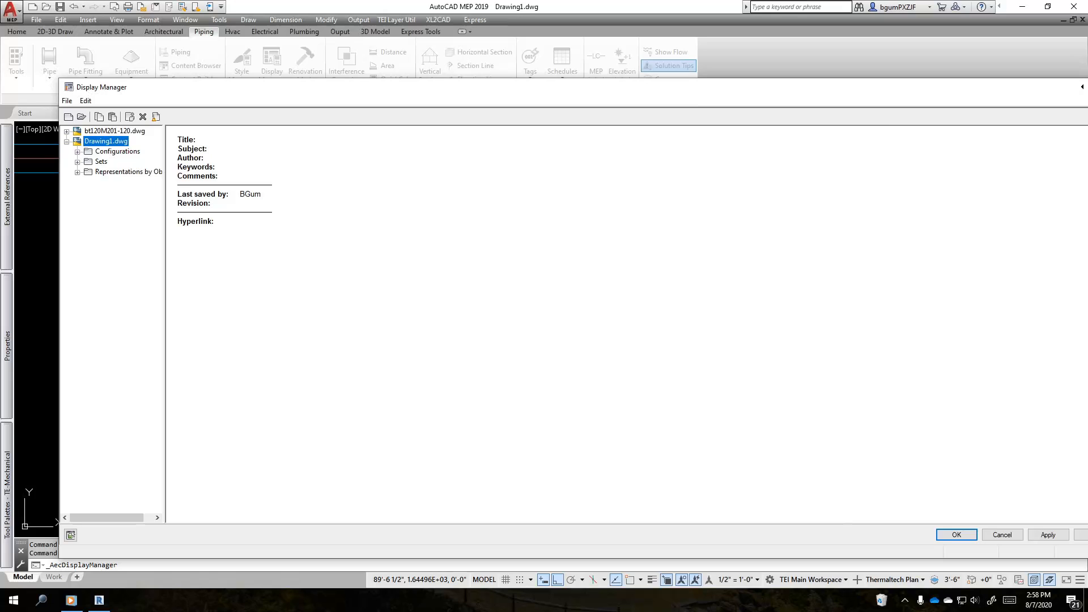
click(77, 162)
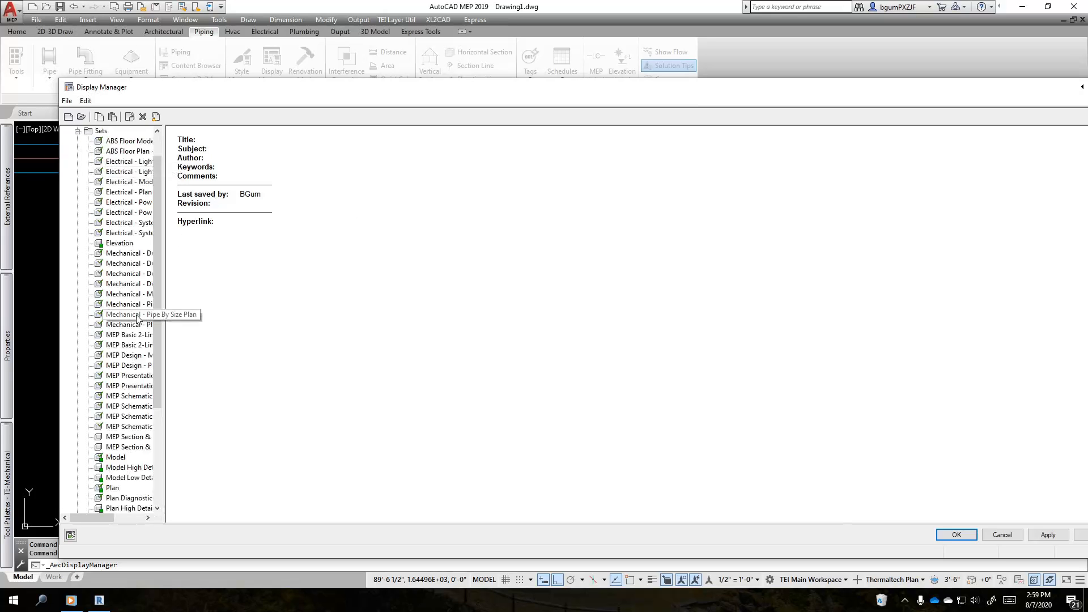
scroll(136, 318, down, 4)
scroll(137, 315, up, 6)
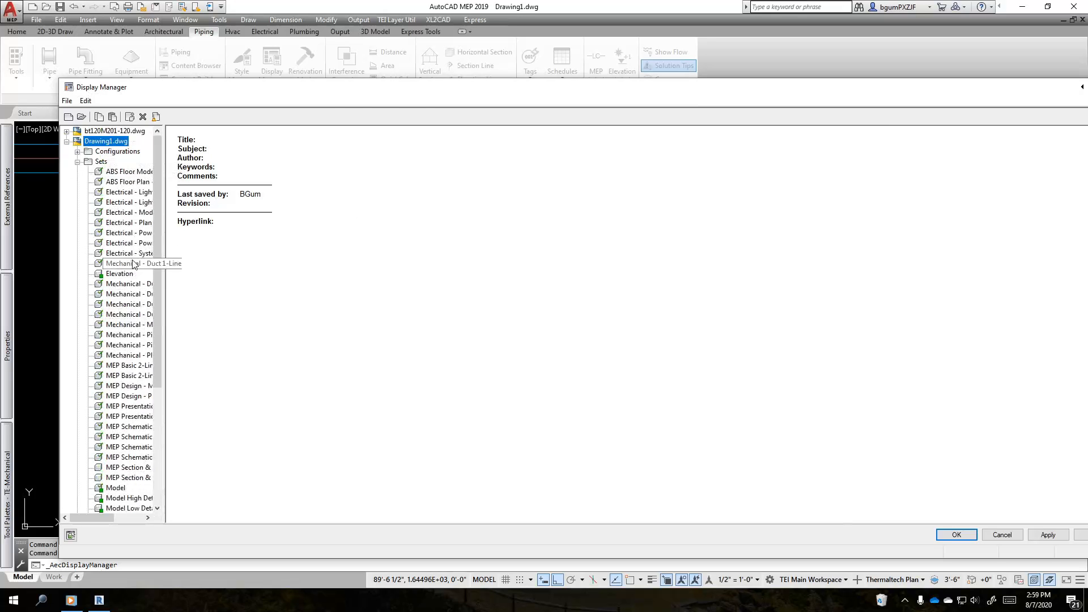
drag(446, 92, 0, 115)
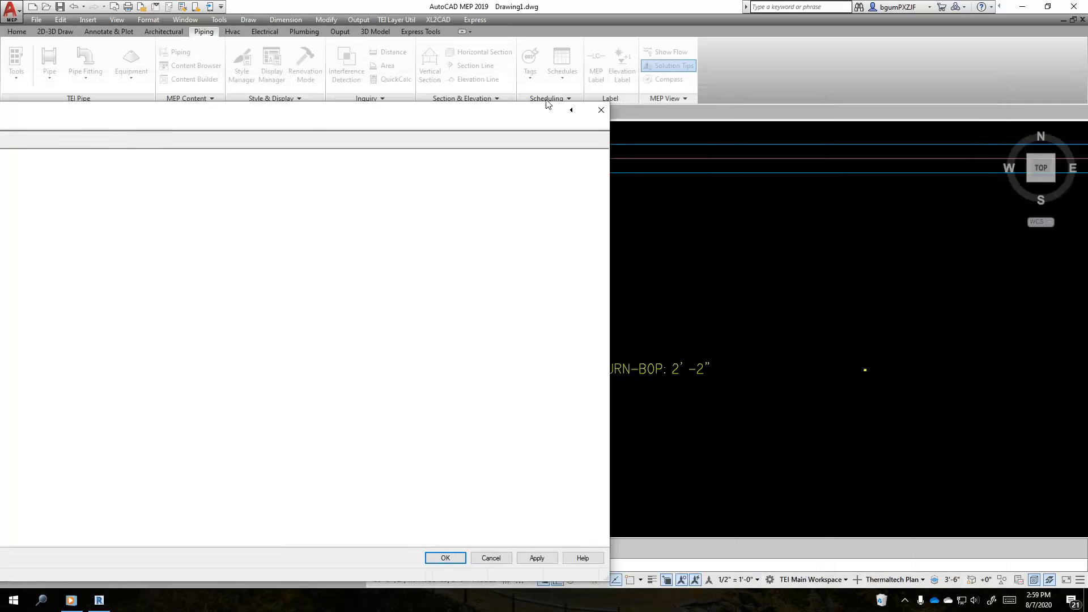
click(605, 112)
click(406, 340)
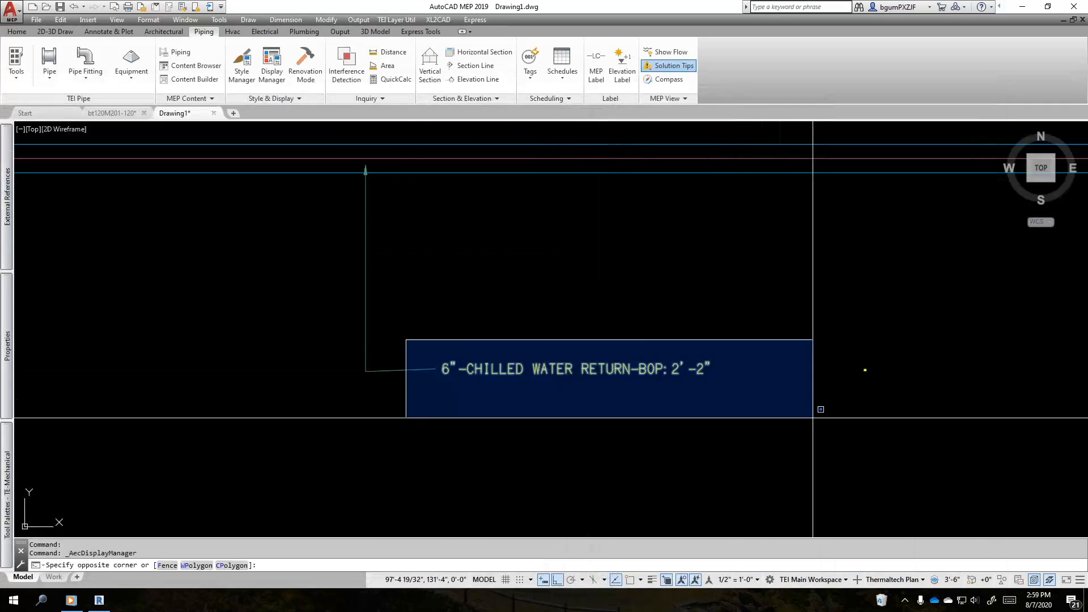
key(Escape)
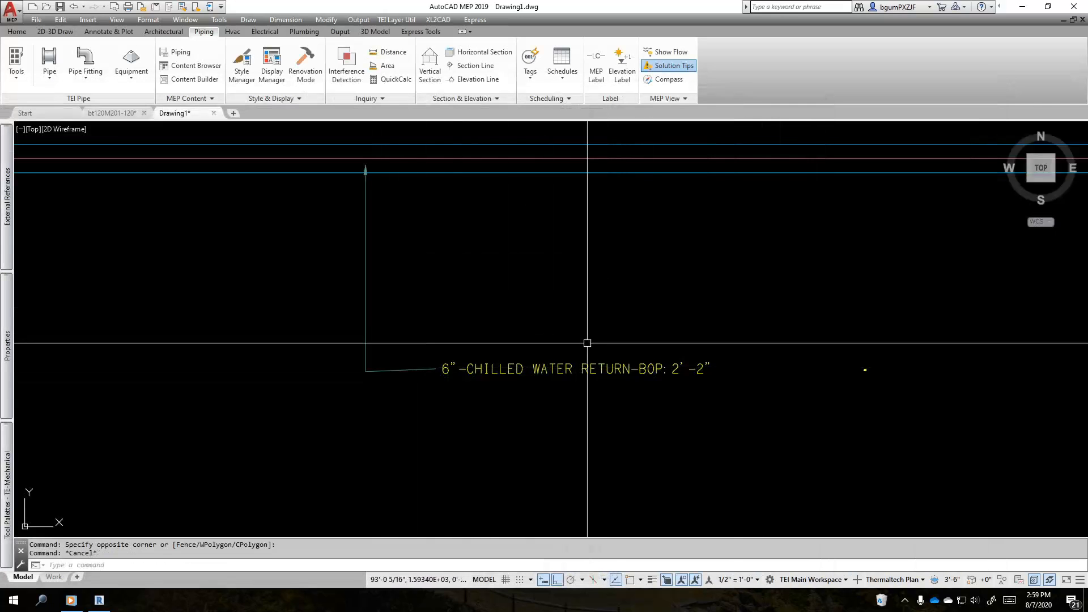
scroll(529, 358, down, 4)
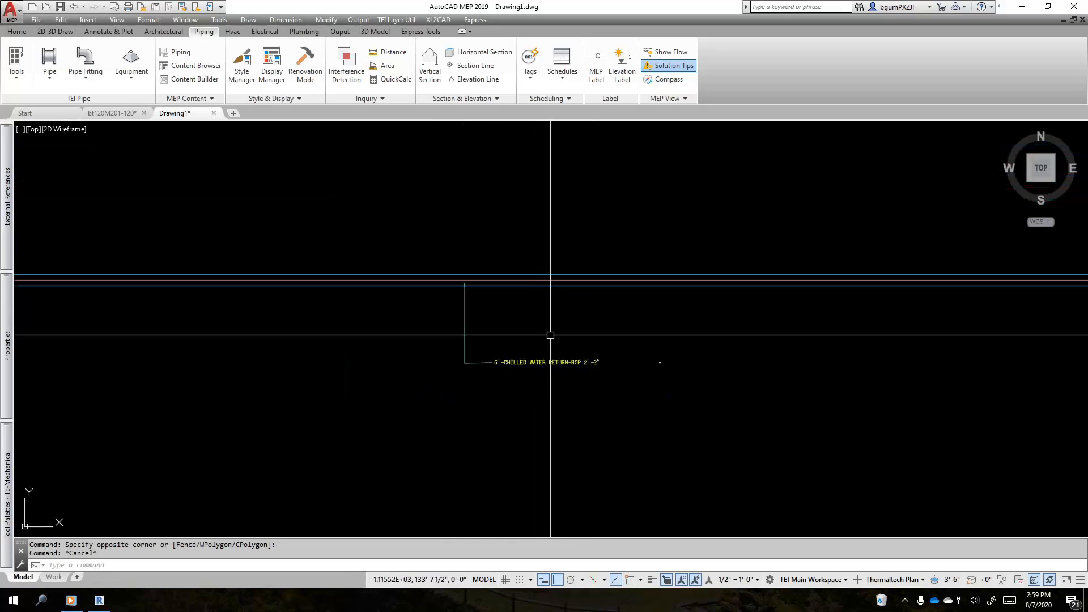
scroll(593, 387, up, 6)
scroll(542, 372, down, 4)
middle_drag(561, 373, 371, 438)
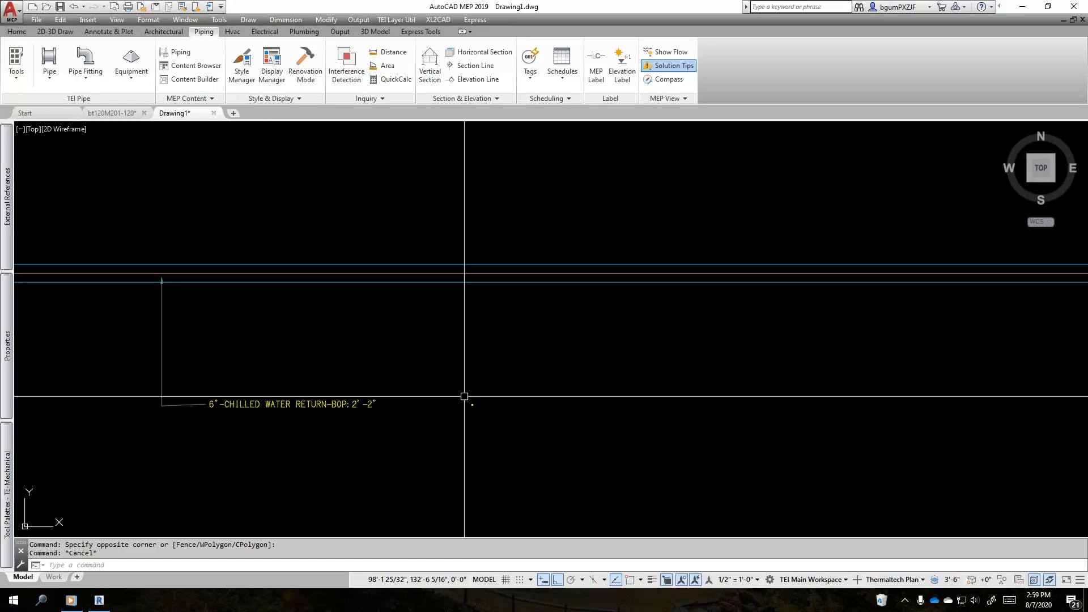
middle_drag(384, 338, 645, 362)
scroll(697, 400, up, 2)
mouse_move(588, 400)
middle_down()
mouse_move(649, 371)
mouse_move(663, 394)
middle_up()
middle_drag(824, 353, 785, 359)
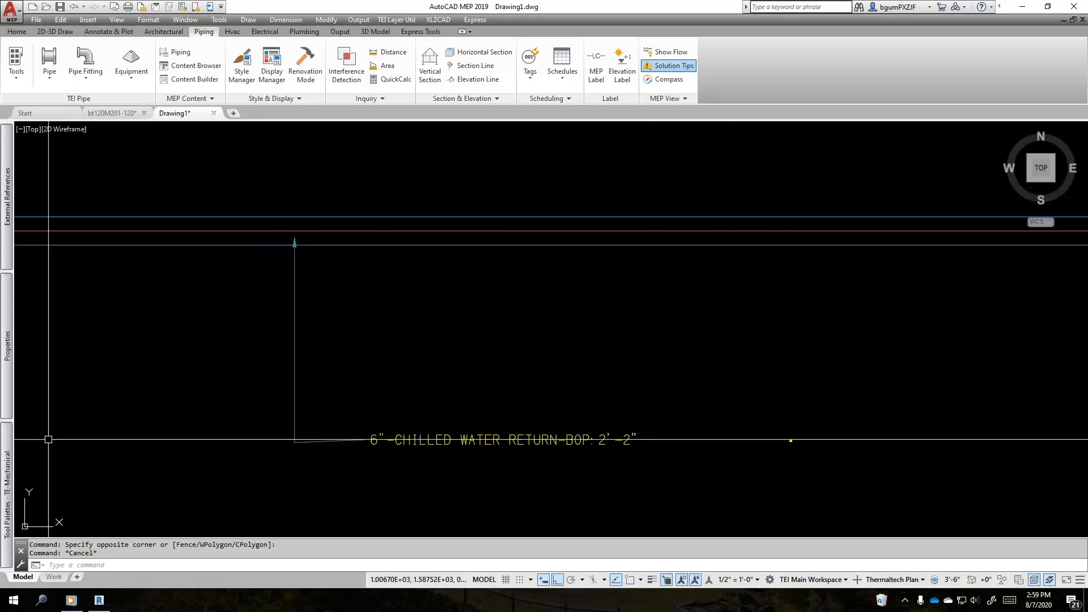
key(Escape)
middle_drag(34, 391, 204, 390)
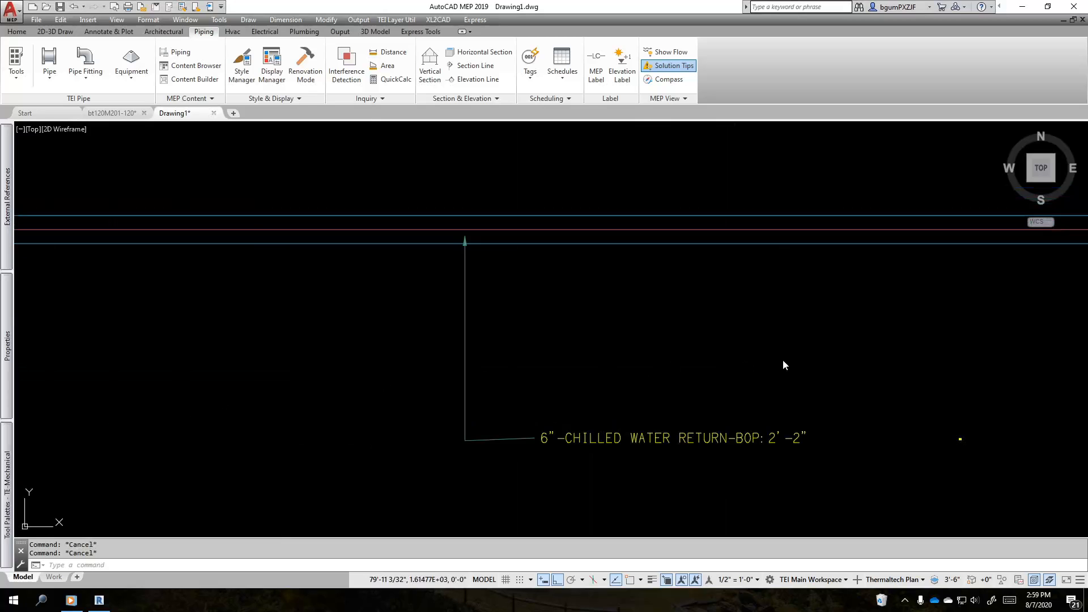
middle_drag(723, 362, 688, 345)
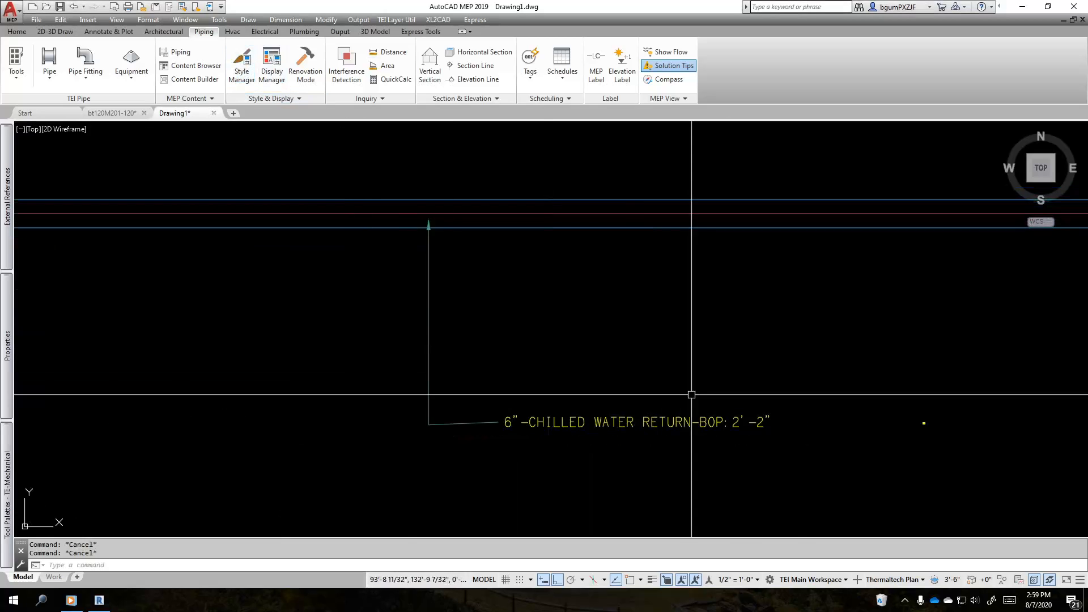
mouse_move(809, 445)
middle_down()
mouse_move(770, 396)
mouse_move(729, 396)
middle_up()
scroll(772, 395, down, 2)
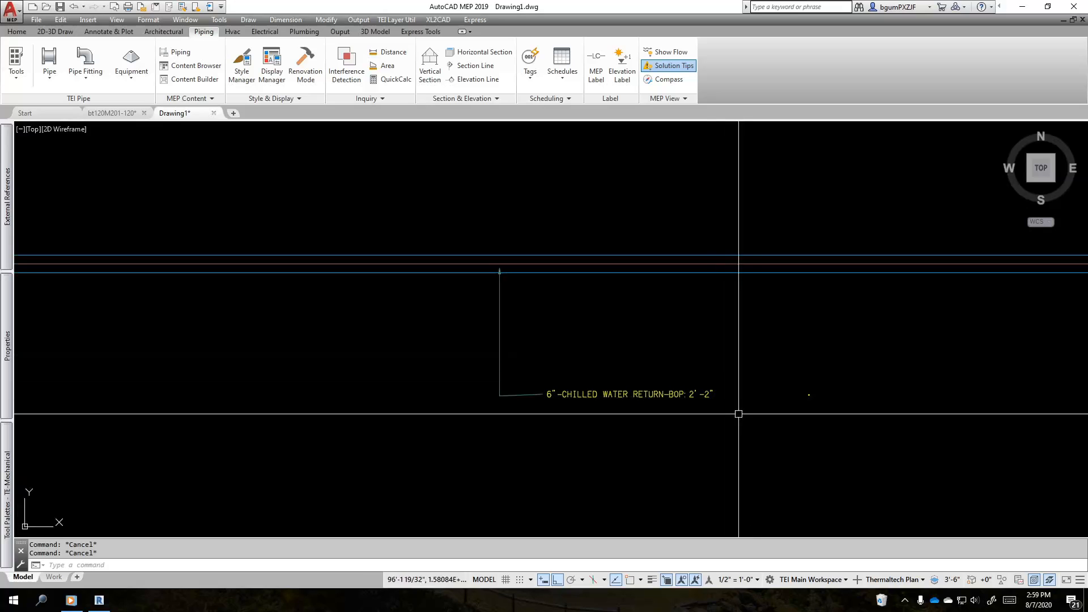
click(747, 428)
click(590, 322)
key(Escape)
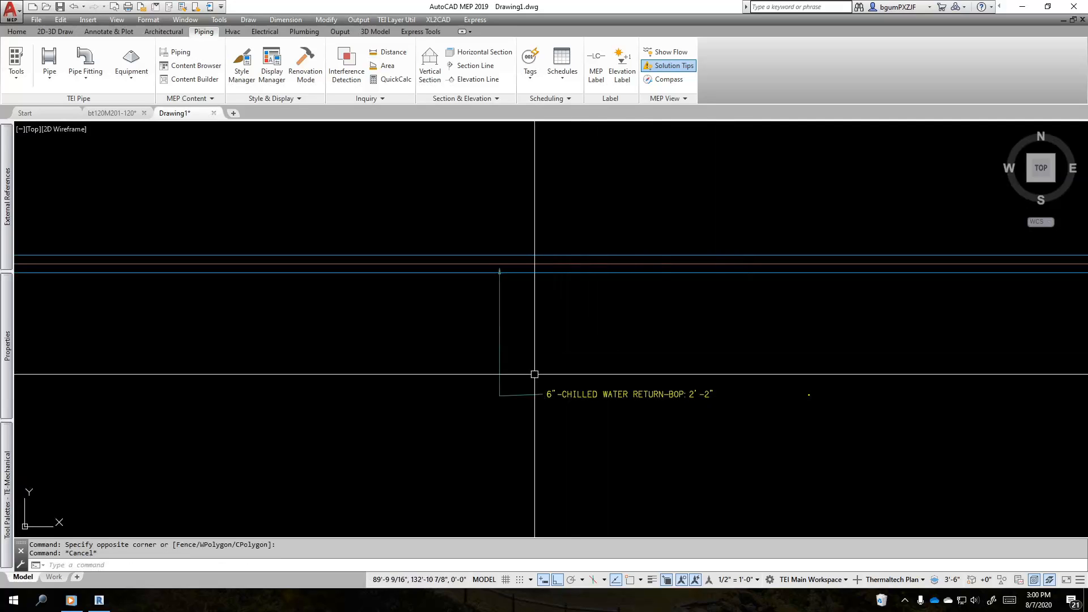
scroll(534, 374, up, 1)
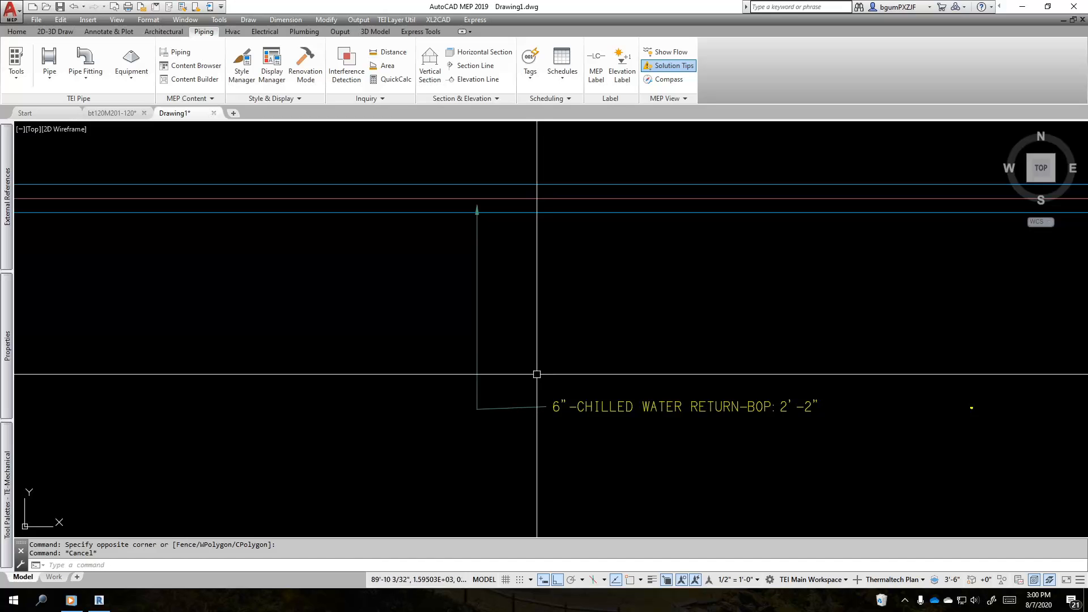
mouse_move(779, 355)
middle_down()
mouse_move(716, 367)
mouse_move(734, 405)
mouse_move(490, 447)
middle_up()
scroll(719, 367, down, 3)
scroll(485, 447, up, 1)
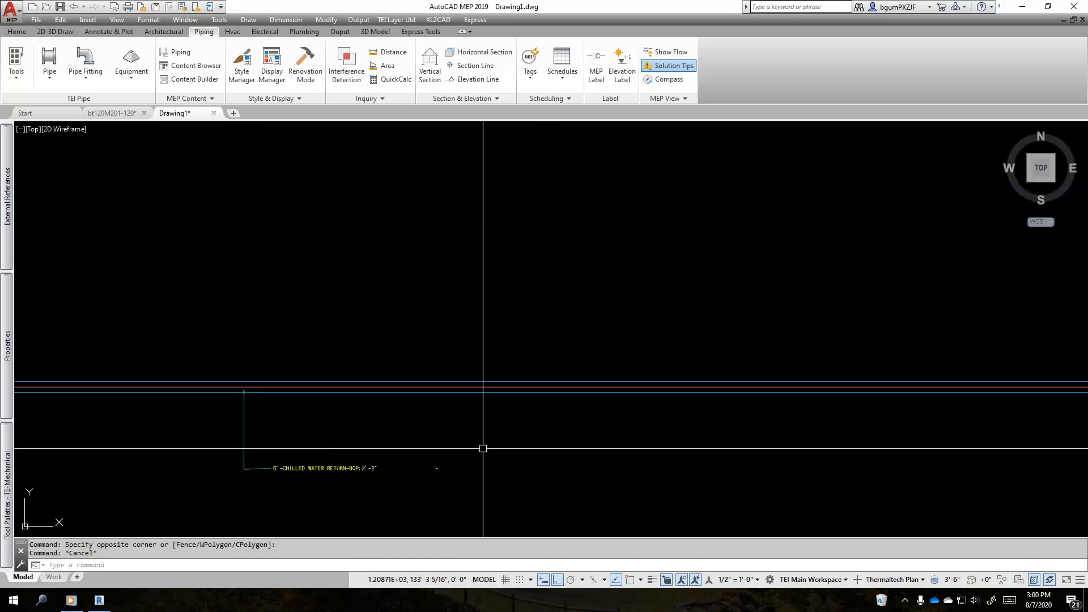
Step: Try to copy the PipeObject property set definition from Drawing1.dwg into bt120M201-120.dwg in the Style Manager, and cancel
click(241, 74)
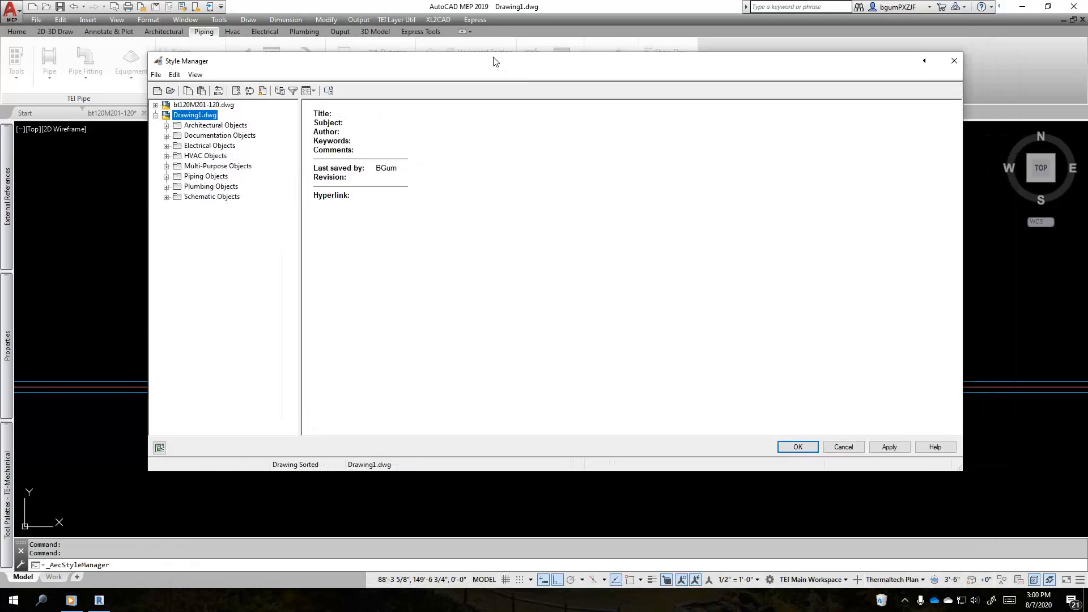
click(166, 136)
click(177, 207)
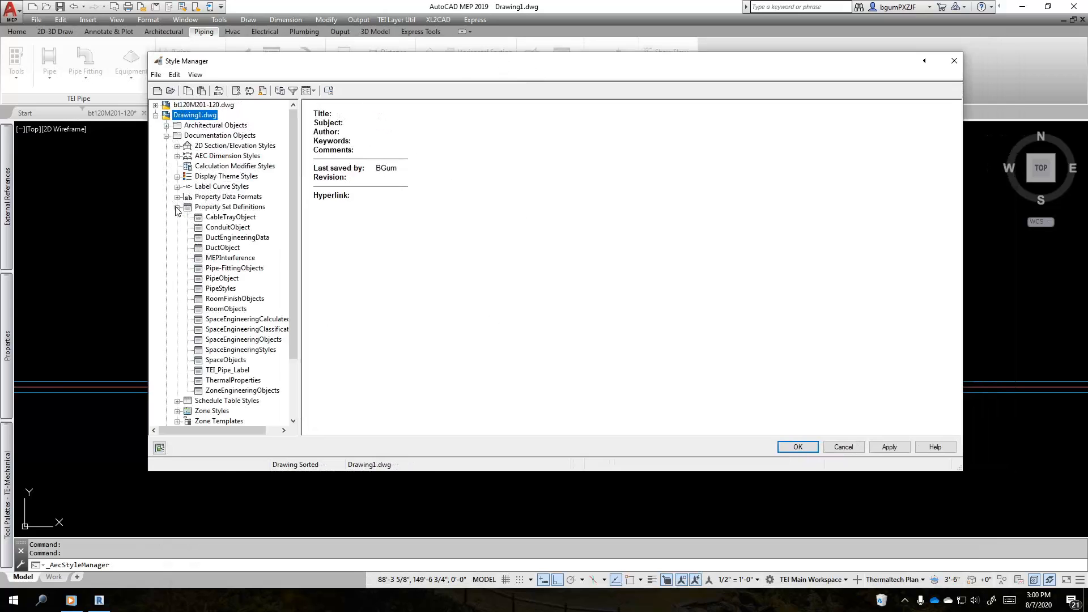
click(222, 278)
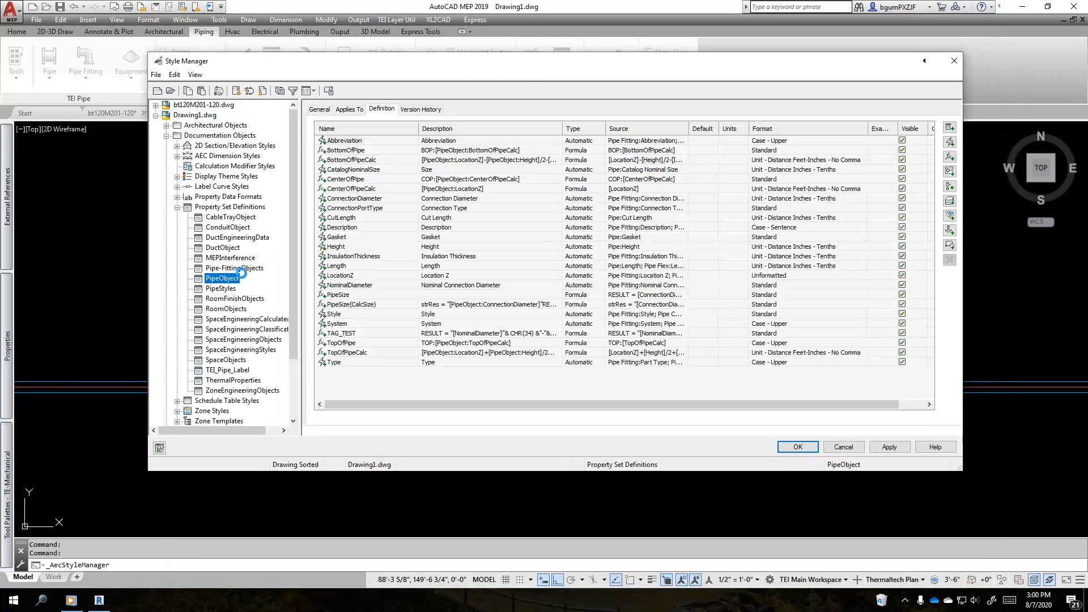
drag(241, 274, 205, 109)
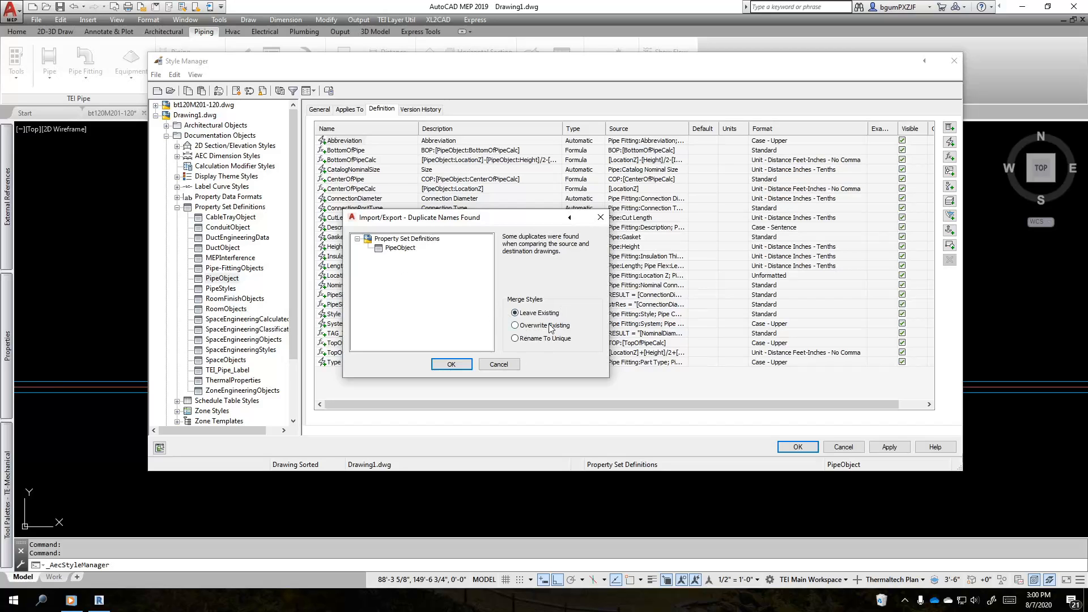
click(499, 364)
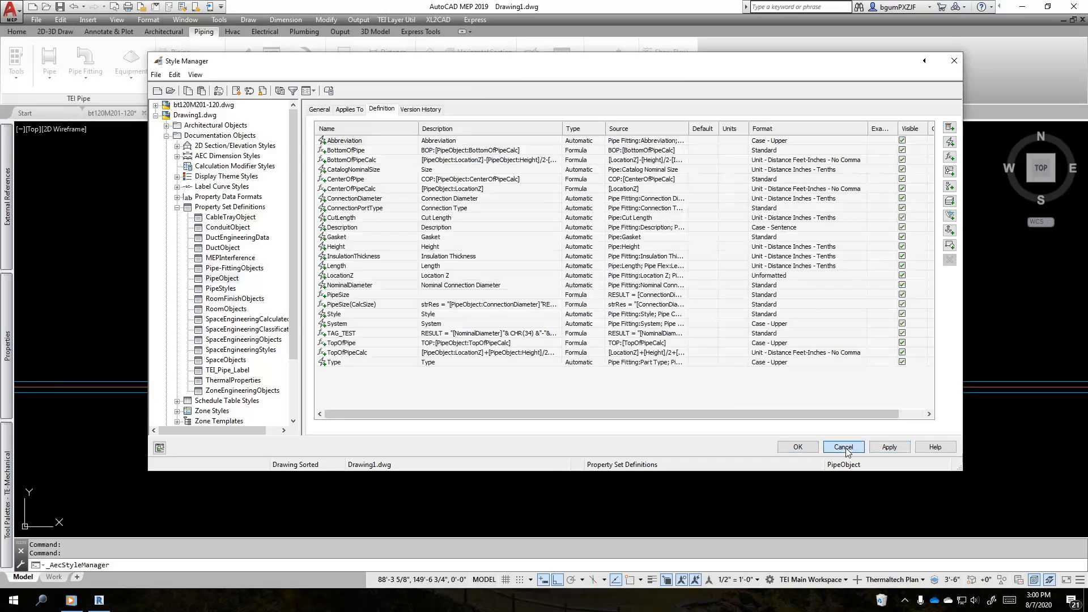
click(844, 448)
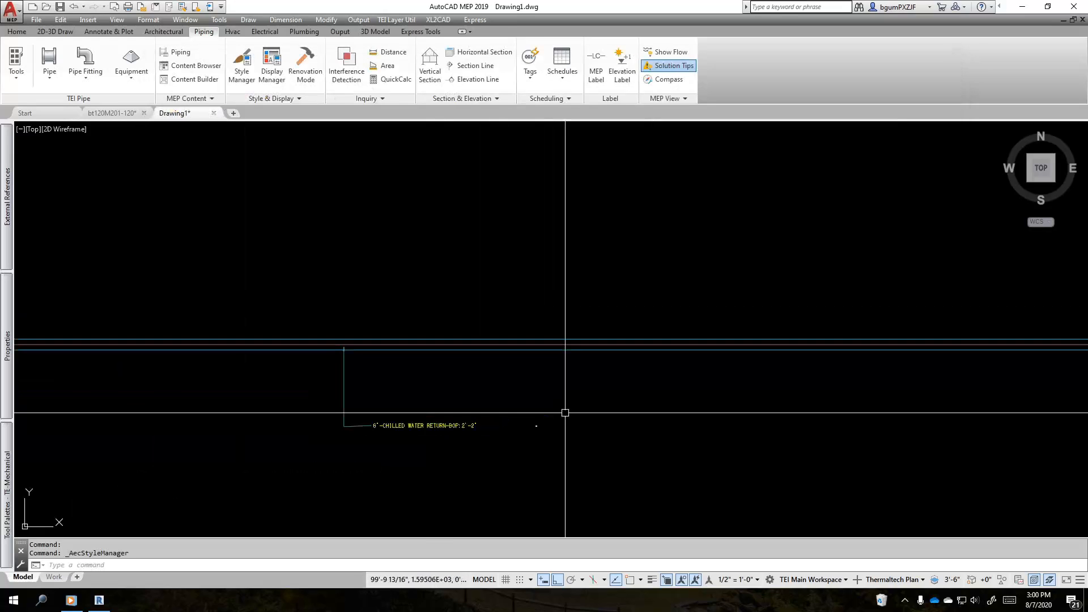
Step: Examine the multi-view block definitions of Drawing1.dwg, including TEI_Tag, in the Style Manager and close it
scroll(565, 413, up, 4)
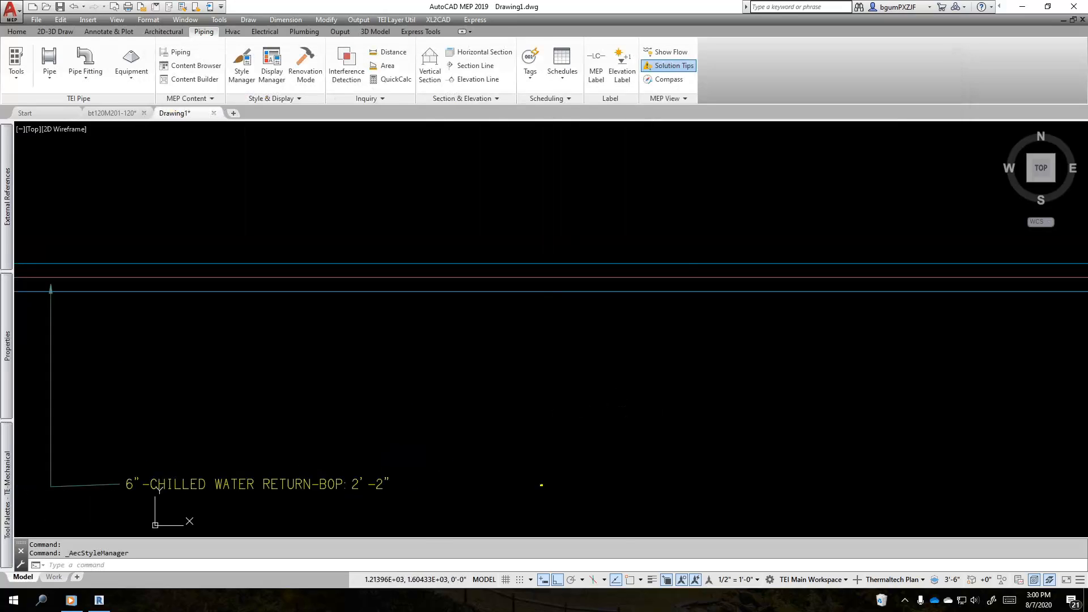
scroll(591, 438, down, 2)
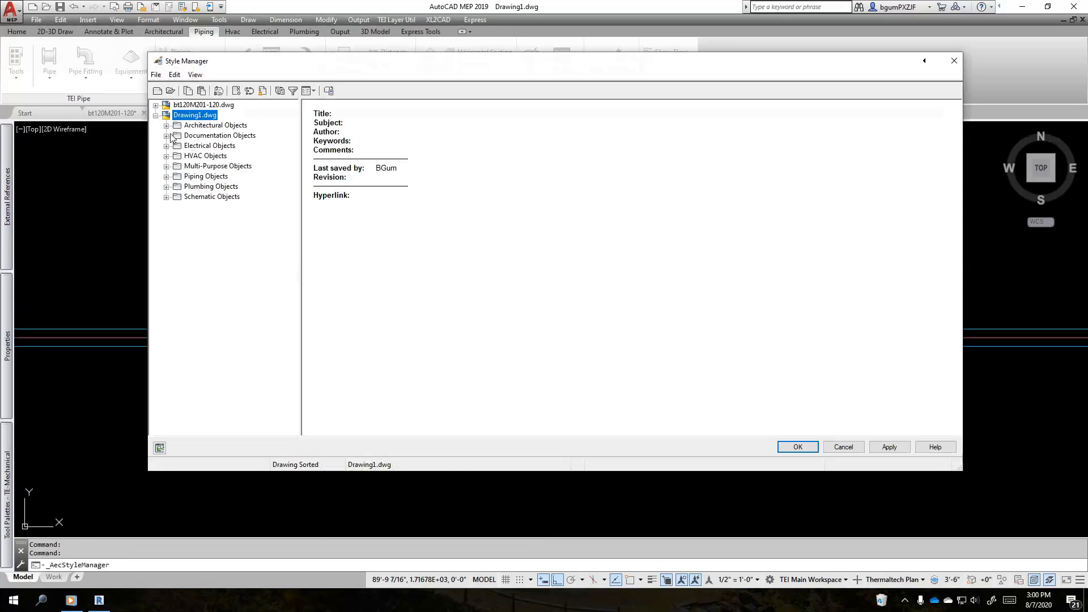
click(167, 166)
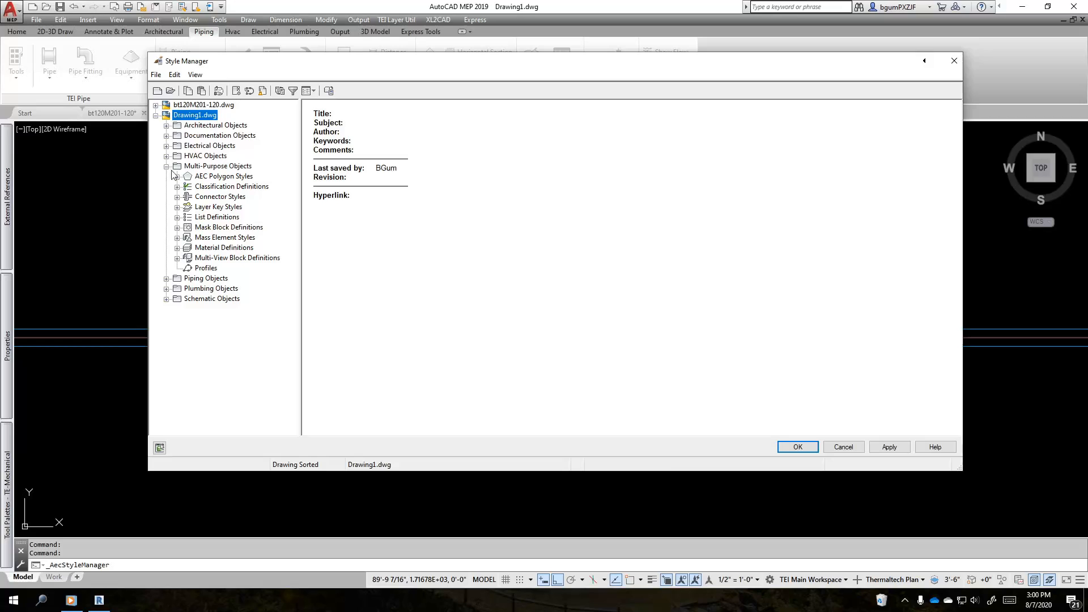
click(221, 259)
click(178, 258)
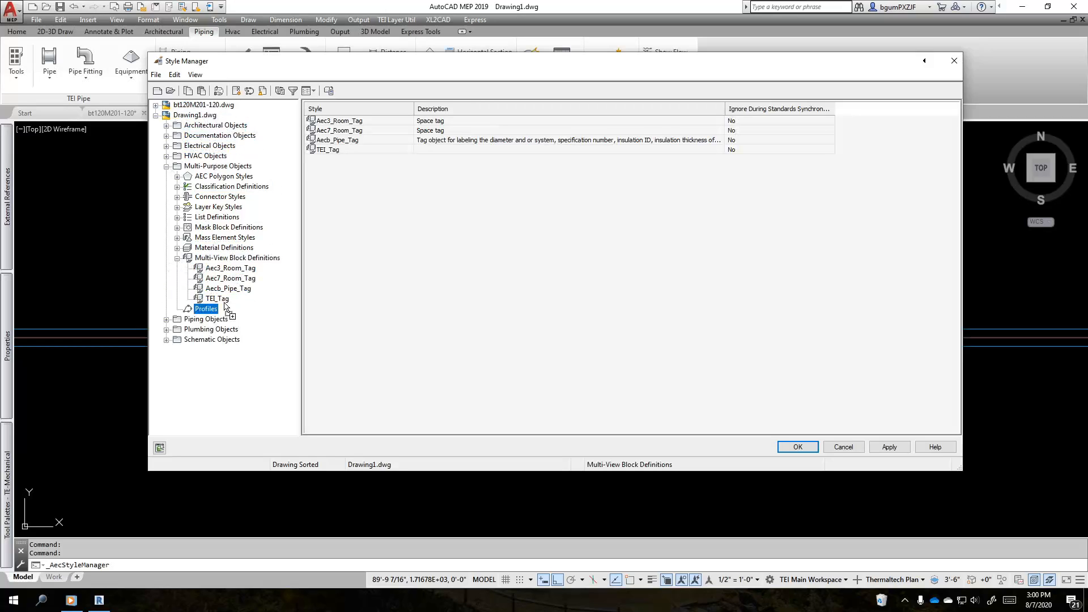
key(Escape)
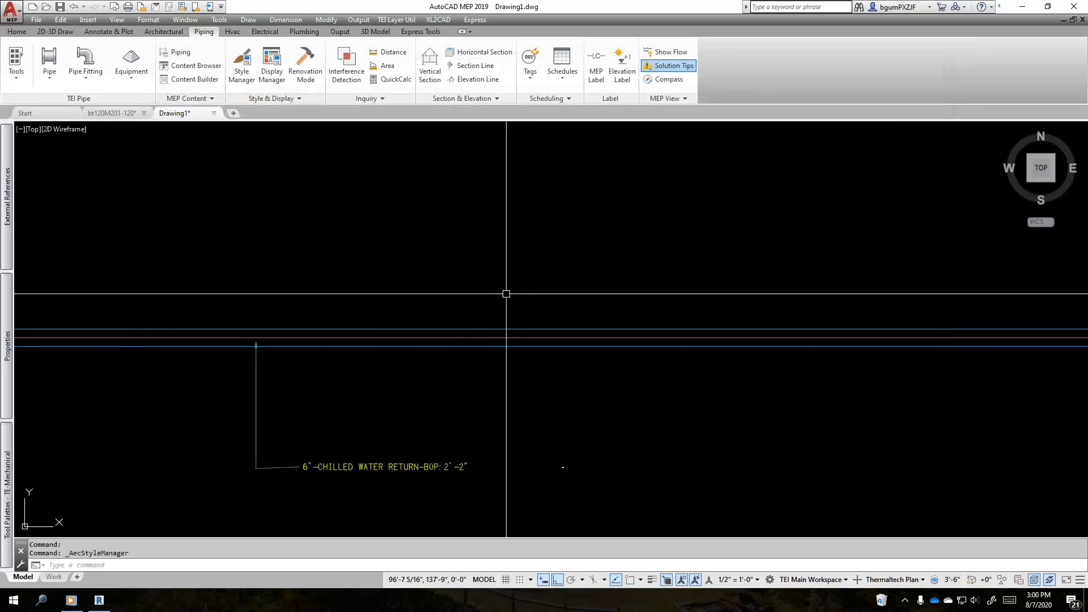
scroll(503, 297, down, 2)
middle_drag(474, 360, 606, 357)
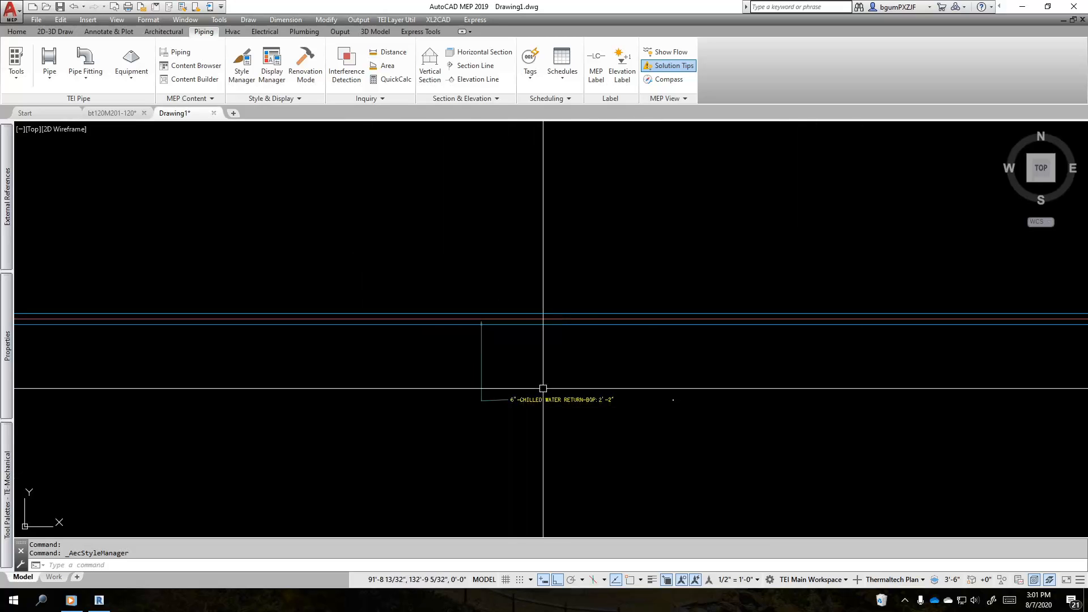
middle_drag(617, 367, 574, 370)
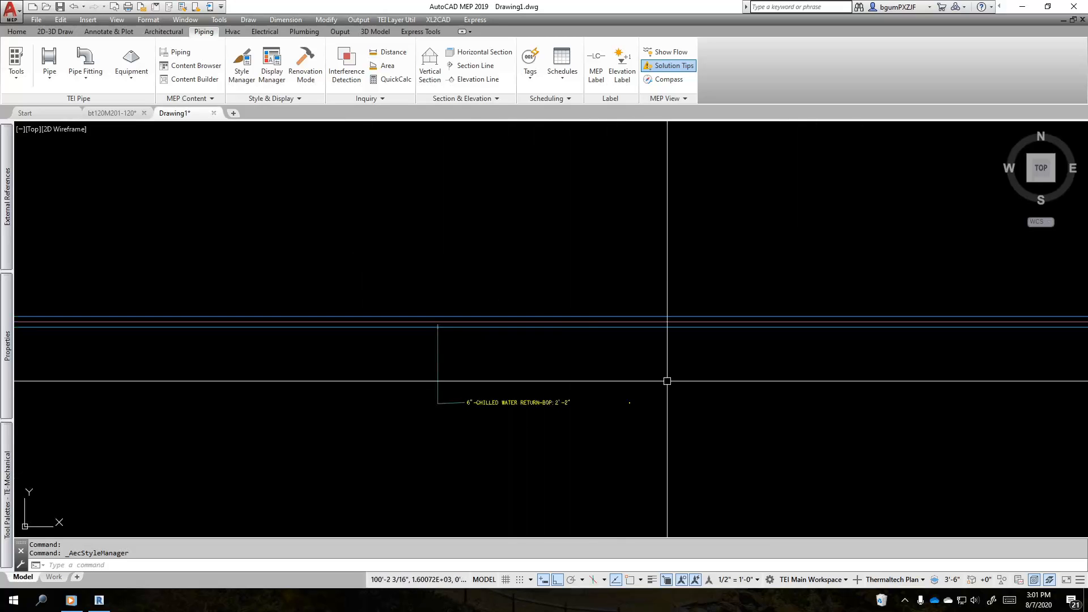
scroll(668, 381, up, 2)
middle_drag(672, 345, 515, 409)
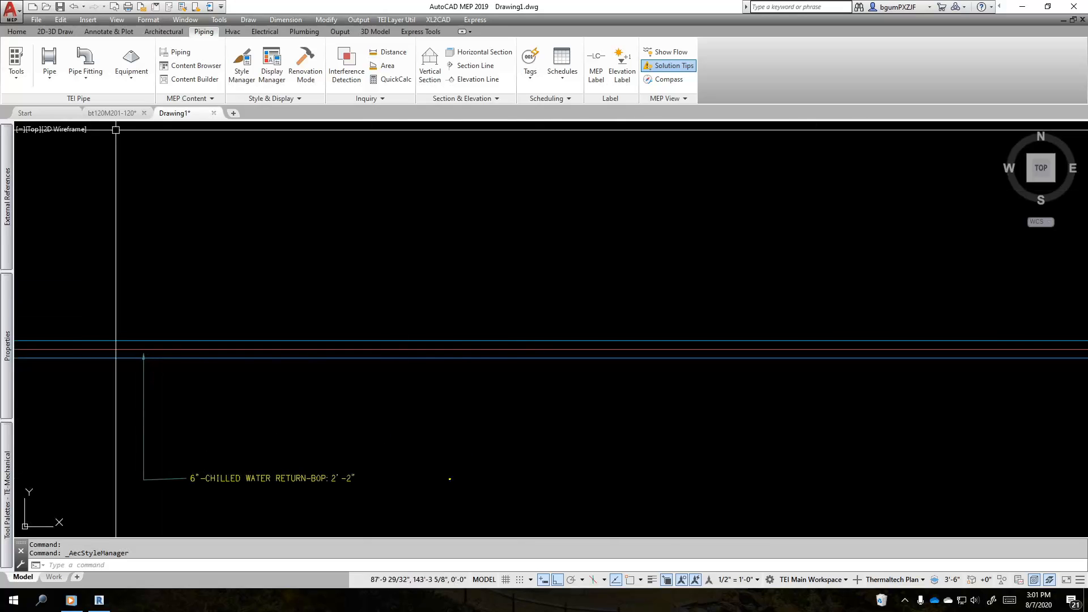
Step: Switch to bt120M201-120.dwg, inspect the existing CIP-BOP pipe tag up close, and clear the selection
click(112, 113)
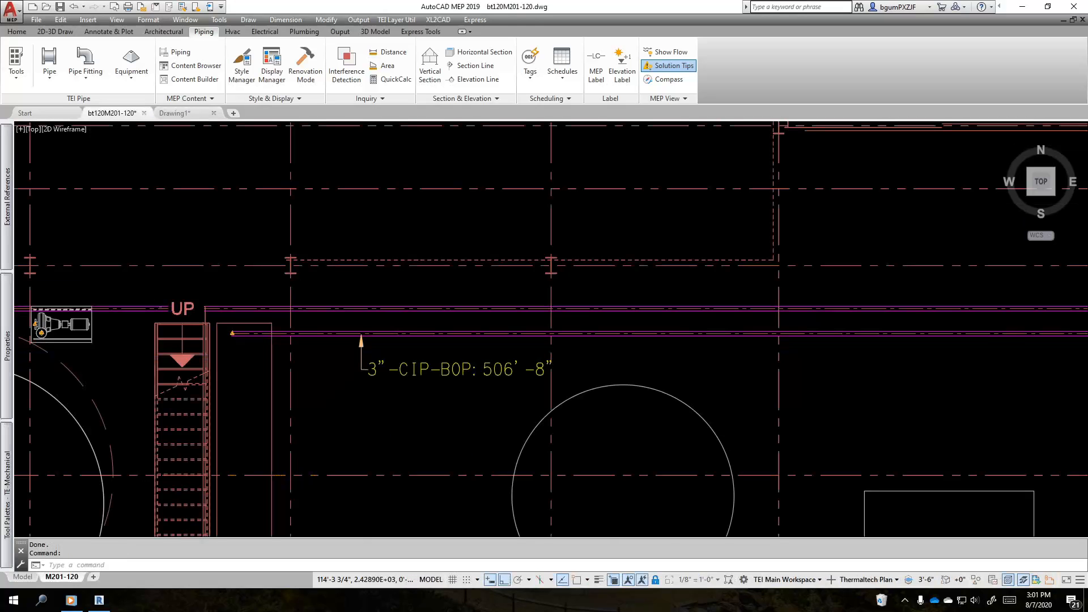
click(691, 351)
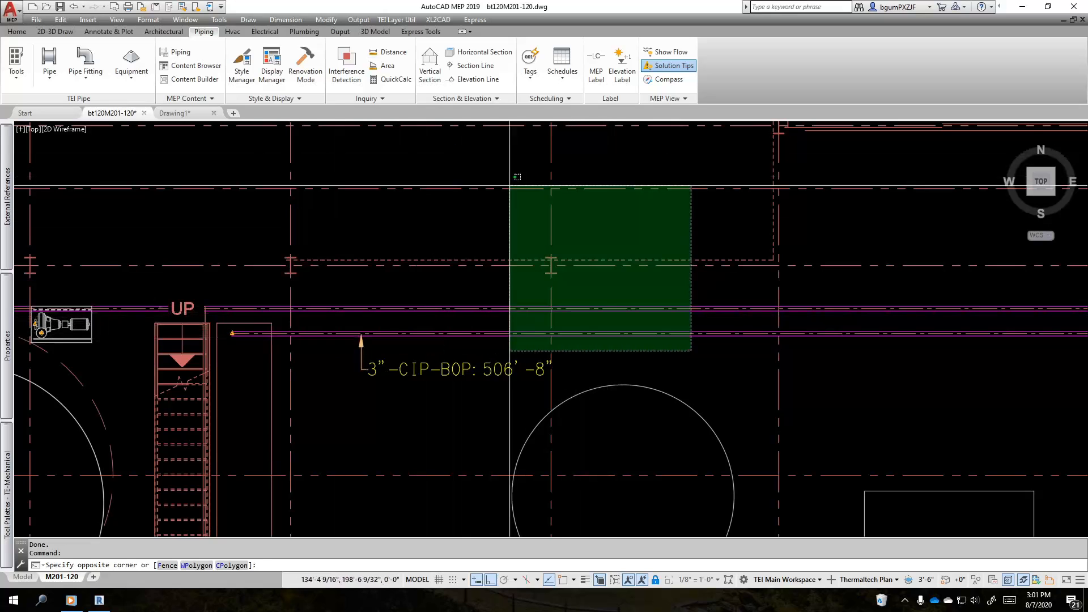
key(Escape)
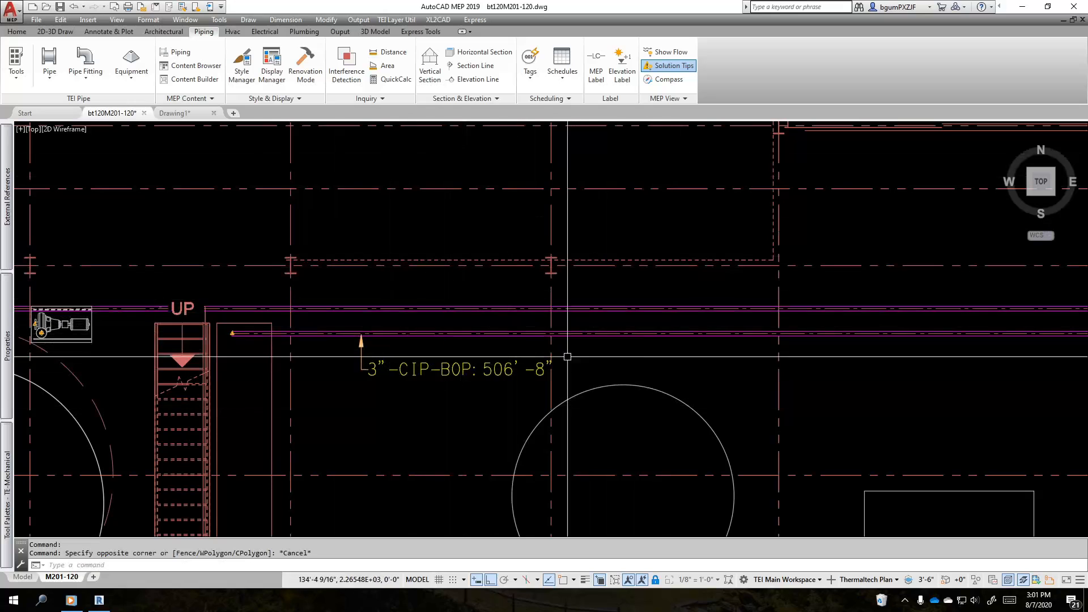
scroll(561, 363, up, 5)
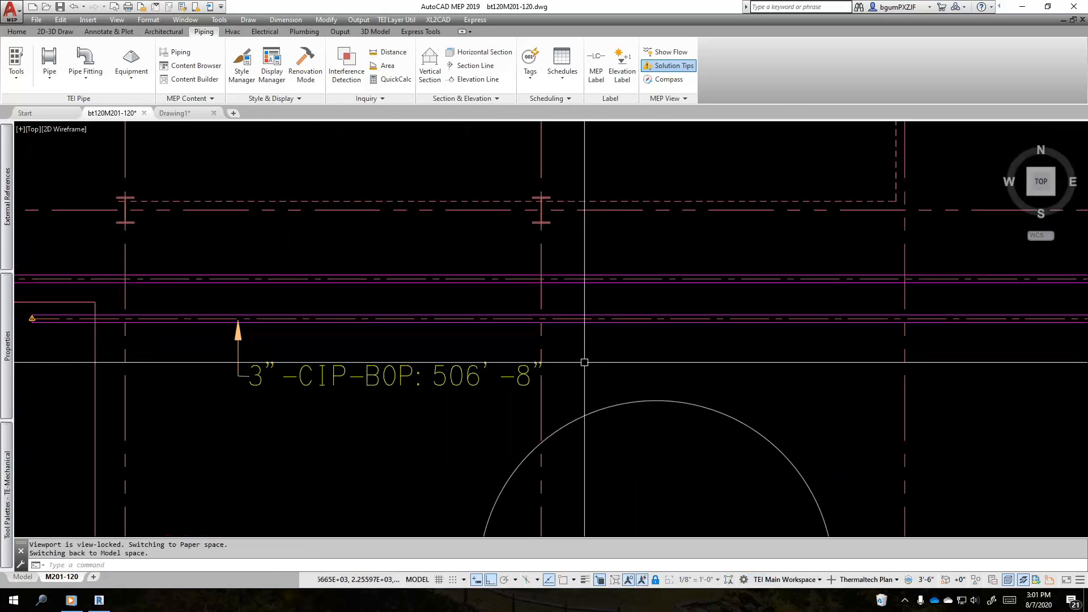
middle_drag(435, 390, 642, 348)
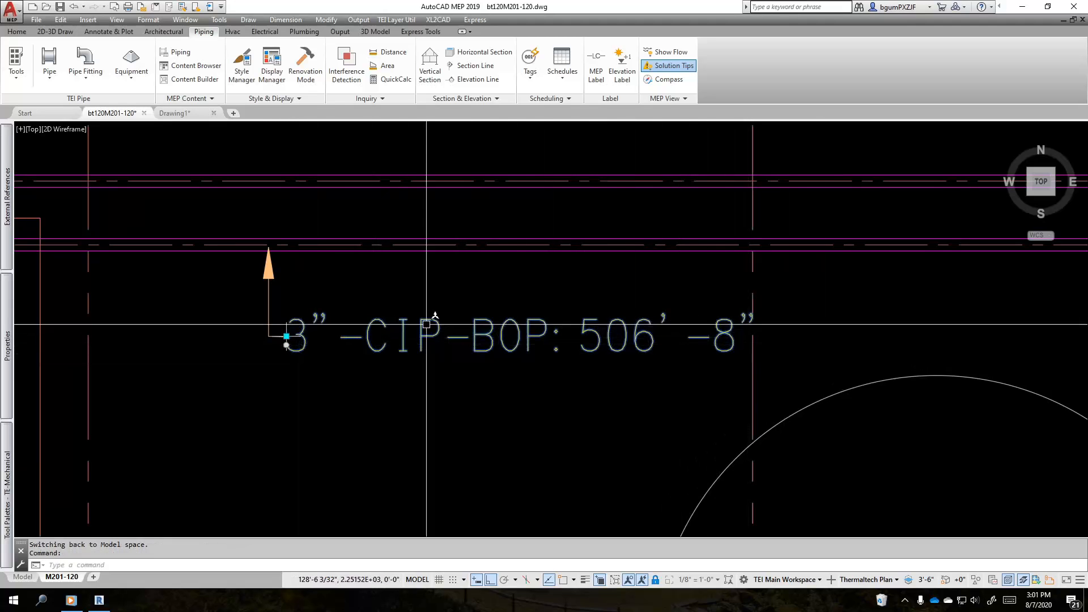
click(273, 300)
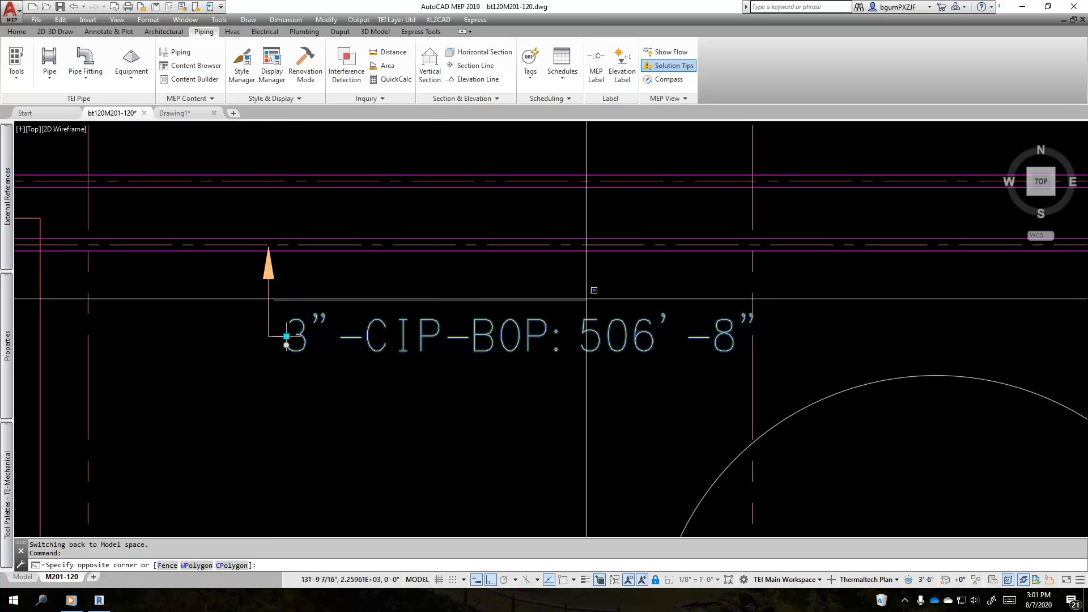
click(877, 362)
key(Escape)
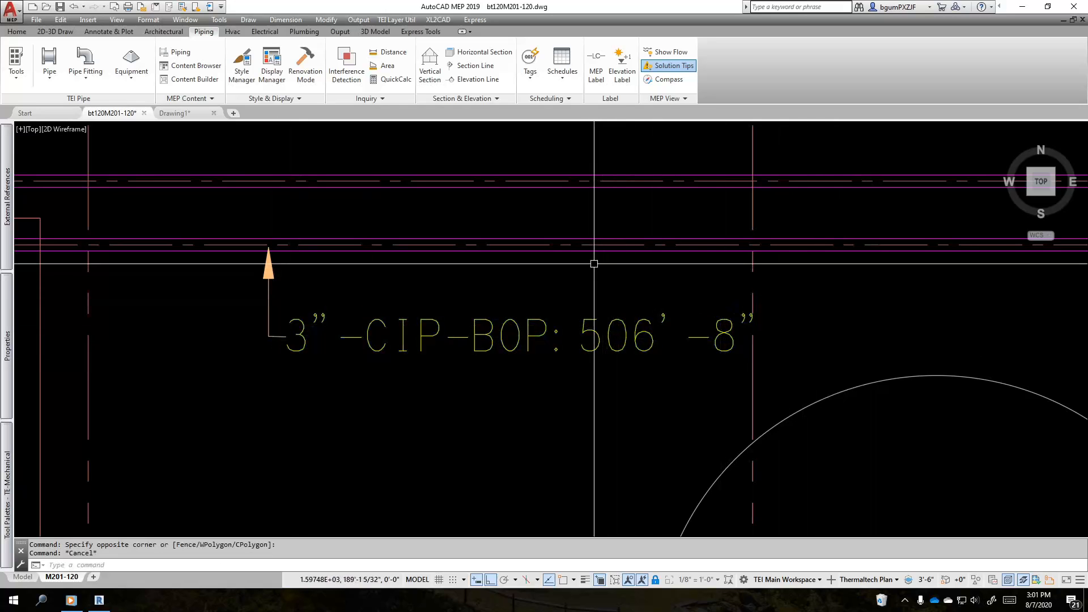
middle_drag(632, 261, 591, 296)
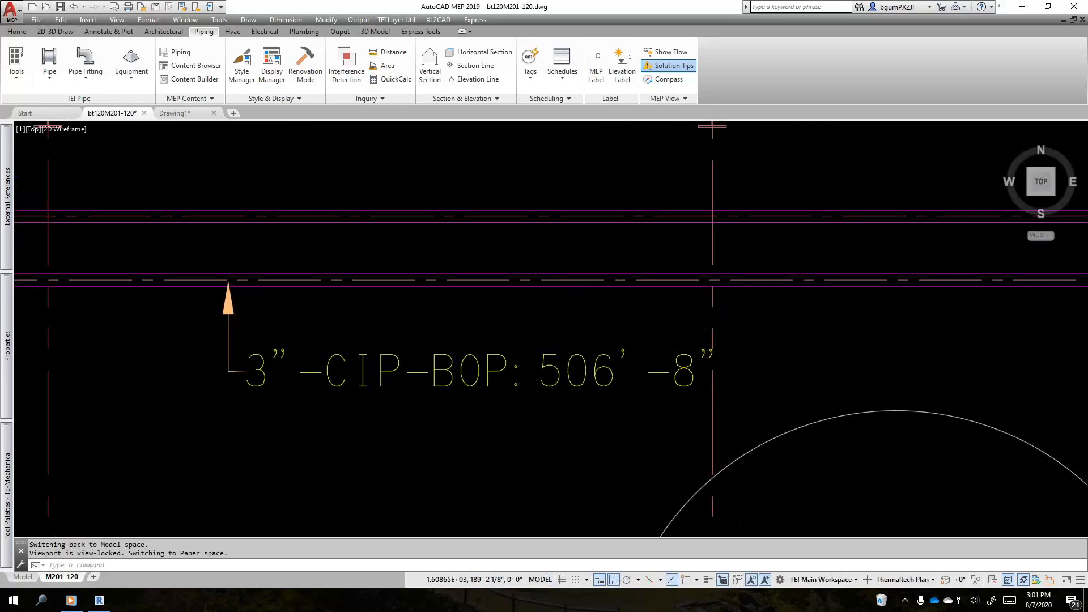
Step: Select the two horizontal pipes to check that they belong to an external reference, and clear the selection
click(651, 303)
click(594, 258)
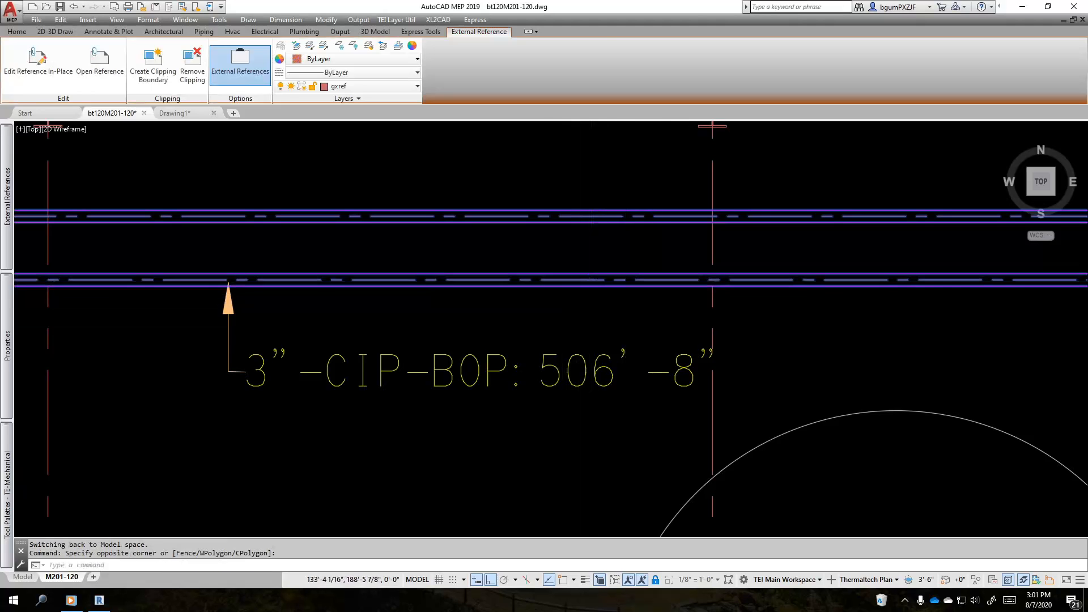
key(Escape)
key(Escape)
mouse_move(520, 312)
middle_down()
mouse_move(399, 328)
mouse_move(322, 321)
middle_up()
Step: Add a schedule tag to the lower CIP pipe with a leader running down and ending in a short horizontal landing
click(527, 64)
click(576, 165)
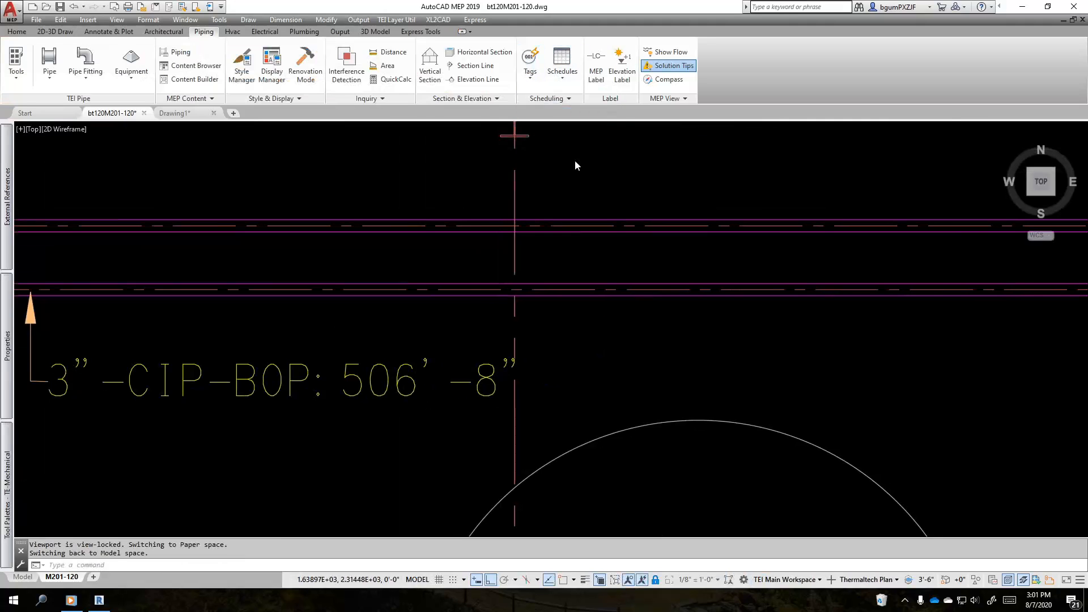
click(604, 289)
click(615, 415)
click(634, 415)
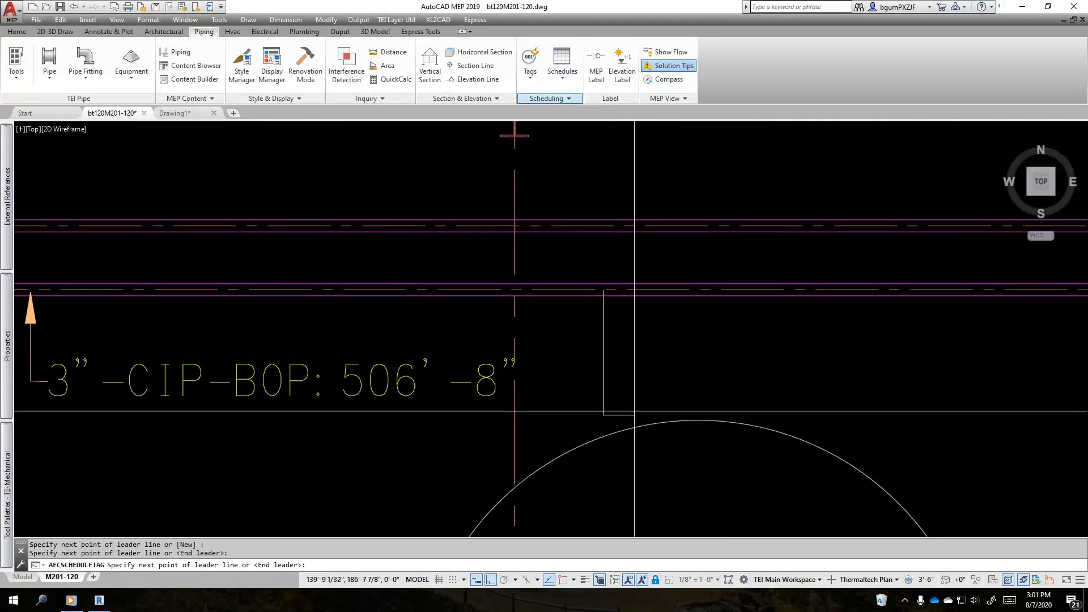
key(Return)
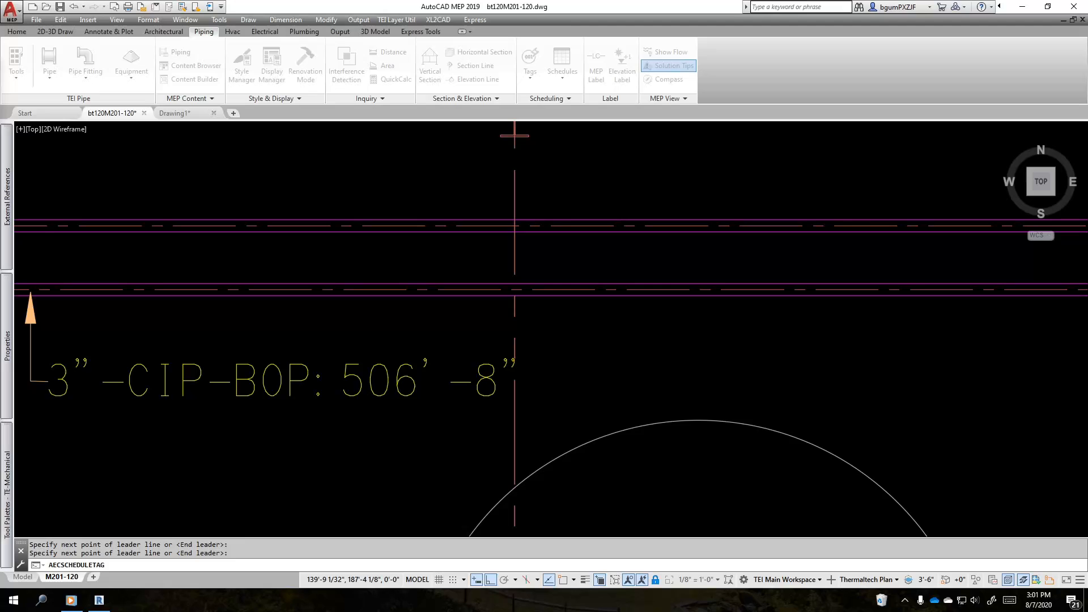
key(Escape)
Step: Review the new tag's extended data, including the Pipe-FittingObjects and PipeObject property sets, and clear the selection
click(879, 413)
click(754, 398)
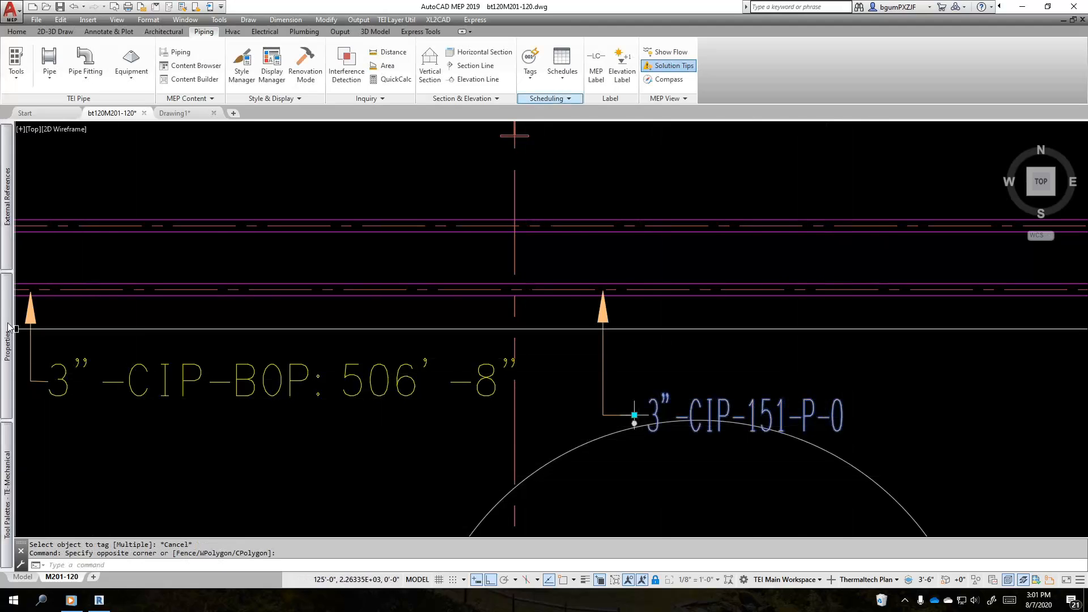
mouse_move(7, 345)
click(274, 300)
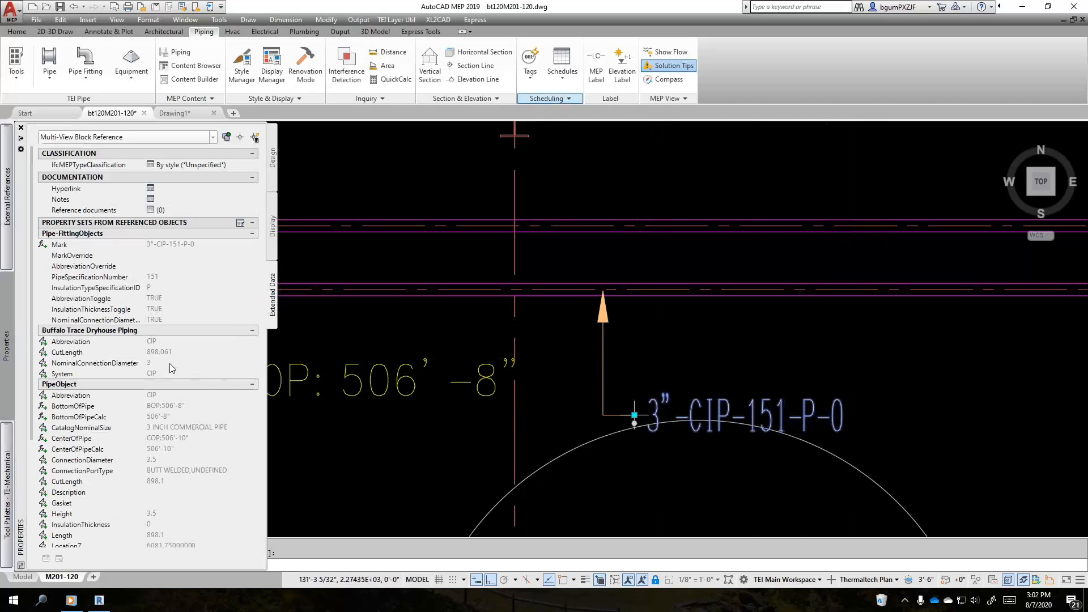
scroll(171, 380, down, 5)
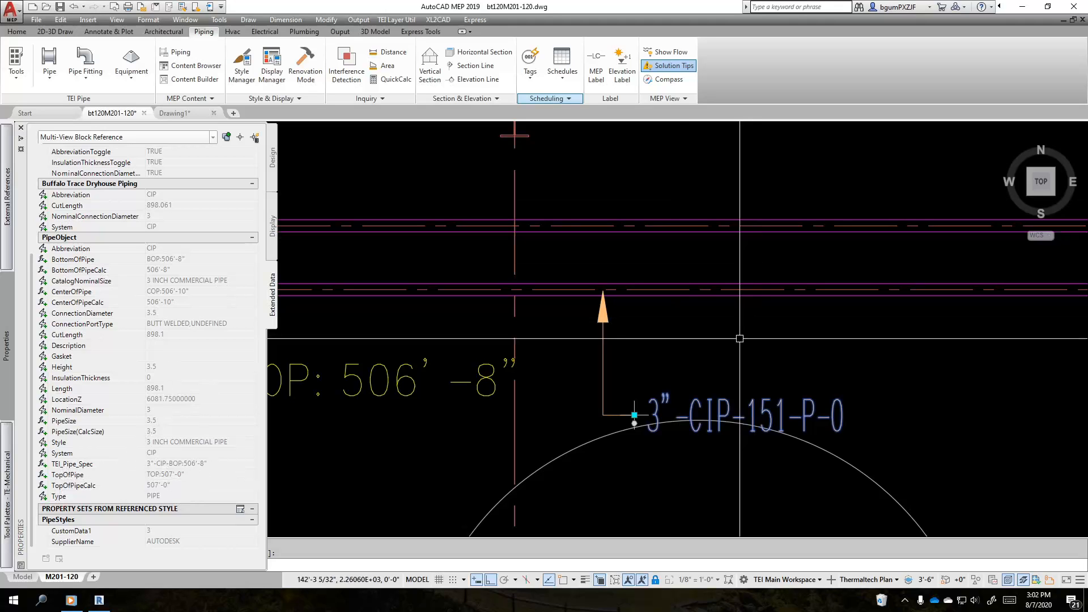
key(Escape)
Step: Select the externally referenced pipes beside the new tag, view their extent, and clear the selection
click(763, 317)
click(693, 267)
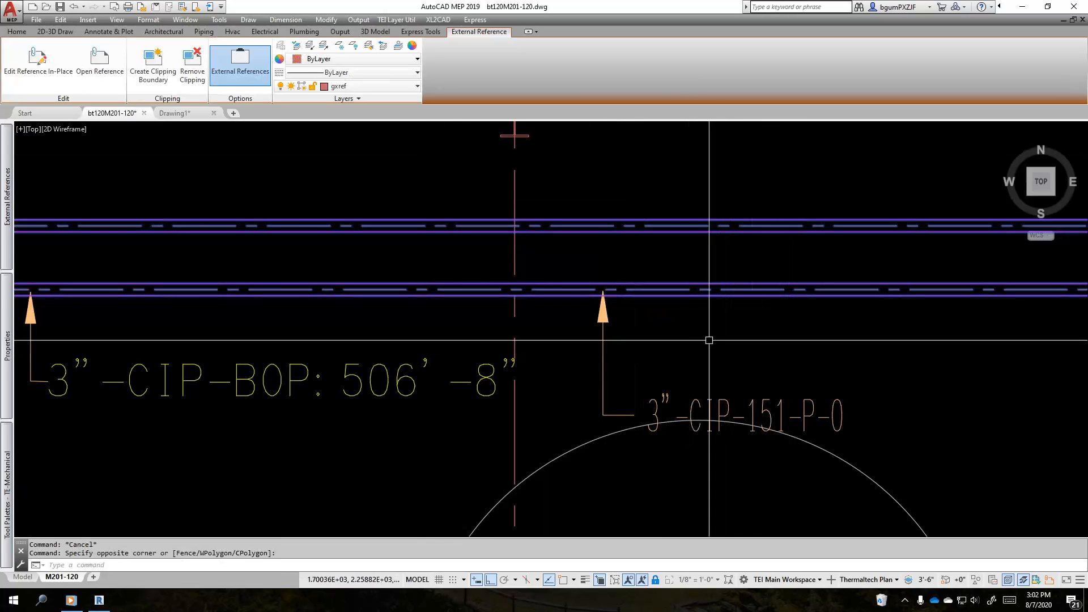
scroll(601, 391, down, 4)
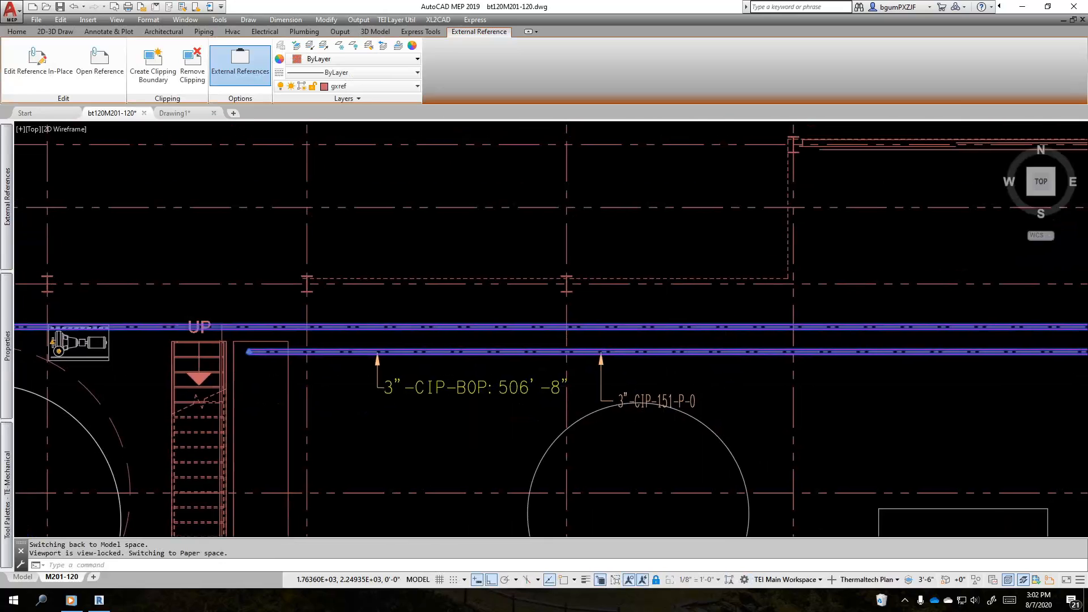
scroll(693, 396, up, 4)
key(Escape)
key(Escape)
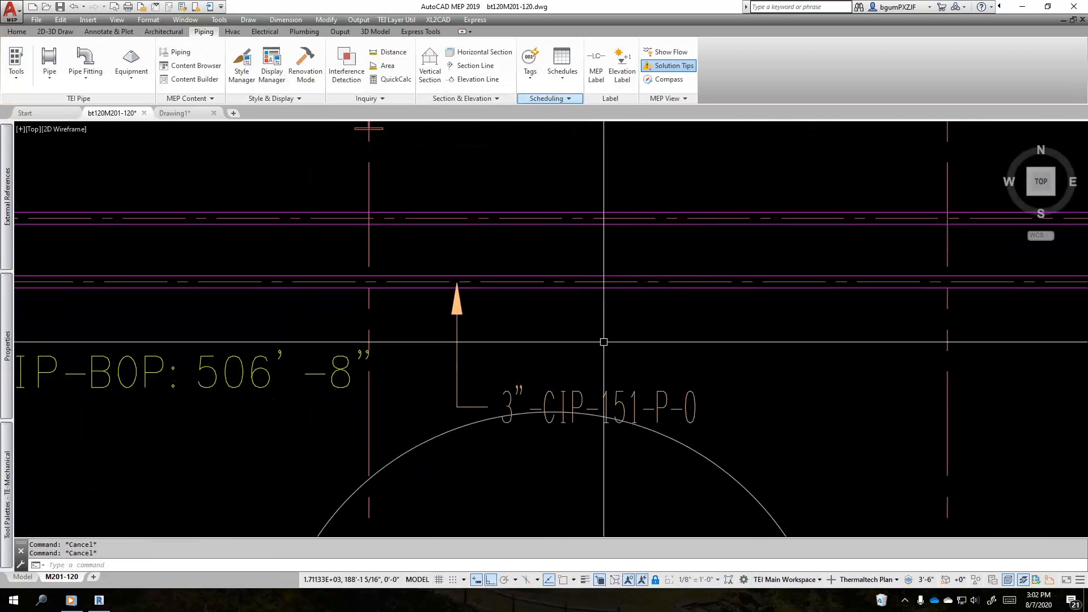
Step: Inspect the new CIP-151 tag against the existing CIP-BOP tag and the tagged pipe, leaving nothing selected
click(491, 368)
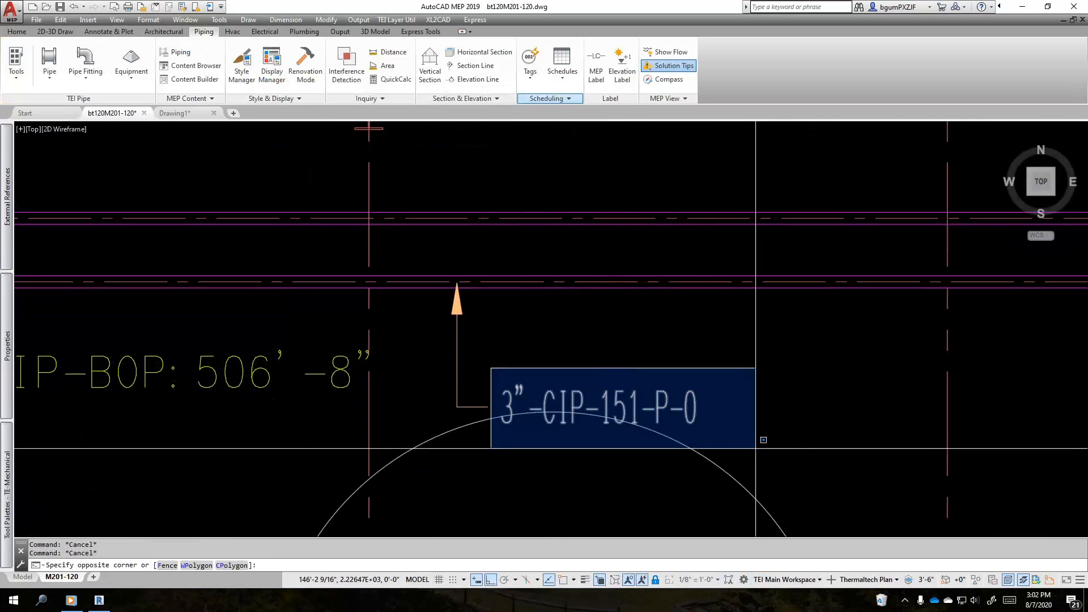
click(706, 434)
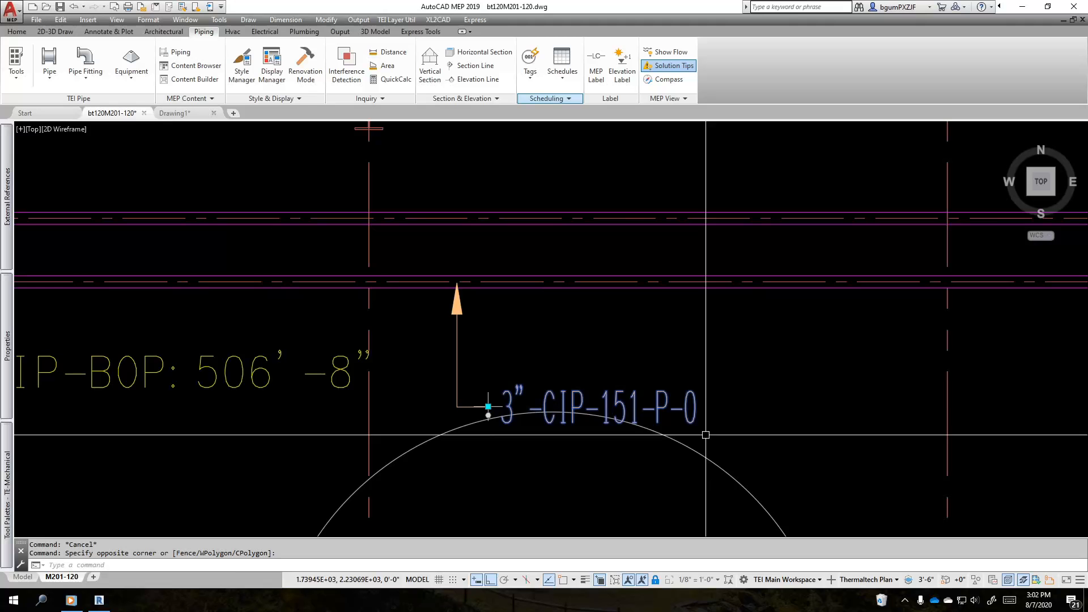
scroll(705, 435, up, 2)
scroll(706, 435, down, 6)
middle_drag(702, 403, 744, 420)
key(Escape)
click(680, 383)
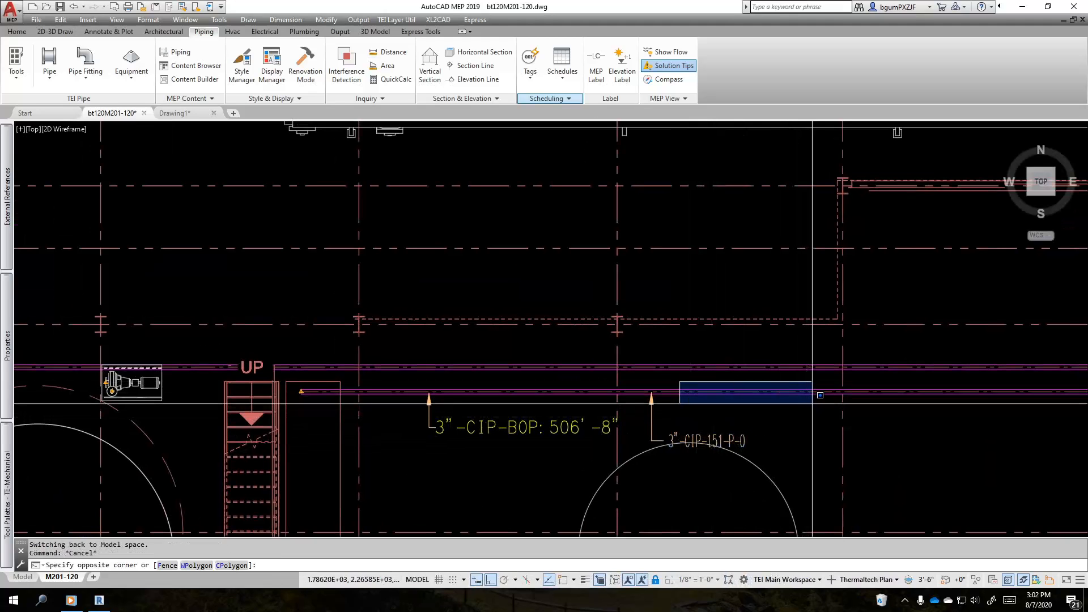
key(Escape)
key(Escape)
middle_drag(686, 414, 548, 351)
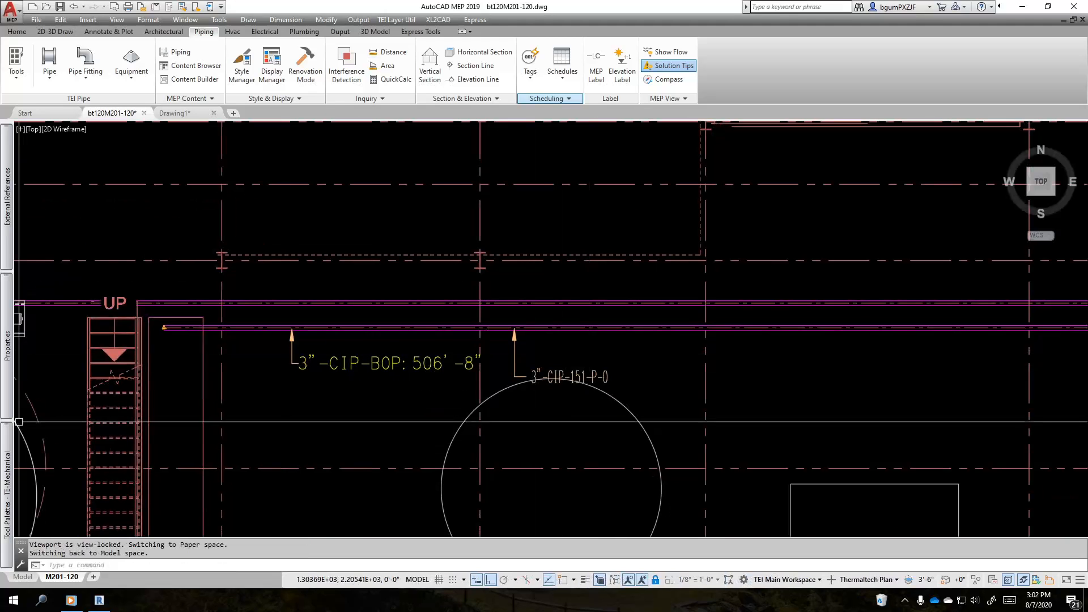